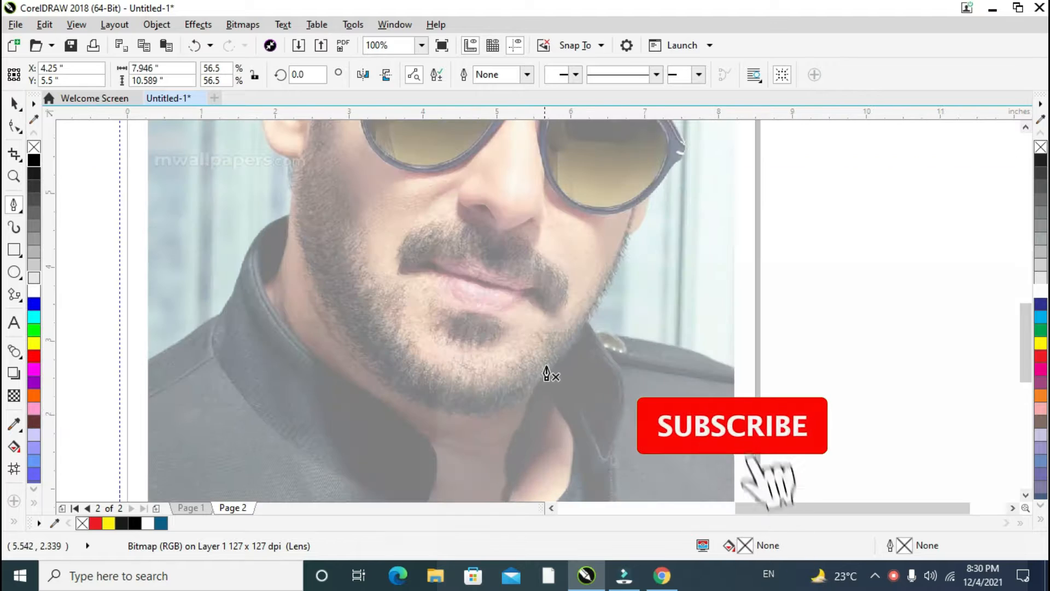
# Start a hair outline with the Pen tool at the photo's right temple and trace the hairline up to mid-forehead.
pyautogui.scroll(-2, 602, 293)
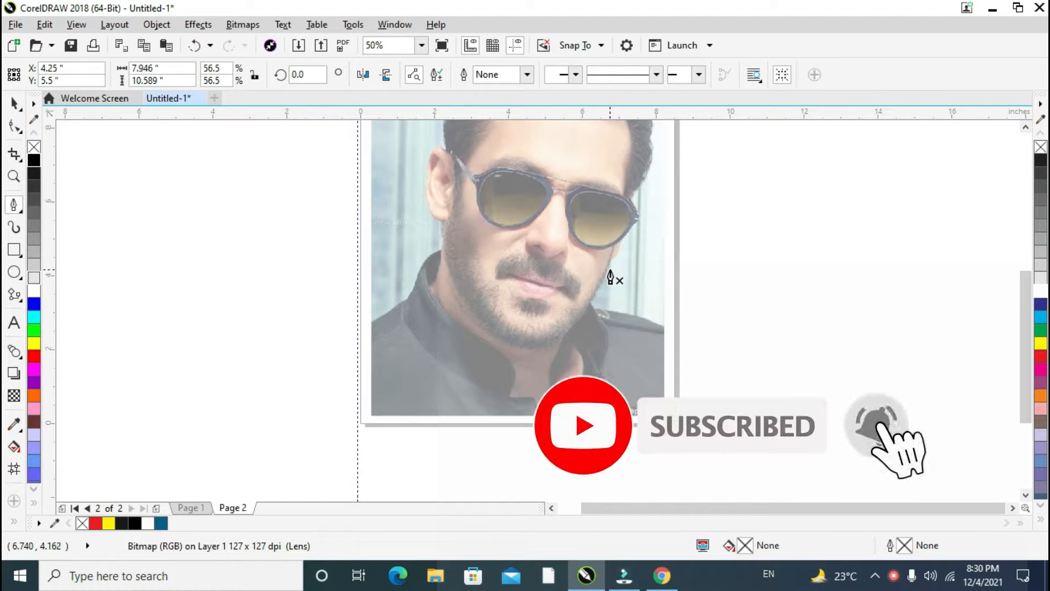
pyautogui.click(625, 210)
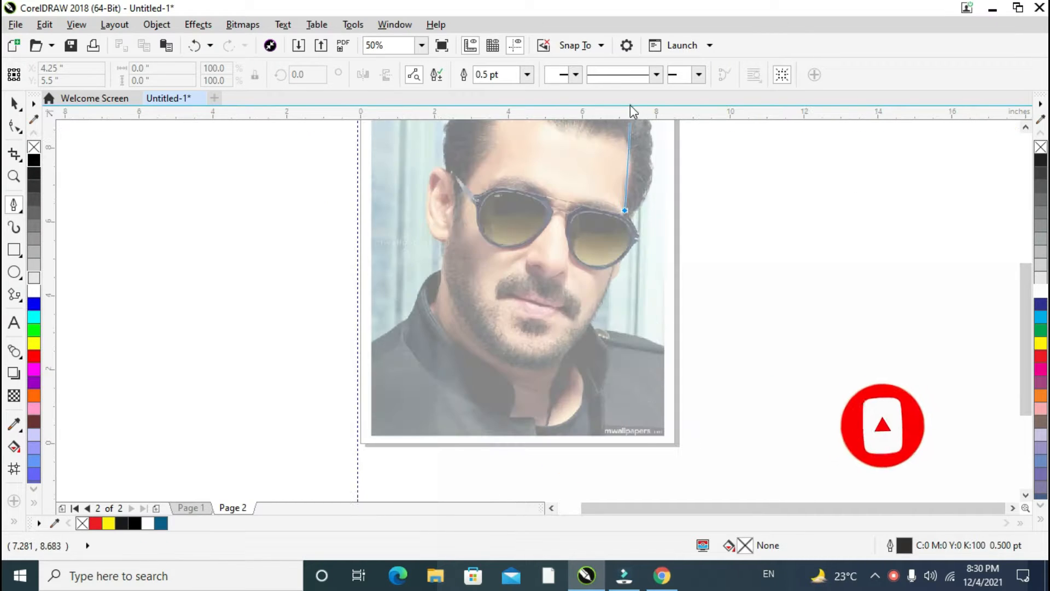
pyautogui.scroll(-2, 630, 107)
pyautogui.scroll(2, 621, 121)
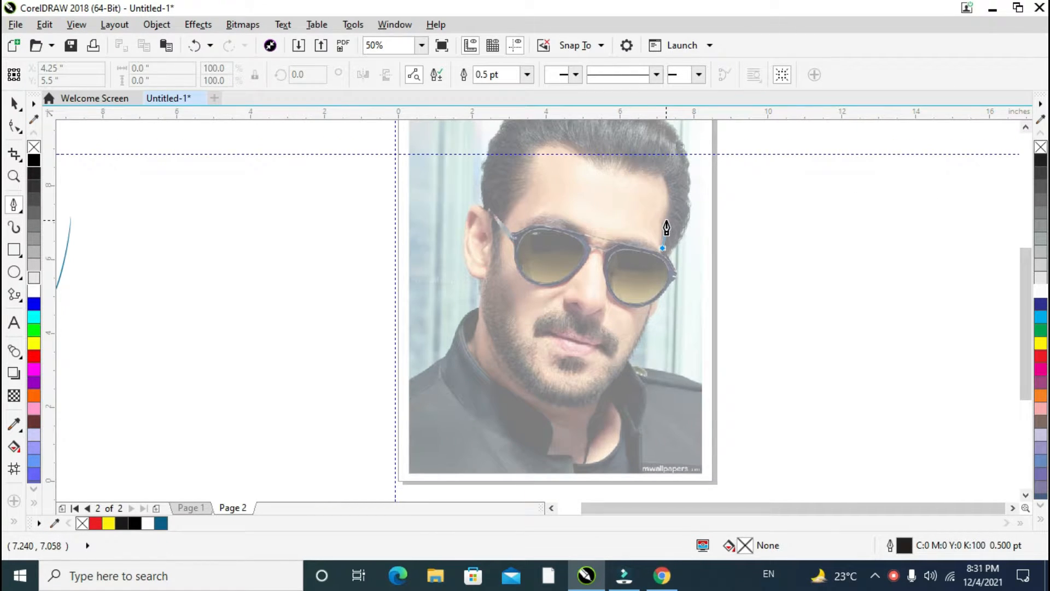
pyautogui.click(671, 194)
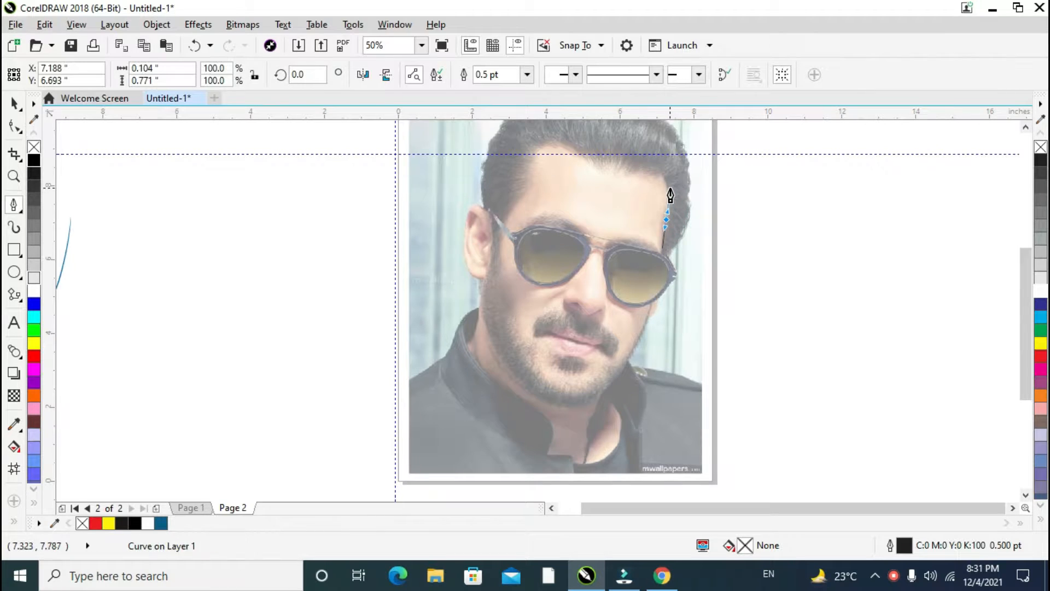
pyautogui.click(661, 173)
pyautogui.click(629, 175)
pyautogui.click(600, 168)
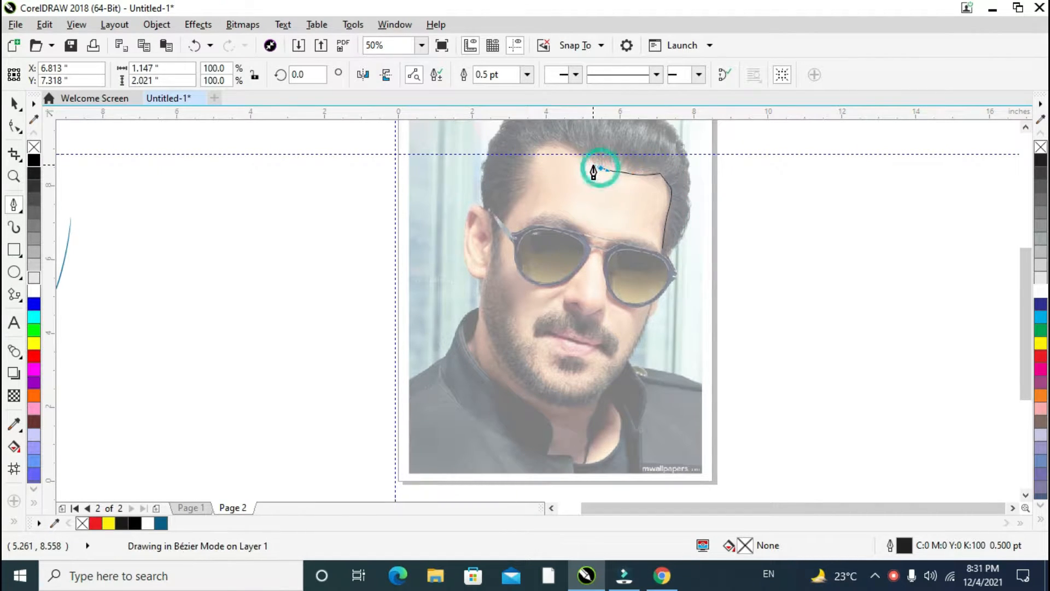
# Continue the hair outline across the rest of the forehead and down to the sideburn tip at the left temple.
pyautogui.click(577, 159)
pyautogui.click(554, 145)
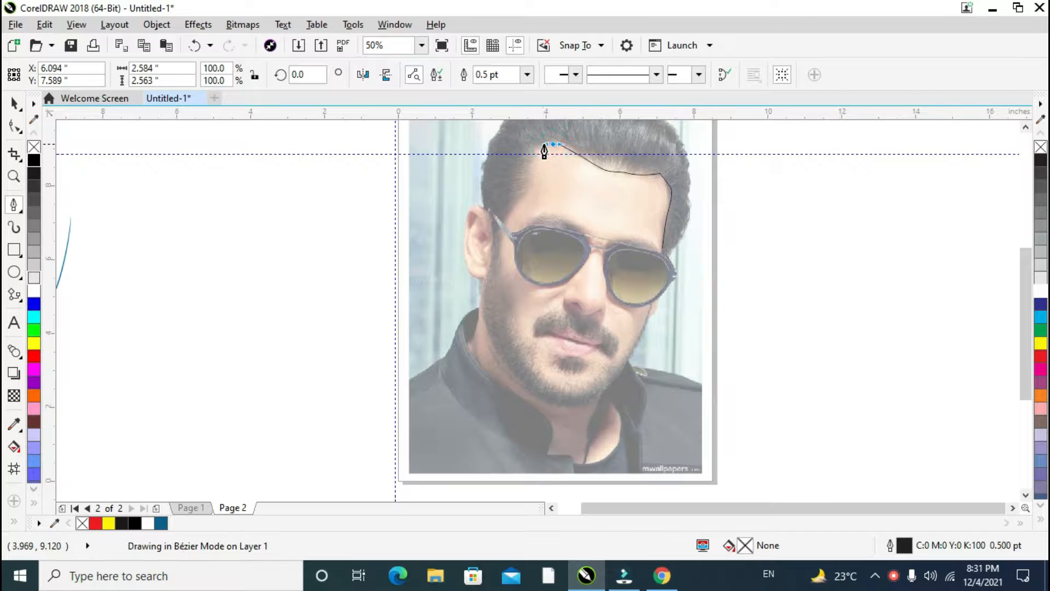
pyautogui.click(536, 145)
pyautogui.click(529, 177)
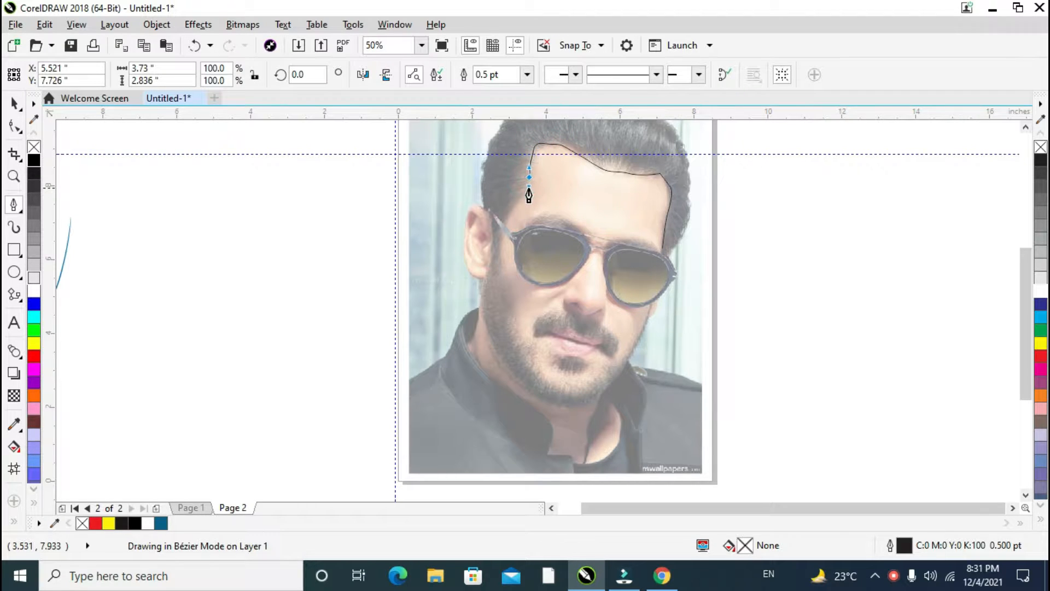
pyautogui.click(516, 201)
pyautogui.click(502, 225)
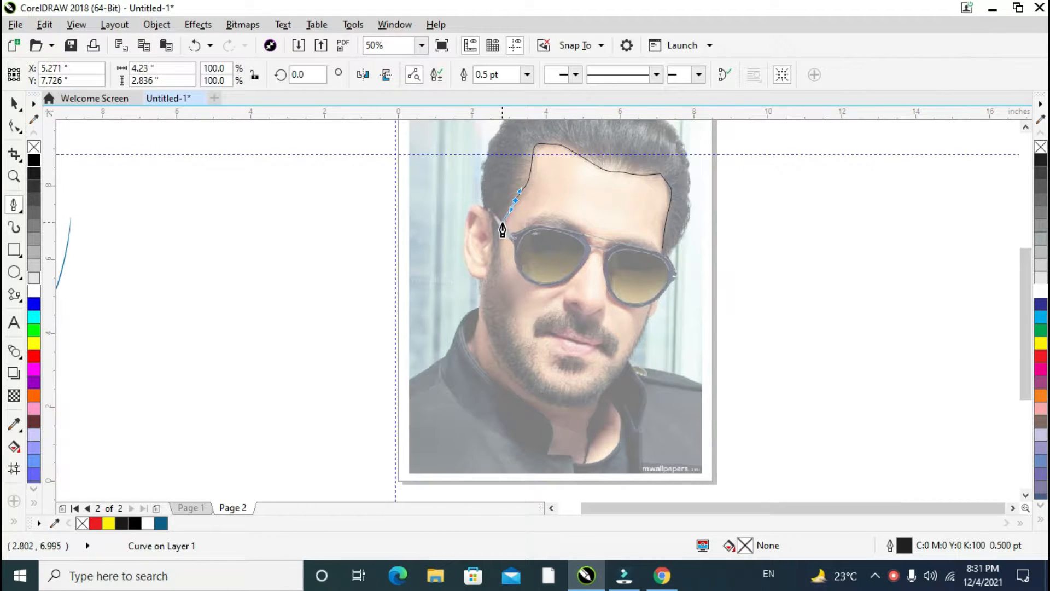
# Trace the hair outline along the glasses arm to the ear and up the outer left side to the crown.
pyautogui.scroll(1, 495, 218)
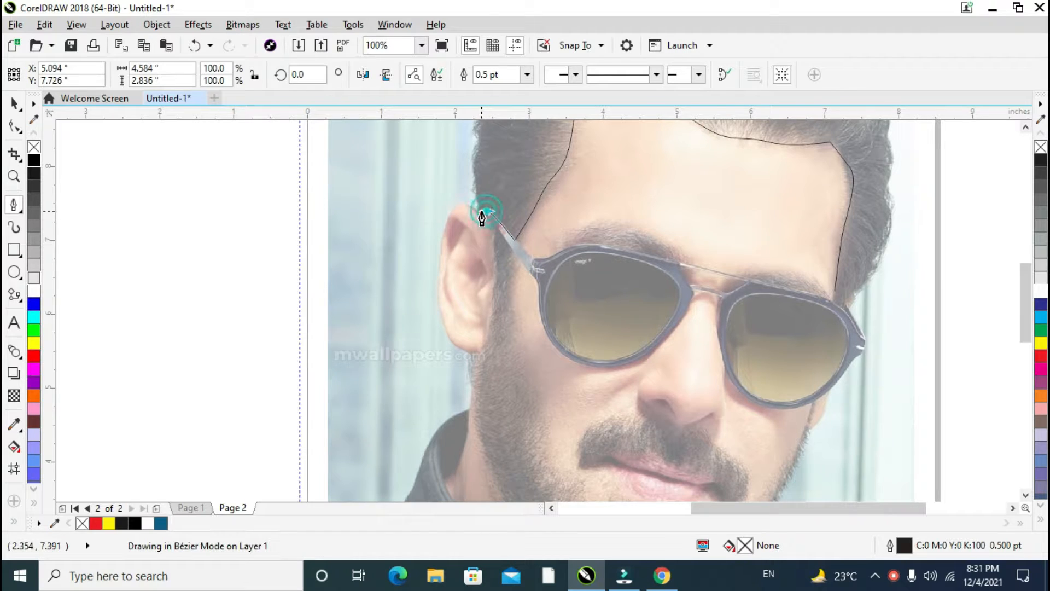
pyautogui.scroll(-1, 479, 211)
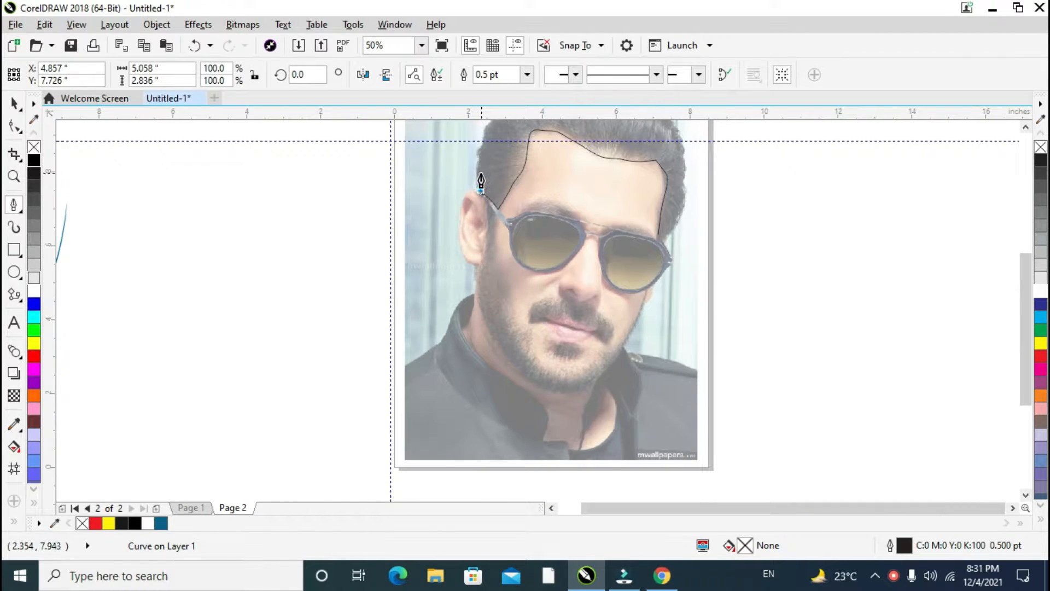
pyautogui.click(477, 179)
pyautogui.click(487, 134)
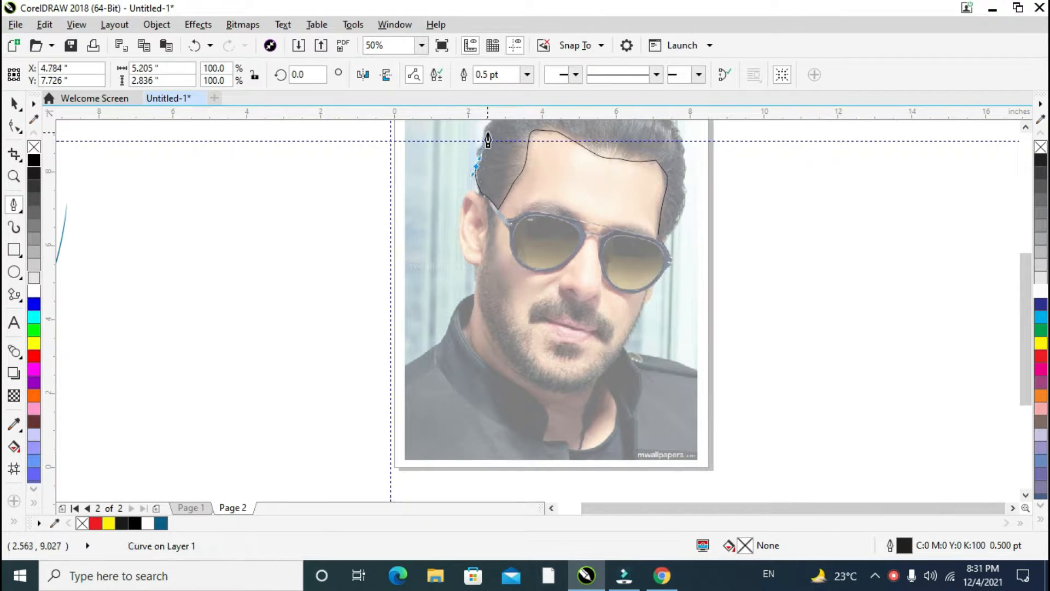
pyautogui.scroll(1, 493, 139)
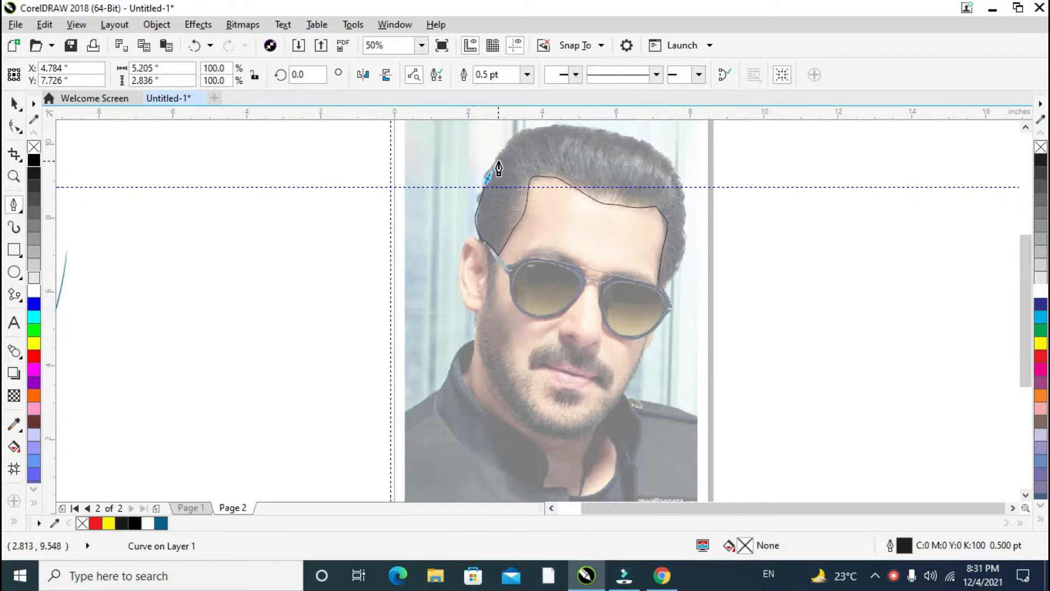
pyautogui.moveTo(489, 175)
pyautogui.mouseDown()
pyautogui.moveTo(512, 136)
pyautogui.moveTo(543, 127)
pyautogui.mouseUp()
pyautogui.scroll(1, 545, 131)
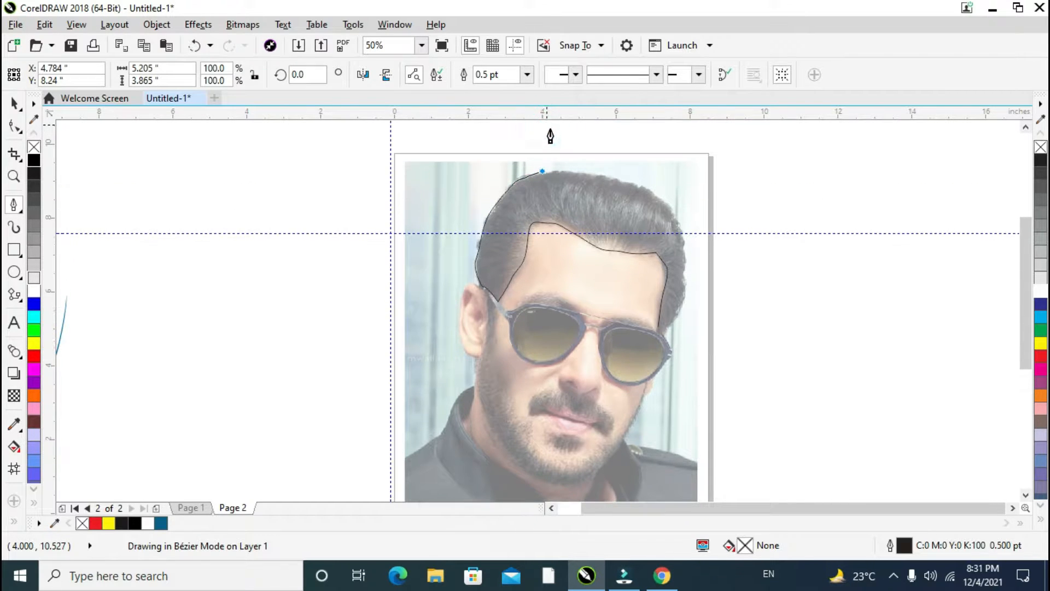
# Trace the hair's outer edge over the crown and down the right side, closing the outline at its starting node.
pyautogui.moveTo(547, 172)
pyautogui.mouseDown()
pyautogui.moveTo(629, 184)
pyautogui.moveTo(673, 211)
pyautogui.moveTo(677, 310)
pyautogui.moveTo(693, 281)
pyautogui.moveTo(663, 358)
pyautogui.moveTo(641, 366)
pyautogui.mouseUp()
pyautogui.scroll(1, 677, 311)
pyautogui.click(649, 366)
pyautogui.scroll(2, 641, 371)
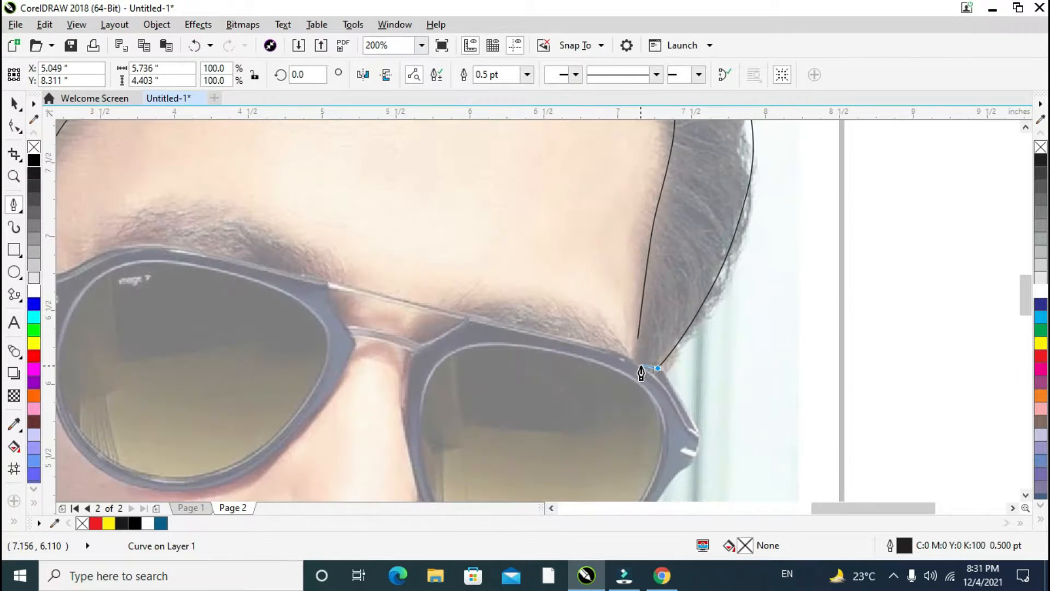
pyautogui.click(640, 362)
pyautogui.hotkey('ctrl', 'z')
pyautogui.moveTo(641, 368); pyautogui.dragTo(641, 361)
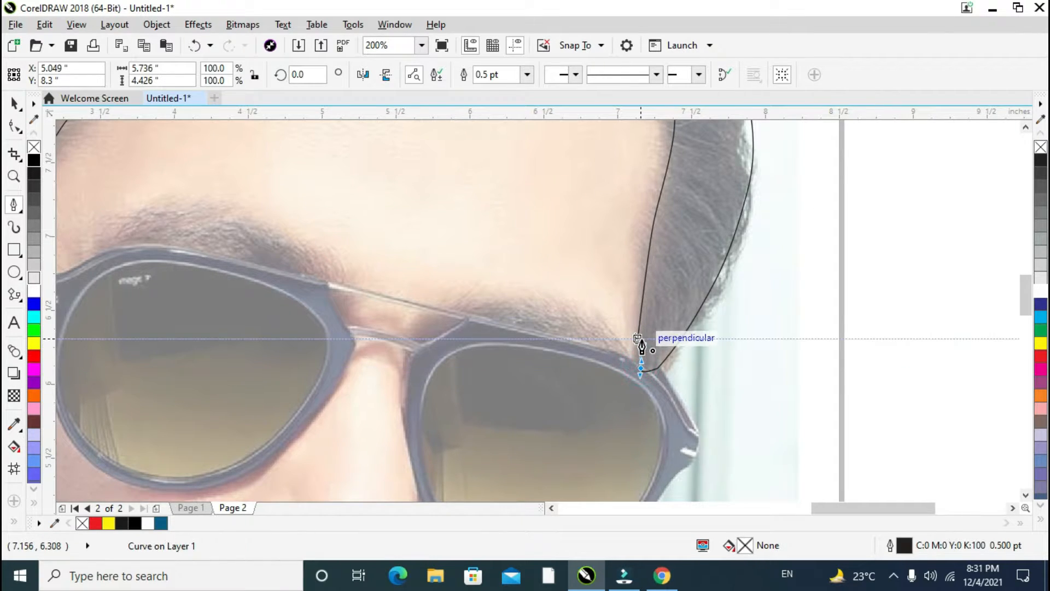
pyautogui.click(637, 337)
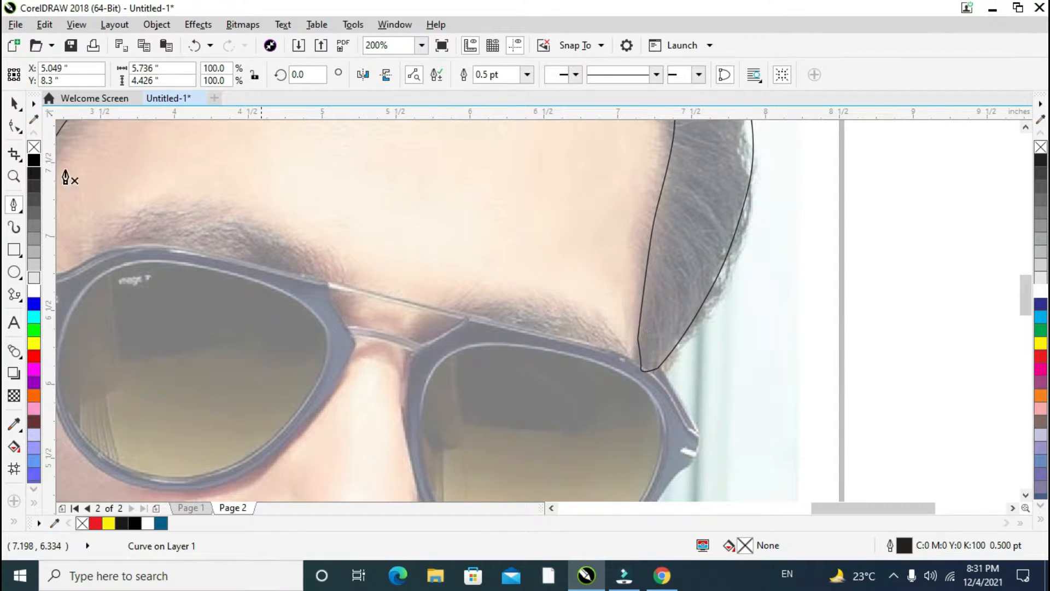
# Refine the left edge of the closed hair outline above the ear with the Shape tool.
pyautogui.click(14, 103)
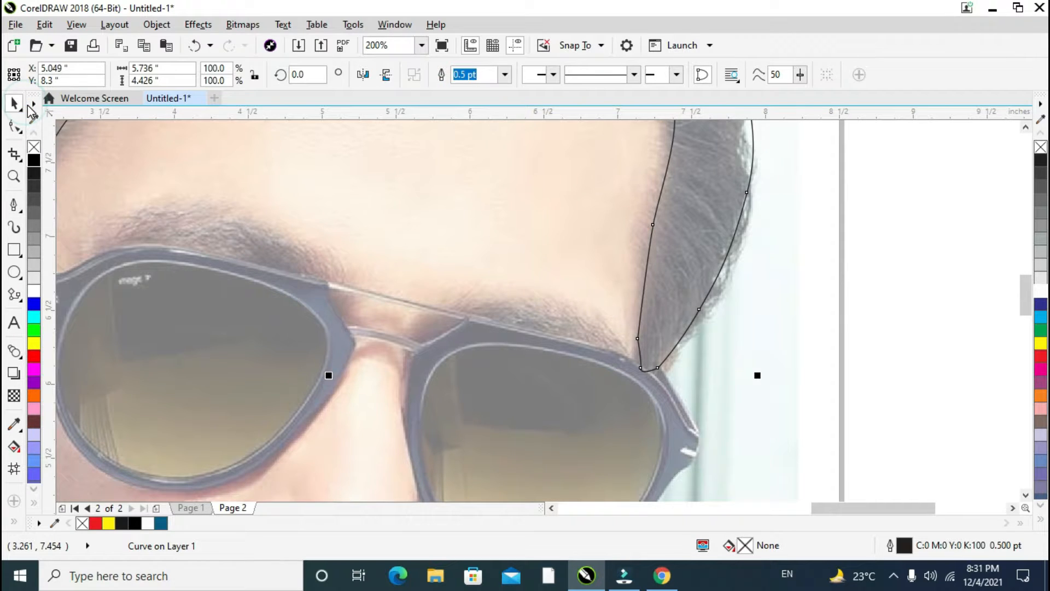
pyautogui.press('F10')
pyautogui.scroll(-2, 729, 360)
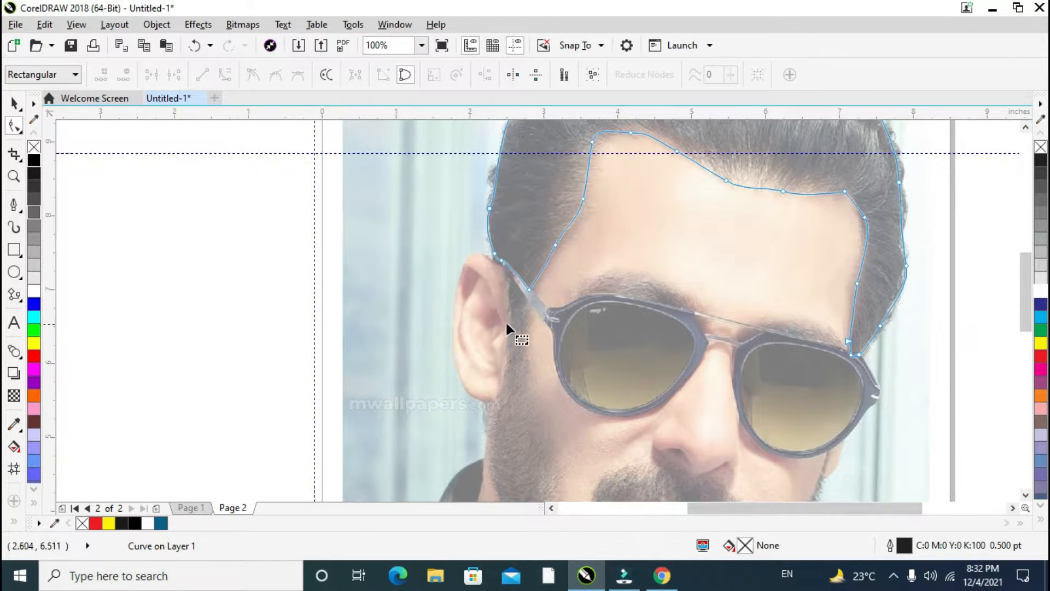
# Start a beard outline with the Pen tool under the left glasses arm and trace beside the ear to below the earlobe.
pyautogui.click(17, 203)
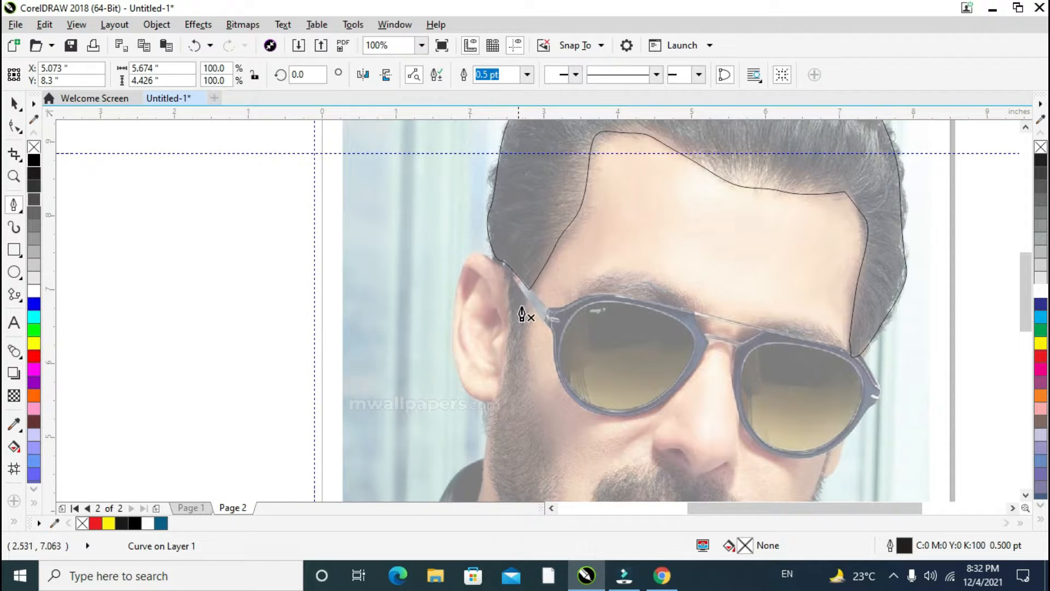
pyautogui.click(524, 301)
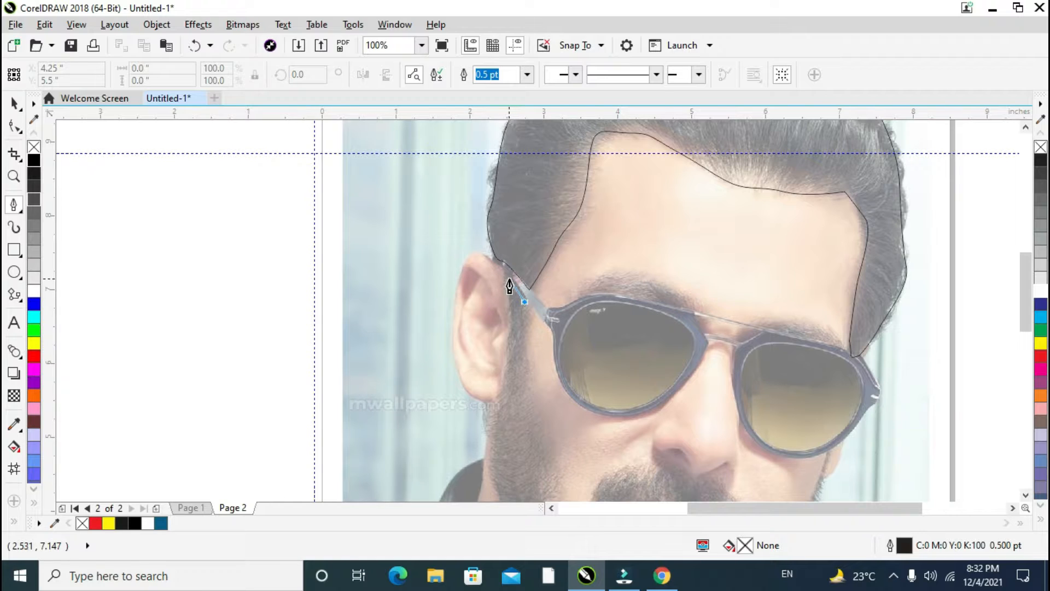
pyautogui.click(510, 279)
pyautogui.moveTo(512, 332); pyautogui.dragTo(508, 350)
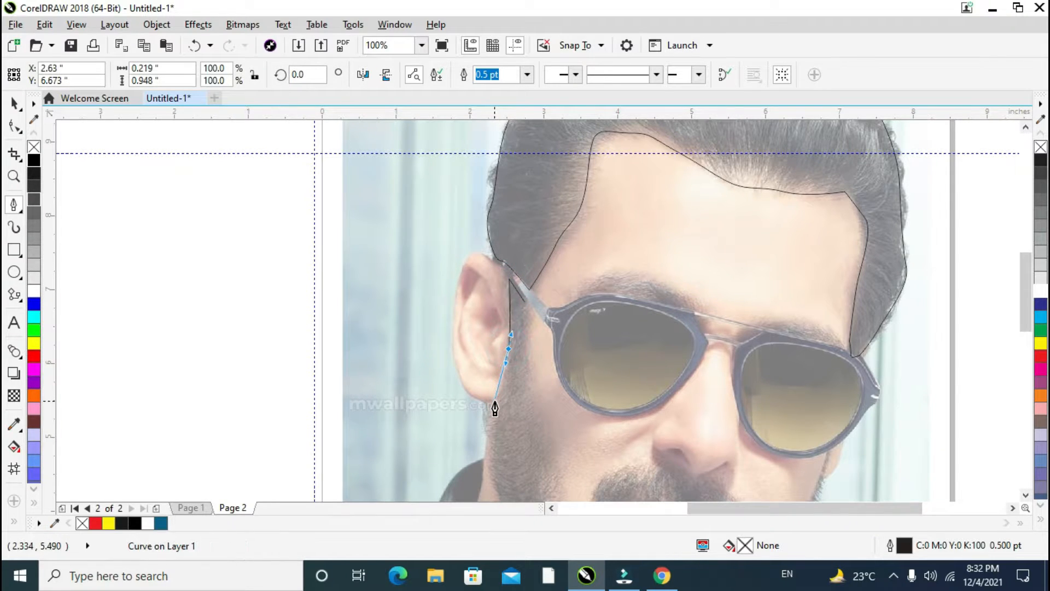
pyautogui.moveTo(498, 402); pyautogui.dragTo(490, 413)
pyautogui.click(485, 431)
# Continue the beard outline from below the earlobe along the left jawline towards the chin.
pyautogui.scroll(-2, 489, 435)
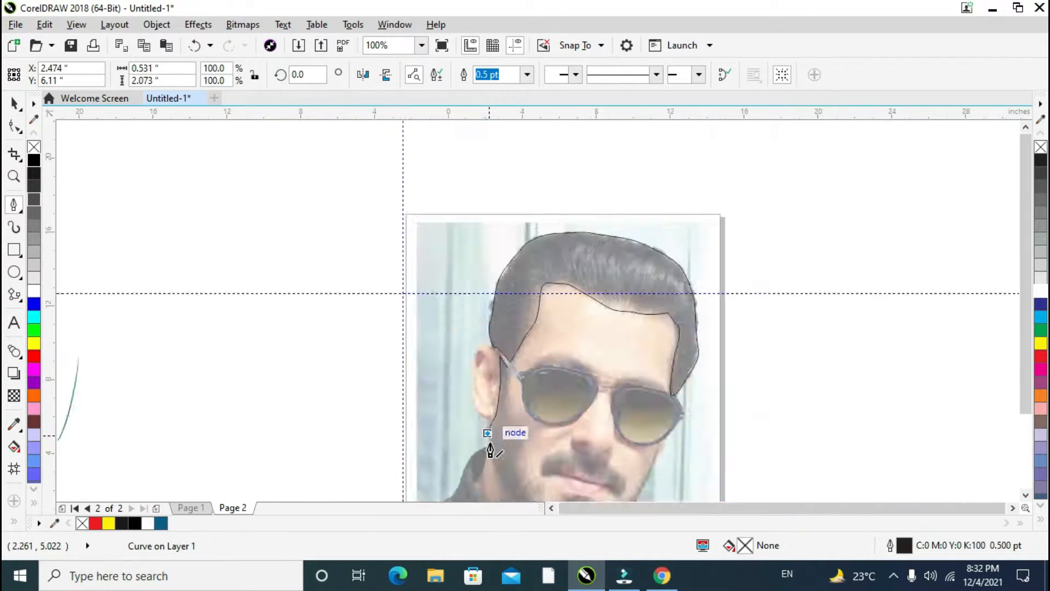
pyautogui.scroll(2, 490, 450)
pyautogui.moveTo(505, 489); pyautogui.dragTo(512, 497)
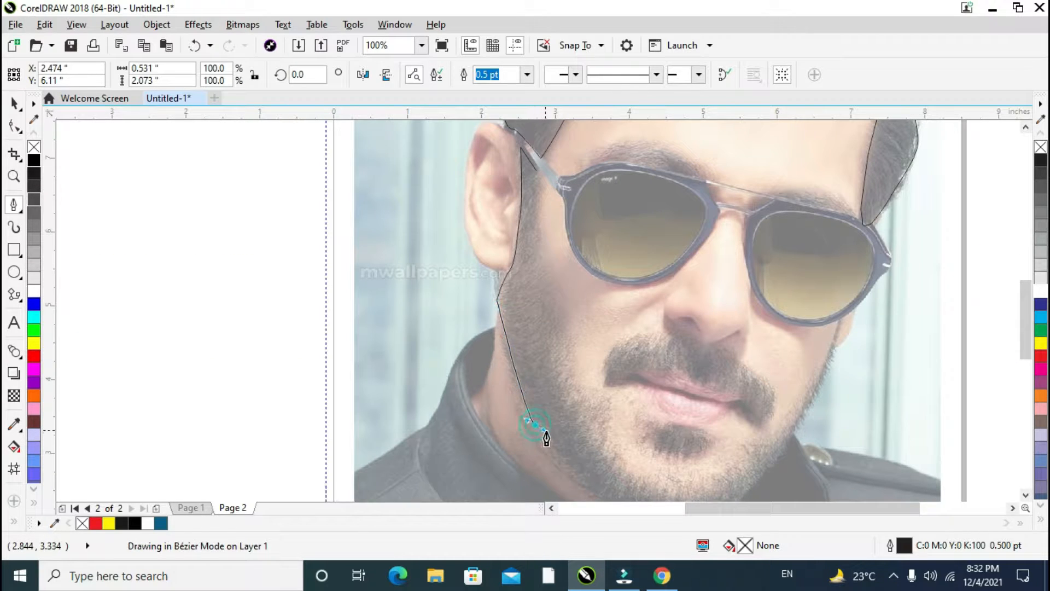
pyautogui.moveTo(546, 437); pyautogui.dragTo(556, 451)
pyautogui.scroll(-2, 566, 459)
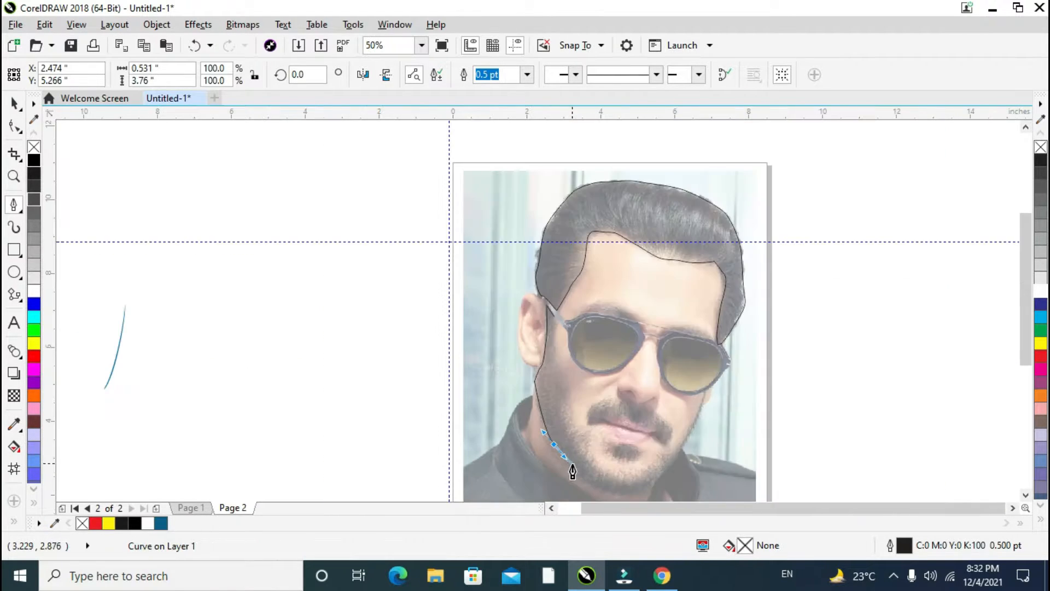
pyautogui.scroll(2, 570, 488)
pyautogui.moveTo(590, 468); pyautogui.dragTo(609, 491)
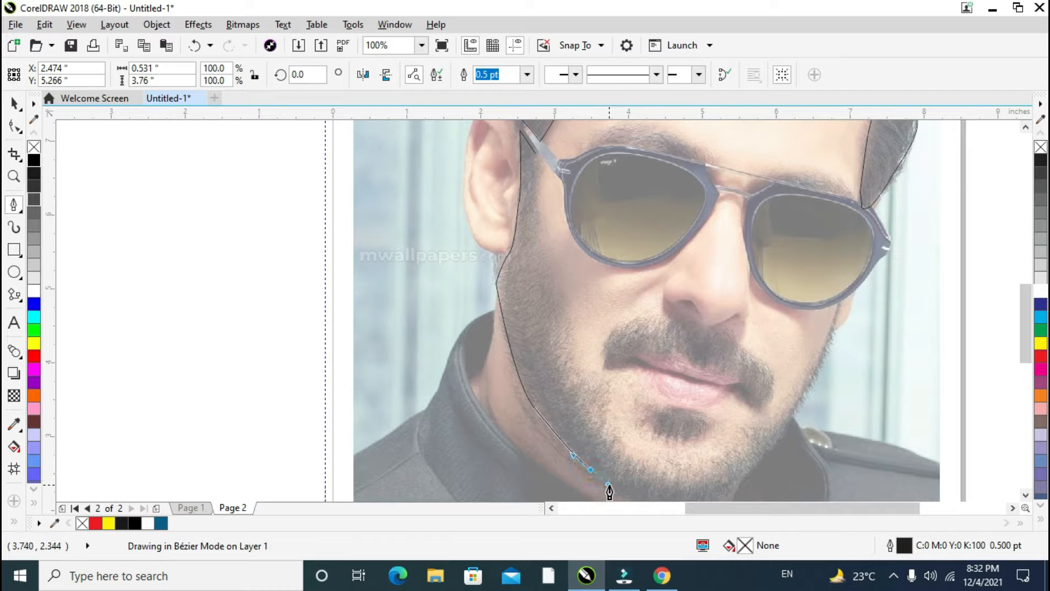
# Carry the beard outline around the chin and up the right jaw to the lower edge of the sunglasses.
pyautogui.scroll(-2, 611, 493)
pyautogui.scroll(2, 629, 498)
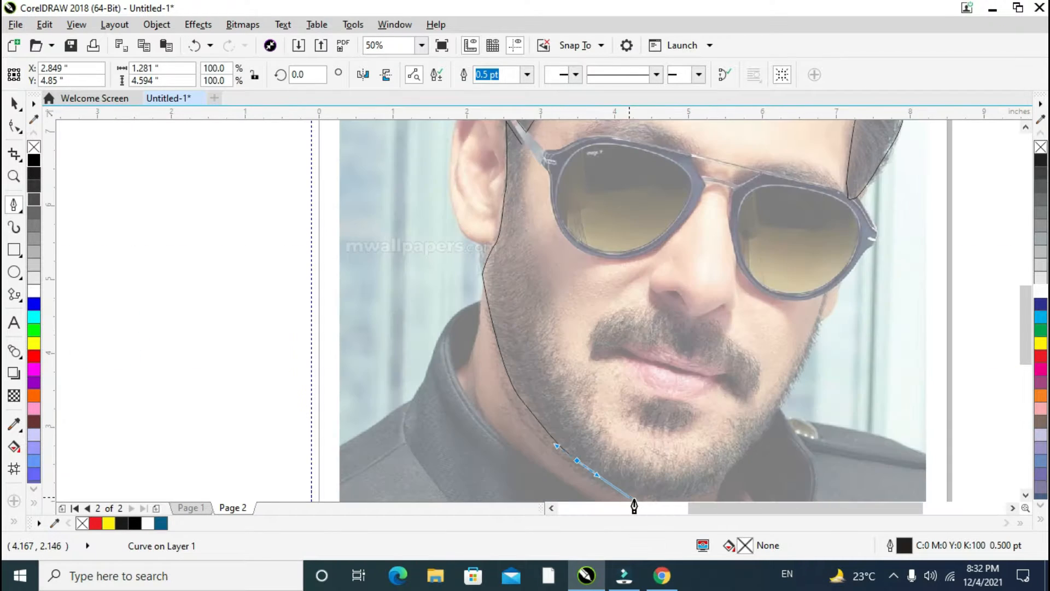
pyautogui.scroll(-3, 643, 502)
pyautogui.scroll(2, 681, 499)
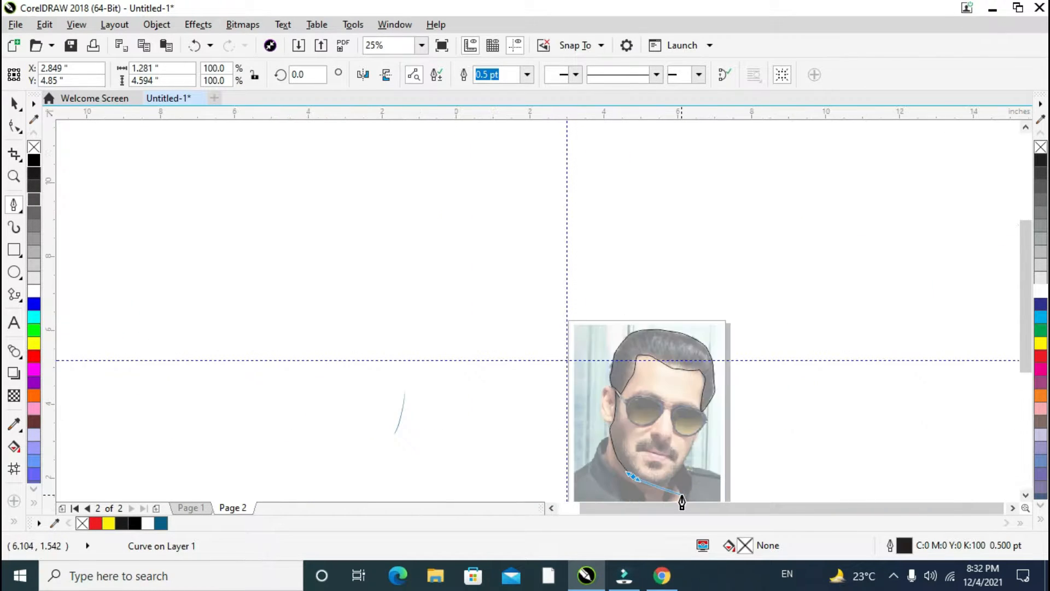
pyautogui.scroll(1, 681, 499)
pyautogui.moveTo(615, 474)
pyautogui.mouseDown()
pyautogui.moveTo(625, 477)
pyautogui.moveTo(608, 464)
pyautogui.moveTo(678, 402)
pyautogui.moveTo(707, 347)
pyautogui.mouseUp()
pyautogui.hotkey('ctrl', 'z')
pyautogui.hotkey('ctrl', 'z')
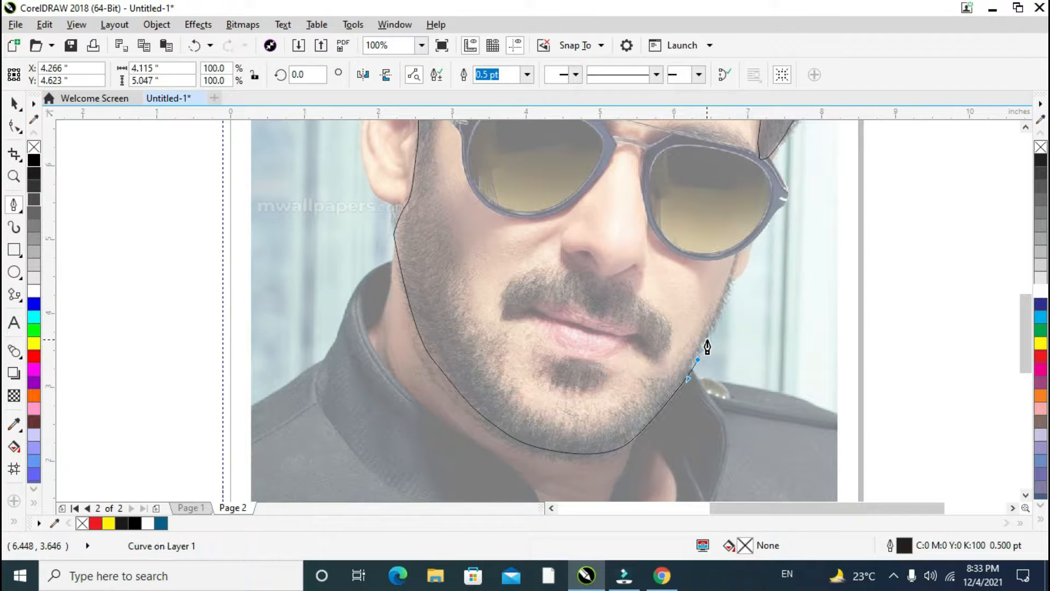
pyautogui.moveTo(729, 289); pyautogui.dragTo(739, 256)
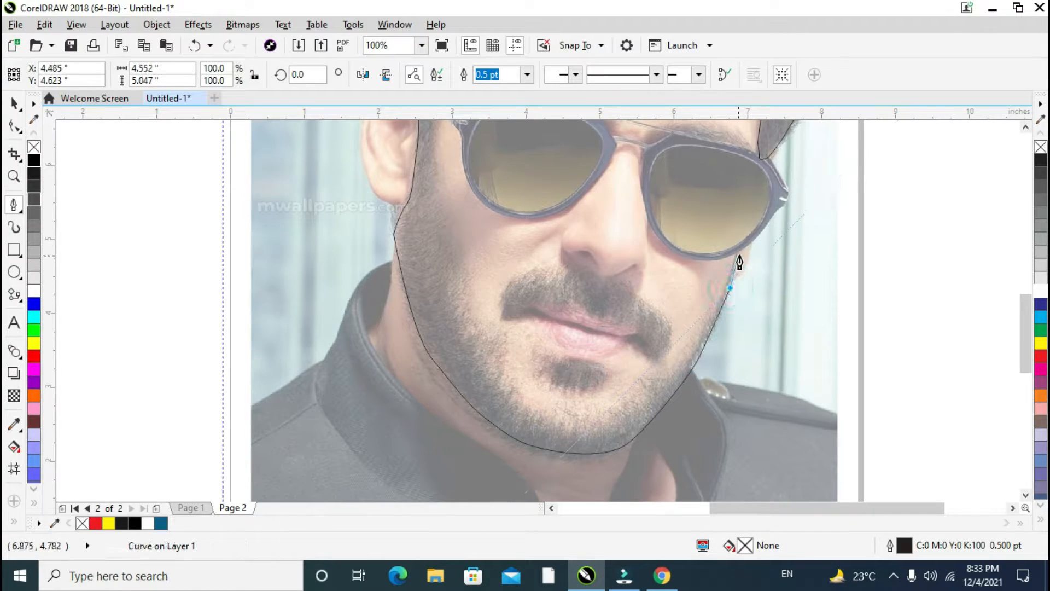
pyautogui.click(740, 253)
# Trace the beard's inner edge down the right cheek, across the chin, and up beside the left mouth corner.
pyautogui.moveTo(697, 341); pyautogui.dragTo(687, 356)
pyautogui.moveTo(666, 393)
pyautogui.mouseDown()
pyautogui.moveTo(647, 386)
pyautogui.moveTo(602, 420)
pyautogui.moveTo(624, 412)
pyautogui.moveTo(614, 421)
pyautogui.moveTo(565, 417)
pyautogui.moveTo(520, 402)
pyautogui.moveTo(501, 356)
pyautogui.mouseUp()
pyautogui.click(660, 385)
pyautogui.click(508, 333)
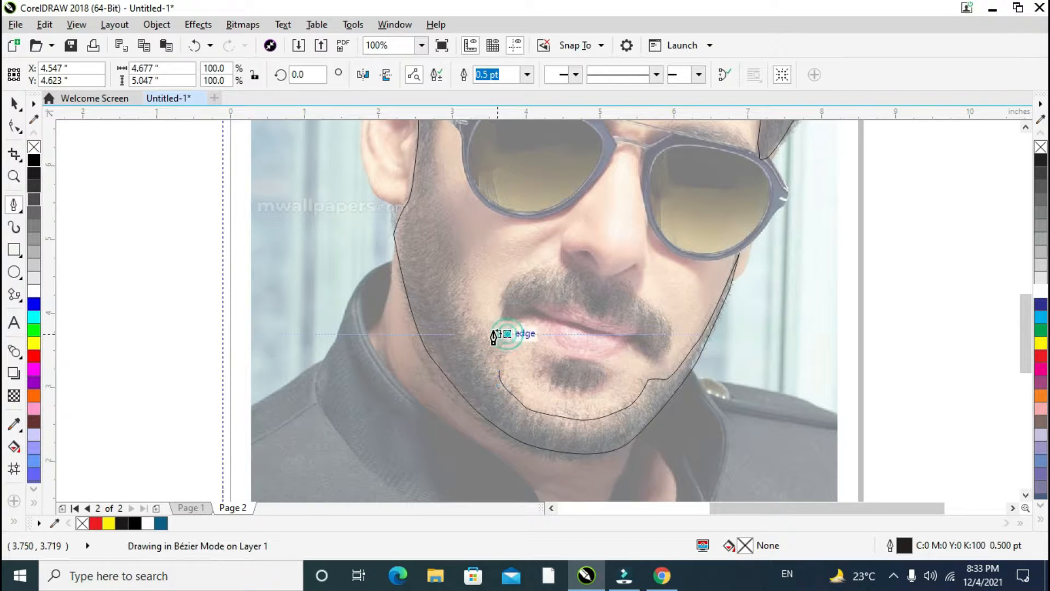
# Continue the beard's inner edge from beside the left mouth corner up the left cheek to the base of the sideburn.
pyautogui.click(477, 324)
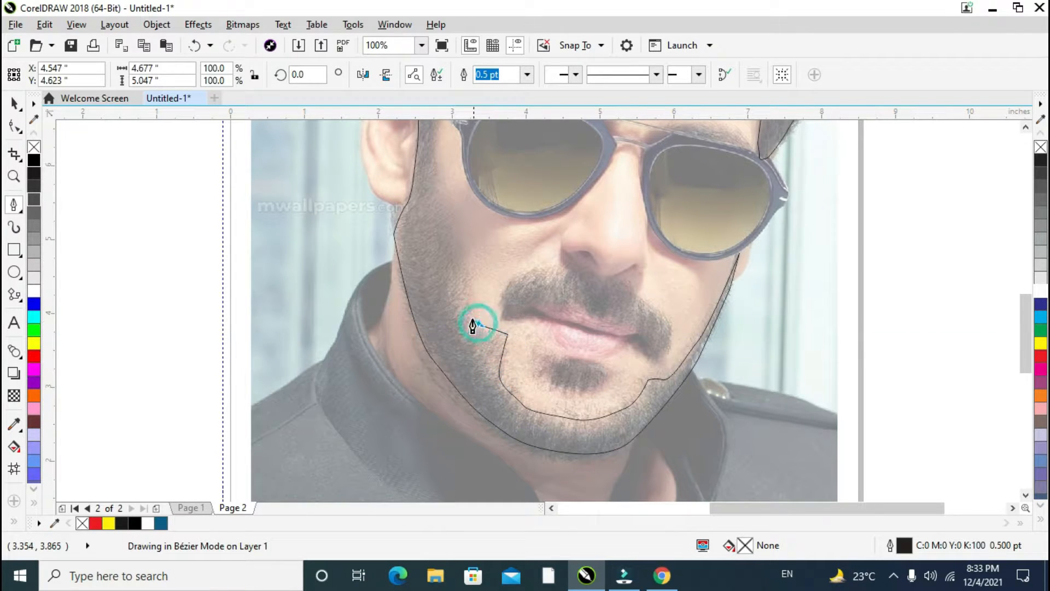
pyautogui.click(463, 285)
pyautogui.click(466, 247)
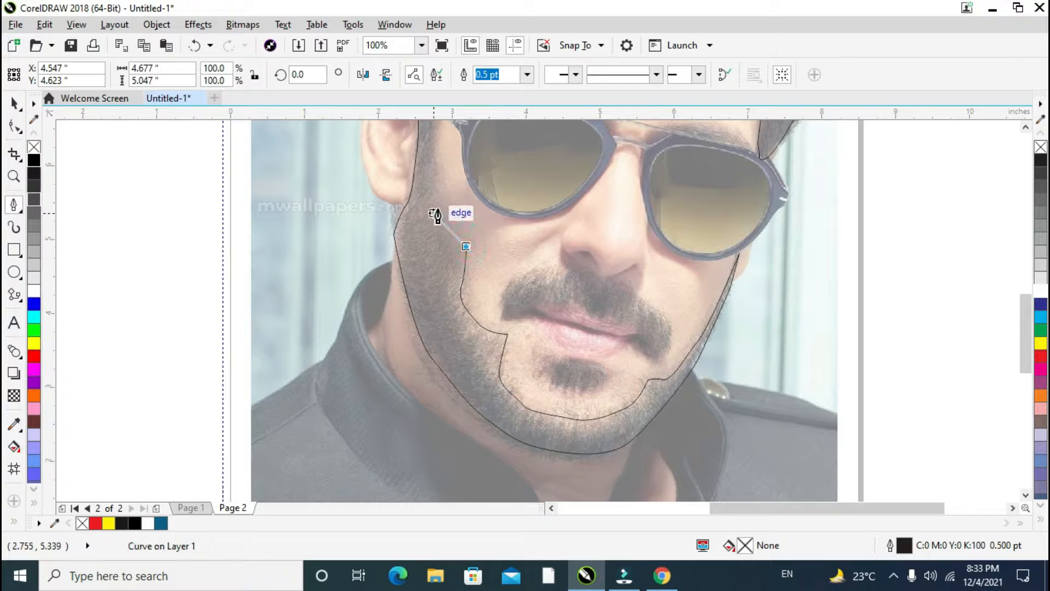
pyautogui.click(440, 208)
# Trace the sideburn's front edge up to the left glasses arm and close the beard outline.
pyautogui.scroll(-5, 441, 194)
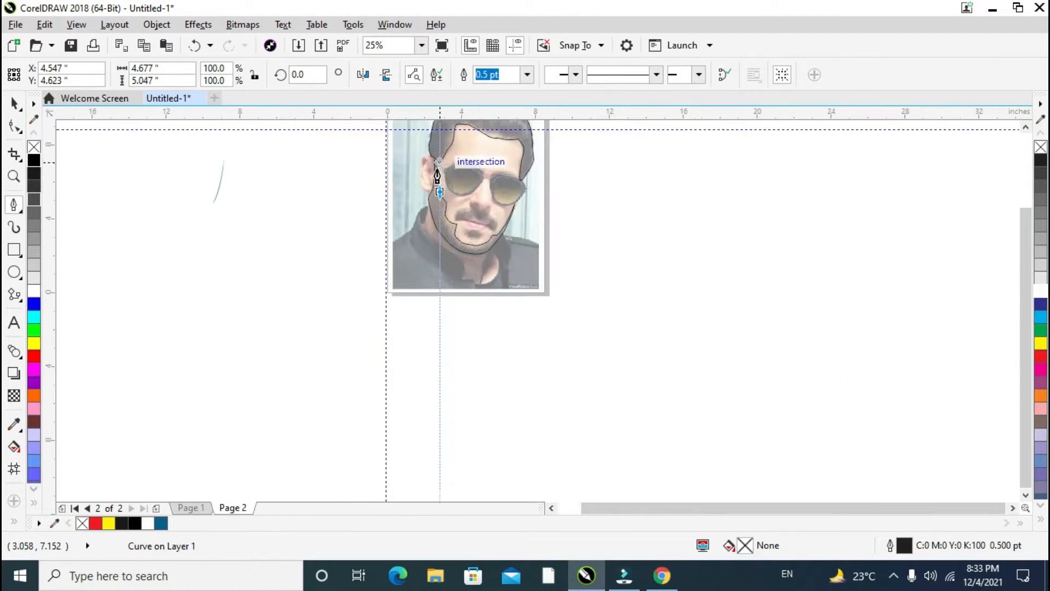
pyautogui.scroll(7, 437, 194)
pyautogui.scroll(-4, 437, 195)
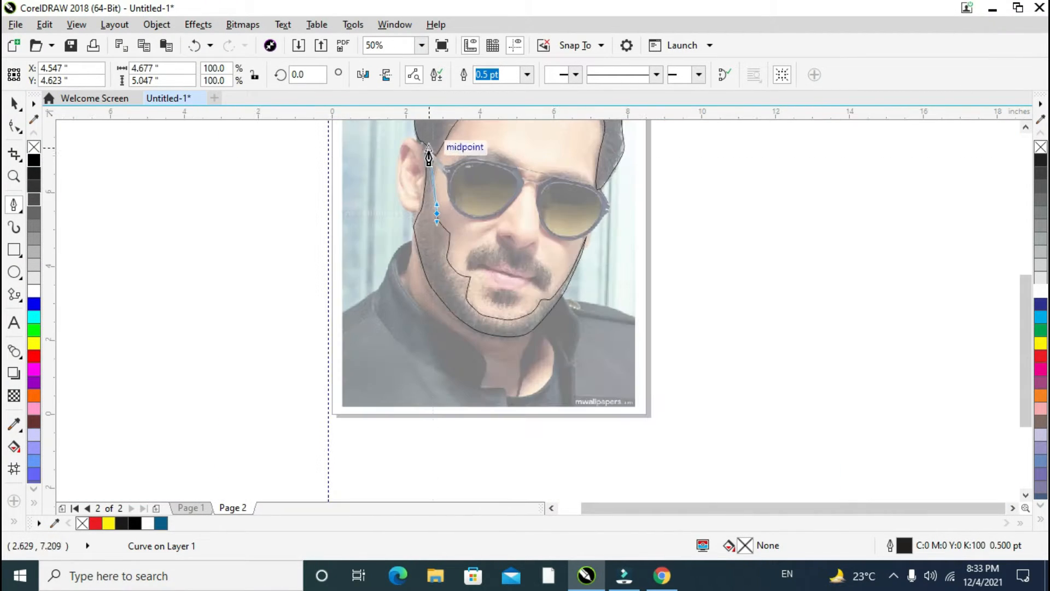
pyautogui.scroll(4, 440, 164)
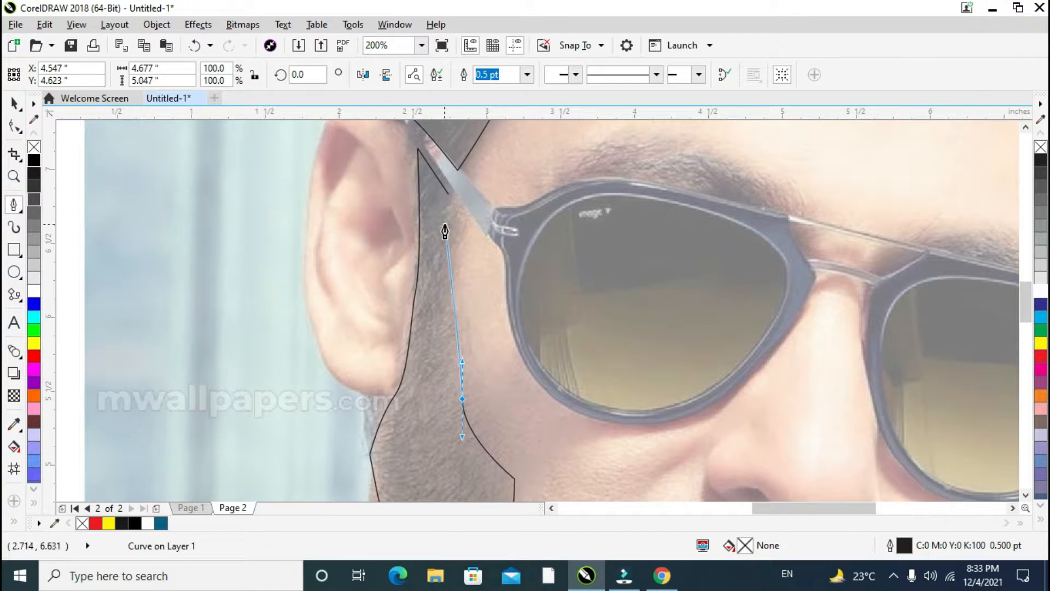
pyautogui.moveTo(444, 226); pyautogui.dragTo(448, 208)
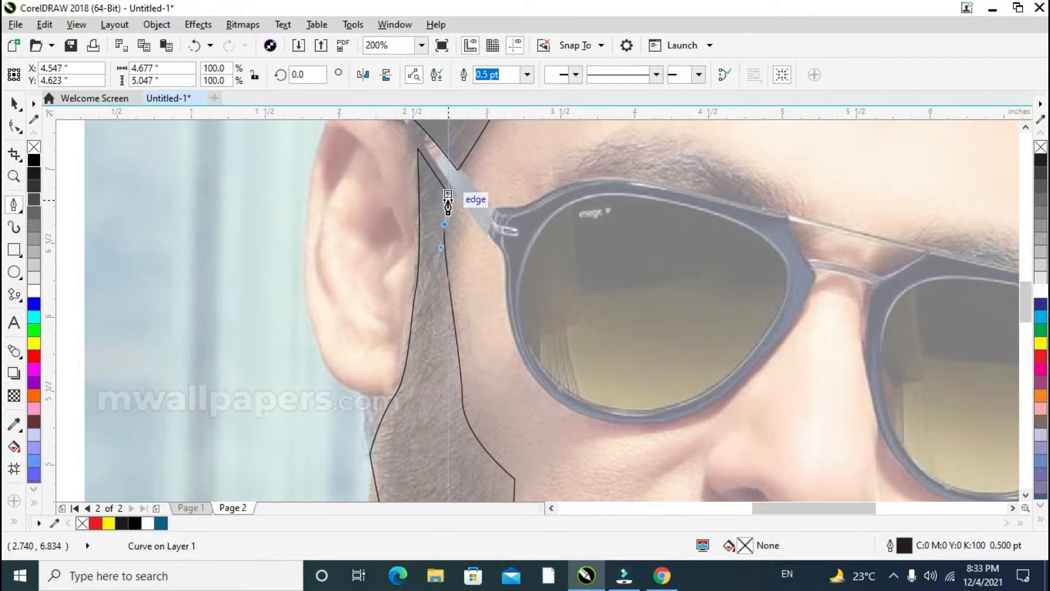
pyautogui.scroll(-1, 493, 276)
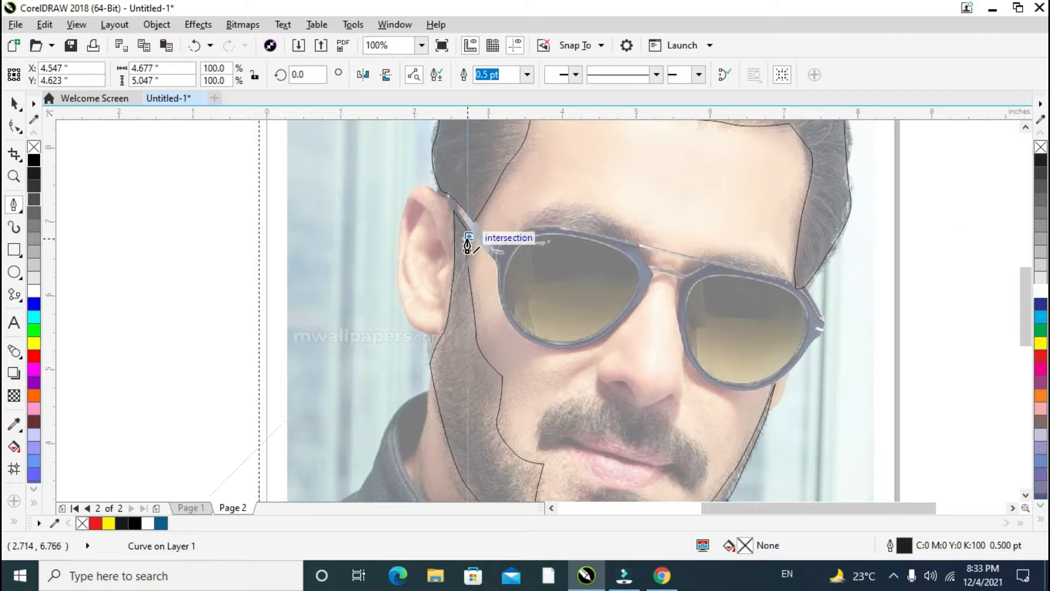
pyautogui.click(468, 244)
pyautogui.click(14, 103)
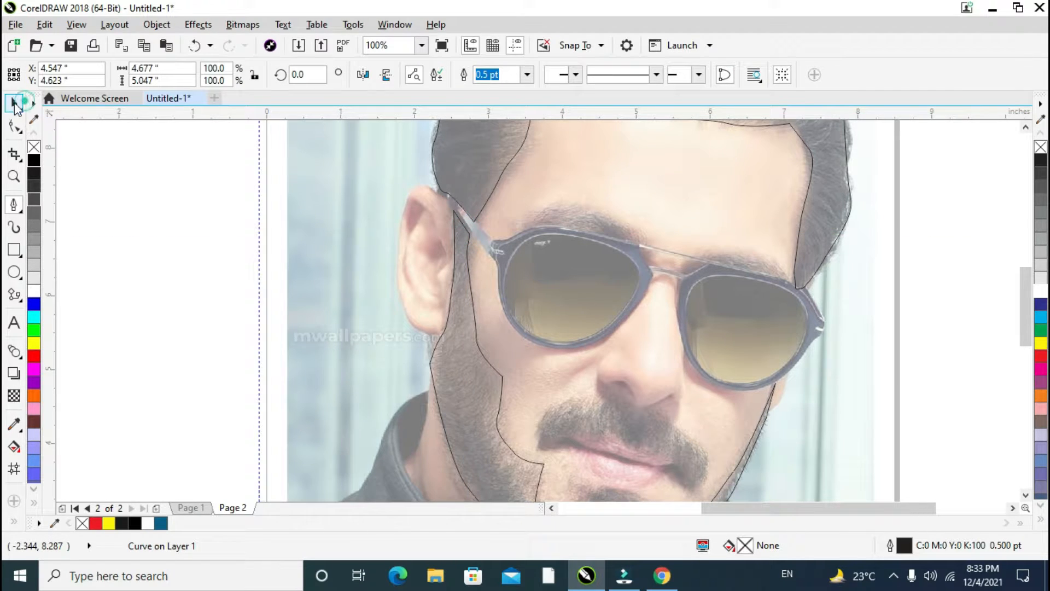
pyautogui.scroll(-1, 421, 371)
pyautogui.scroll(1, 513, 392)
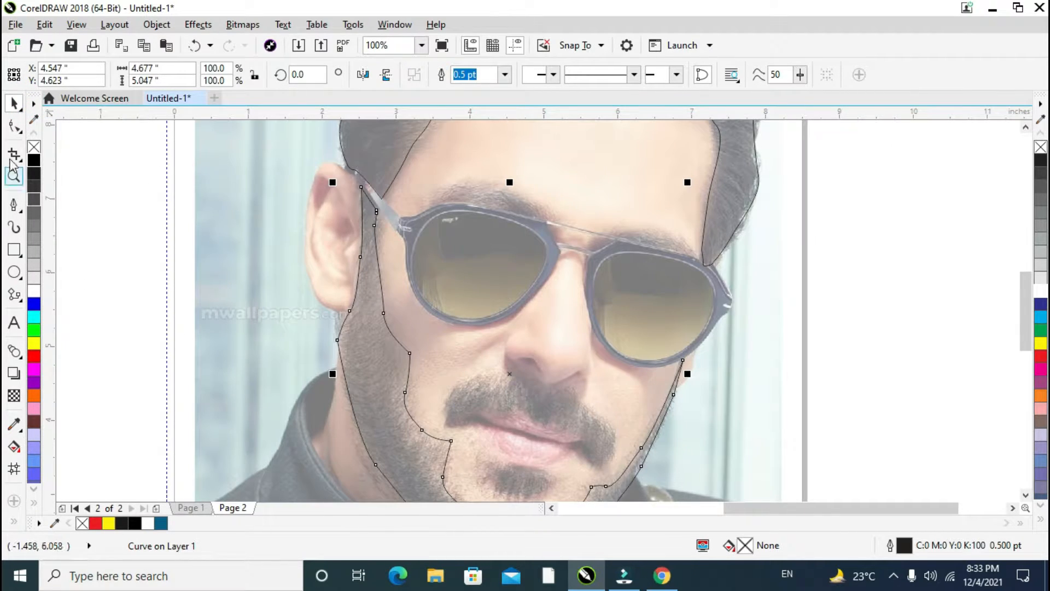
# Start a moustache outline with the Pen tool at its left tip and trace the upper edge to below the nose.
pyautogui.click(12, 205)
pyautogui.scroll(1, 447, 433)
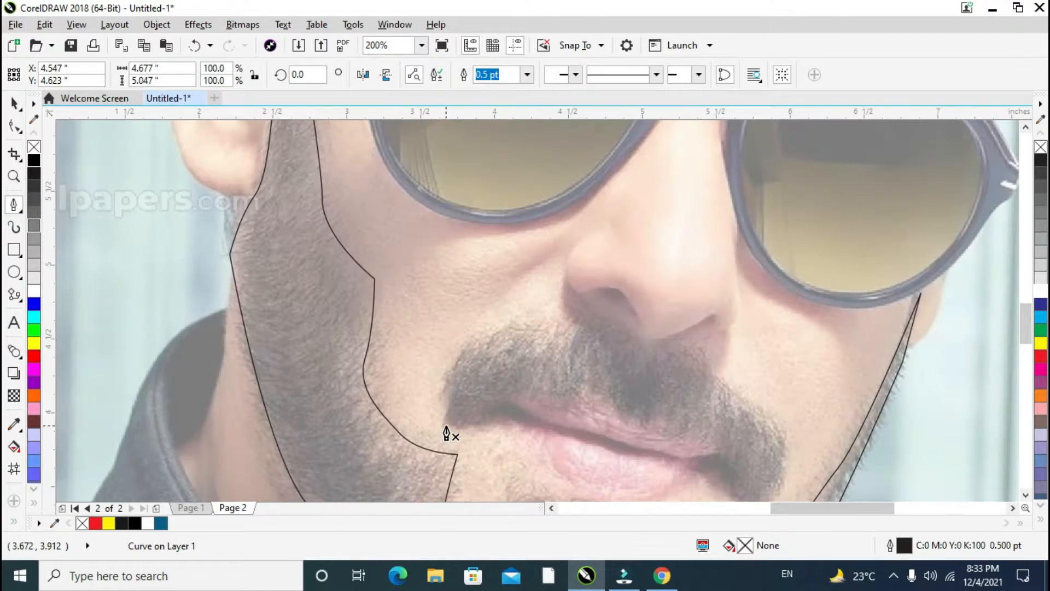
pyautogui.click(447, 424)
pyautogui.moveTo(462, 367); pyautogui.dragTo(608, 330)
pyautogui.hotkey('ctrl', 'z')
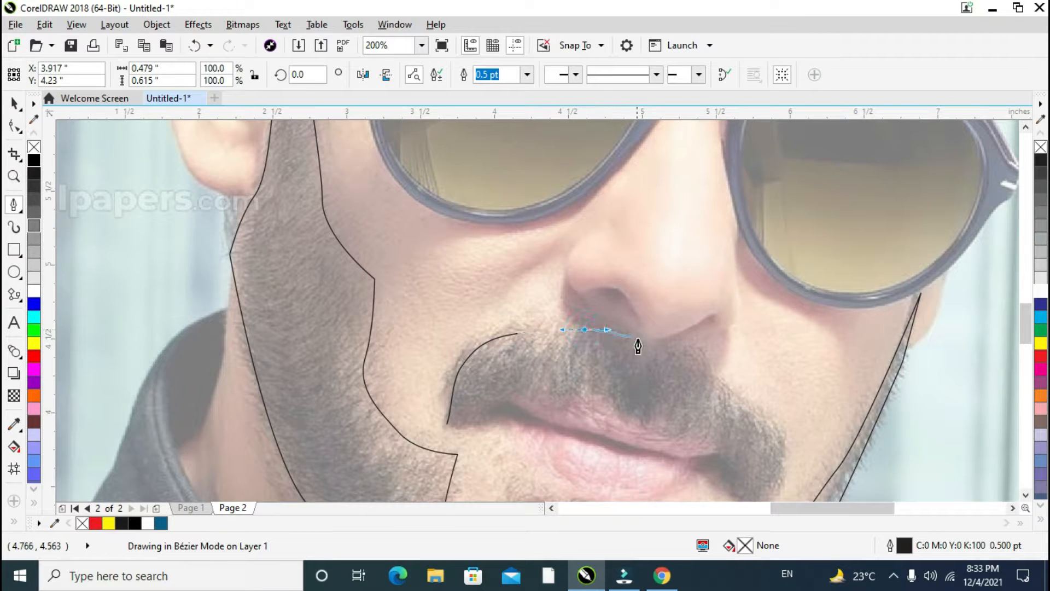
pyautogui.click(622, 331)
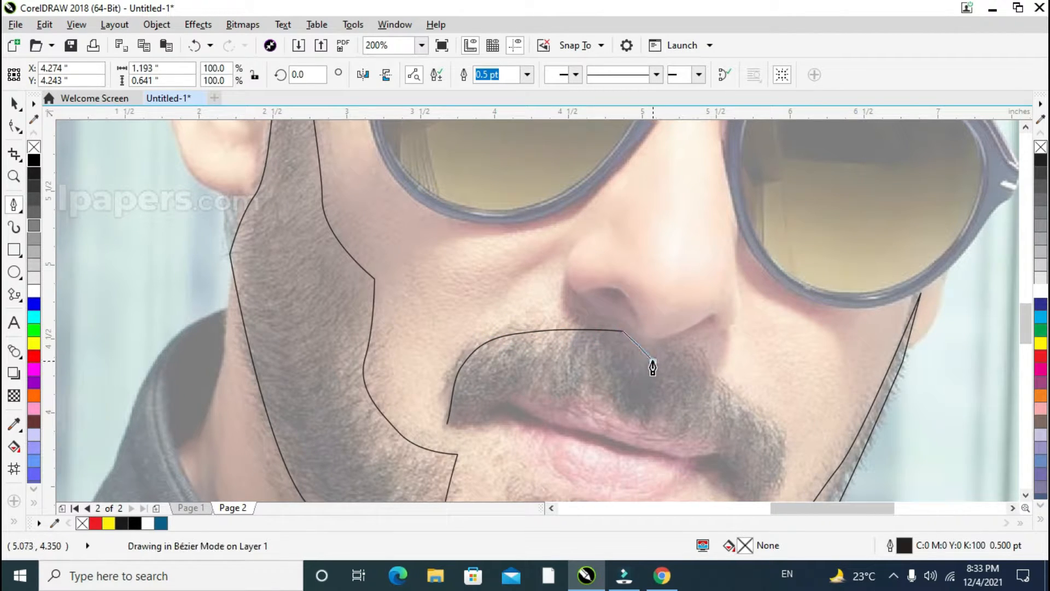
# Continue the moustache's upper edge from below the nose, over the right side, and down to its right tip.
pyautogui.moveTo(653, 360); pyautogui.dragTo(681, 363)
pyautogui.click(677, 361)
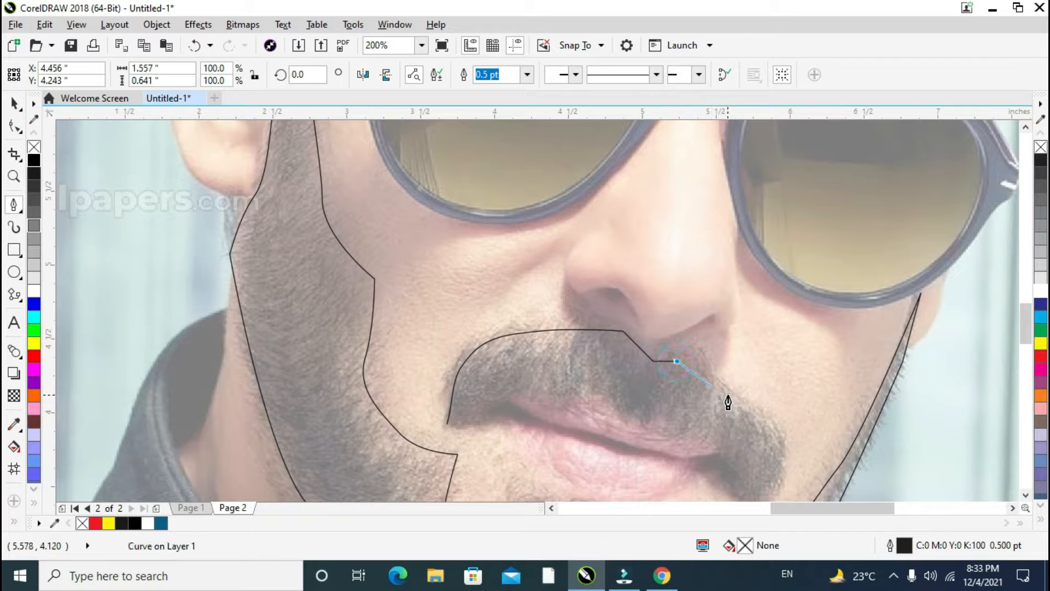
pyautogui.moveTo(728, 394); pyautogui.dragTo(747, 406)
pyautogui.moveTo(781, 436); pyautogui.dragTo(764, 498)
pyautogui.scroll(-2, 763, 502)
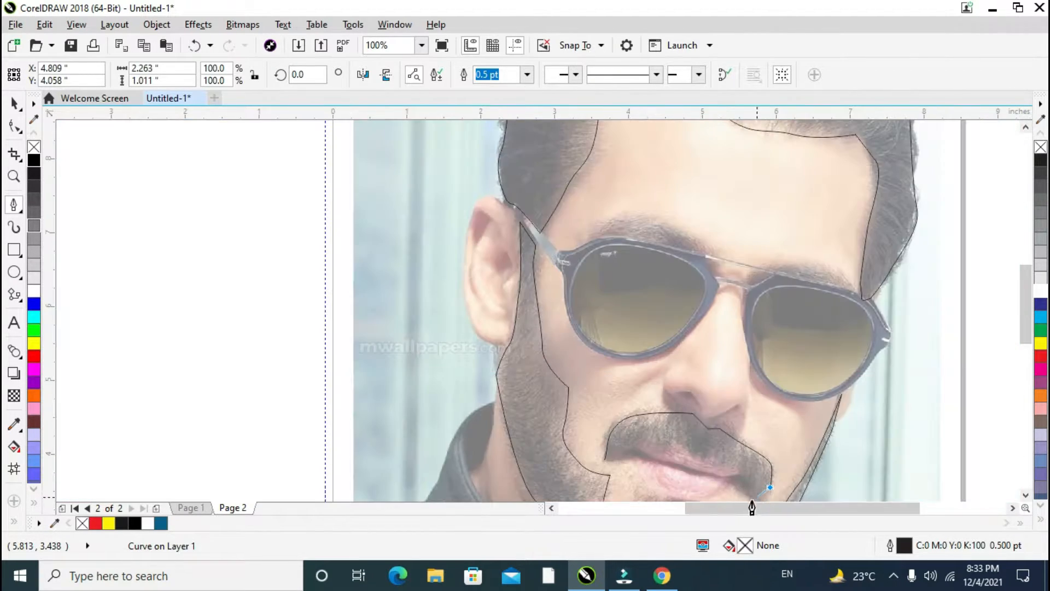
pyautogui.scroll(2, 755, 501)
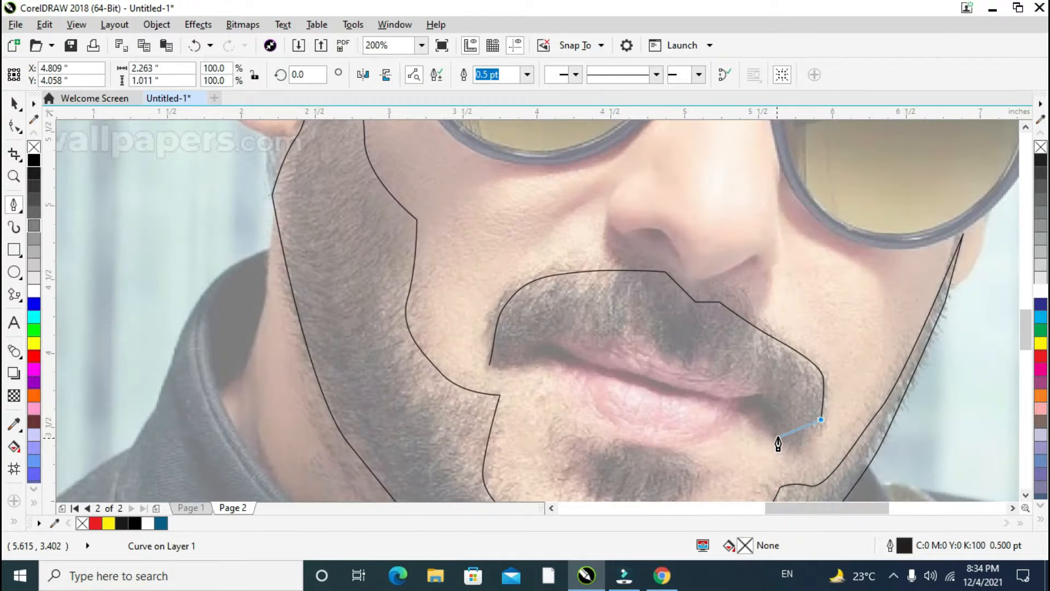
# Trace the moustache's lower edge along the upper lip back to the left tip, closing a shape about 2.26 by 1.15 inches.
pyautogui.moveTo(805, 439); pyautogui.dragTo(749, 376)
pyautogui.moveTo(670, 355); pyautogui.dragTo(540, 350)
pyautogui.hotkey('ctrl', 'z')
pyautogui.hotkey('ctrl', 'z')
pyautogui.click(535, 359)
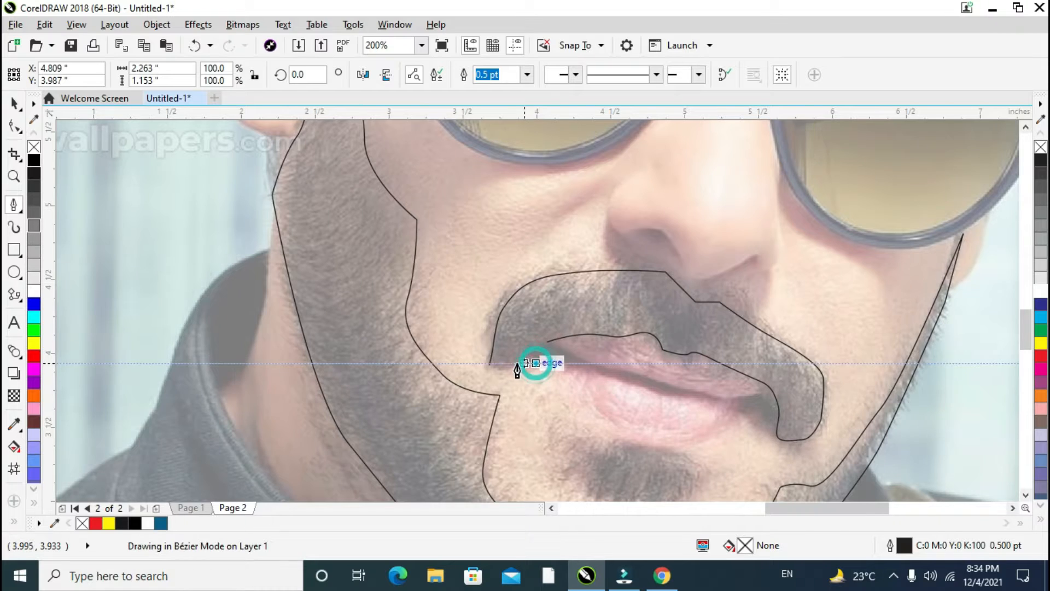
pyautogui.click(490, 365)
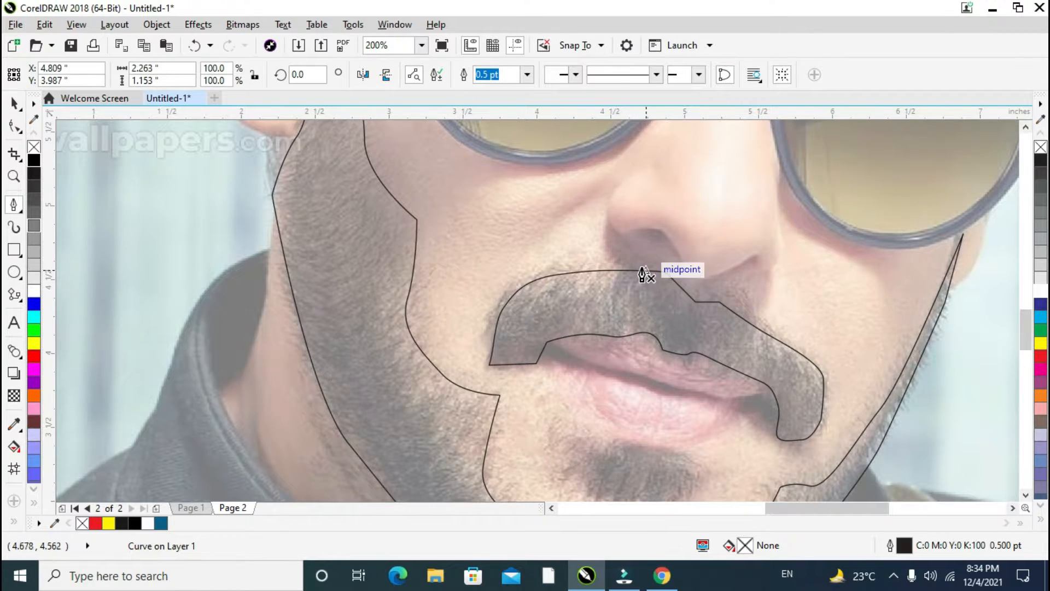
# Start the left eyebrow outline at its inner end near the sunglasses bridge and trace jagged hair tips along the upper edge.
pyautogui.scroll(-2, 644, 274)
pyautogui.scroll(2, 650, 281)
pyautogui.scroll(-3, 658, 244)
pyautogui.scroll(2, 633, 175)
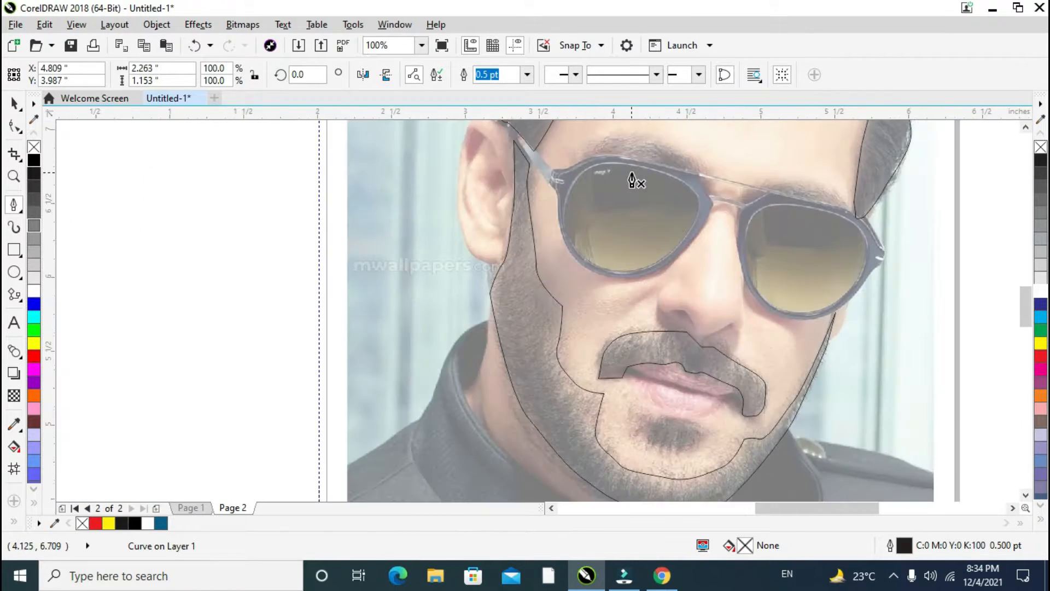
pyautogui.scroll(-2, 605, 164)
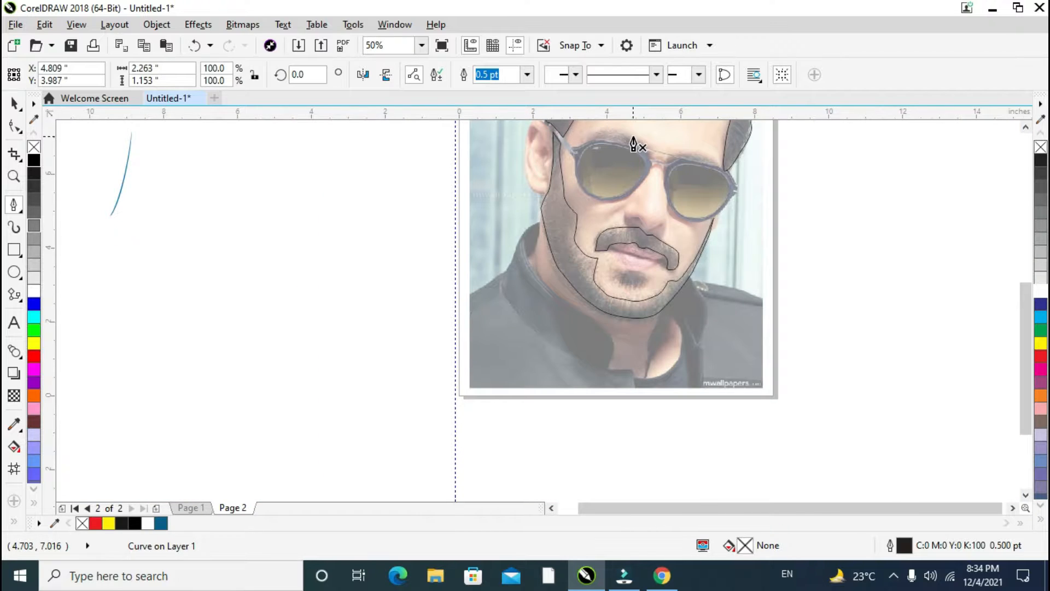
pyautogui.scroll(3, 634, 143)
pyautogui.scroll(-1, 638, 141)
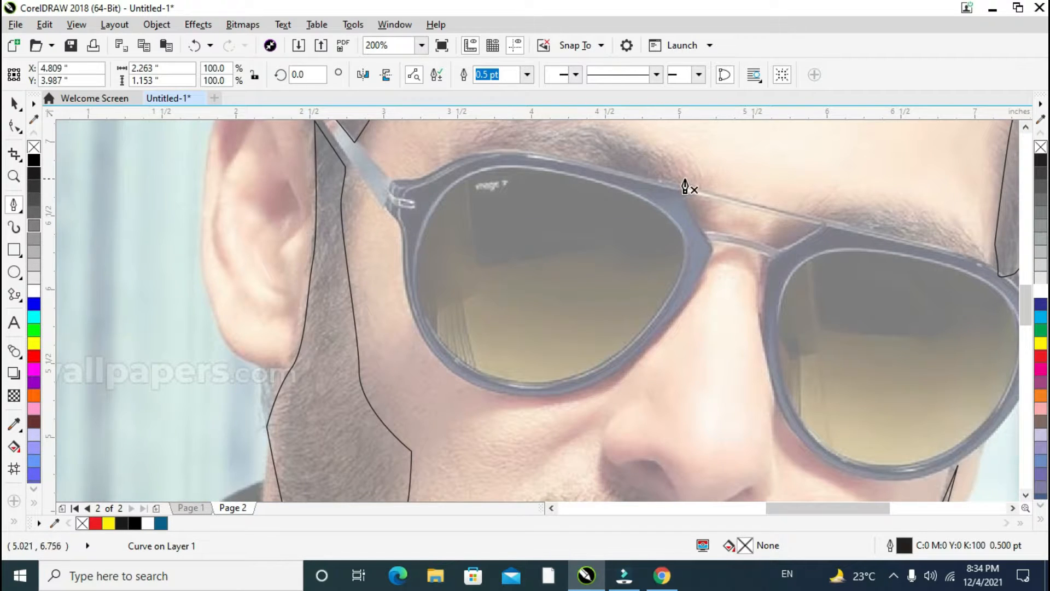
pyautogui.click(687, 179)
pyautogui.moveTo(656, 148)
pyautogui.mouseDown()
pyautogui.moveTo(595, 127)
pyautogui.moveTo(571, 195)
pyautogui.moveTo(596, 193)
pyautogui.moveTo(570, 184)
pyautogui.moveTo(561, 193)
pyautogui.mouseUp()
pyautogui.doubleClick(629, 136)
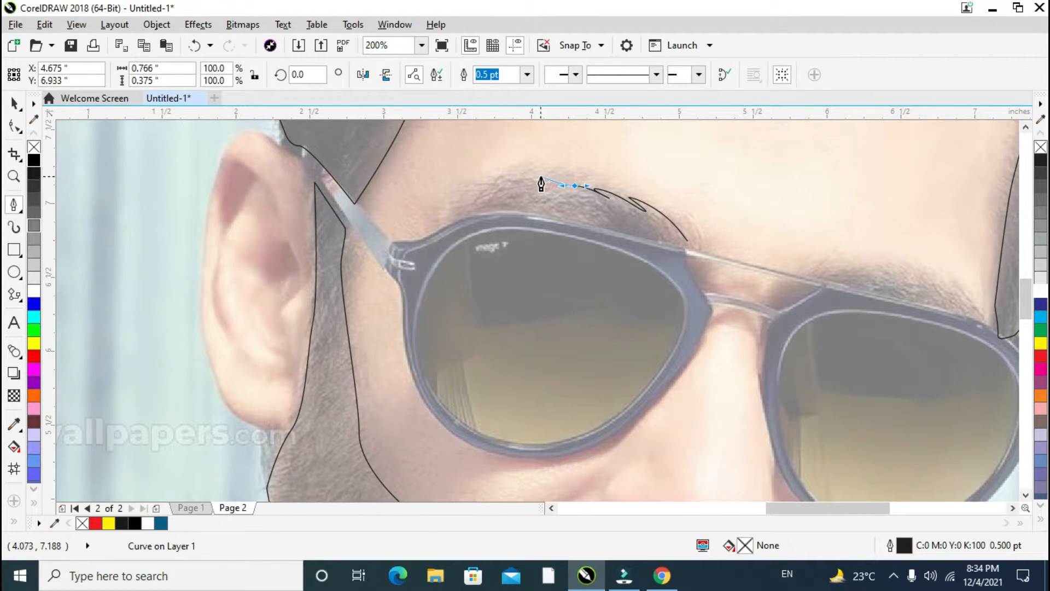
# Carry the left eyebrow's upper edge over the arch, with another hair tip, down to its outer end.
pyautogui.moveTo(554, 179); pyautogui.dragTo(544, 181)
pyautogui.click(524, 184)
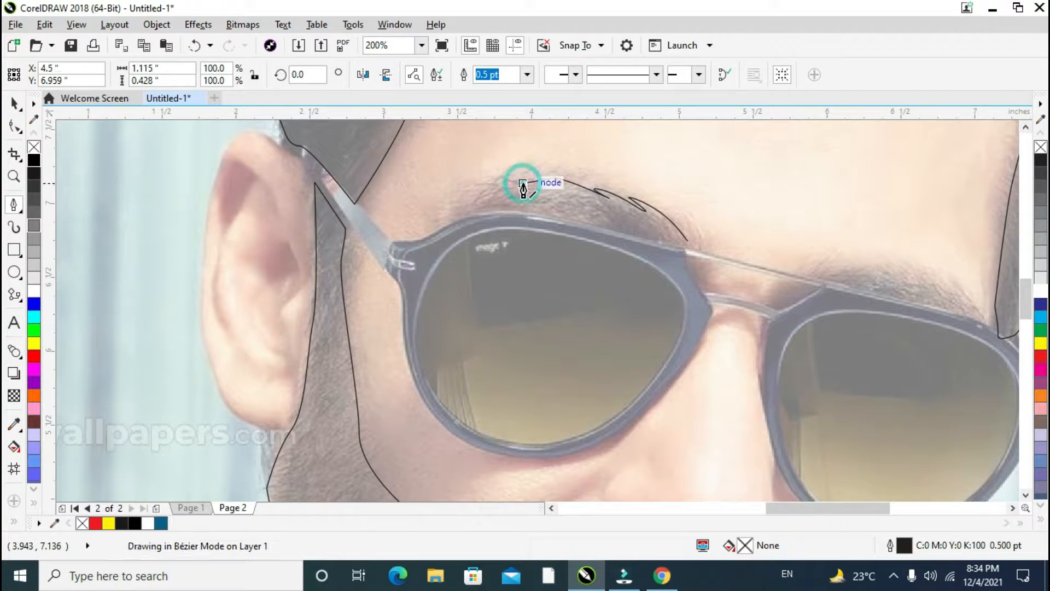
pyautogui.hotkey('ctrl', 'z')
pyautogui.moveTo(528, 179)
pyautogui.mouseDown()
pyautogui.moveTo(504, 182)
pyautogui.moveTo(526, 192)
pyautogui.mouseUp()
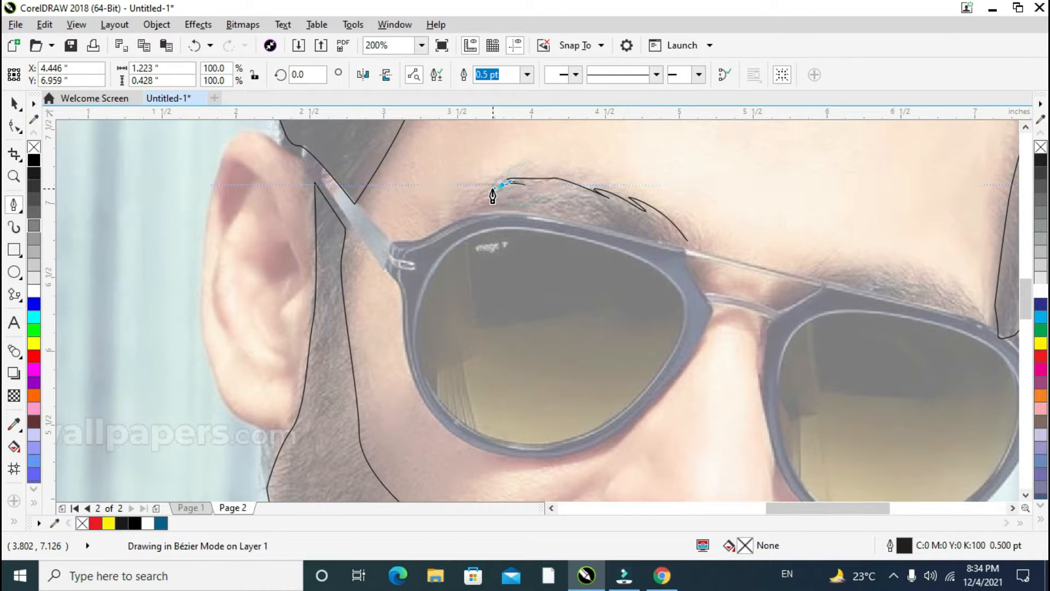
pyautogui.click(458, 209)
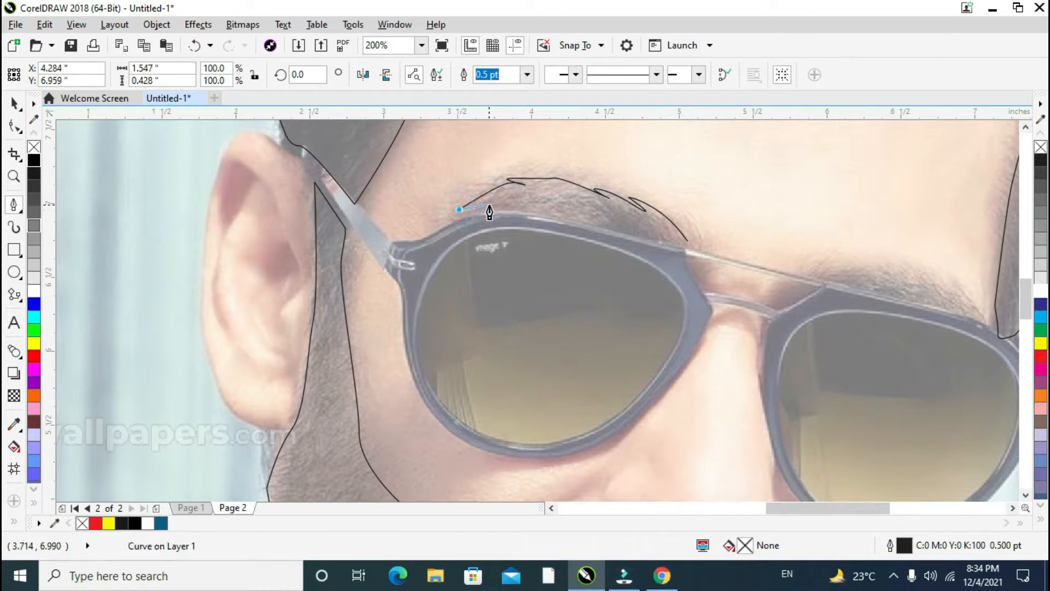
# Trace the left eyebrow's lower edge along the sunglasses rim and close the outline at its inner end, about 1.55 by 0.45 inches.
pyautogui.click(492, 206)
pyautogui.click(521, 206)
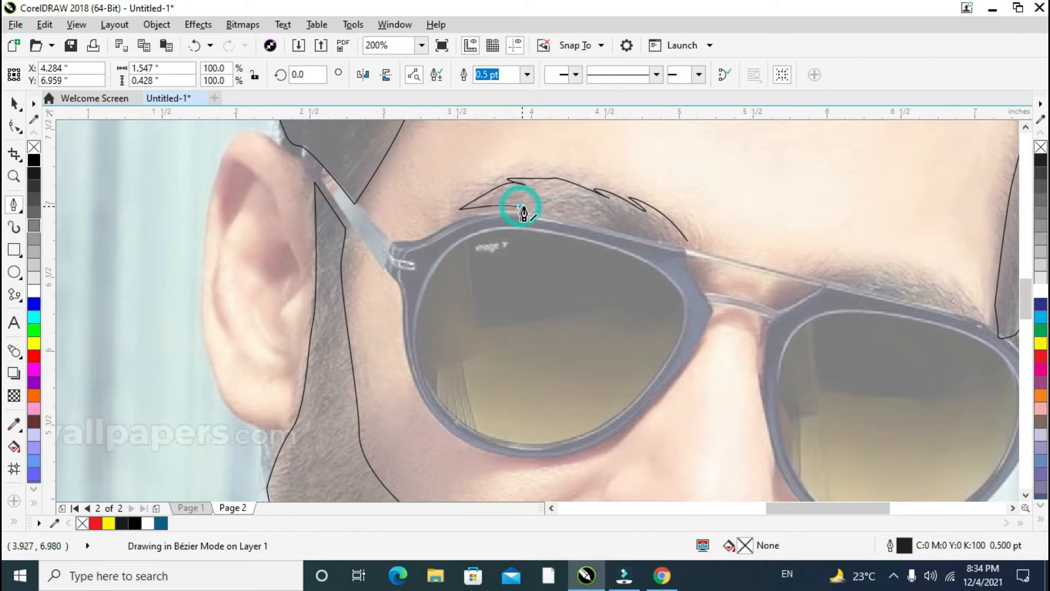
pyautogui.click(559, 213)
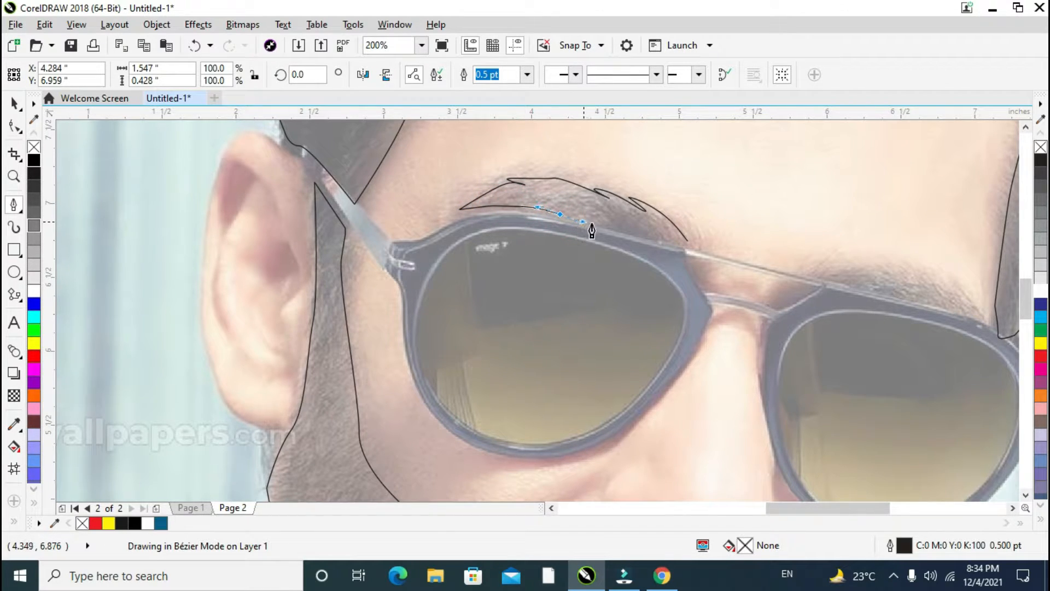
pyautogui.click(615, 229)
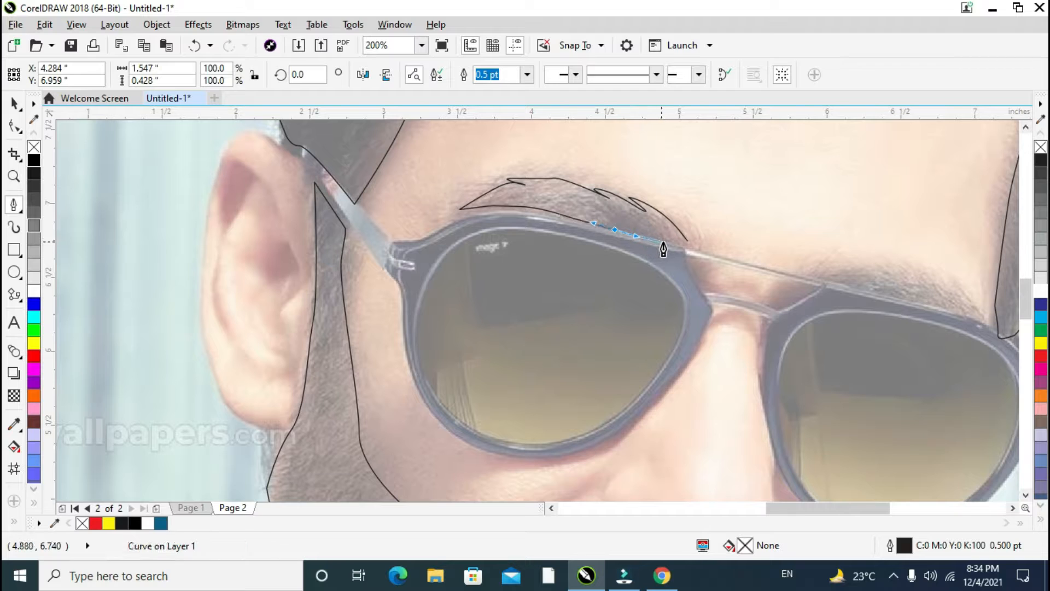
pyautogui.click(686, 244)
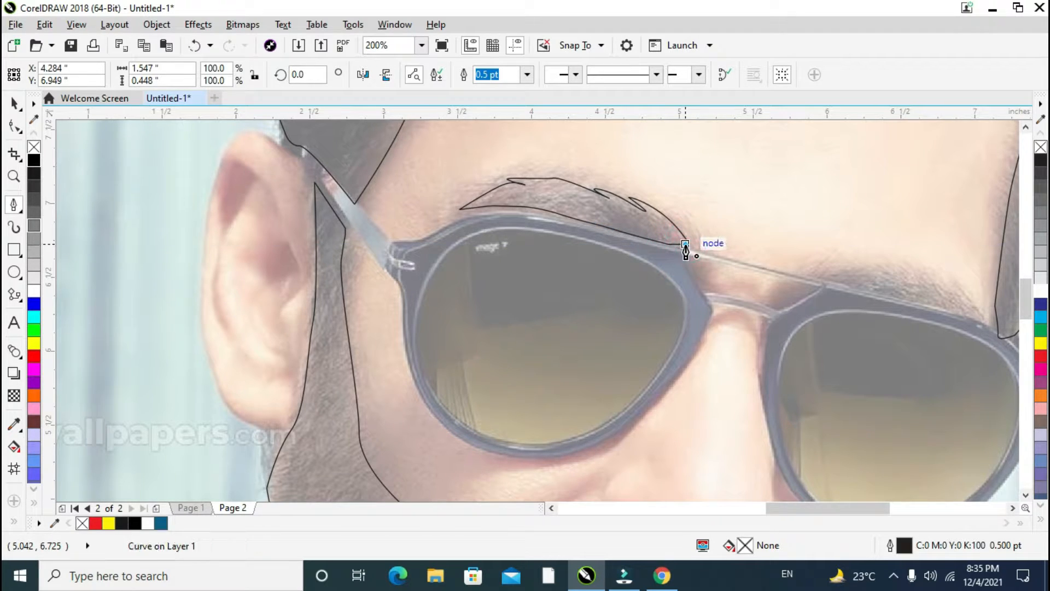
pyautogui.click(687, 244)
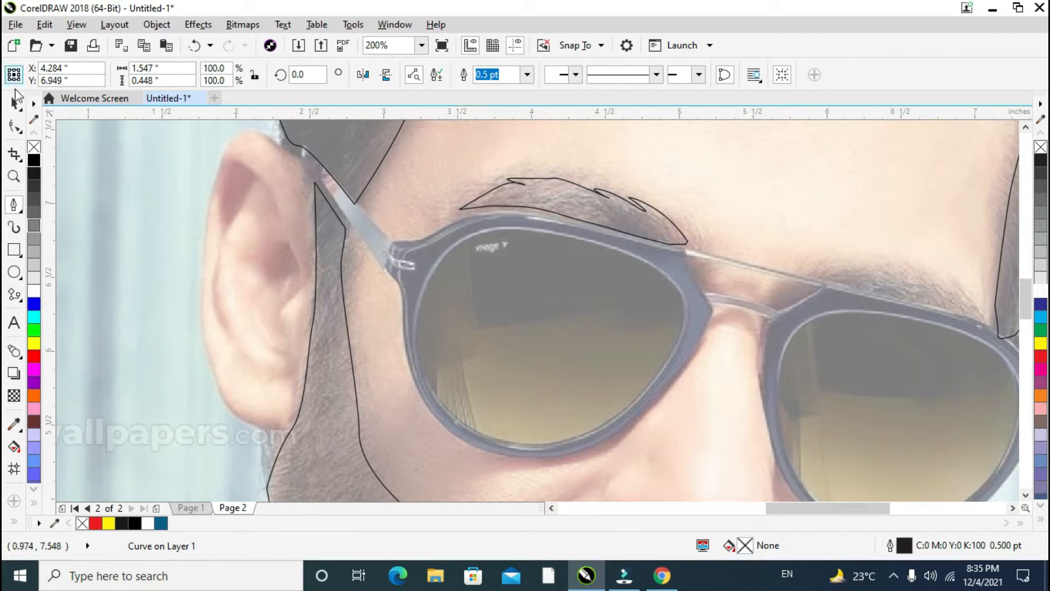
# Reshape the inner end of the left eyebrow outline by moving its corner node slightly with the Shape tool.
pyautogui.click(15, 101)
pyautogui.click(15, 126)
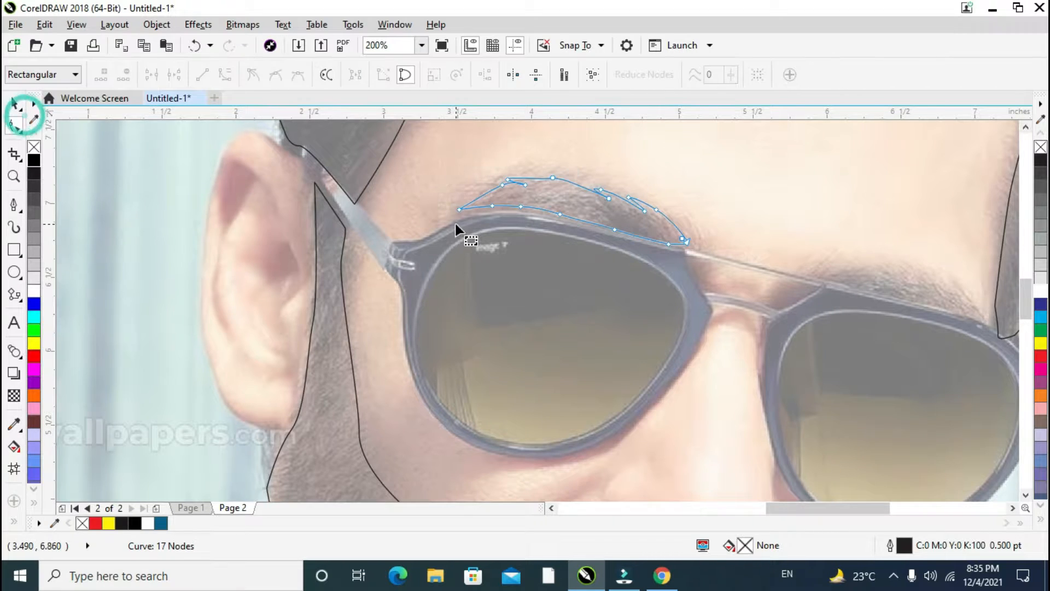
pyautogui.scroll(2, 651, 228)
pyautogui.moveTo(722, 254); pyautogui.dragTo(719, 260)
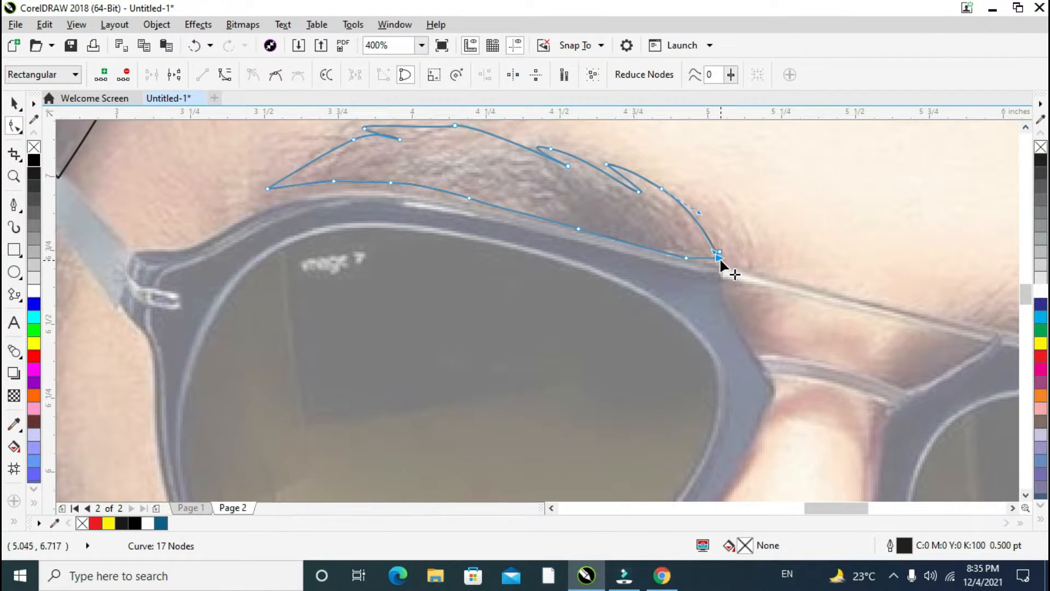
pyautogui.scroll(-2, 570, 225)
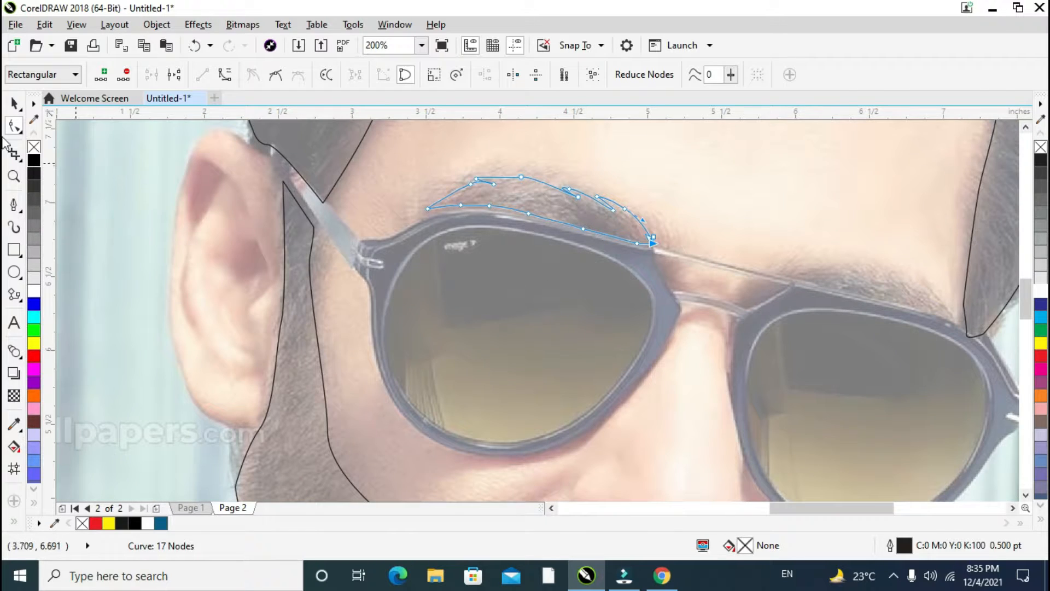
pyautogui.click(15, 102)
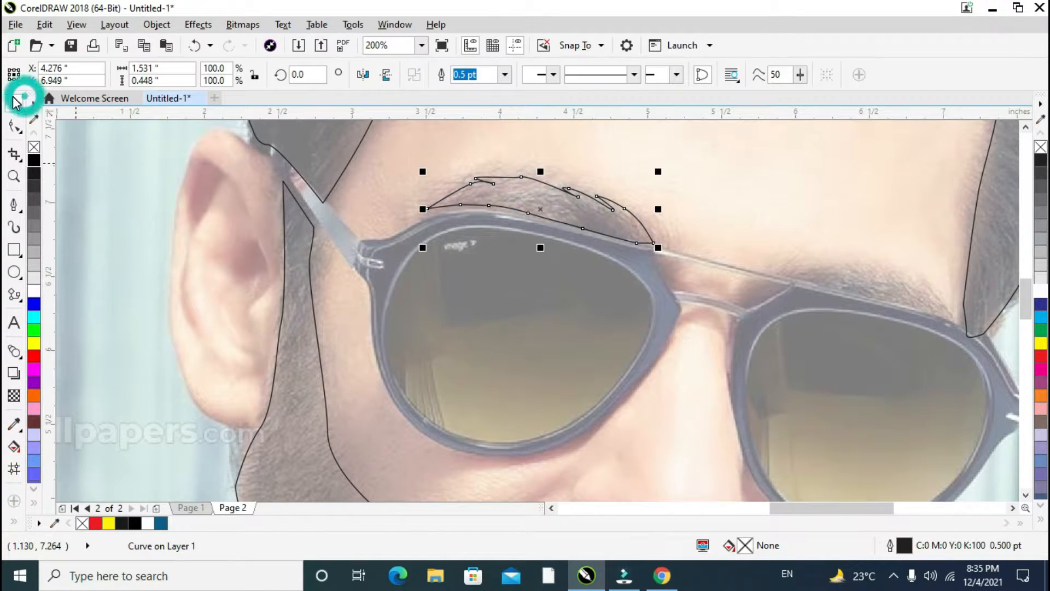
pyautogui.click(13, 209)
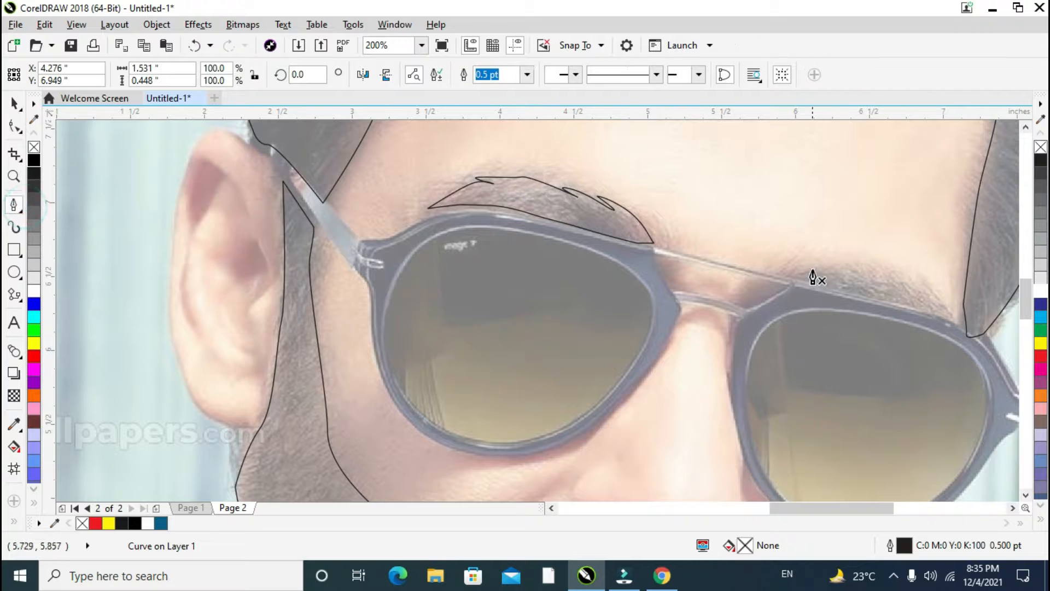
pyautogui.click(786, 270)
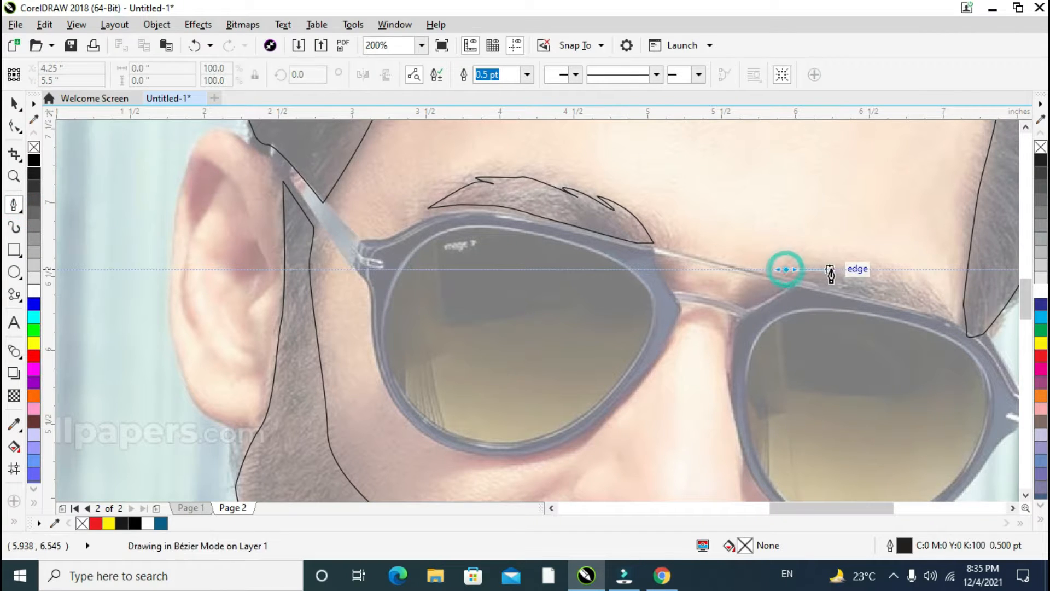
pyautogui.click(882, 274)
pyautogui.moveTo(889, 283); pyautogui.dragTo(939, 304)
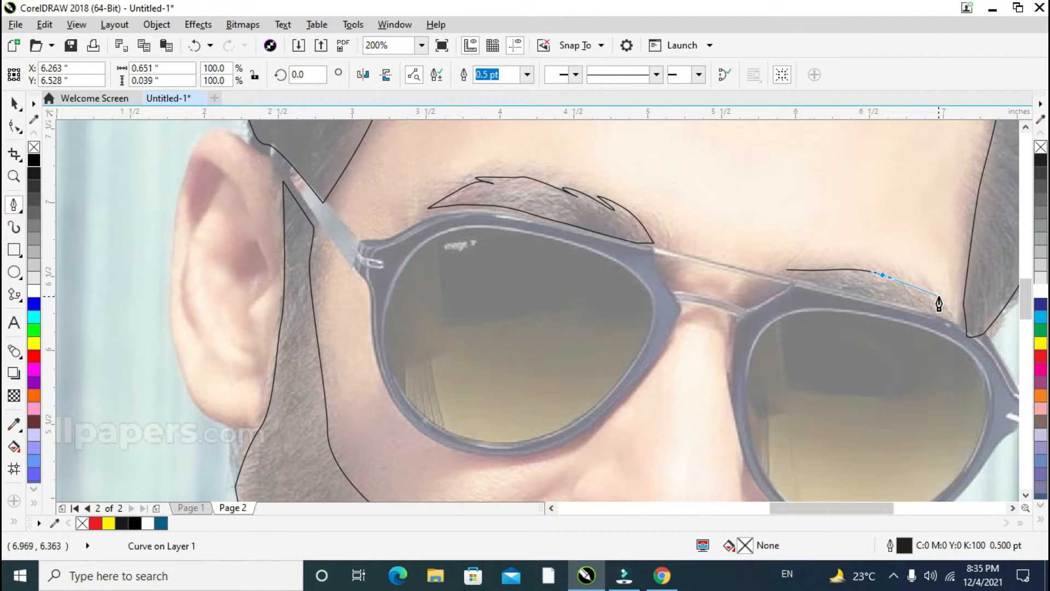
pyautogui.hotkey('ctrl', 'z')
pyautogui.hotkey('ctrl', 'z')
# Start the right eyebrow outline with the Pen tool at its inner end and trace two jagged hair tips along the upper edge.
pyautogui.click(795, 272)
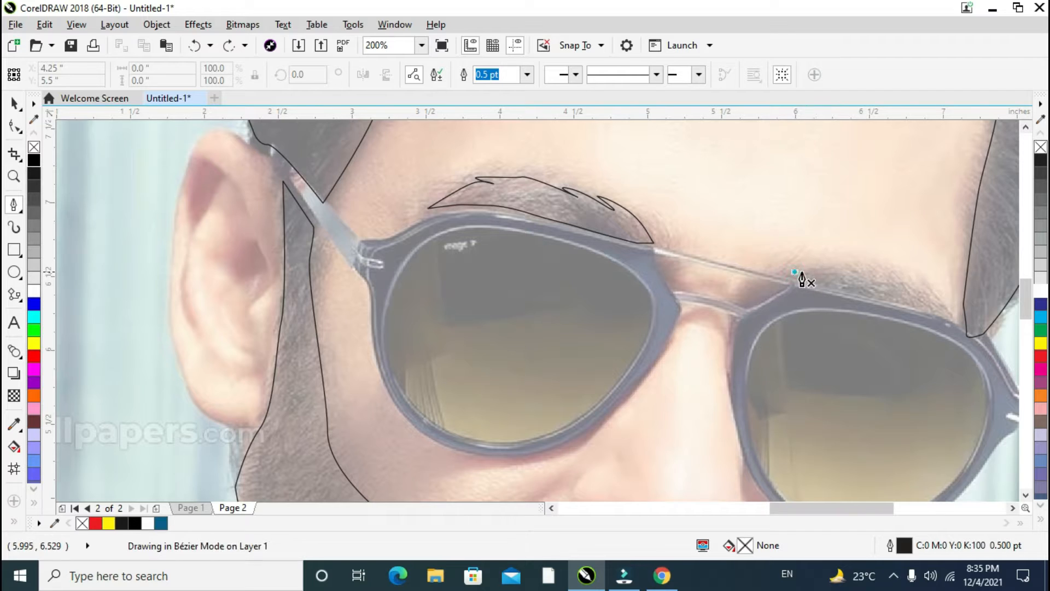
pyautogui.click(835, 266)
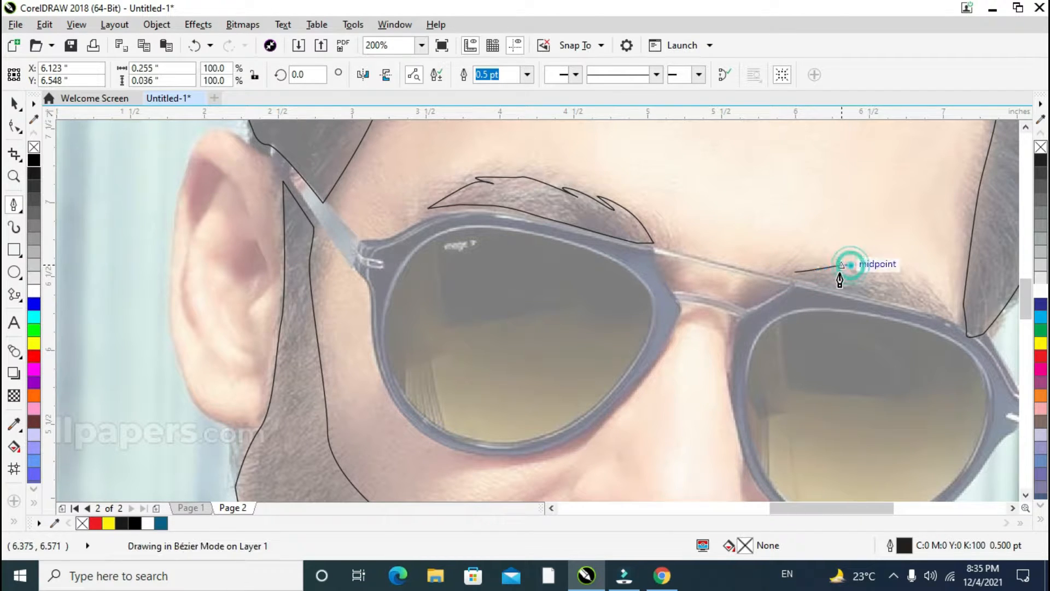
pyautogui.moveTo(841, 272); pyautogui.dragTo(892, 277)
pyautogui.hotkey('ctrl', 'z')
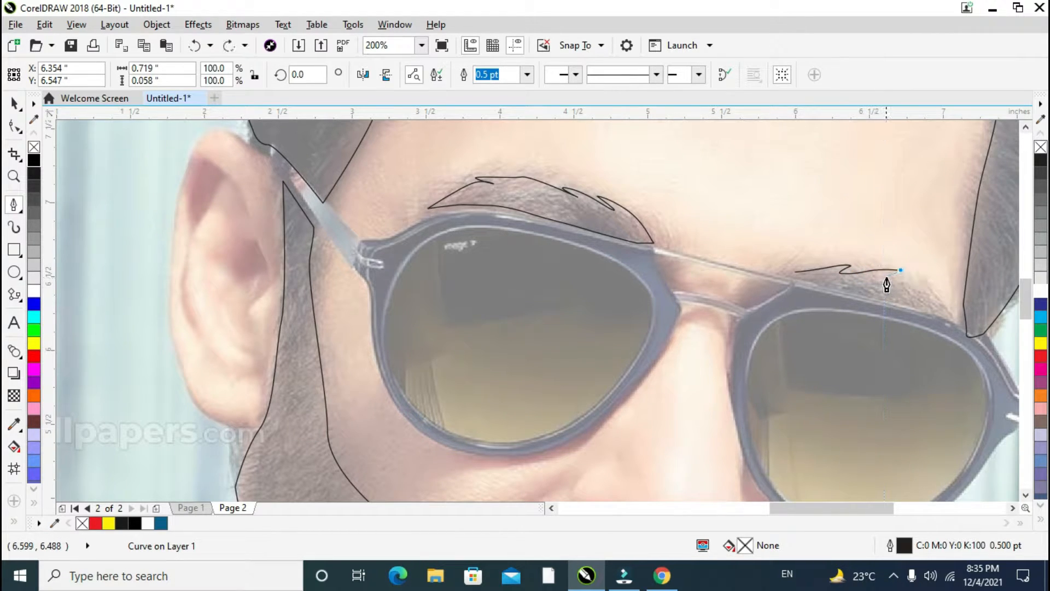
pyautogui.click(886, 276)
pyautogui.click(882, 279)
# Carry the right eyebrow outline around its outer end, back along the sunglasses rim, and close it at a pointed inner tip, about 1.16 by 0.37 inches.
pyautogui.moveTo(912, 286); pyautogui.dragTo(790, 284)
pyautogui.hotkey('ctrl', 'z')
pyautogui.hotkey('ctrl', 'z')
pyautogui.click(939, 310)
pyautogui.hotkey('ctrl', 'z')
pyautogui.hotkey('ctrl', 'z')
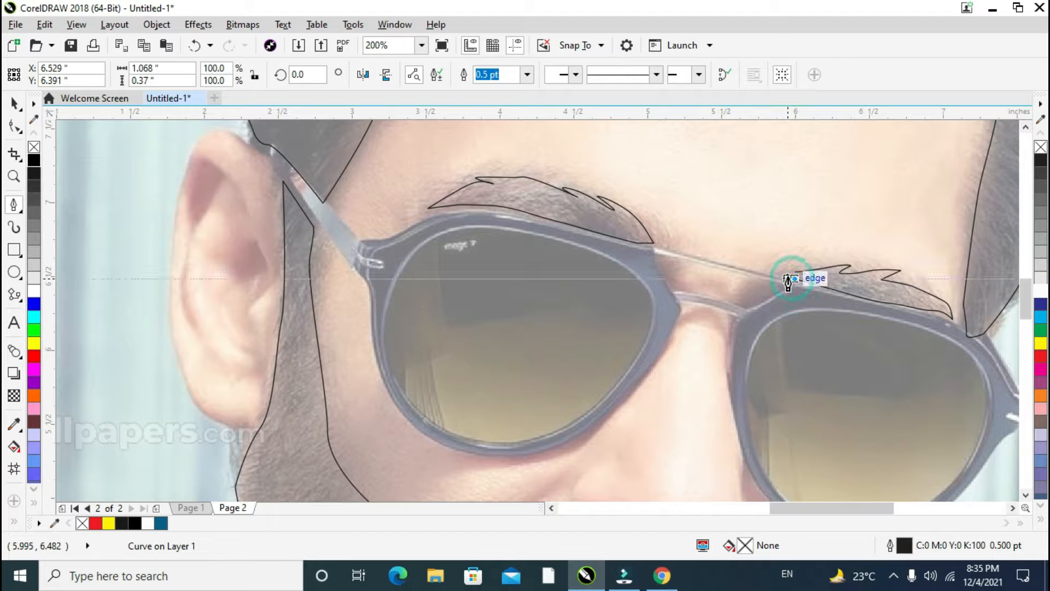
pyautogui.scroll(2, 798, 282)
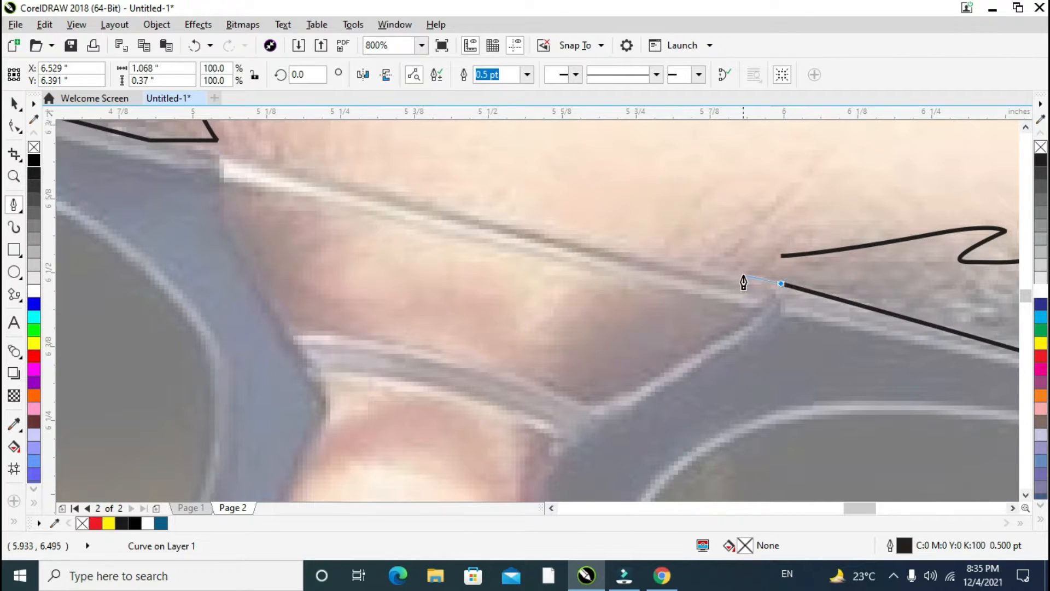
pyautogui.moveTo(729, 266); pyautogui.dragTo(792, 258)
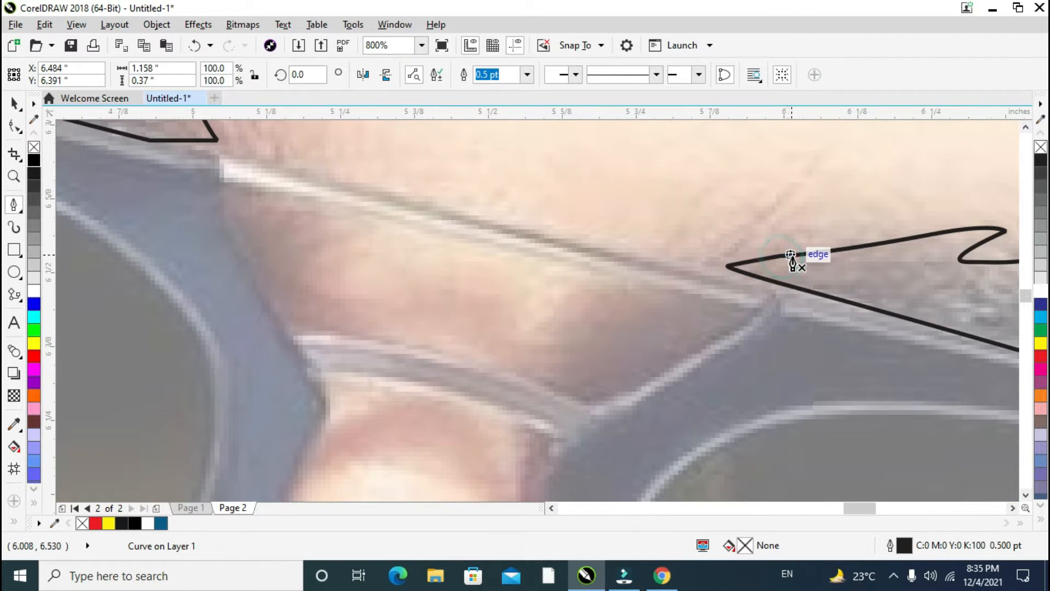
# Start the sunglasses outline on the left temple arm at the hairline and trace it down to the hinge and onto the left rim.
pyautogui.scroll(-3, 793, 258)
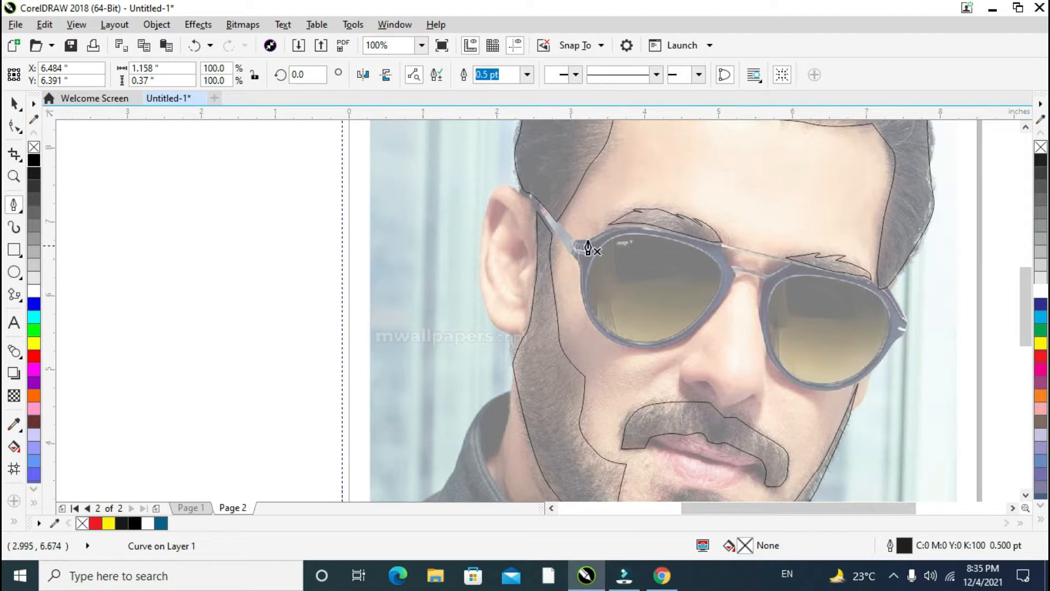
pyautogui.scroll(-1, 634, 388)
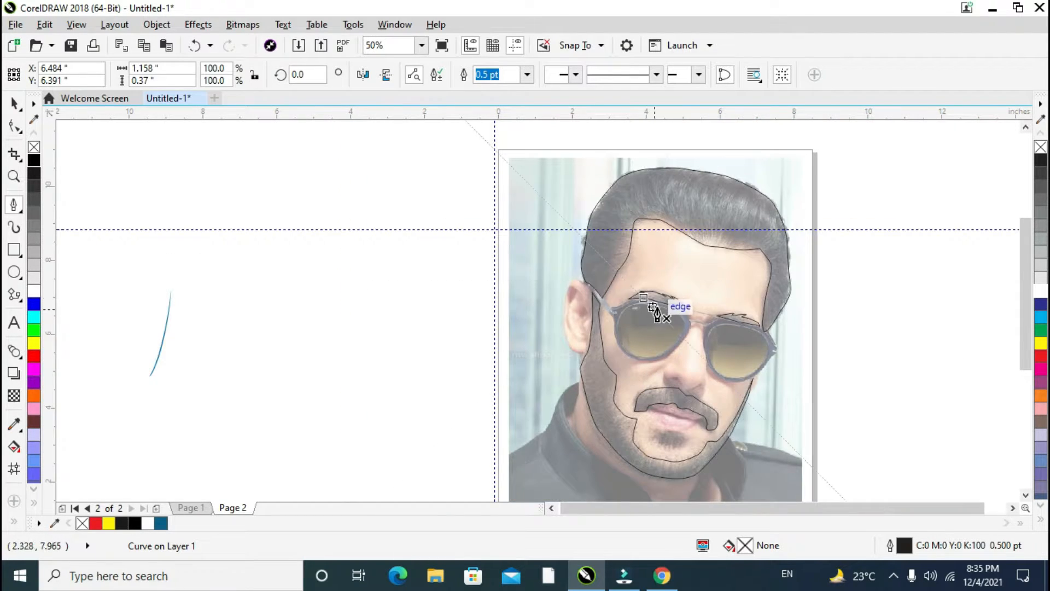
pyautogui.scroll(2, 664, 304)
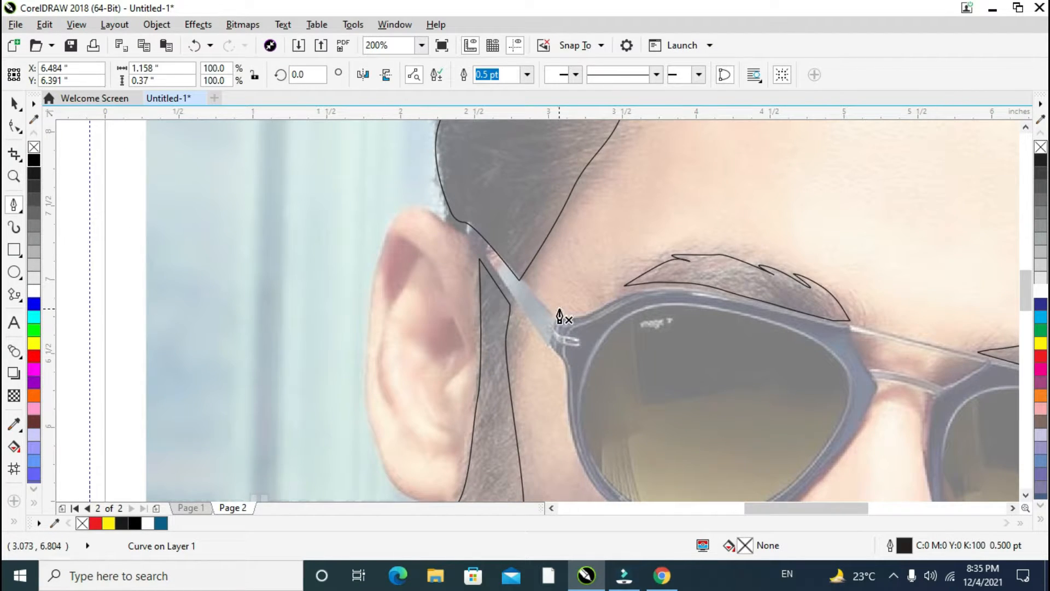
pyautogui.click(491, 247)
pyautogui.click(519, 279)
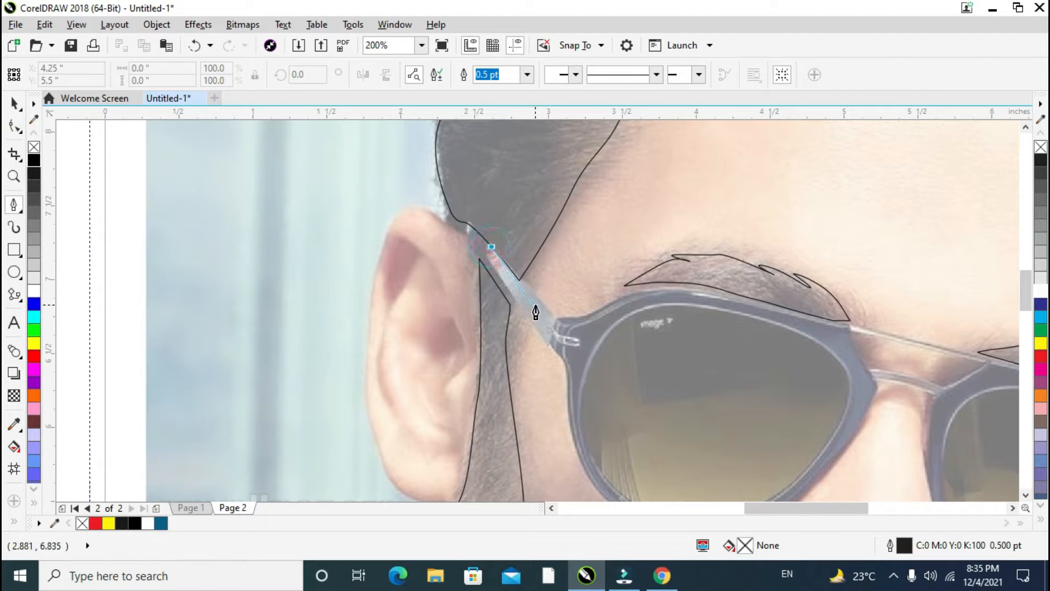
pyautogui.click(545, 306)
pyautogui.click(557, 323)
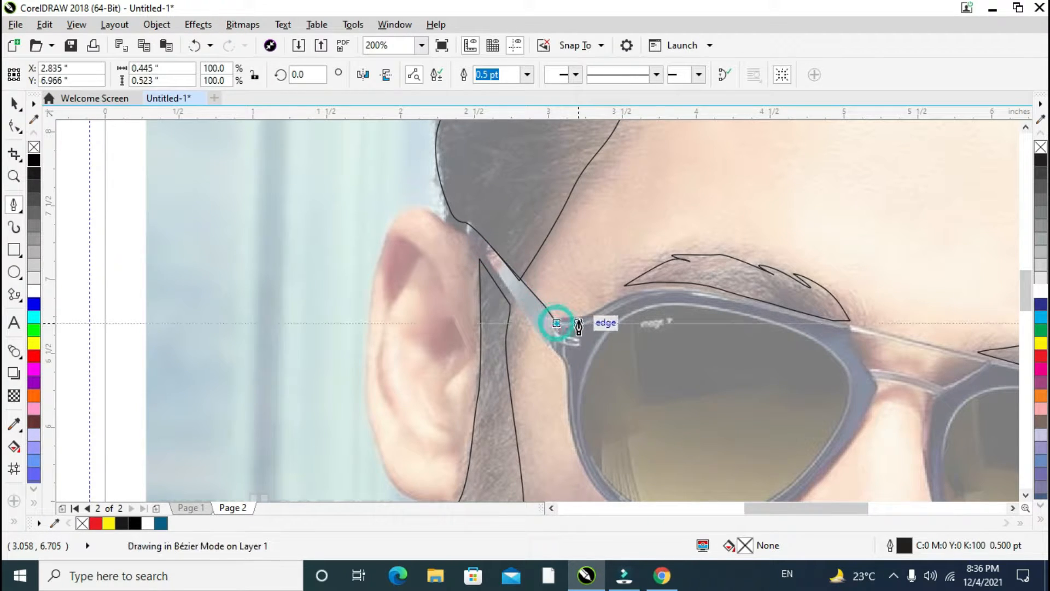
pyautogui.moveTo(583, 315); pyautogui.dragTo(633, 296)
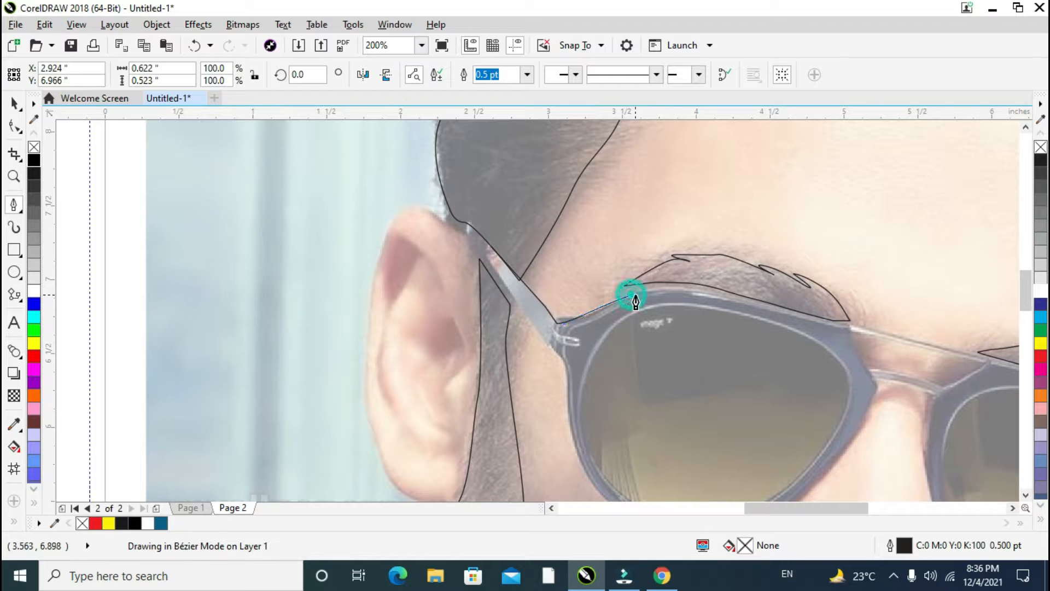
pyautogui.click(677, 294)
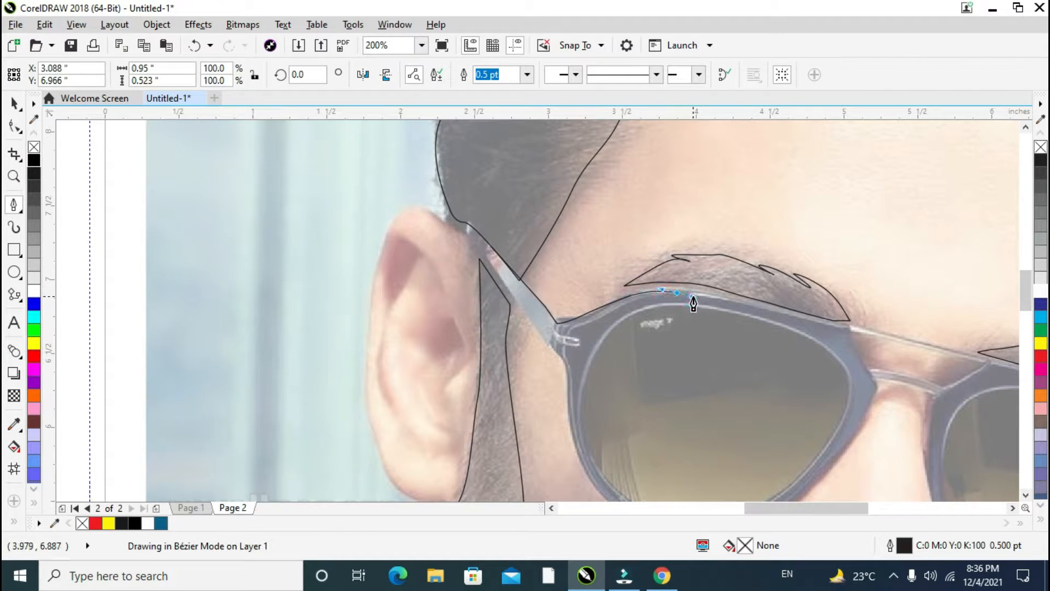
pyautogui.click(775, 310)
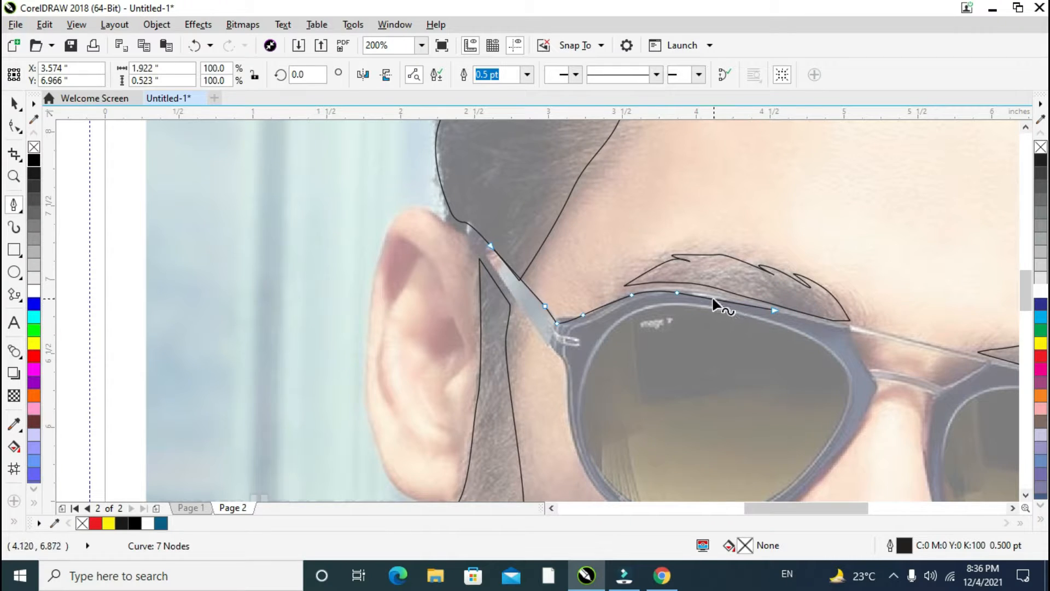
pyautogui.hotkey('ctrl', 'z')
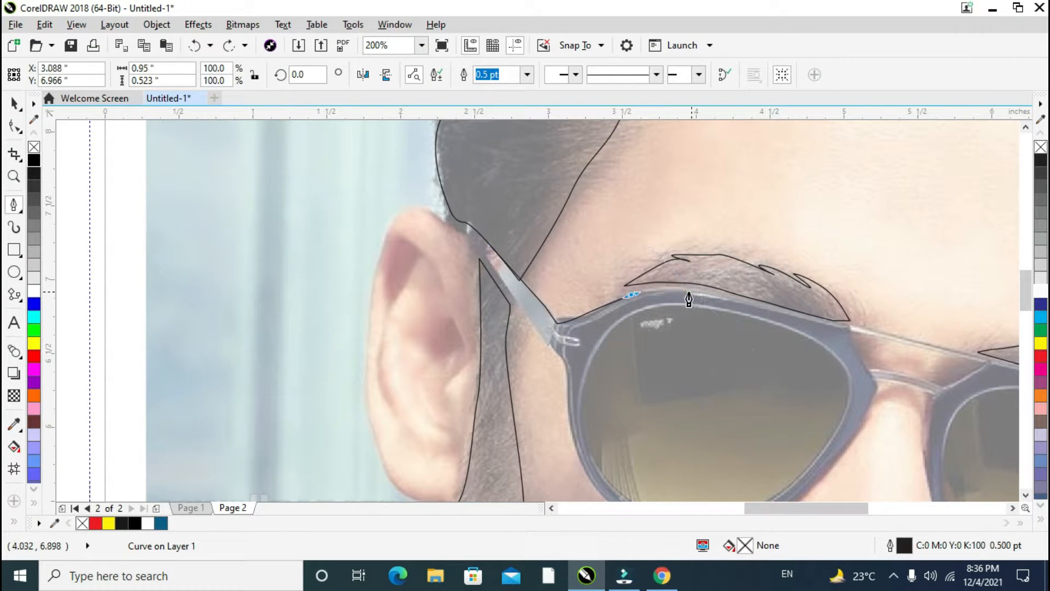
pyautogui.click(684, 294)
pyautogui.hotkey('ctrl', 'z')
pyautogui.hotkey('ctrl', 'z')
# Trace the top edge of the left sunglasses rim in a smooth curve below the eyebrow to the rim's upper inner corner.
pyautogui.moveTo(647, 292); pyautogui.dragTo(660, 290)
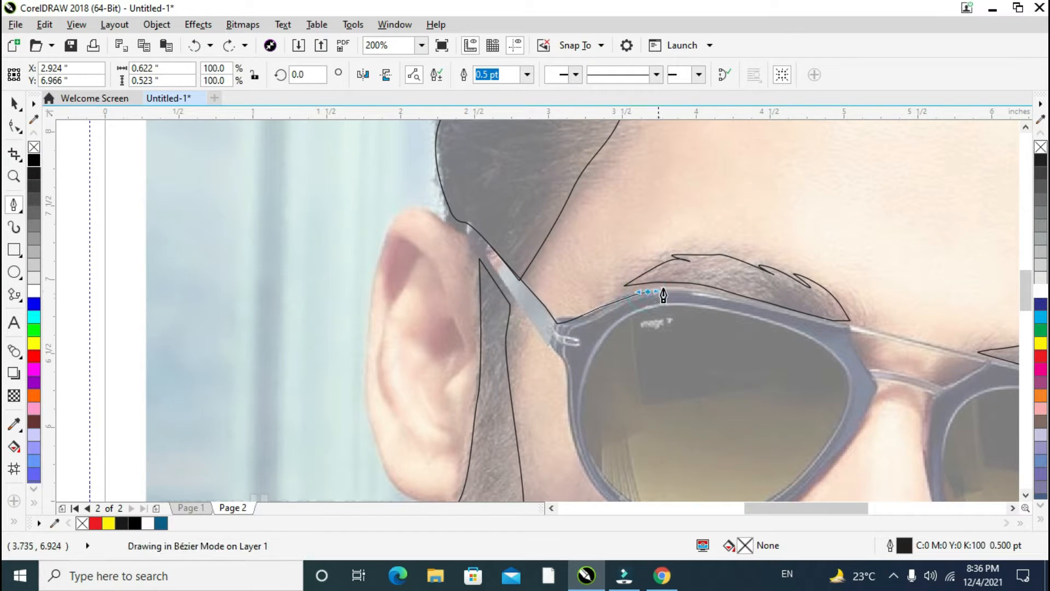
pyautogui.click(704, 292)
pyautogui.hotkey('ctrl', 'z')
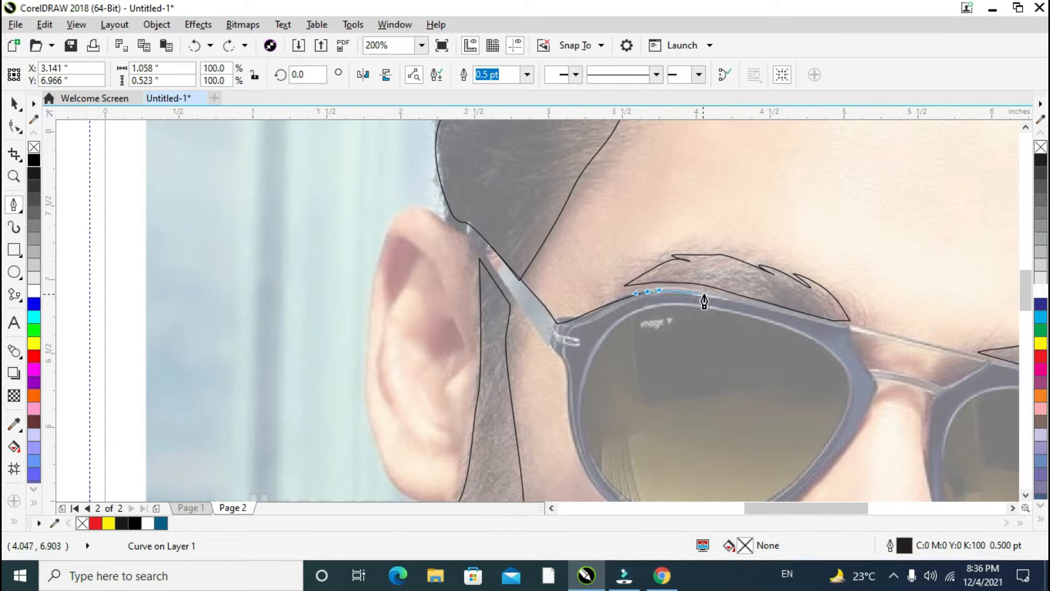
pyautogui.click(705, 294)
pyautogui.click(785, 311)
pyautogui.click(785, 311)
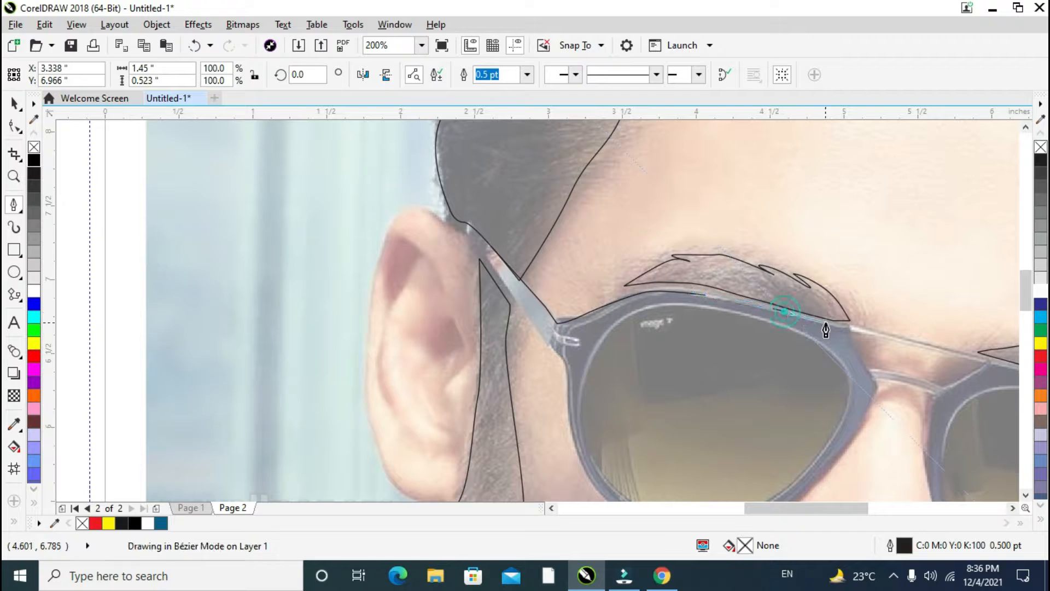
pyautogui.click(834, 321)
pyautogui.click(840, 325)
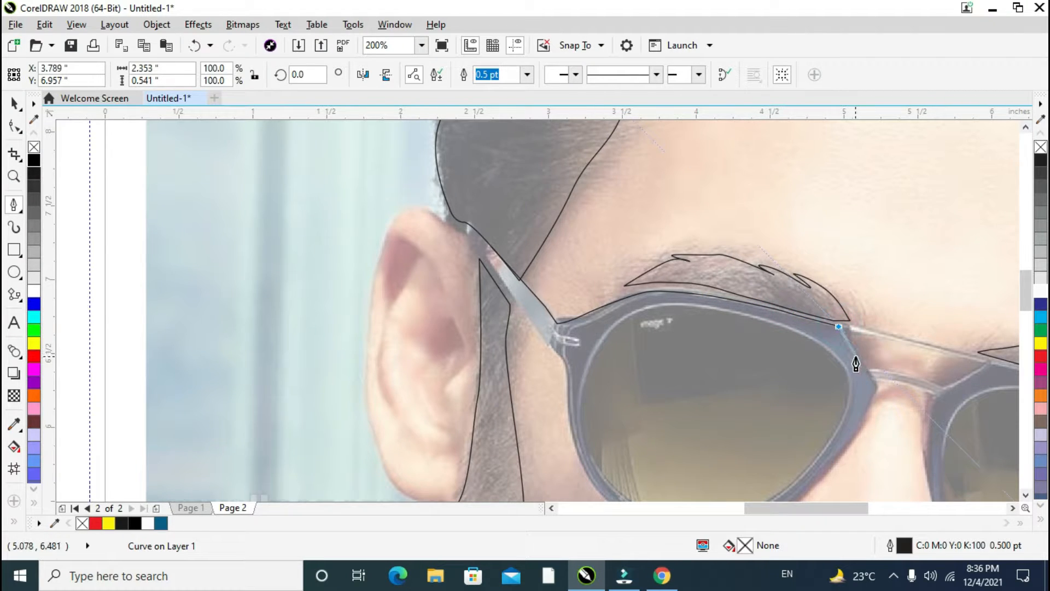
# Continue the sunglasses outline down the left rim's inner corner and across the top of the lower nose bridge to the right rim.
pyautogui.click(856, 357)
pyautogui.click(864, 371)
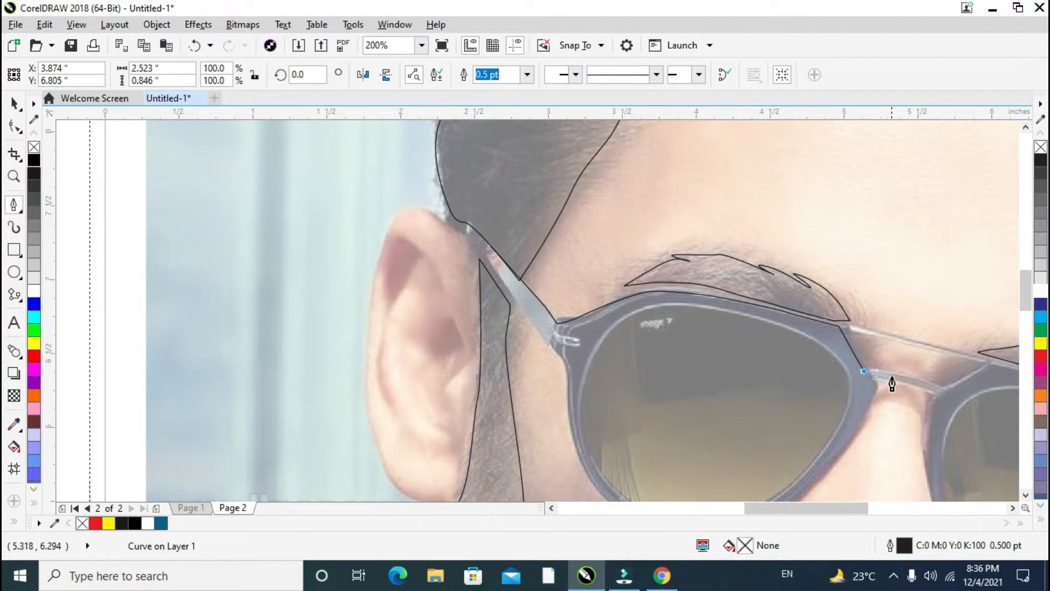
pyautogui.moveTo(892, 372); pyautogui.dragTo(901, 379)
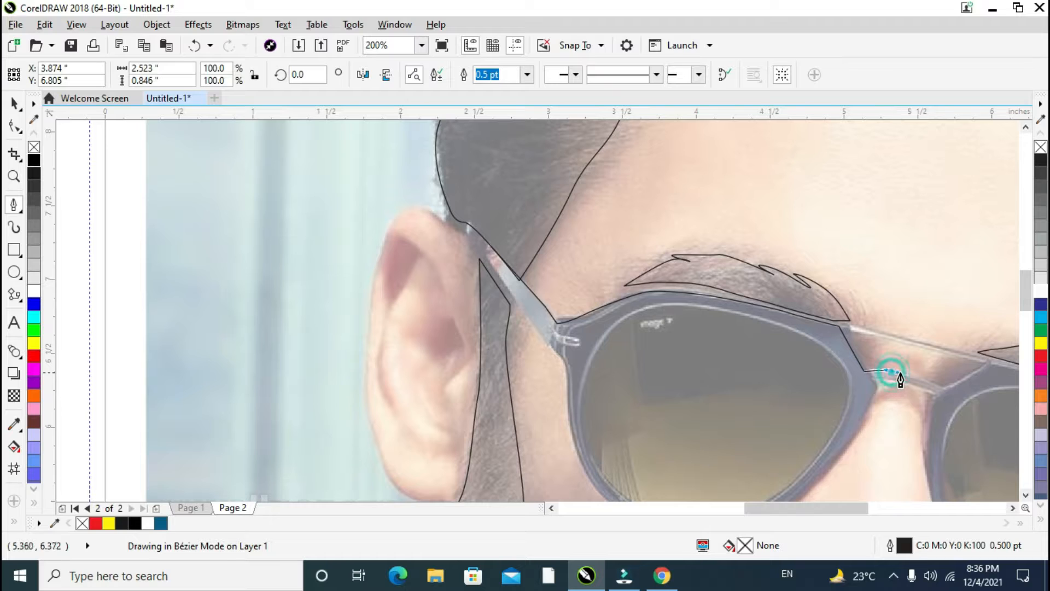
pyautogui.click(942, 386)
# Trace the right rim's inner corner up from the nose bridge and along its top edge beneath the right eyebrow.
pyautogui.scroll(-1, 972, 393)
pyautogui.scroll(-1, 971, 418)
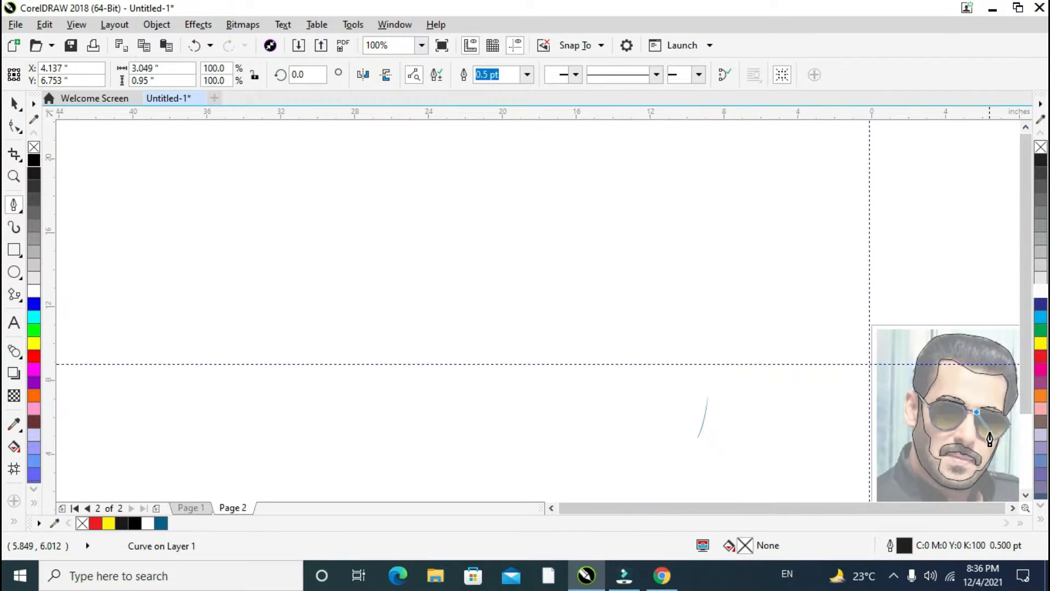
pyautogui.scroll(3, 817, 391)
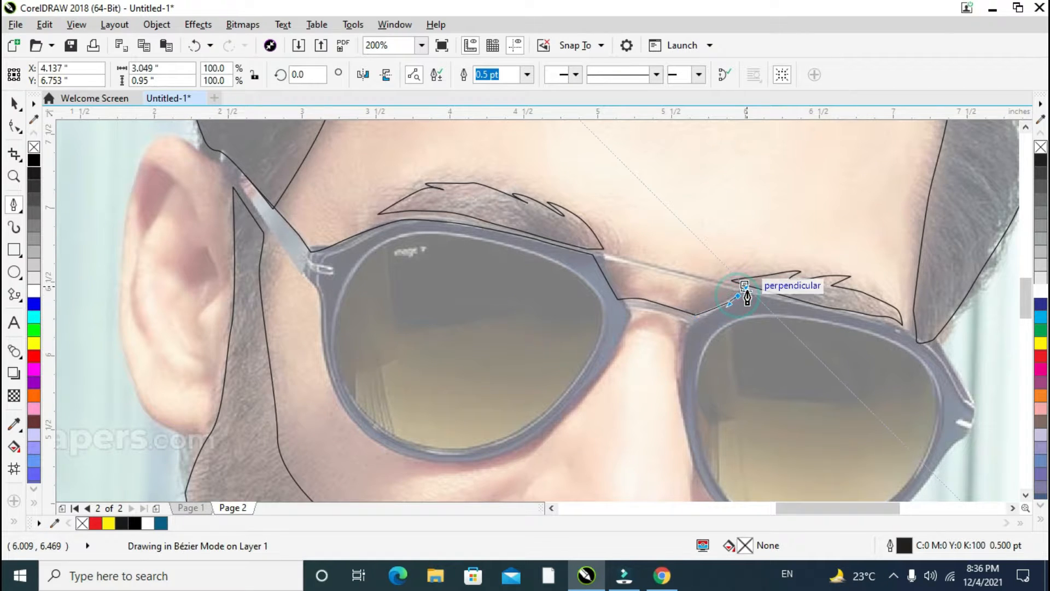
pyautogui.click(736, 299)
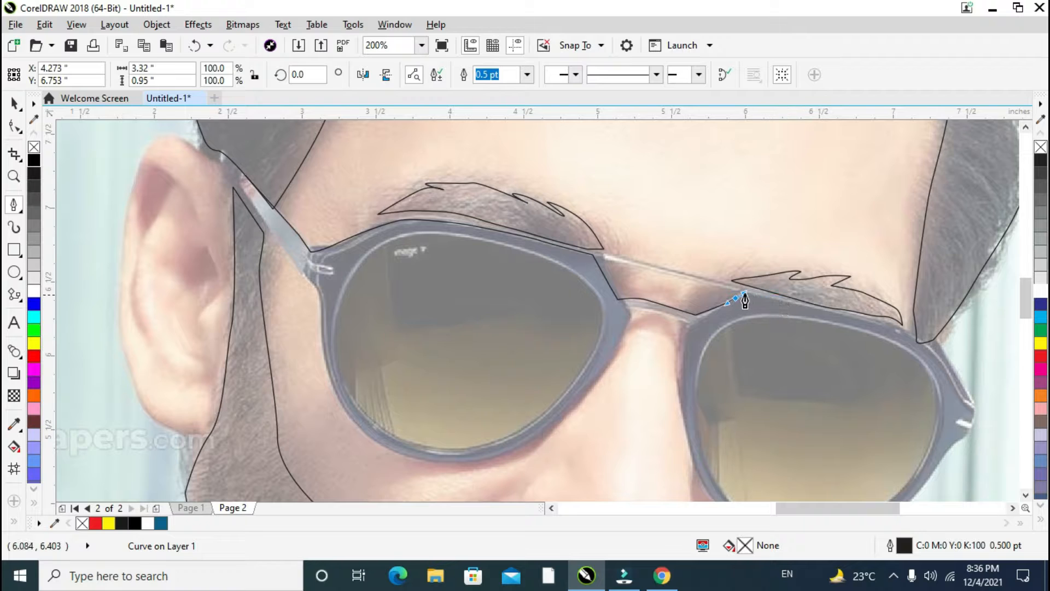
pyautogui.scroll(2, 763, 304)
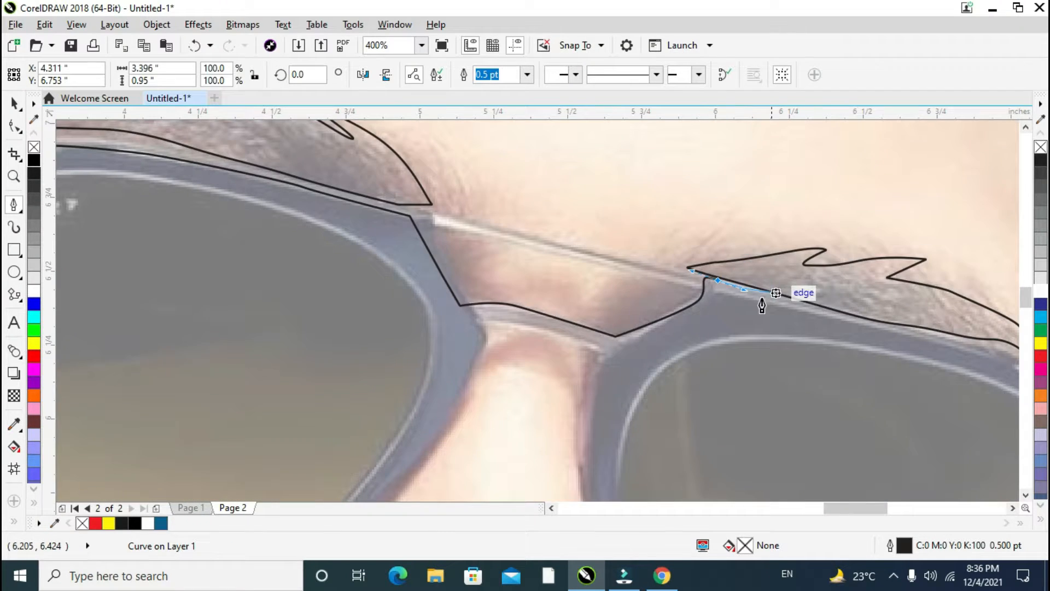
pyautogui.click(722, 284)
pyautogui.moveTo(859, 327); pyautogui.dragTo(891, 332)
# Extend the sunglasses outline past the right eyebrow's outer end and down the outer curve of the right rim towards the hinge.
pyautogui.scroll(-2, 891, 331)
pyautogui.scroll(-2, 928, 355)
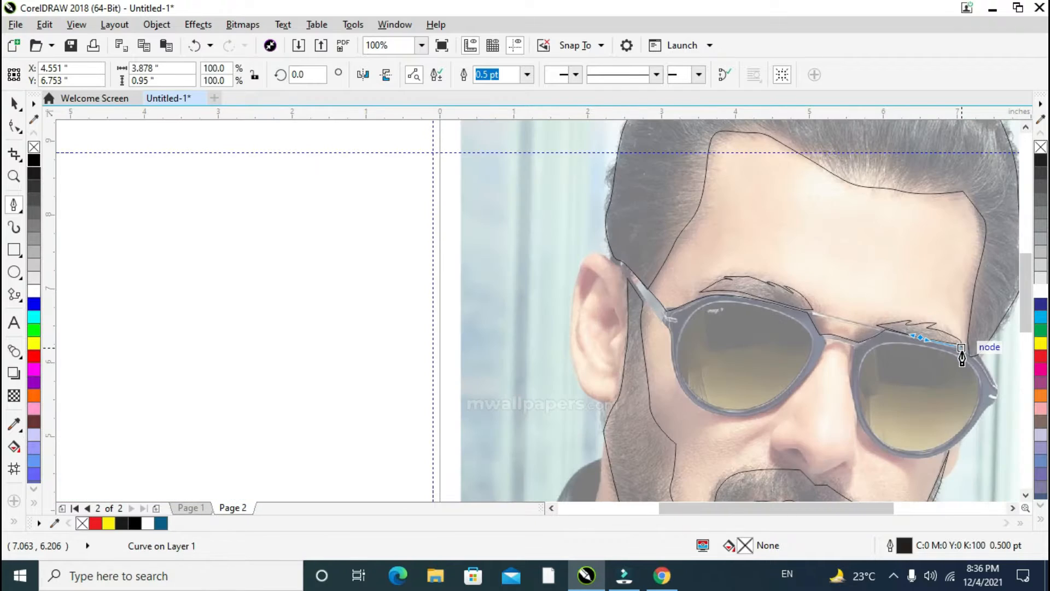
pyautogui.scroll(2, 971, 351)
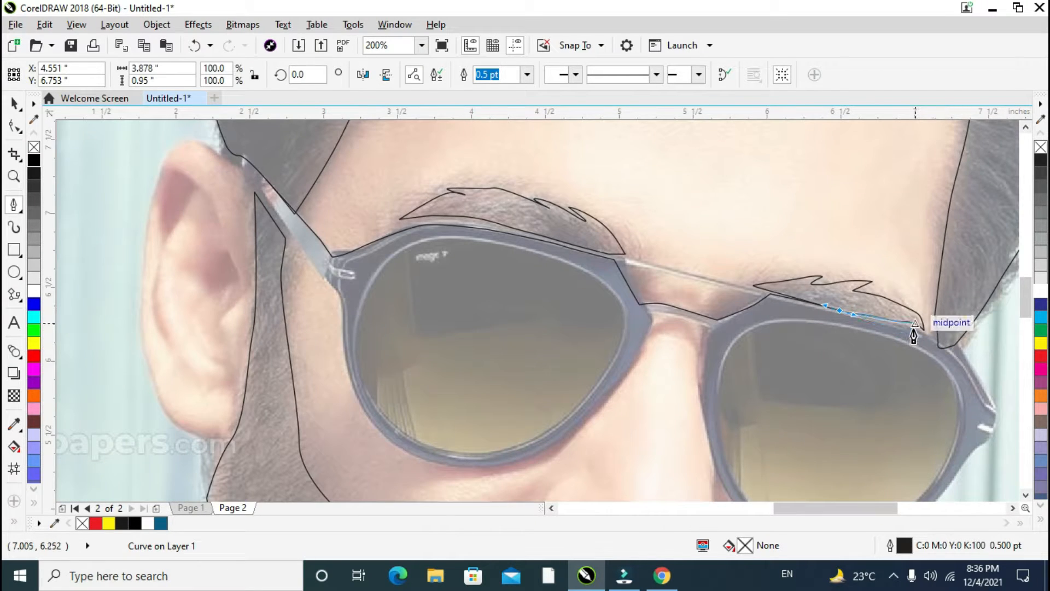
pyautogui.moveTo(923, 330); pyautogui.dragTo(938, 339)
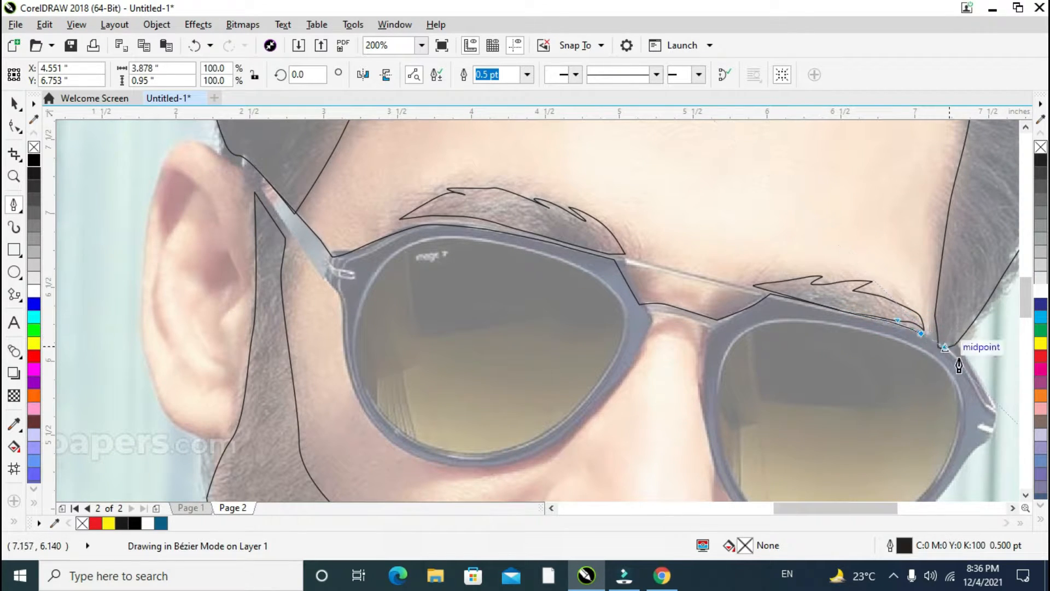
pyautogui.click(968, 373)
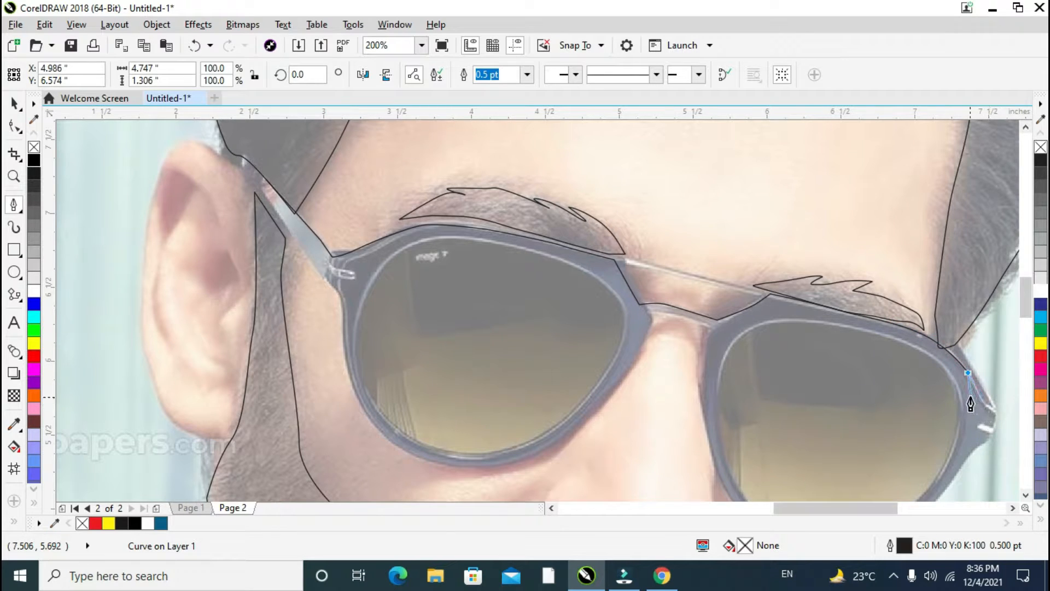
pyautogui.click(977, 395)
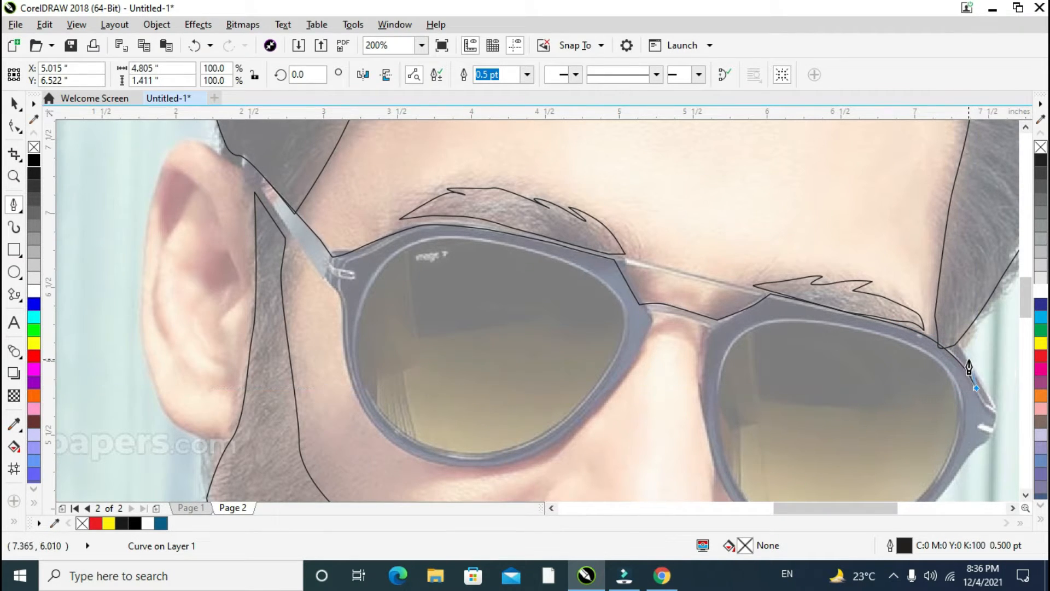
# Extend the sunglasses outline around the visible end of the right temple arm and down its outer edge to the hinge.
pyautogui.scroll(1, 966, 365)
pyautogui.click(941, 344)
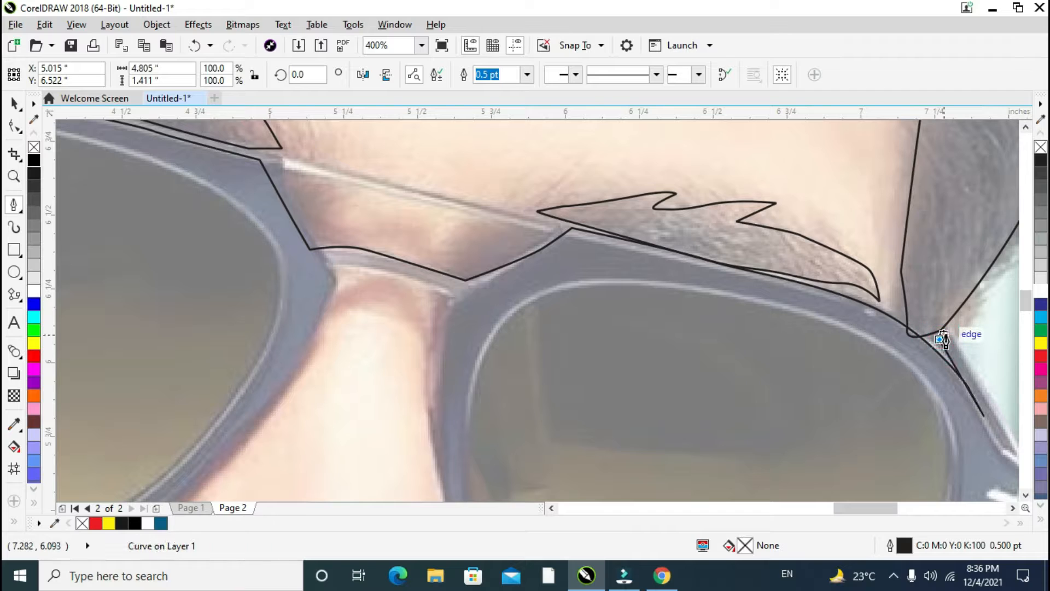
pyautogui.click(947, 331)
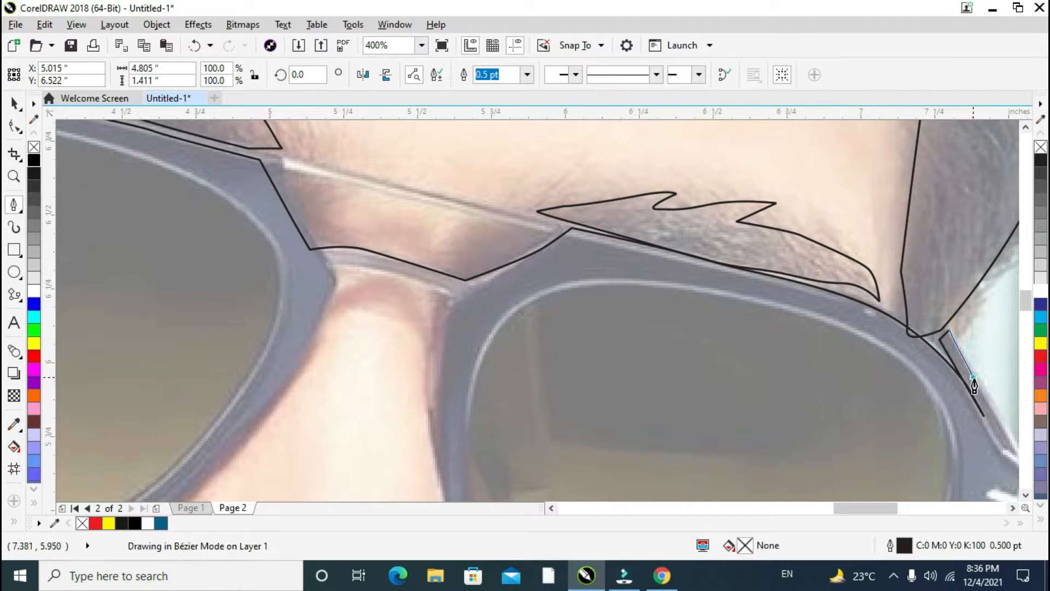
pyautogui.click(987, 409)
pyautogui.scroll(-1, 987, 407)
pyautogui.scroll(1, 996, 432)
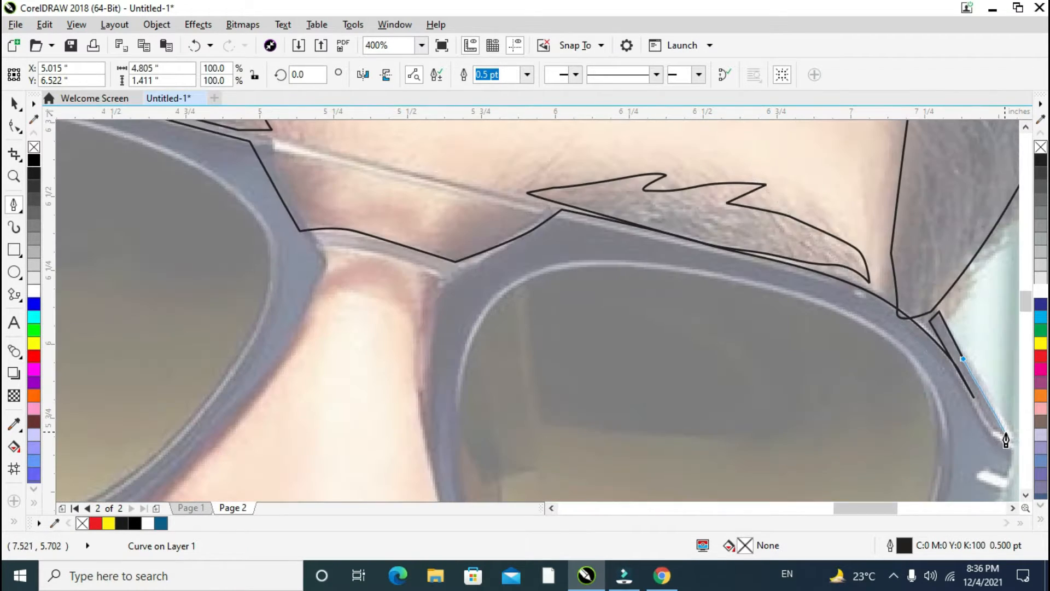
pyautogui.scroll(-2, 1009, 459)
pyautogui.scroll(1, 1012, 480)
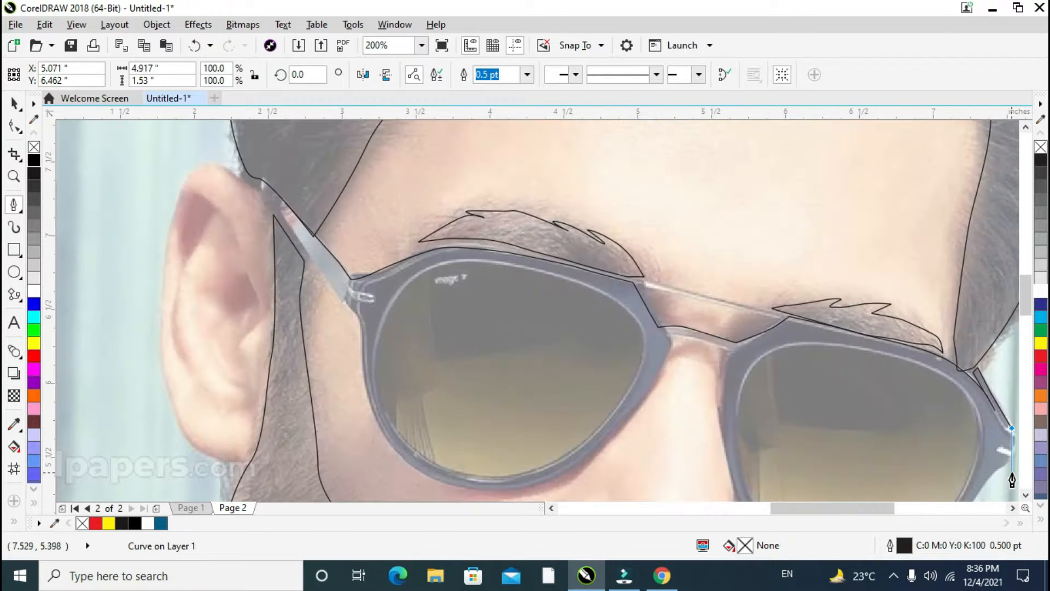
# Curve the sunglasses outline around the outer corner of the right hinge onto the rim's lower outer edge.
pyautogui.scroll(1, 1013, 466)
pyautogui.moveTo(1013, 434); pyautogui.dragTo(993, 446)
pyautogui.hotkey('ctrl', 'z')
pyautogui.moveTo(912, 444); pyautogui.dragTo(895, 481)
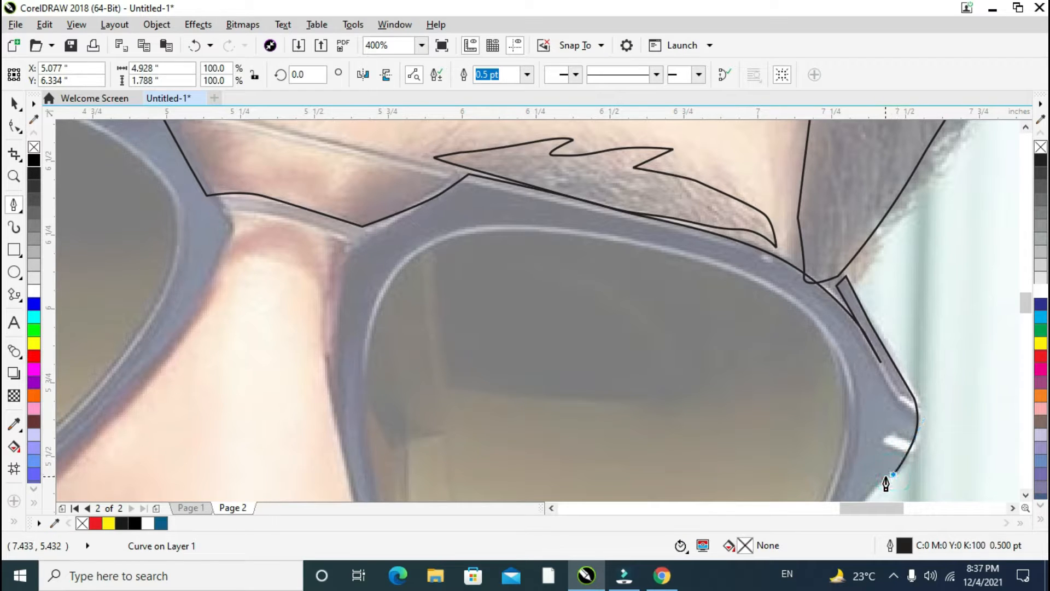
# Continue the sunglasses outline down the right rim's lower outer edge towards the bottom of the rim.
pyautogui.scroll(-1, 886, 483)
pyautogui.scroll(-2, 905, 465)
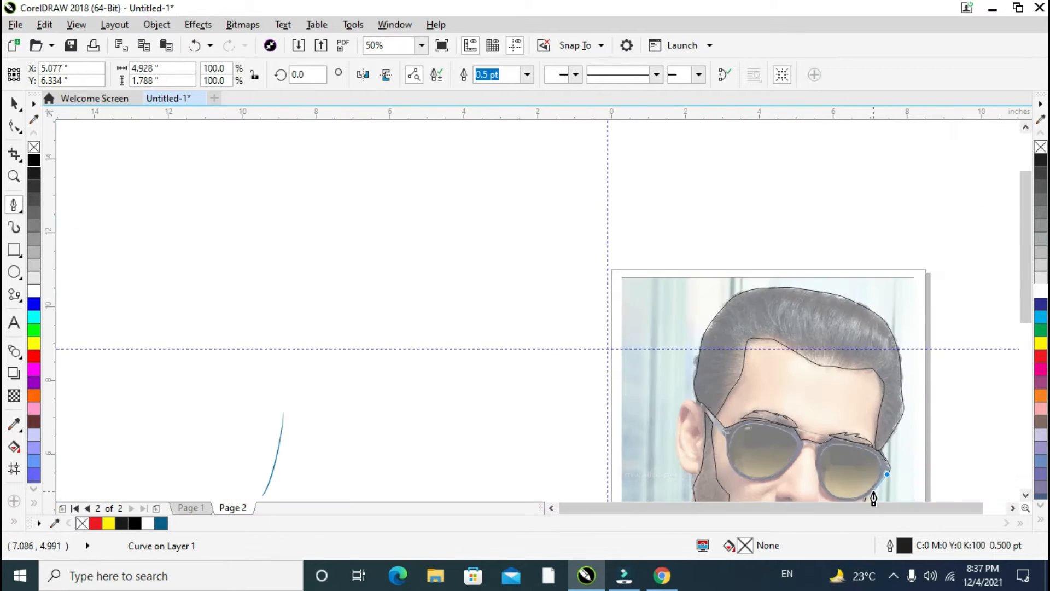
pyautogui.scroll(3, 873, 499)
pyautogui.scroll(-5, 869, 495)
pyautogui.scroll(2, 861, 489)
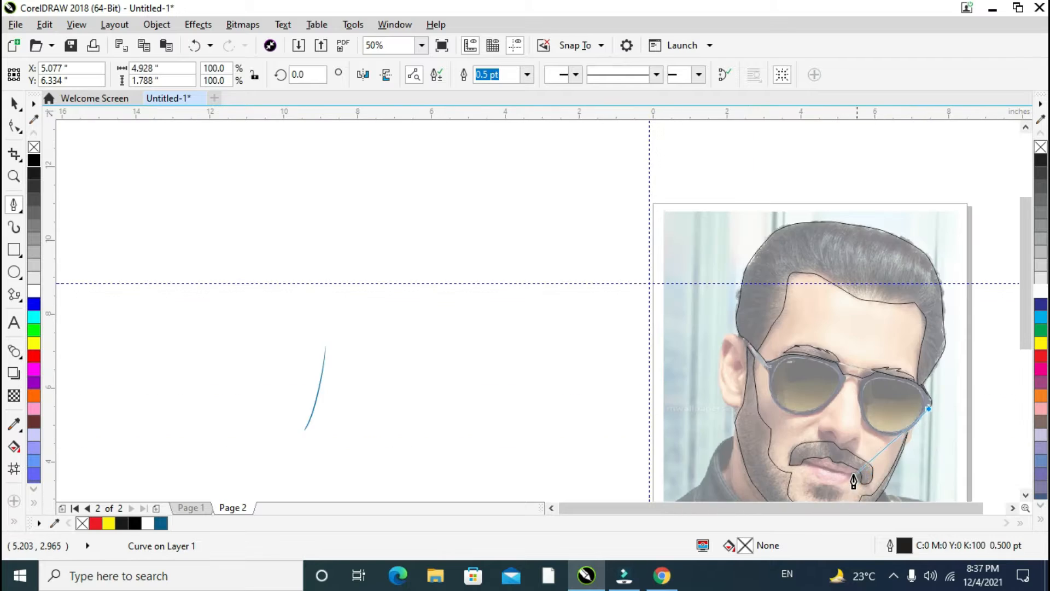
pyautogui.scroll(2, 954, 380)
pyautogui.scroll(-3, 985, 340)
pyautogui.scroll(2, 1003, 369)
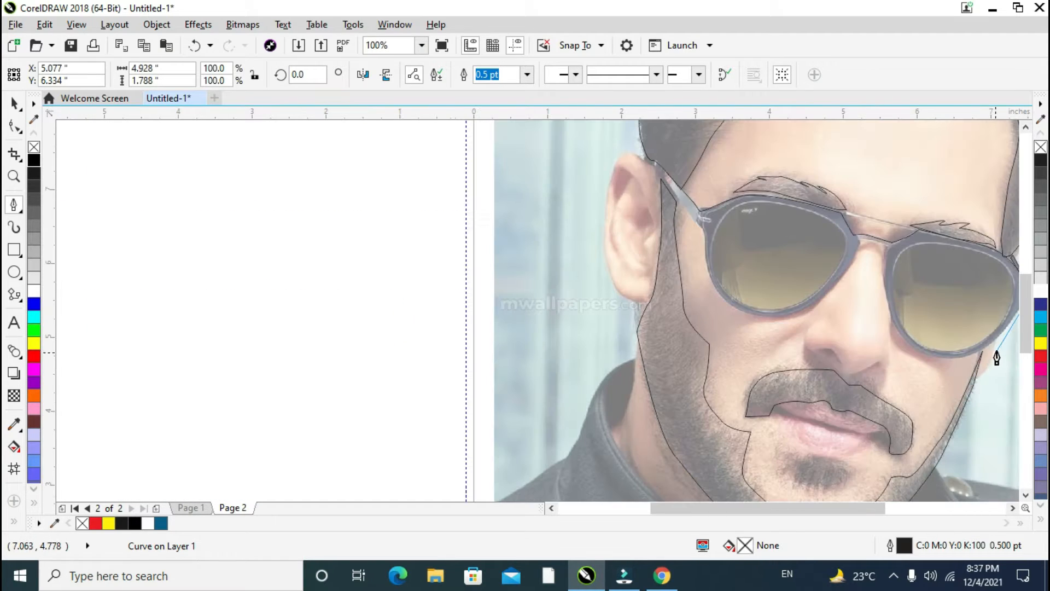
pyautogui.scroll(1, 998, 346)
pyautogui.moveTo(1002, 342)
pyautogui.mouseDown()
pyautogui.moveTo(977, 372)
pyautogui.moveTo(908, 406)
pyautogui.mouseUp()
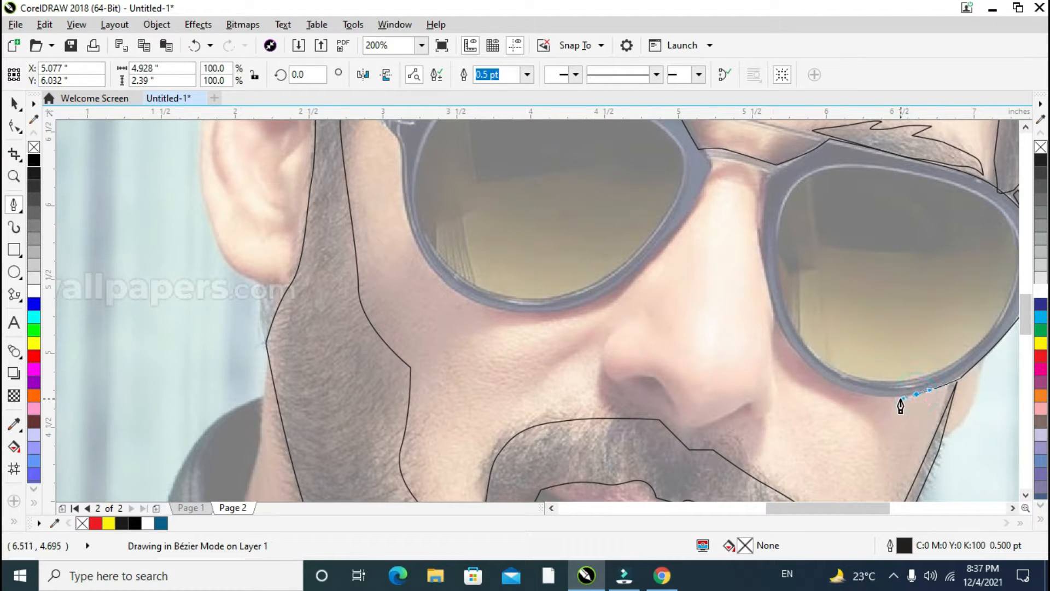
# Trace the right rim's bottom and inner side up to the nose bridge and along the bridge's lower edge to the left rim.
pyautogui.moveTo(808, 367); pyautogui.dragTo(788, 342)
pyautogui.moveTo(761, 278); pyautogui.dragTo(758, 229)
pyautogui.click(768, 171)
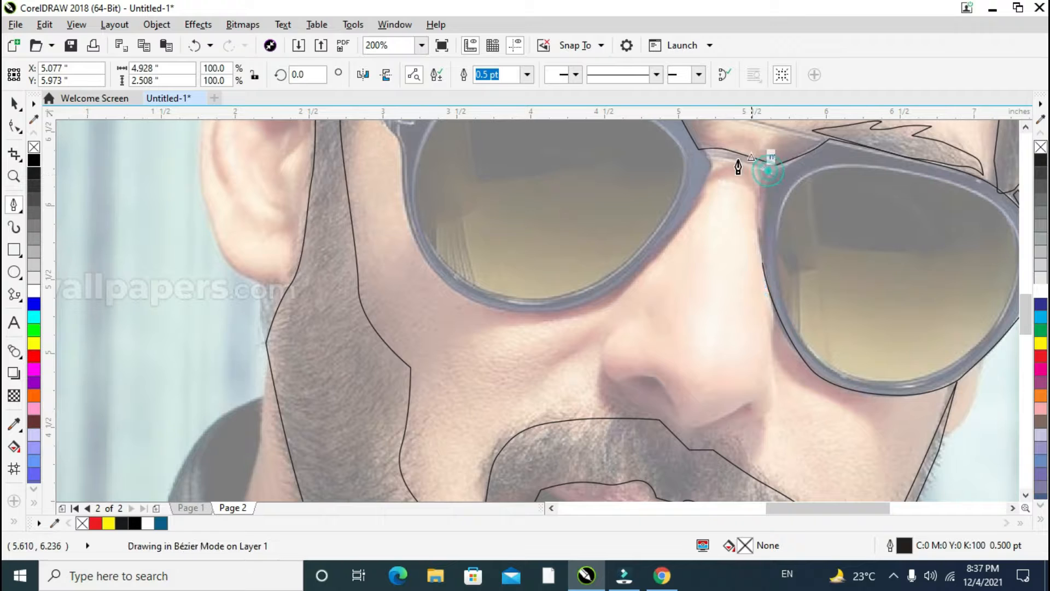
pyautogui.click(707, 156)
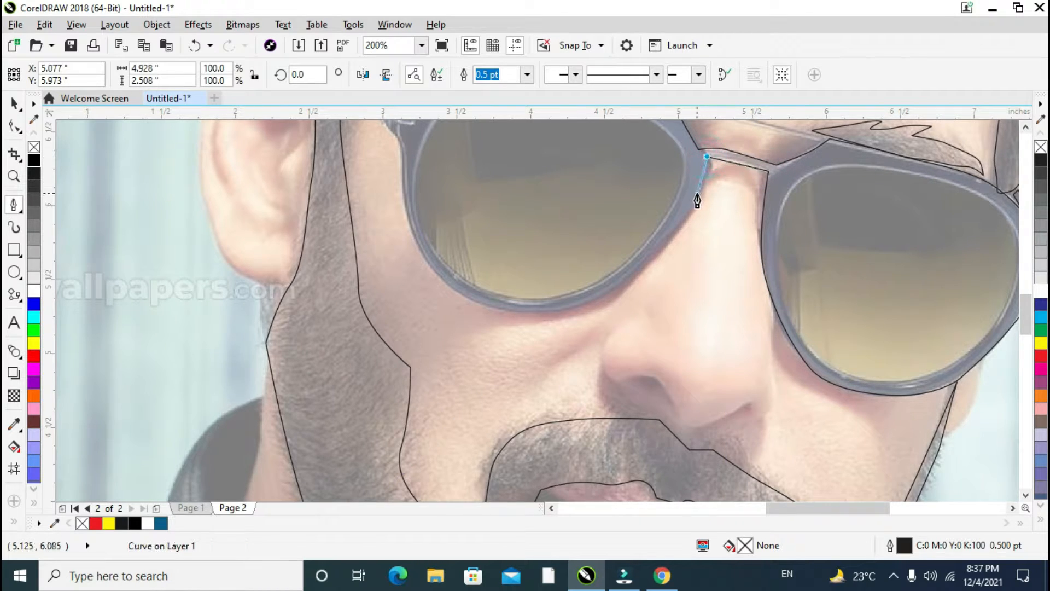
# Trace the left rim's outline from the nose bridge around its bottom and up its outer side towards the hinge.
pyautogui.moveTo(696, 194); pyautogui.dragTo(638, 269)
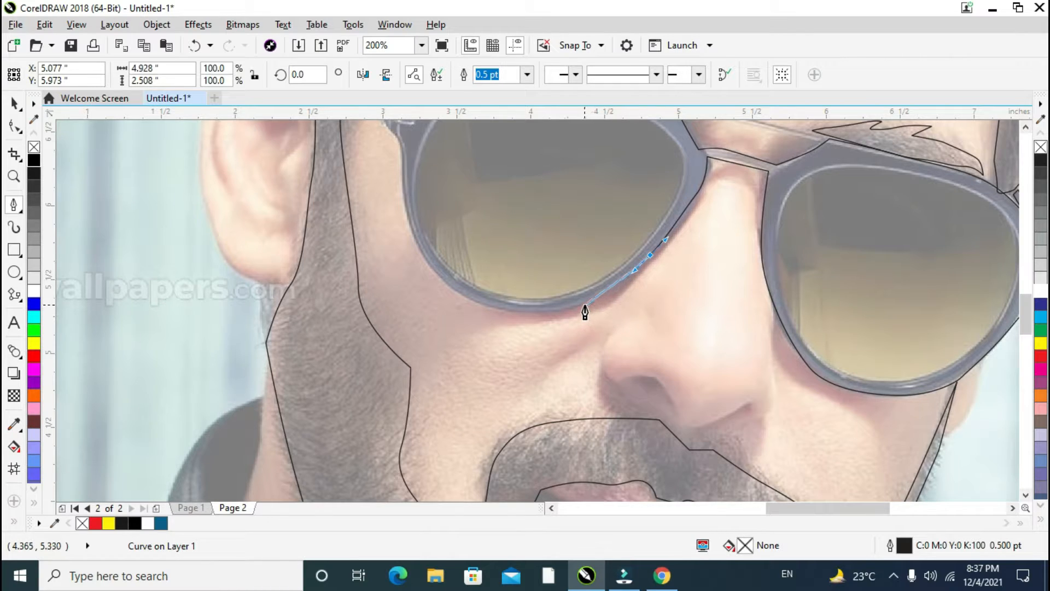
pyautogui.moveTo(584, 308); pyautogui.dragTo(507, 318)
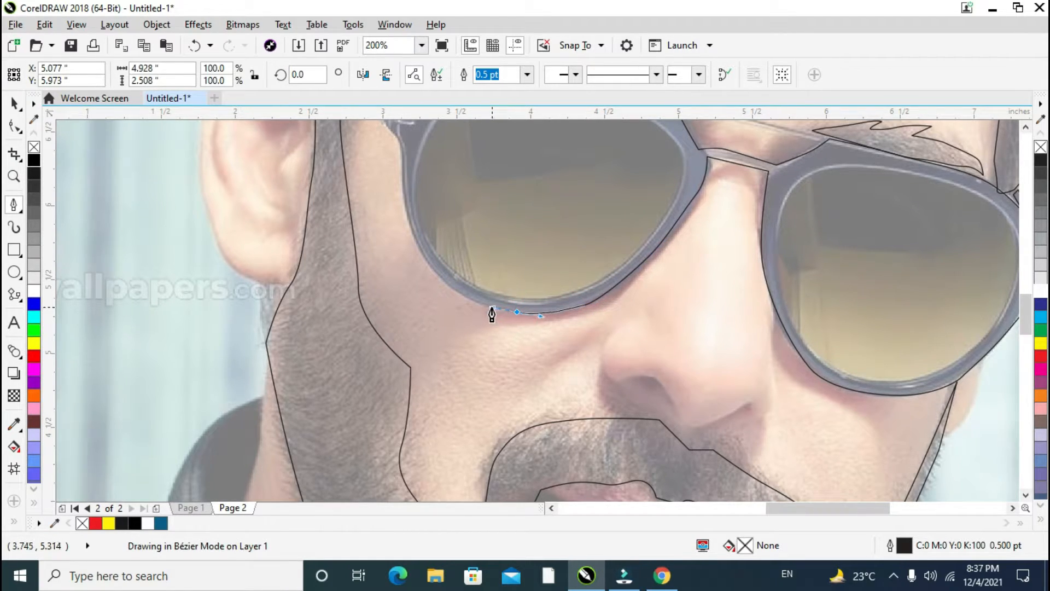
pyautogui.moveTo(439, 282); pyautogui.dragTo(430, 263)
pyautogui.hotkey('ctrl', 'z')
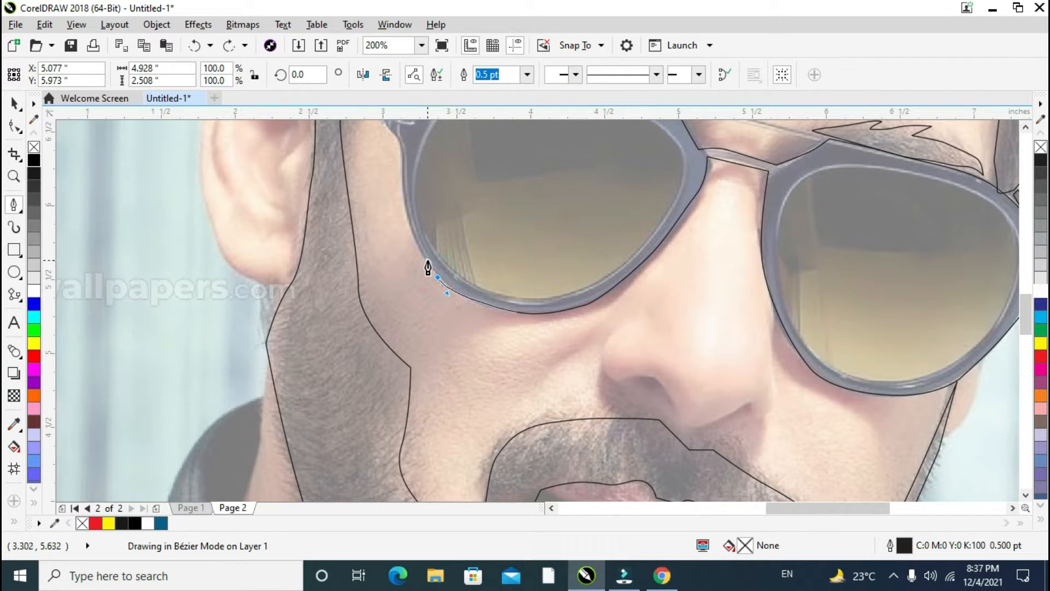
pyautogui.hotkey('ctrl', 'z')
pyautogui.moveTo(403, 171); pyautogui.dragTo(402, 155)
# Trace past the left hinge and along the lower edge of the left temple arm, closing the sunglasses outline near the ear.
pyautogui.scroll(-3, 402, 155)
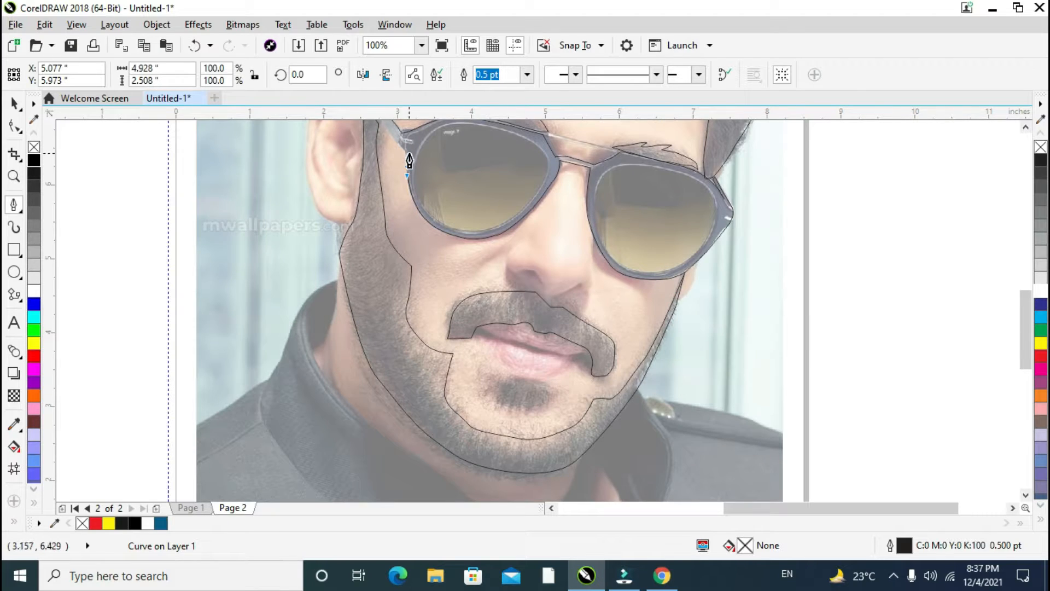
pyautogui.scroll(2, 409, 160)
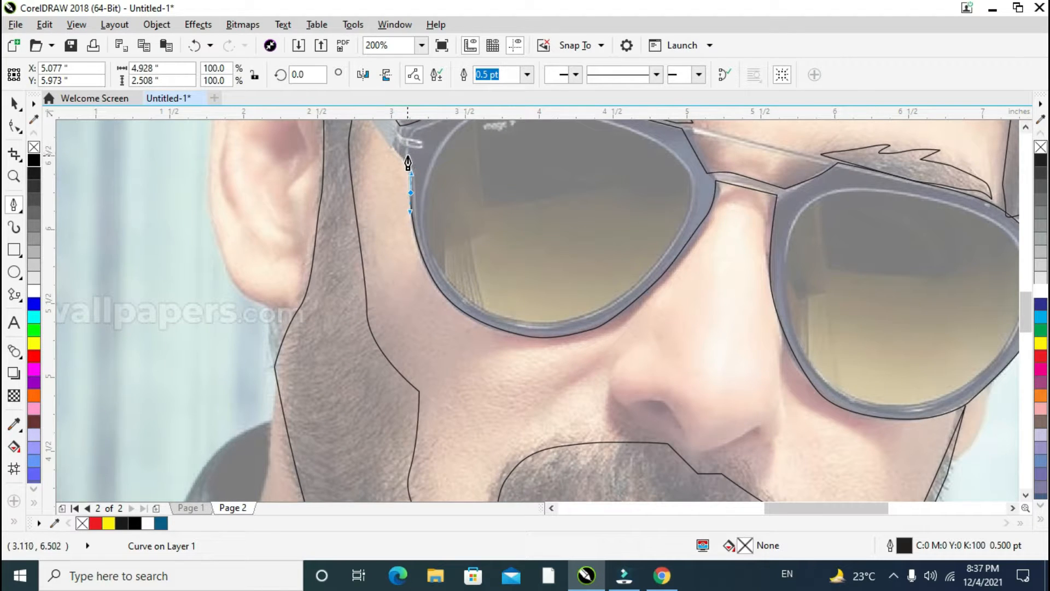
pyautogui.scroll(-2, 403, 157)
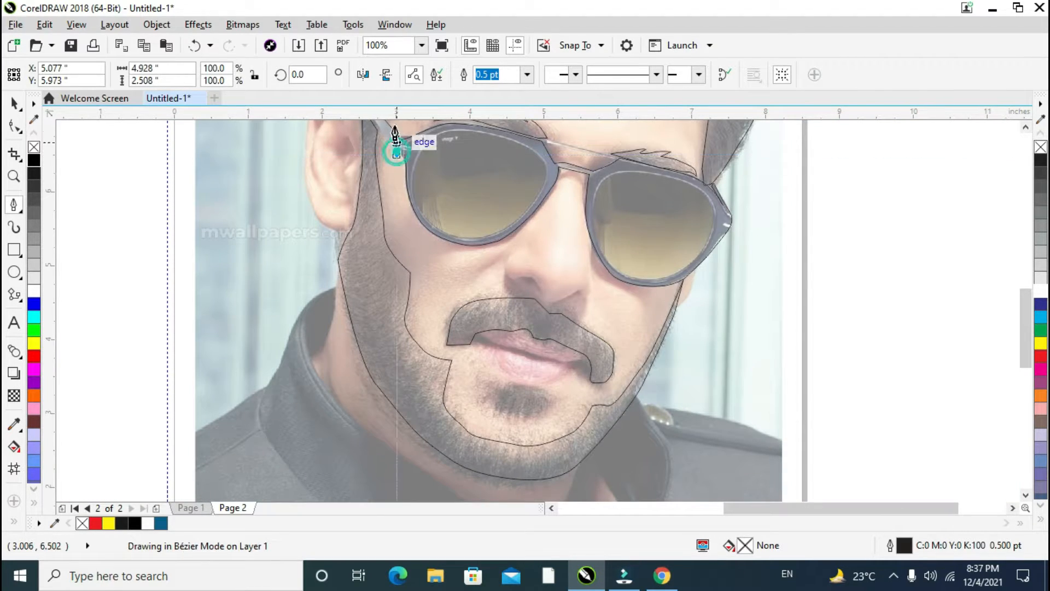
pyautogui.scroll(-2, 396, 143)
pyautogui.scroll(3, 382, 198)
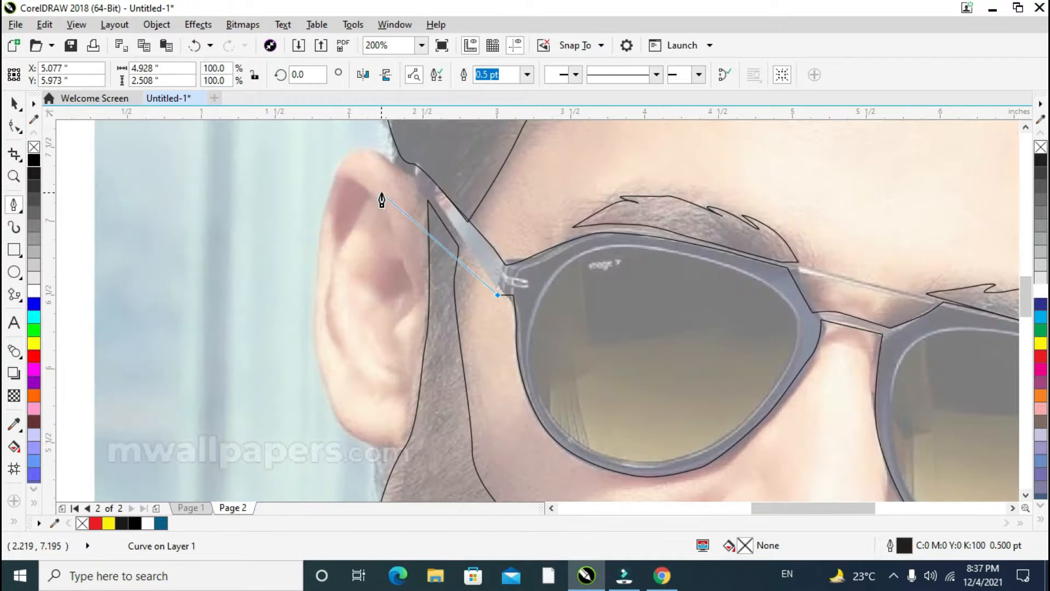
pyautogui.click(433, 200)
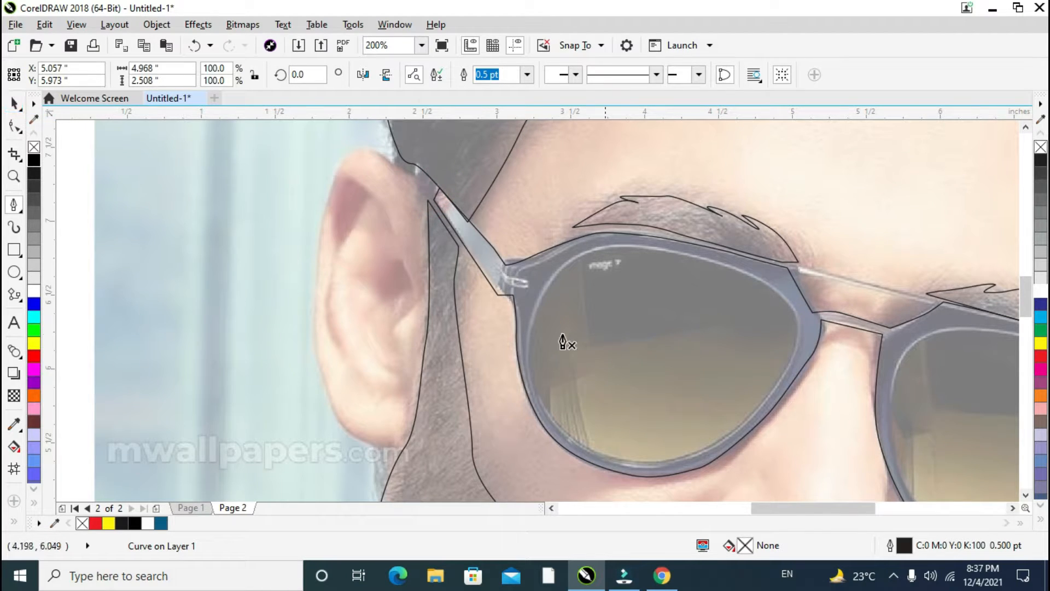
# Draw a closed curve around the left lens, following the inner edge of the left sunglasses rim.
pyautogui.click(535, 307)
pyautogui.moveTo(566, 264); pyautogui.dragTo(670, 260)
pyautogui.moveTo(749, 274); pyautogui.dragTo(755, 405)
pyautogui.moveTo(710, 449); pyautogui.dragTo(703, 450)
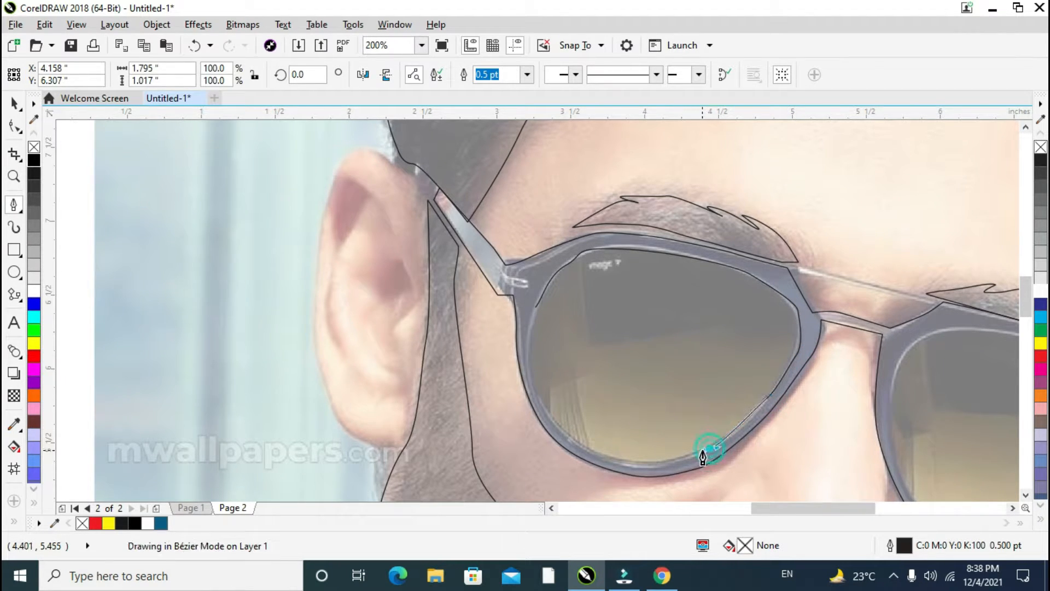
pyautogui.moveTo(662, 463); pyautogui.dragTo(588, 449)
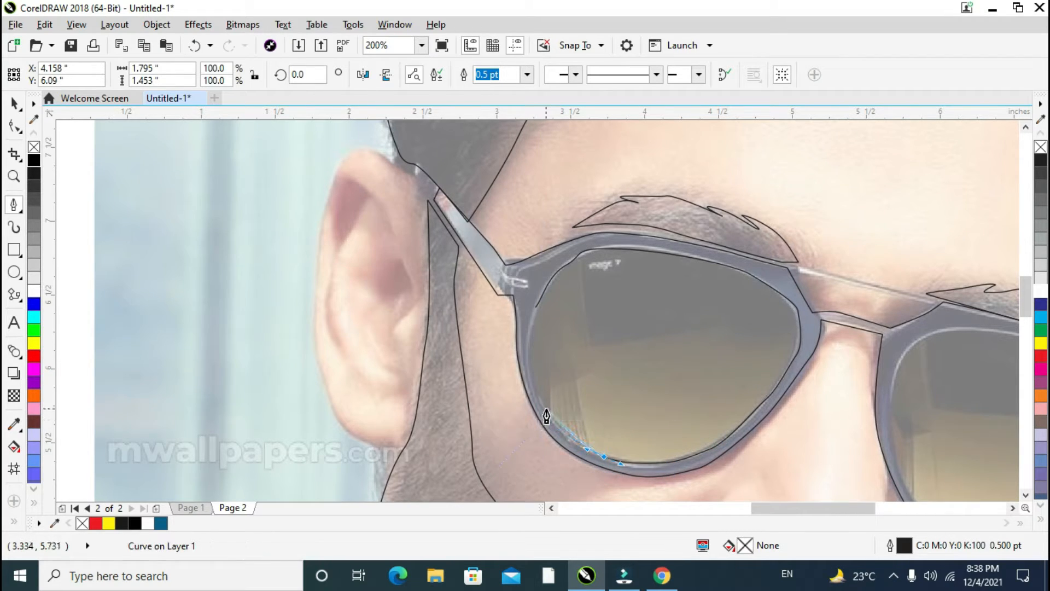
pyautogui.moveTo(541, 406); pyautogui.dragTo(569, 301)
# Draw a closed curve around the right lens, following the inner edge of the right sunglasses rim.
pyautogui.scroll(-1, 750, 307)
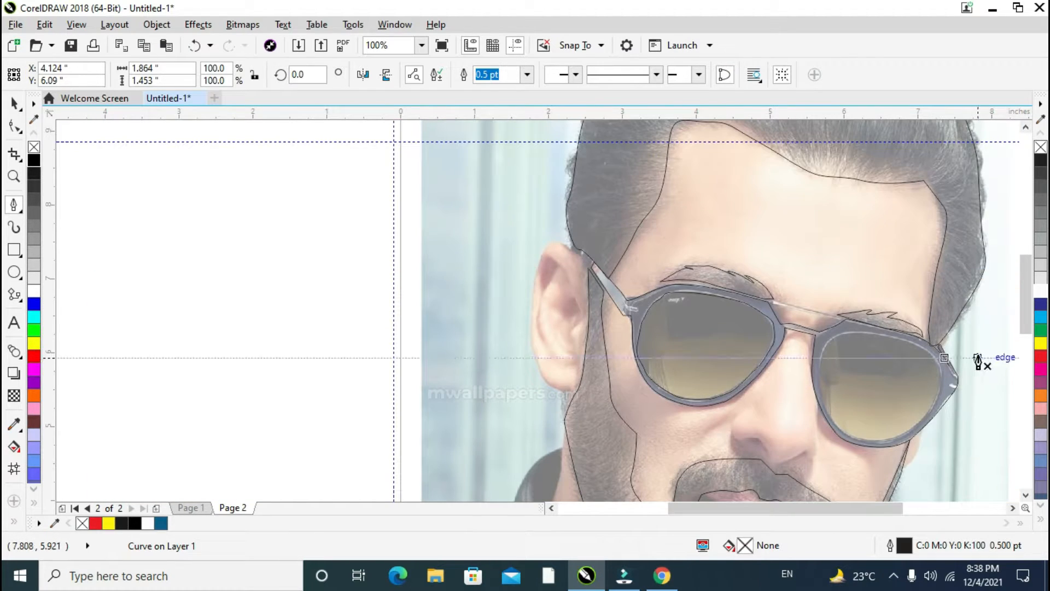
pyautogui.scroll(2, 972, 359)
pyautogui.scroll(1, 689, 346)
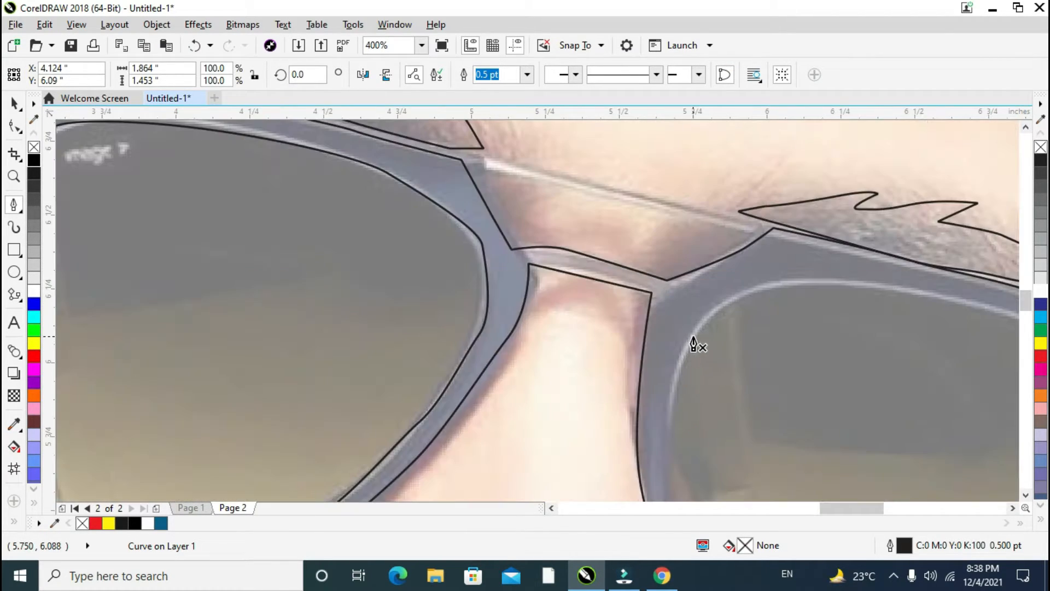
pyautogui.moveTo(691, 344); pyautogui.dragTo(832, 289)
pyautogui.scroll(-2, 832, 289)
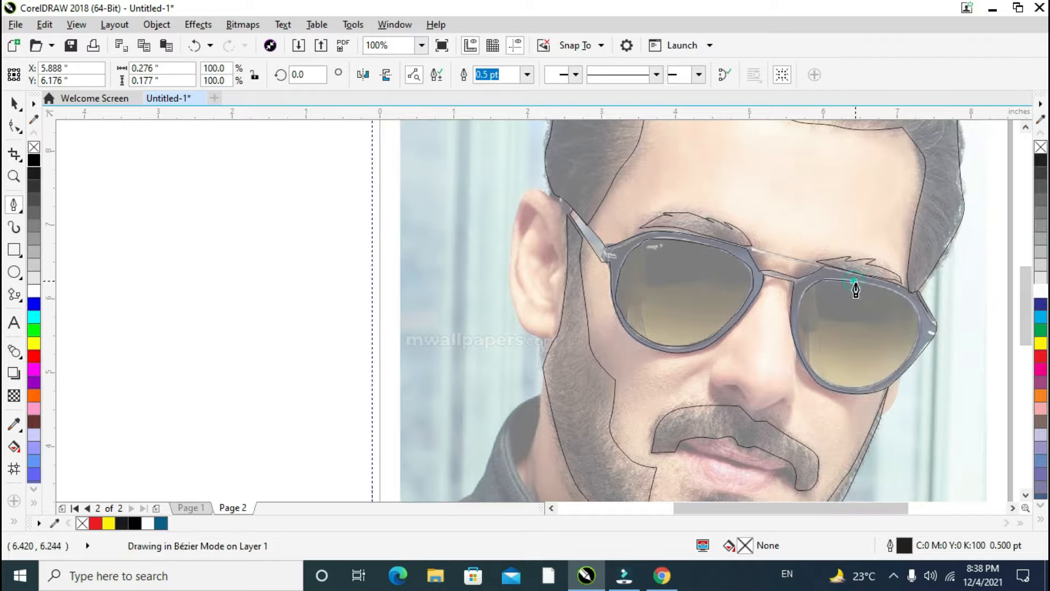
pyautogui.scroll(1, 854, 288)
pyautogui.click(882, 284)
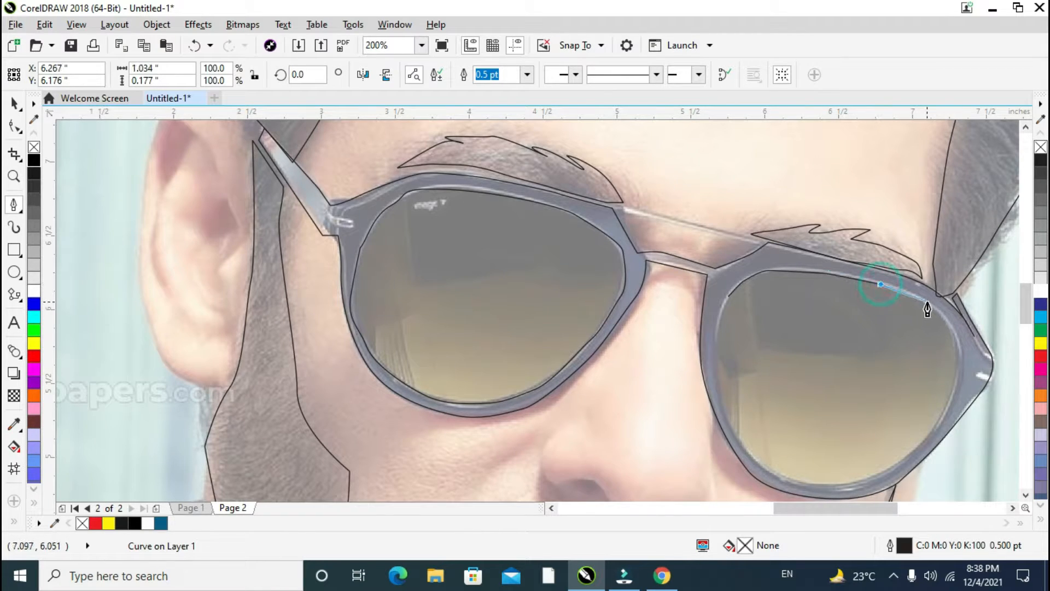
pyautogui.click(927, 302)
pyautogui.moveTo(955, 327); pyautogui.dragTo(932, 428)
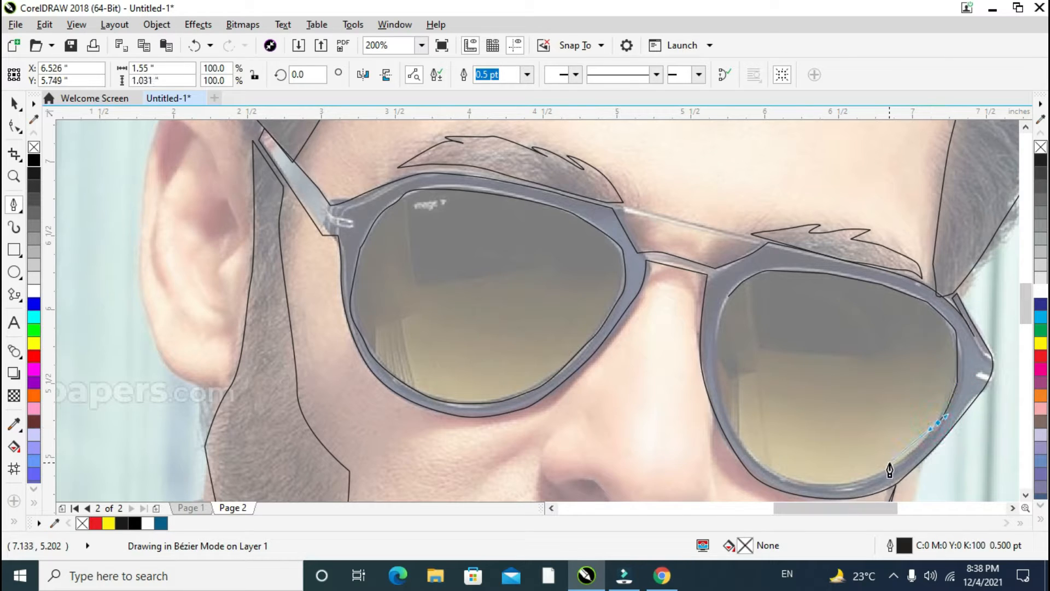
pyautogui.moveTo(885, 471); pyautogui.dragTo(729, 427)
pyautogui.moveTo(720, 390); pyautogui.dragTo(727, 298)
pyautogui.click(727, 297)
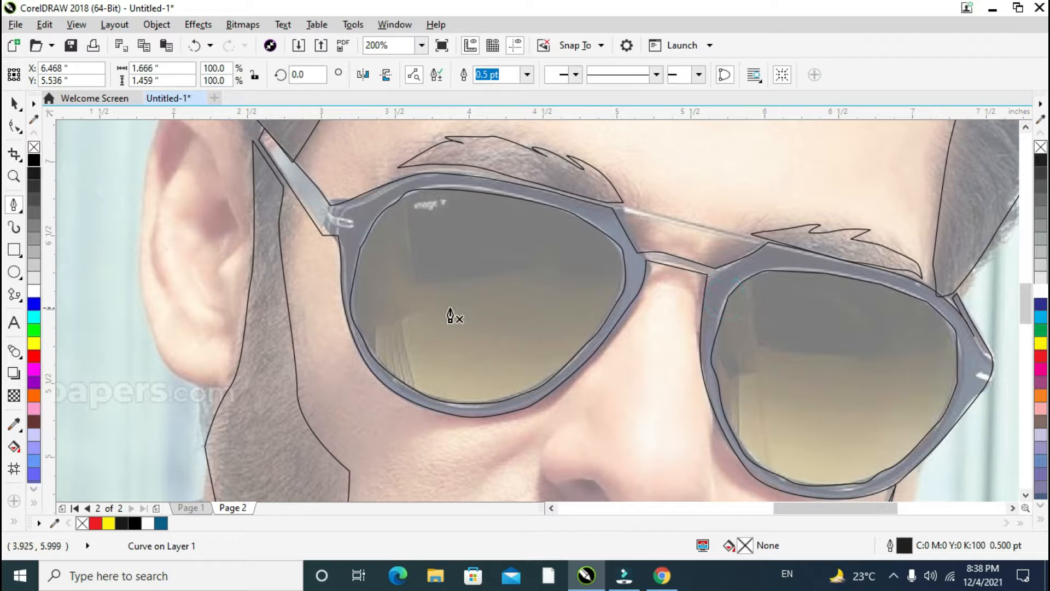
# Remove surplus nodes from the lower inner side and bottom of the right lens outline and reshape its bottom curve with the Shape tool.
pyautogui.click(14, 124)
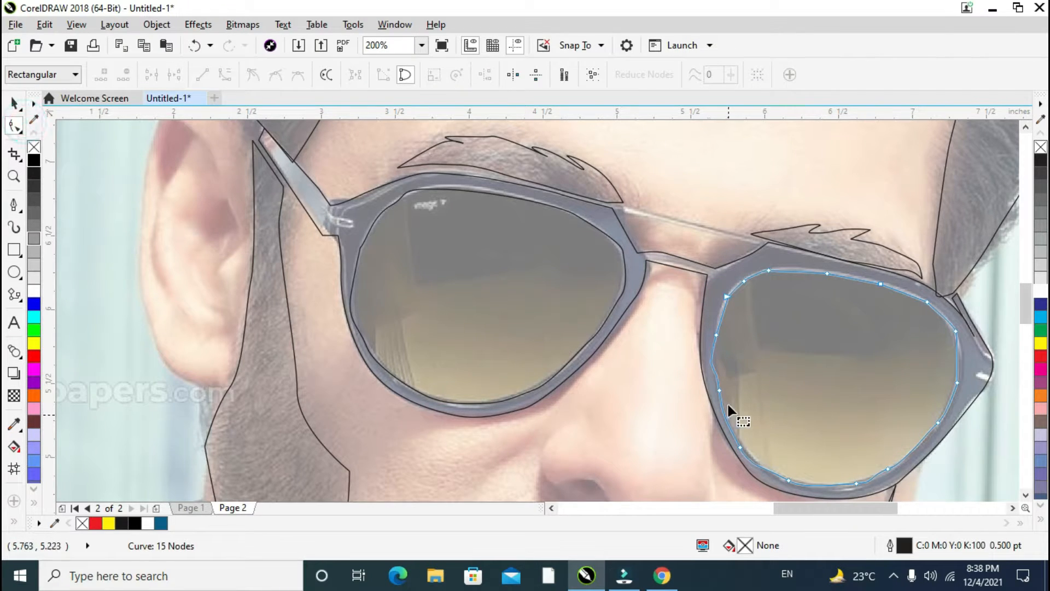
pyautogui.doubleClick(720, 390)
pyautogui.doubleClick(739, 447)
pyautogui.click(786, 477)
pyautogui.moveTo(783, 477); pyautogui.dragTo(736, 449)
pyautogui.doubleClick(854, 483)
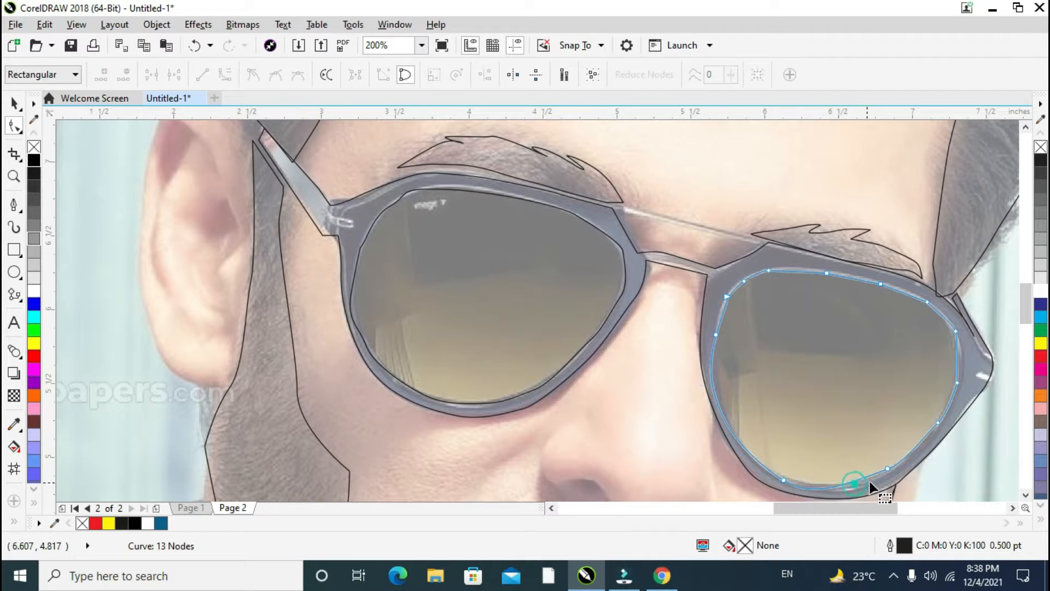
pyautogui.click(785, 478)
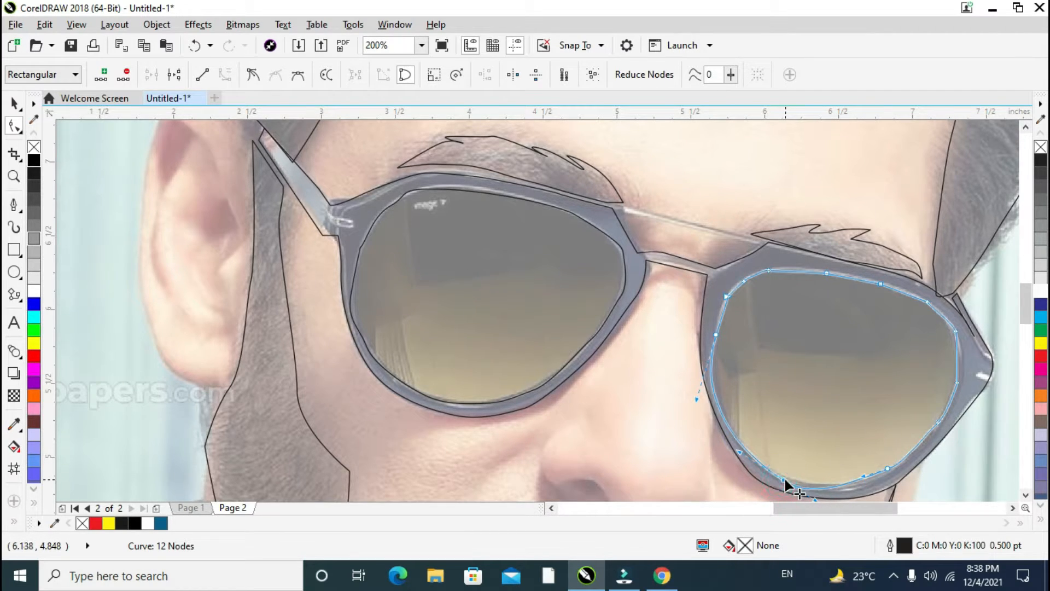
pyautogui.moveTo(816, 497); pyautogui.dragTo(830, 454)
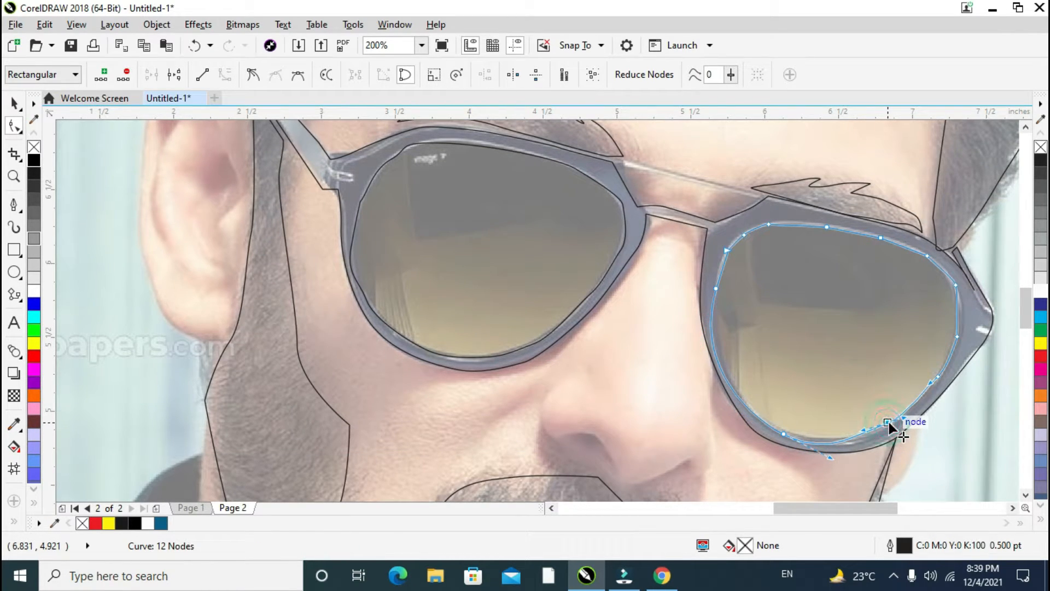
# Remove a surplus node from the right lens outline's lower outer edge and adjust the curve handles to follow the rim.
pyautogui.press('Delete')
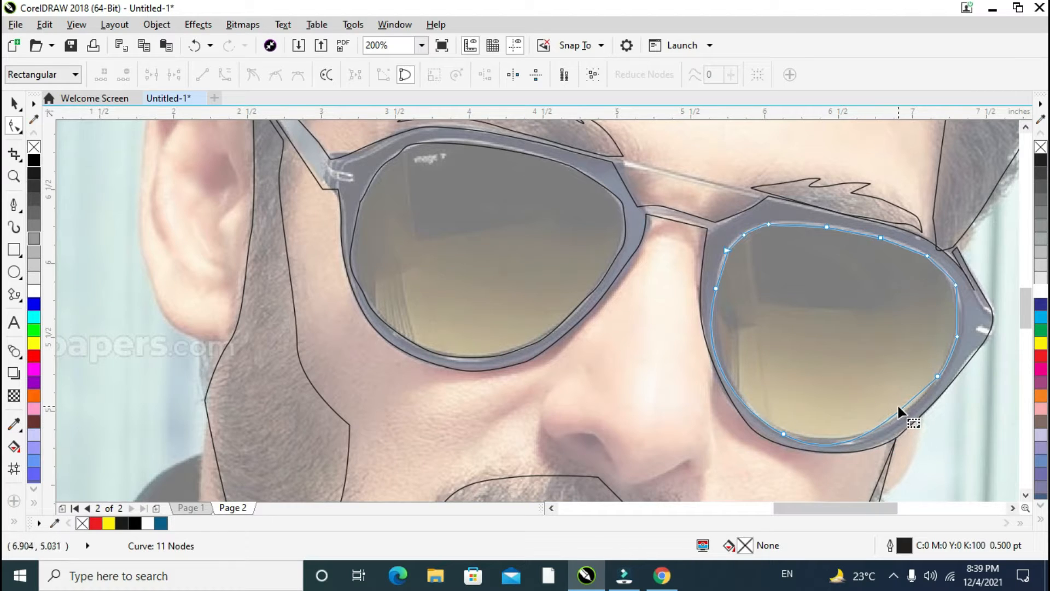
pyautogui.hotkey('ctrl', 'z')
pyautogui.moveTo(930, 383)
pyautogui.mouseDown()
pyautogui.moveTo(936, 400)
pyautogui.moveTo(932, 390)
pyautogui.mouseUp()
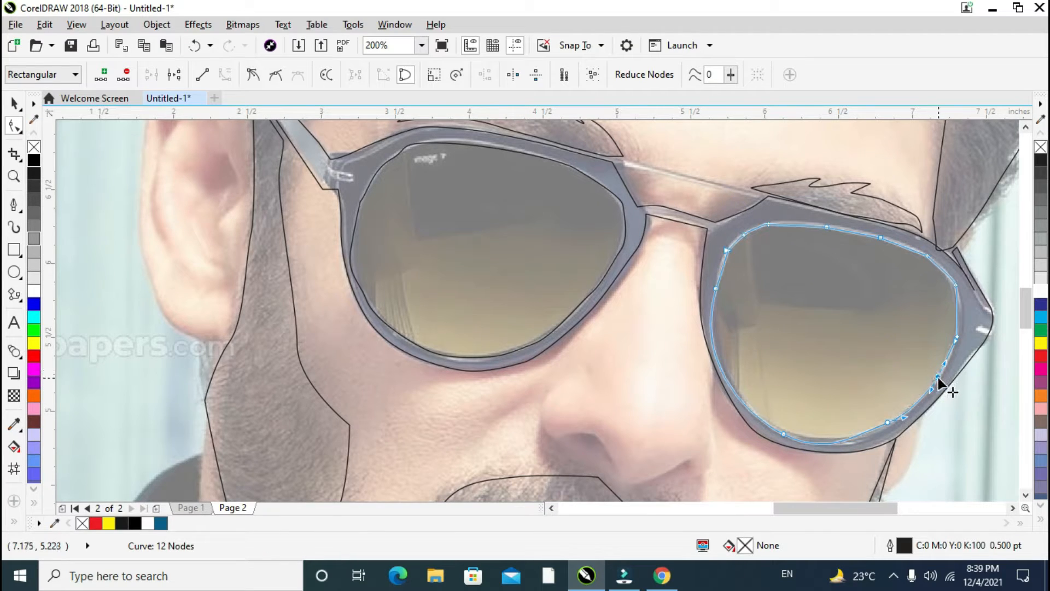
pyautogui.doubleClick(937, 378)
pyautogui.click(957, 337)
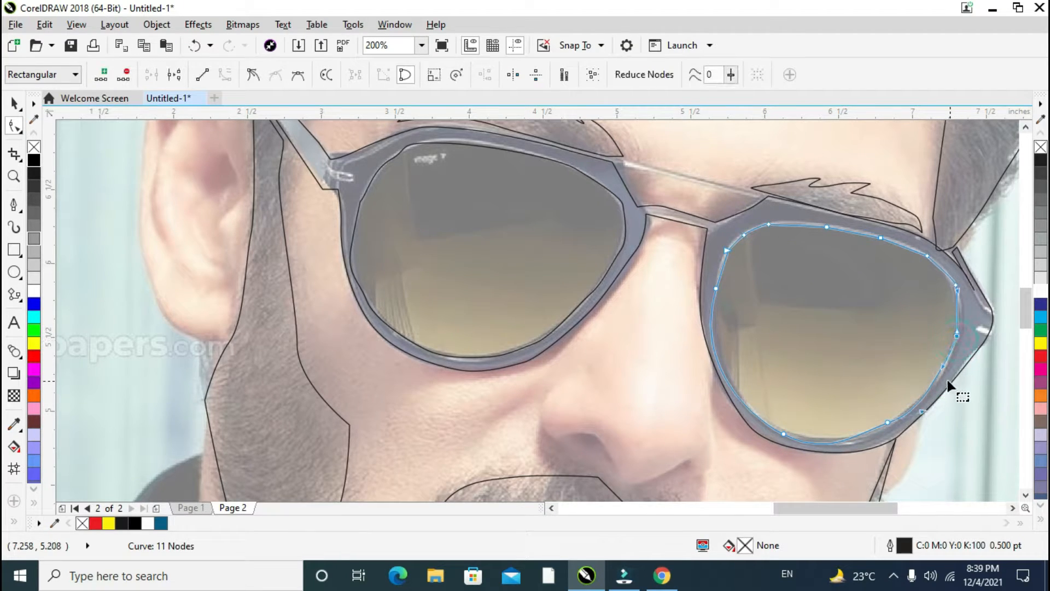
pyautogui.moveTo(940, 366); pyautogui.dragTo(947, 370)
pyautogui.moveTo(925, 412); pyautogui.dragTo(921, 401)
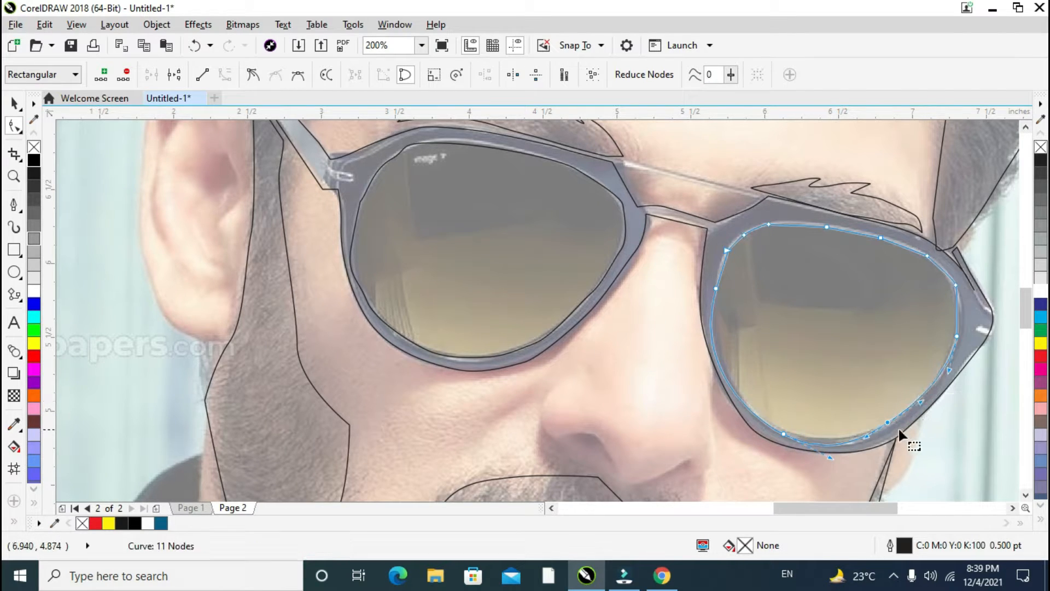
# Undo the recent node removals and handle adjustments on the right lens outline and shift its outer-side node slightly outward to the rim.
pyautogui.hotkey('ctrl', 'z')
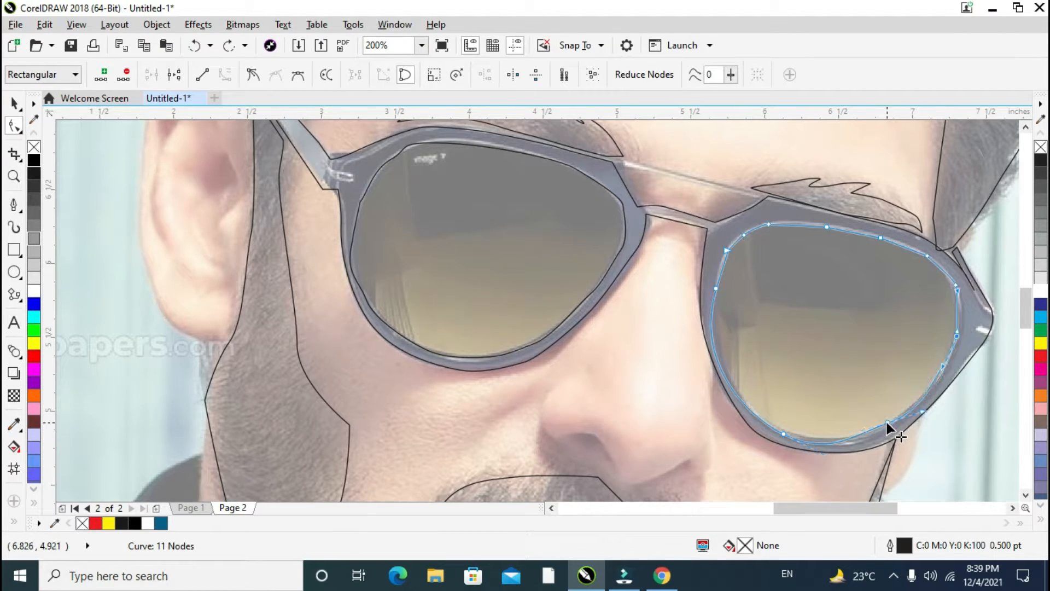
pyautogui.click(785, 434)
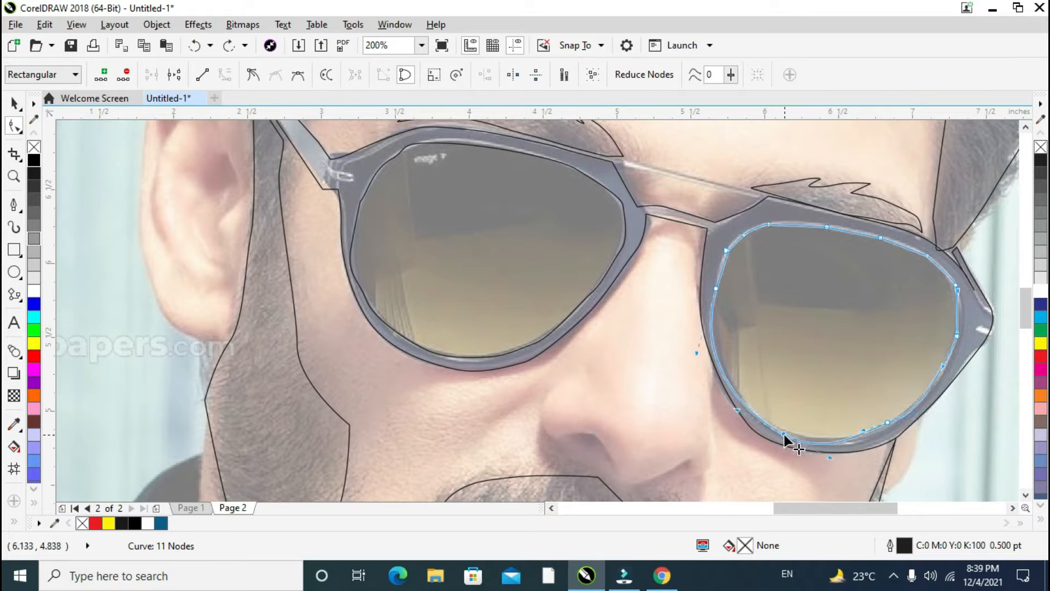
pyautogui.moveTo(829, 455); pyautogui.dragTo(838, 449)
pyautogui.hotkey('ctrl', 'z')
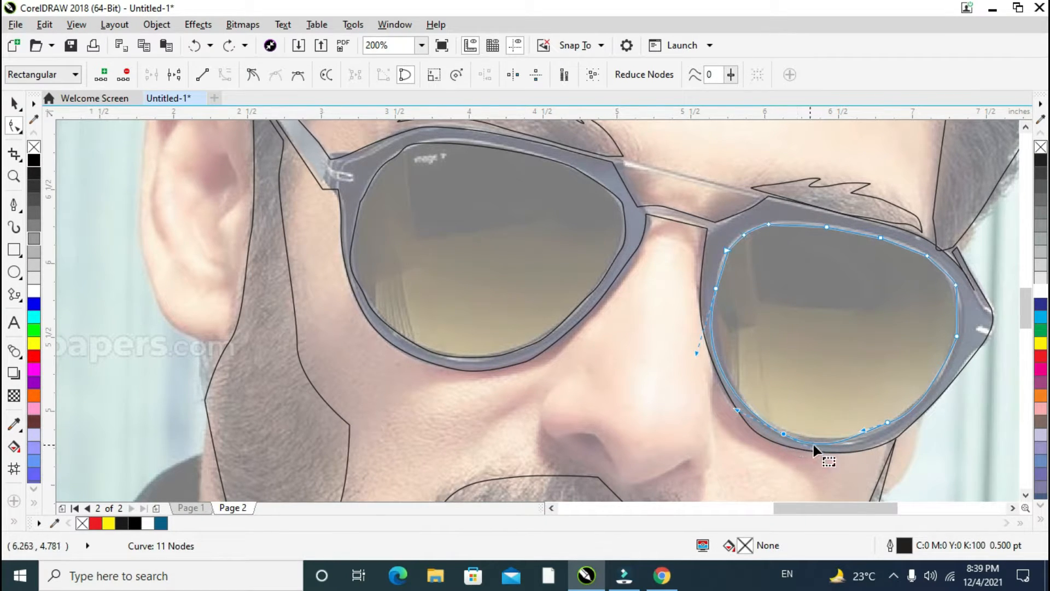
pyautogui.hotkey('ctrl', 'z')
pyautogui.hotkey('ctrl', 'z')
pyautogui.hotkey('ctrl', 'z')
pyautogui.hotkey('ctrl', 'z')
pyautogui.hotkey('ctrl', 'z')
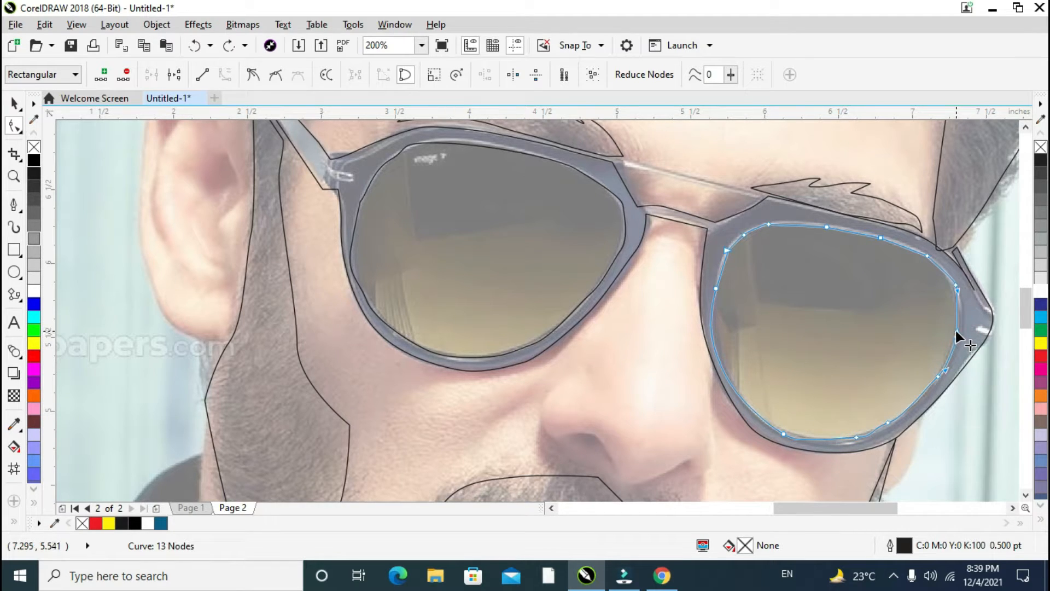
pyautogui.moveTo(955, 333); pyautogui.dragTo(959, 334)
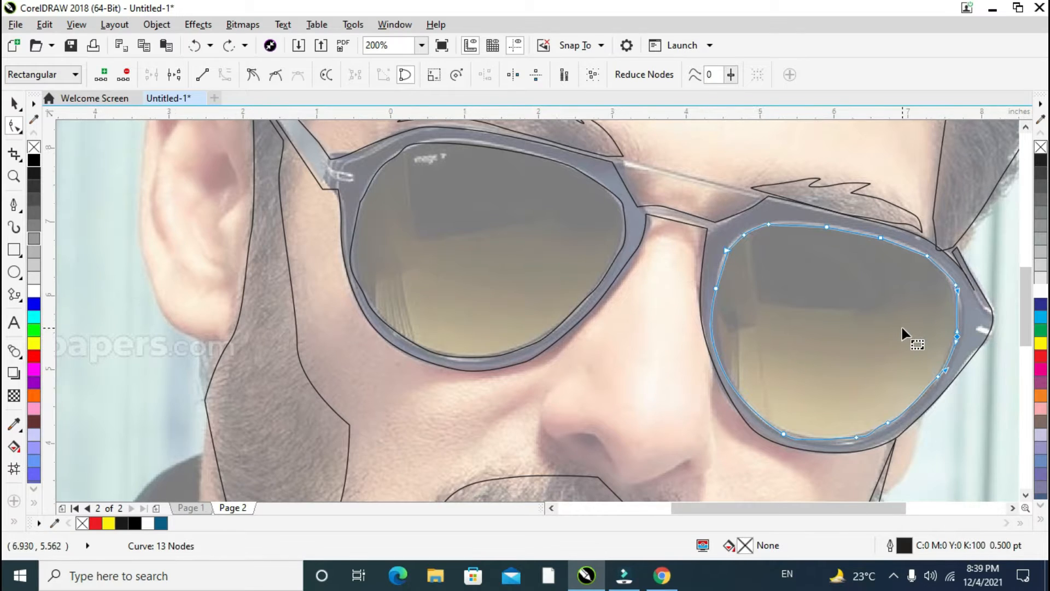
pyautogui.scroll(-1, 900, 325)
pyautogui.click(15, 102)
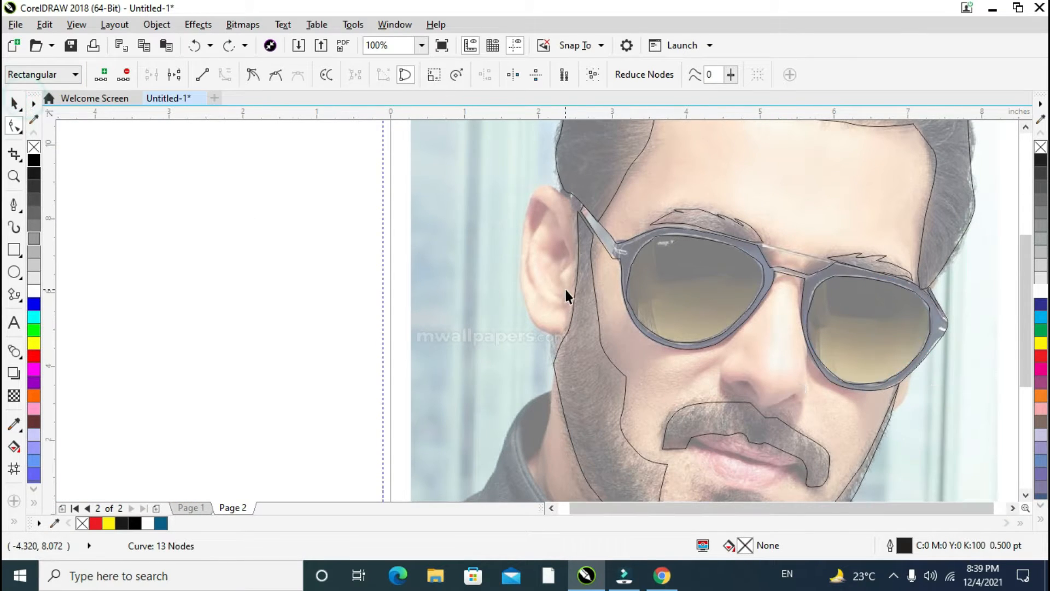
# Trace the outer edge of the ear with the Pen tool, from the end of the sunglasses arm down to the bottom of the lobe.
pyautogui.scroll(-1, 565, 288)
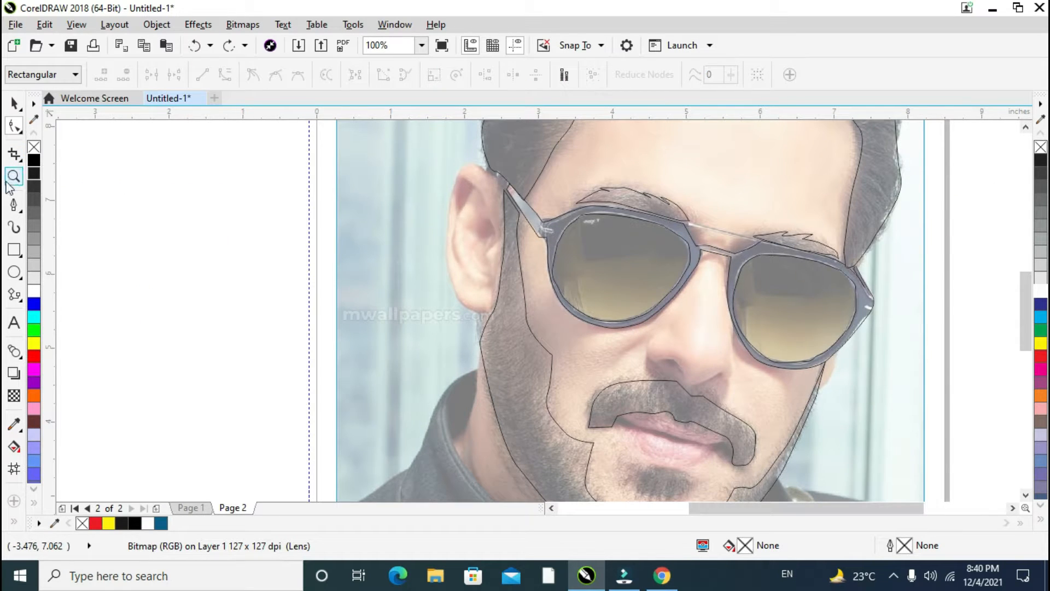
pyautogui.click(14, 203)
pyautogui.scroll(1, 414, 195)
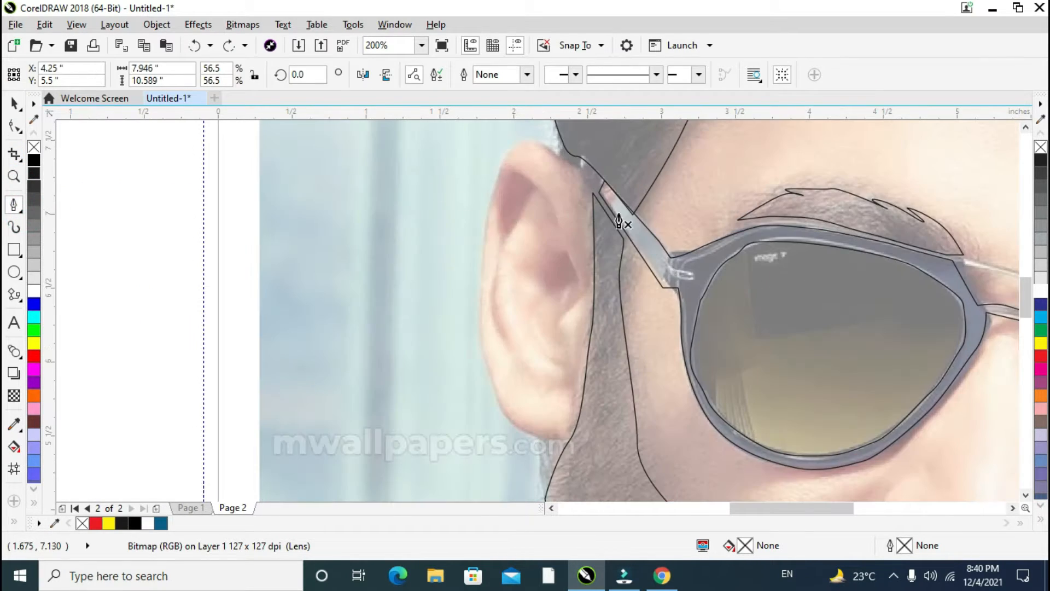
pyautogui.click(574, 178)
pyautogui.moveTo(545, 149); pyautogui.dragTo(497, 171)
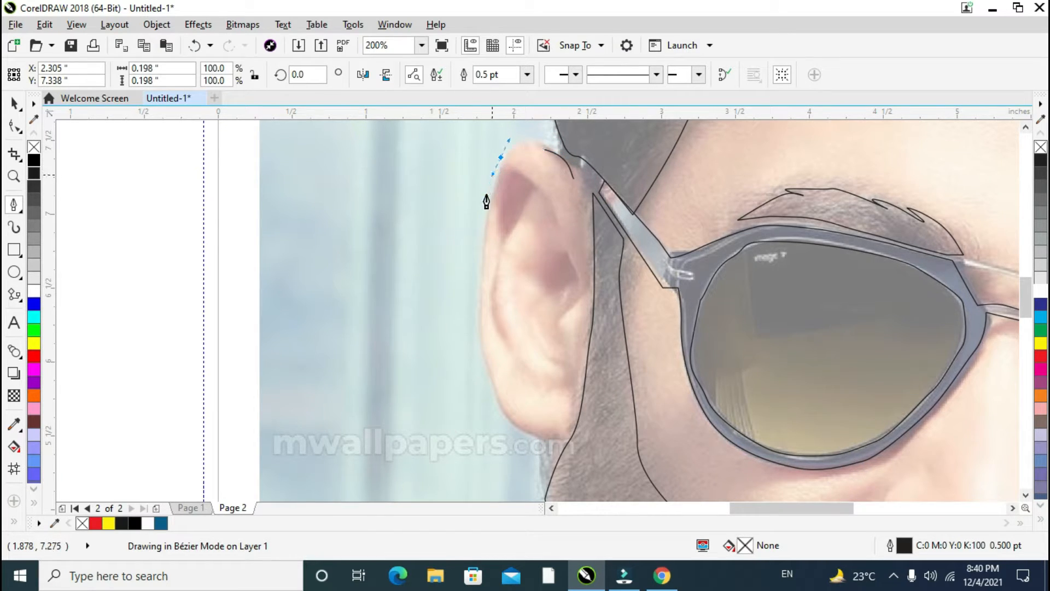
pyautogui.moveTo(486, 243); pyautogui.dragTo(482, 256)
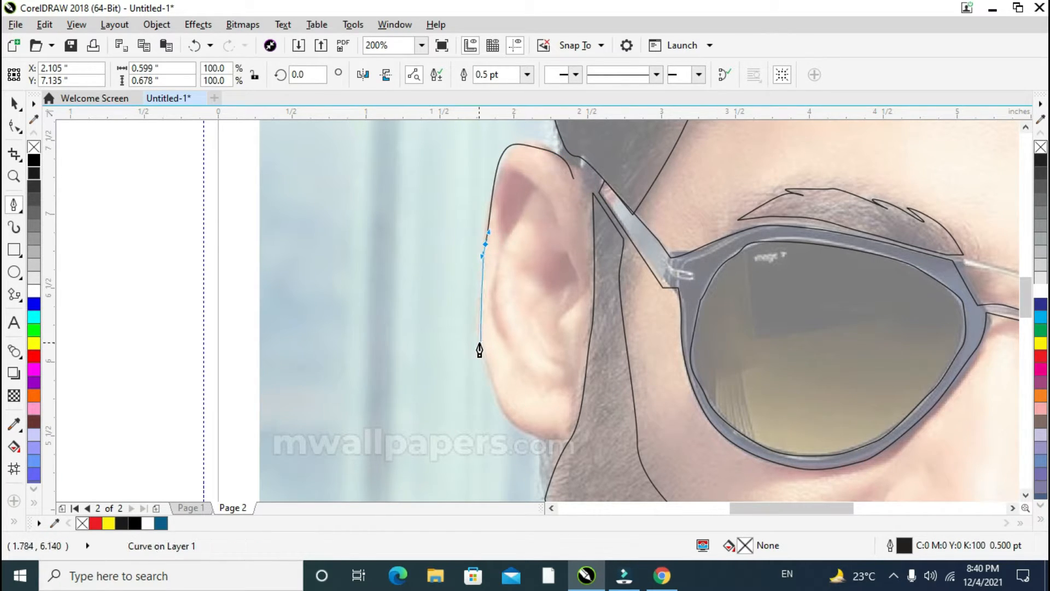
pyautogui.click(479, 350)
pyautogui.moveTo(480, 351); pyautogui.dragTo(578, 424)
pyautogui.hotkey('ctrl', 'z')
pyautogui.hotkey('ctrl', 'z')
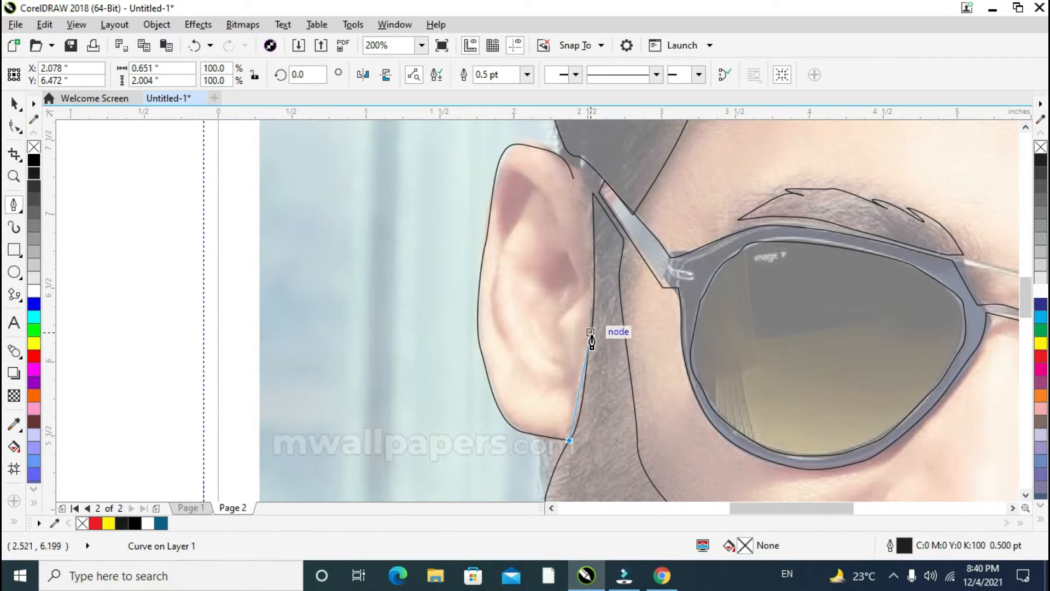
# Close the ear outline along the edge of the sideburn and delete the surplus node near its upper closing point.
pyautogui.moveTo(591, 332); pyautogui.dragTo(591, 323)
pyautogui.moveTo(590, 187); pyautogui.dragTo(567, 162)
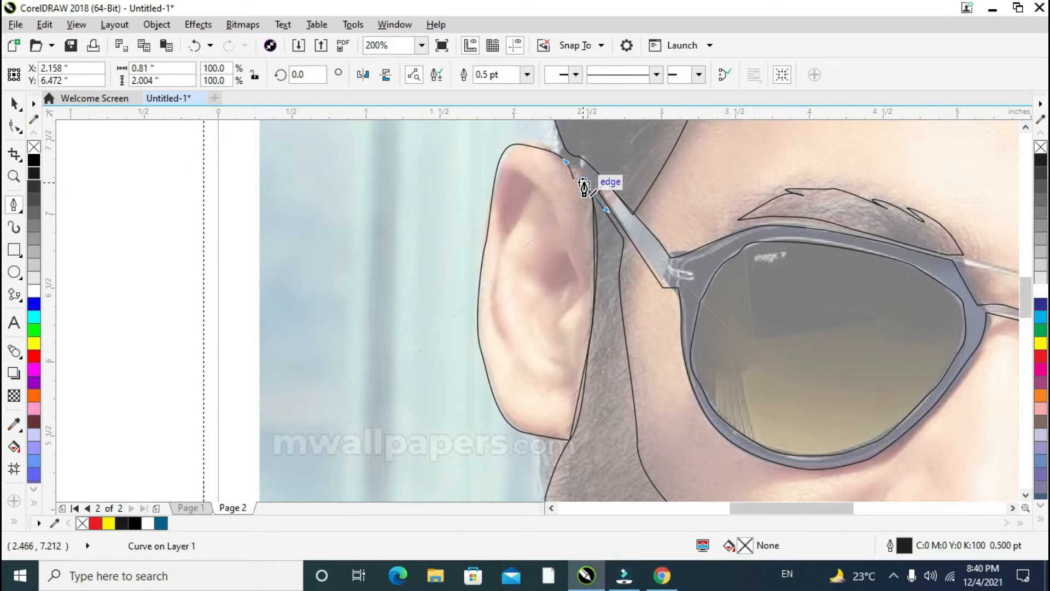
pyautogui.click(573, 179)
pyautogui.click(604, 192)
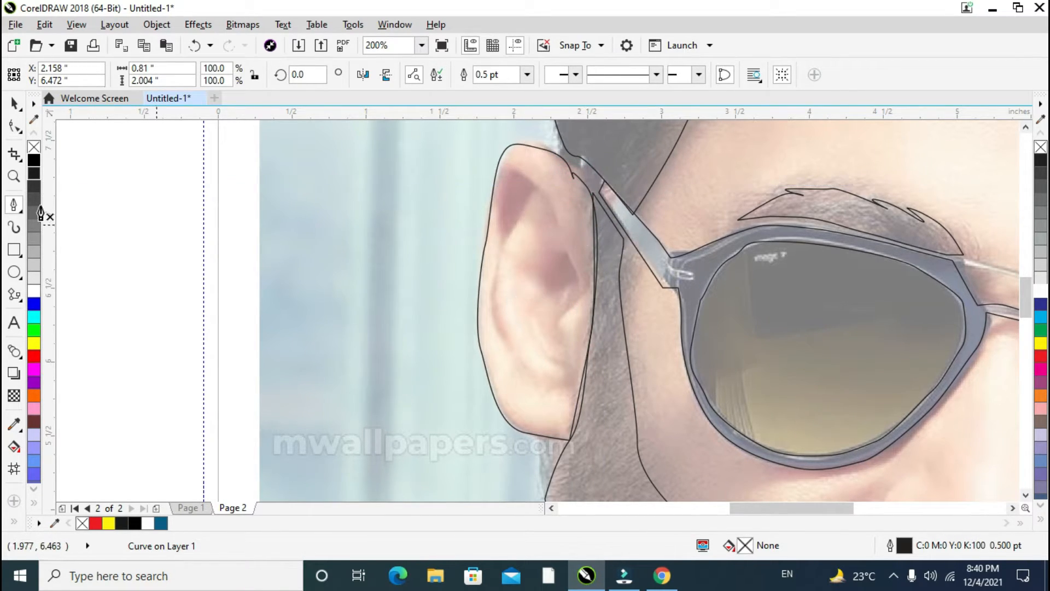
pyautogui.click(14, 125)
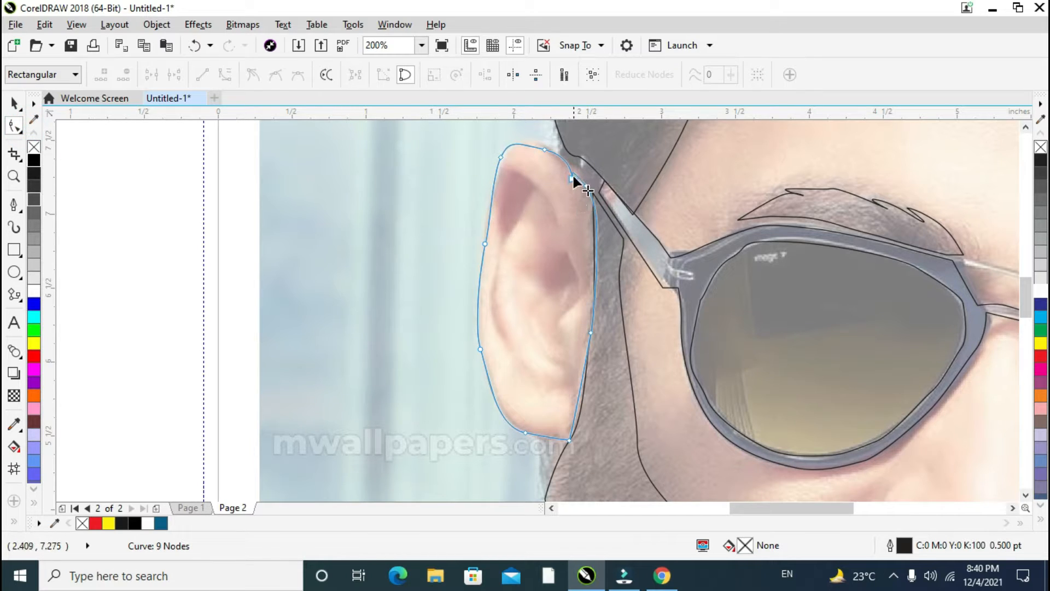
pyautogui.doubleClick(572, 178)
# Draw a closed curve around the inner fold of the ear with the Pen tool, following the notch in front of the ear canal.
pyautogui.click(14, 204)
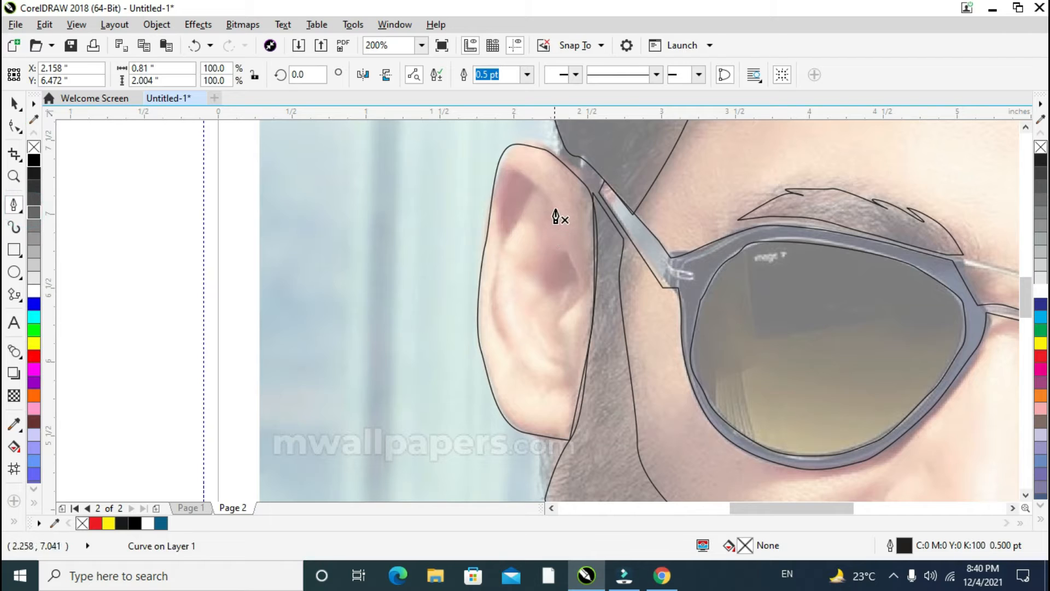
pyautogui.moveTo(555, 209); pyautogui.dragTo(529, 183)
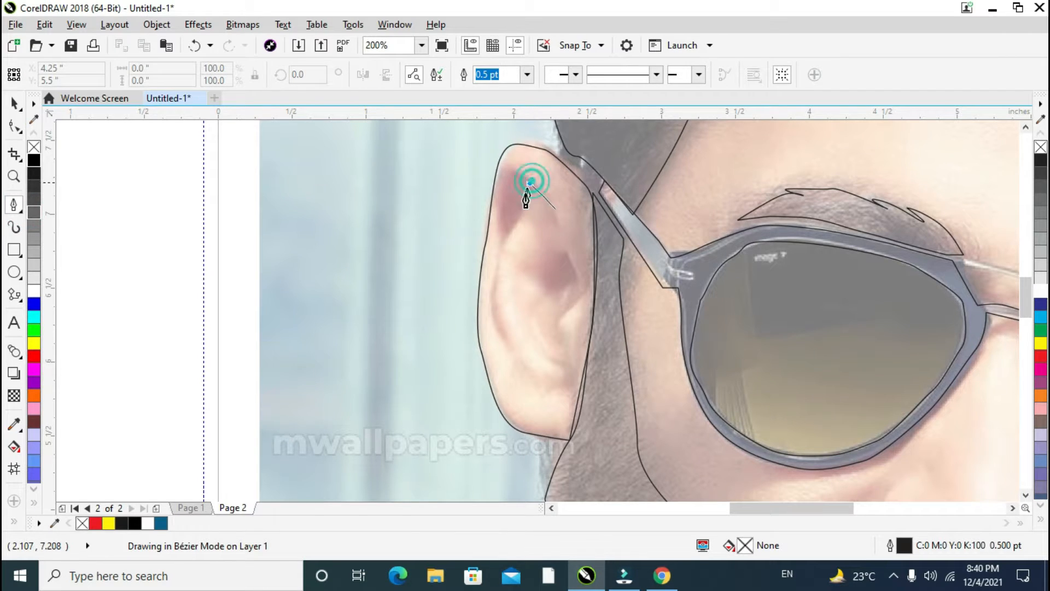
pyautogui.click(505, 246)
pyautogui.click(501, 308)
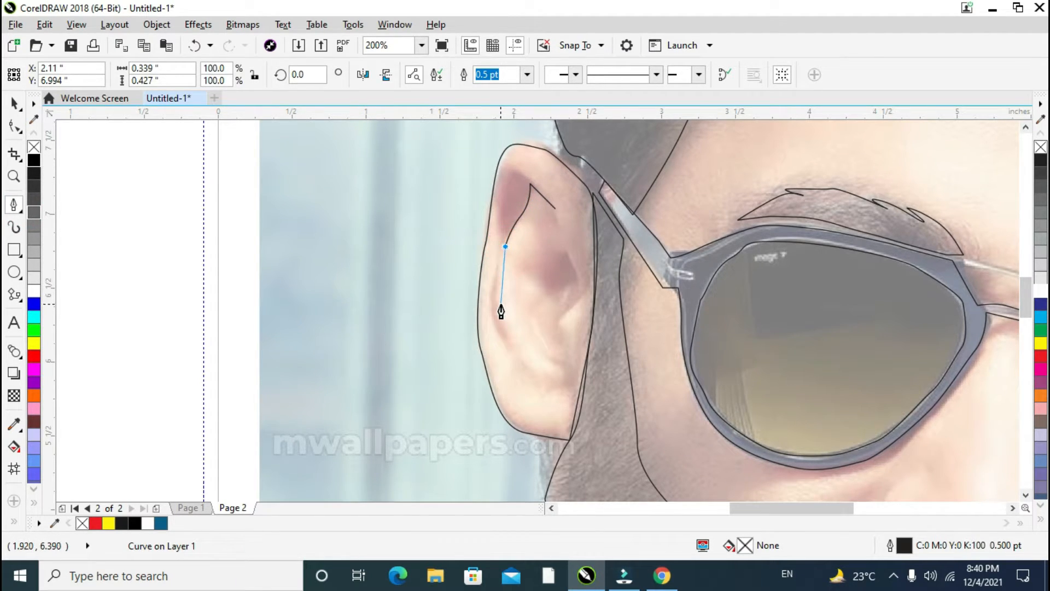
pyautogui.click(550, 373)
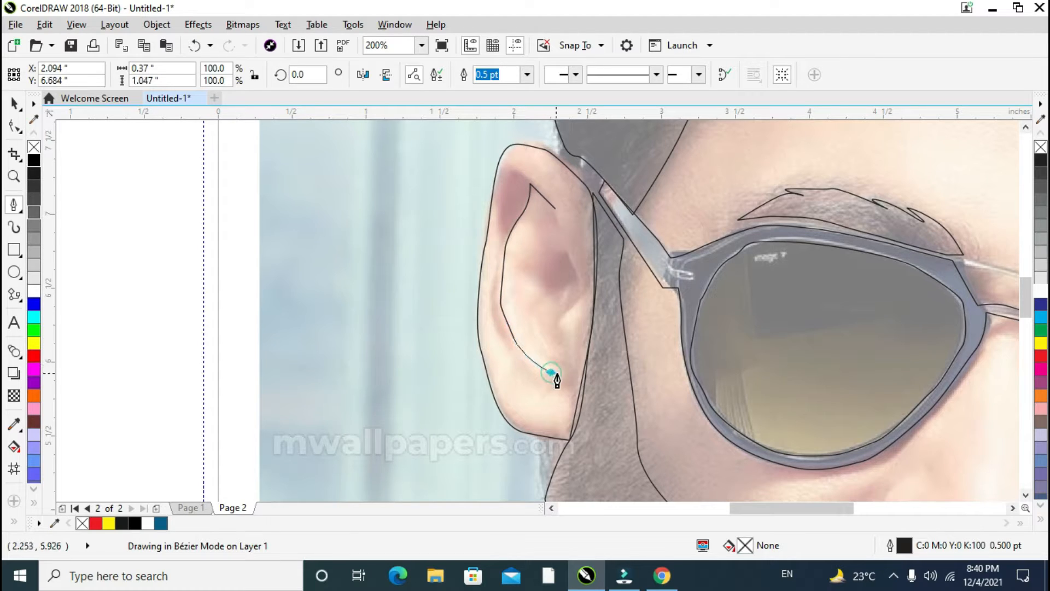
pyautogui.click(572, 374)
pyautogui.click(572, 355)
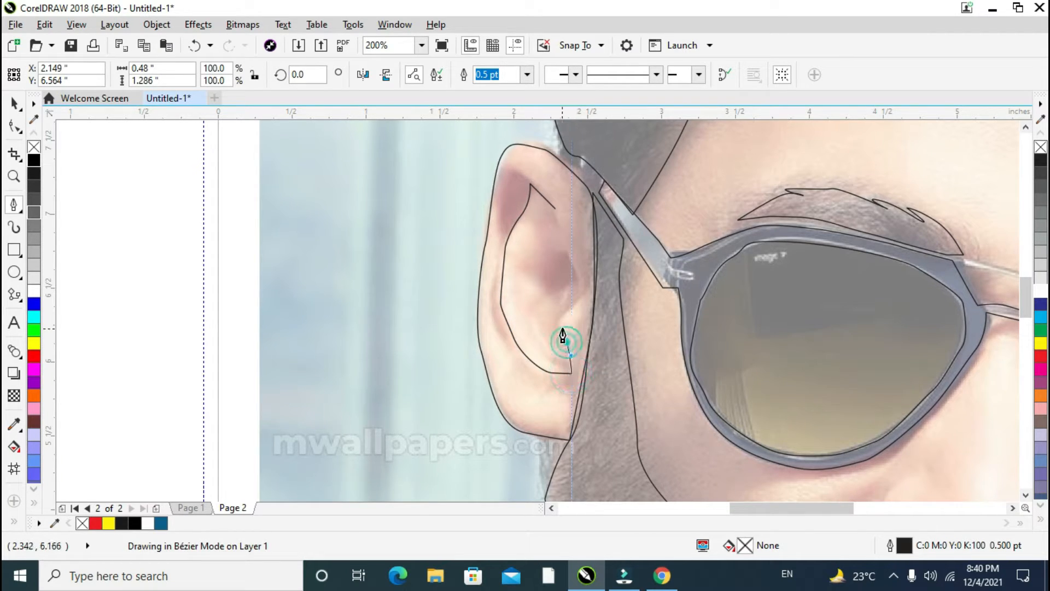
pyautogui.click(559, 325)
pyautogui.click(587, 285)
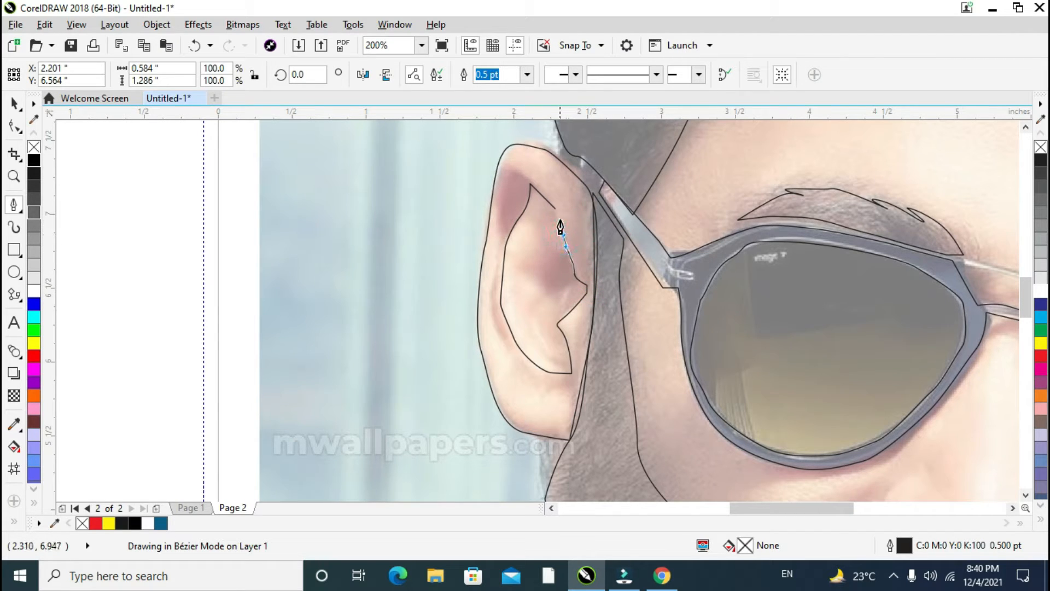
pyautogui.click(555, 208)
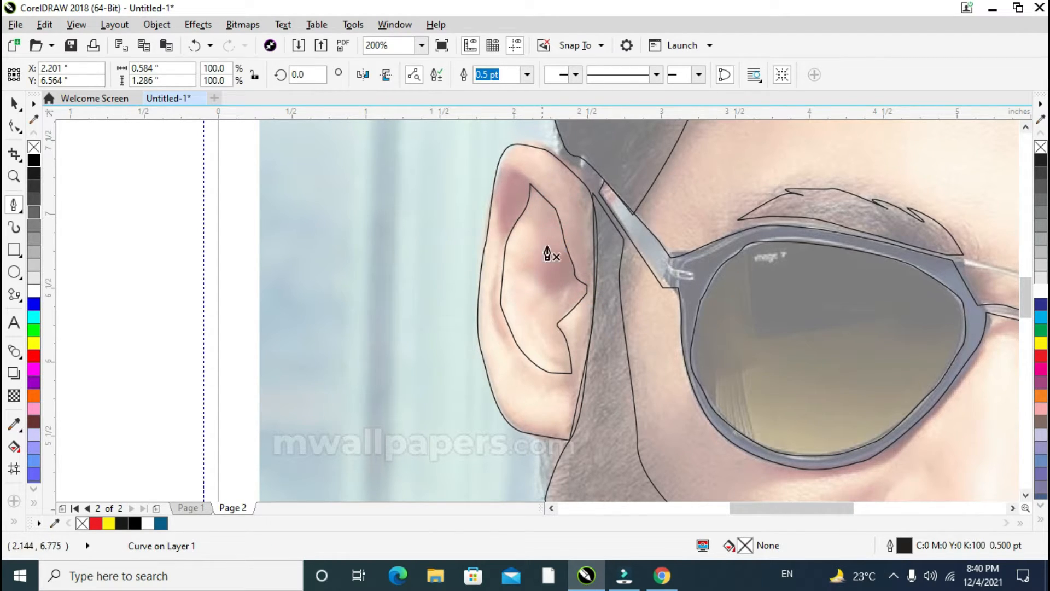
# Draw a small closed curve around the dark ear canal area inside the inner ear shape.
pyautogui.click(569, 254)
pyautogui.moveTo(536, 274); pyautogui.dragTo(542, 280)
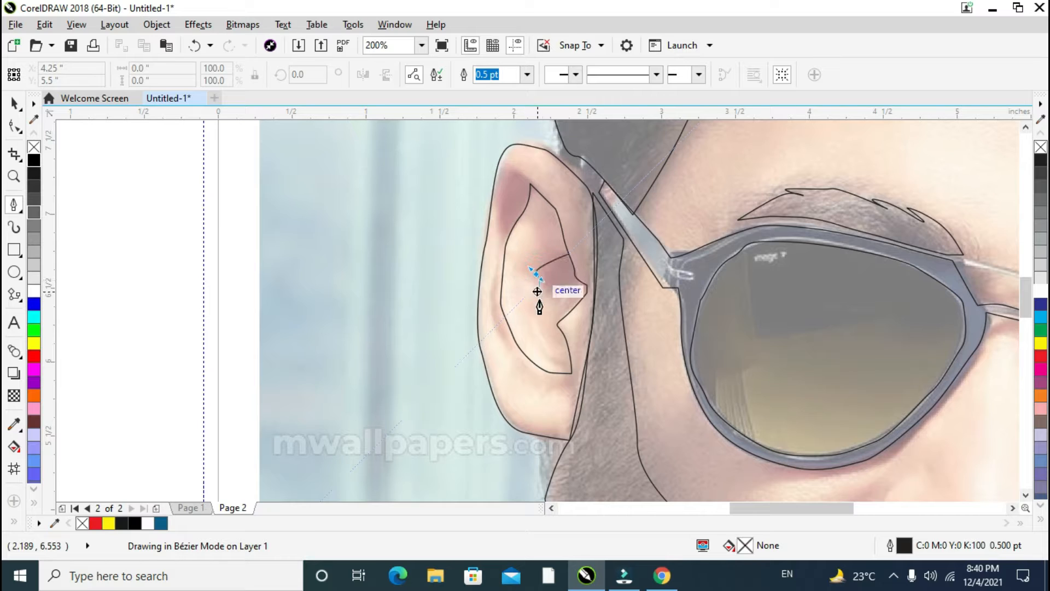
pyautogui.click(569, 309)
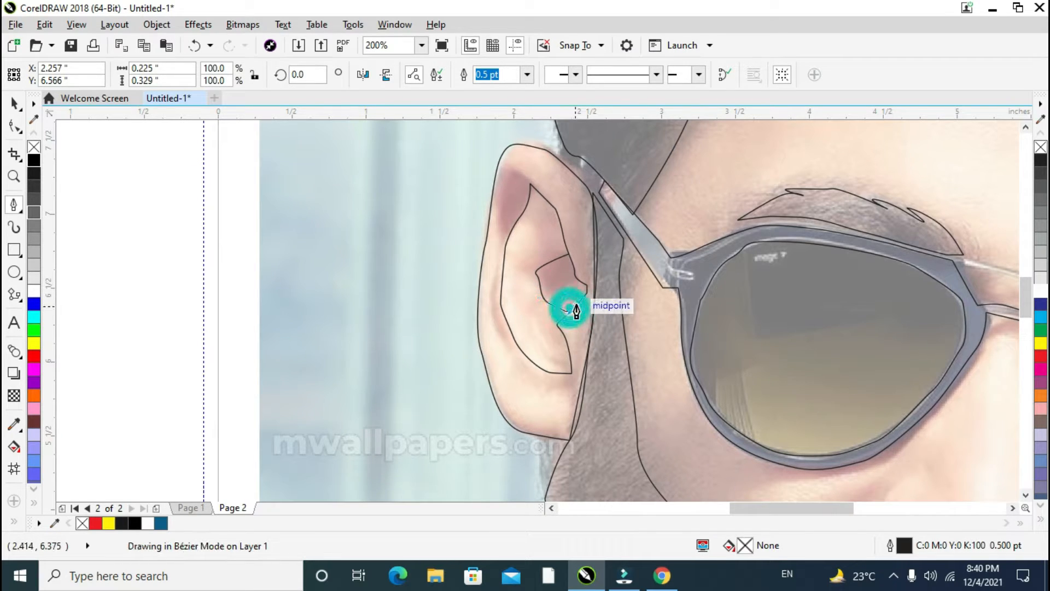
pyautogui.moveTo(587, 288); pyautogui.dragTo(574, 262)
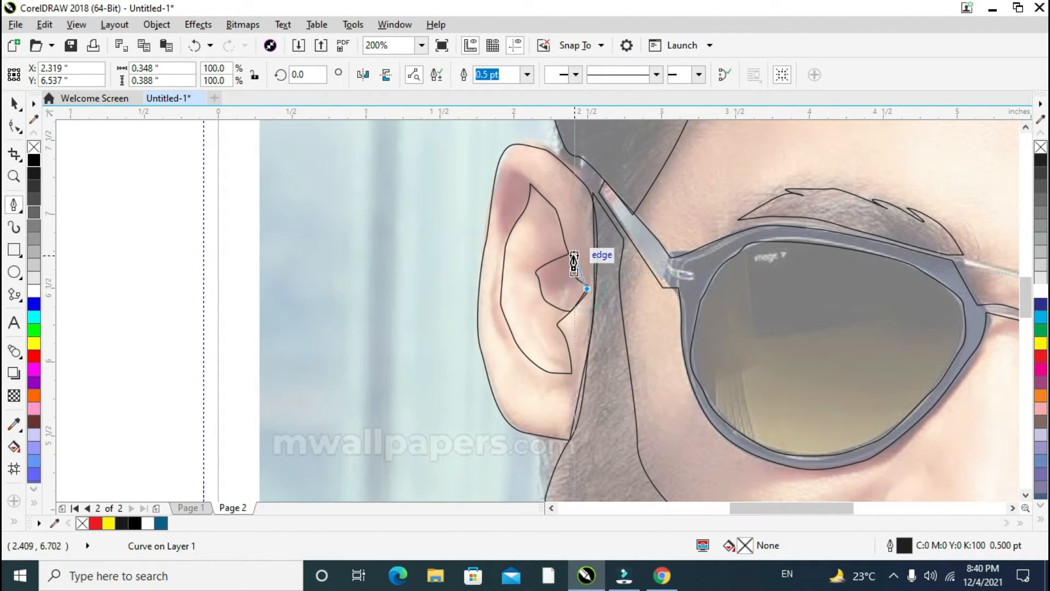
pyautogui.click(569, 253)
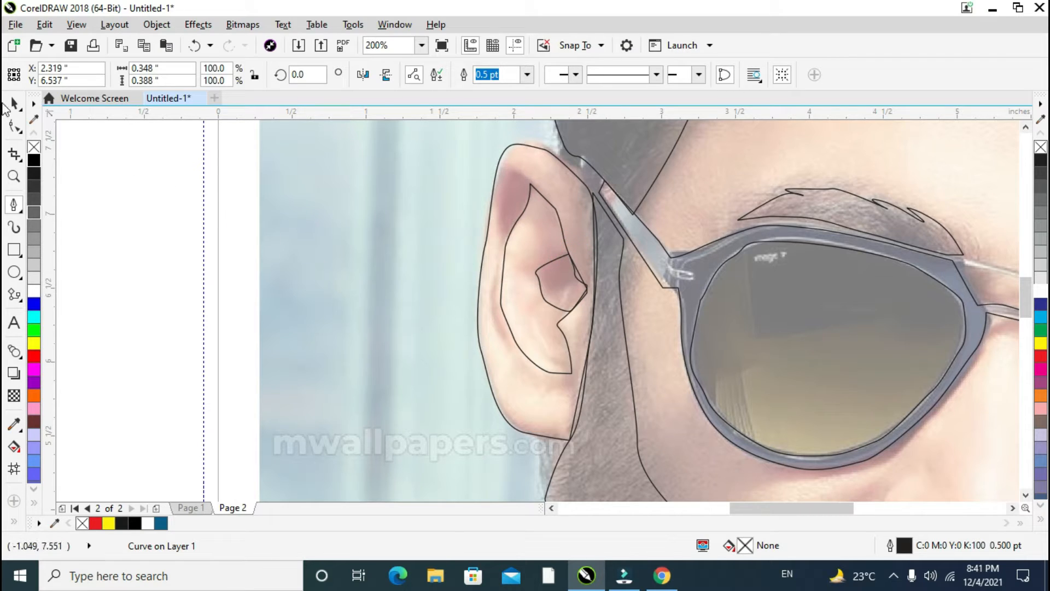
pyautogui.click(14, 103)
# Trace the underside of the nose with the Pen tool, from the right nostril past the tip and around the left nostril wing.
pyautogui.scroll(-4, 591, 328)
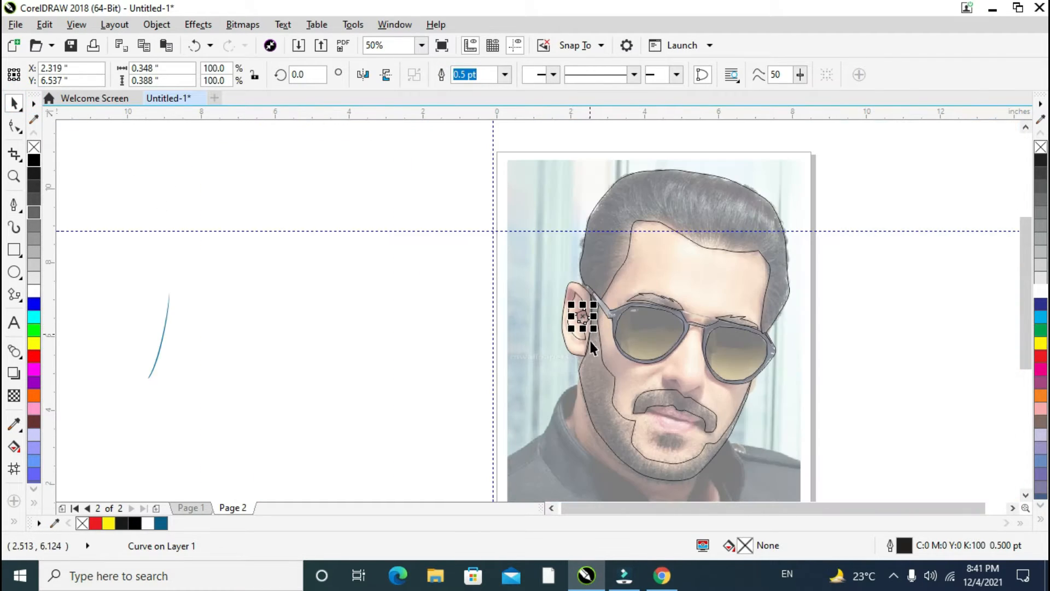
pyautogui.scroll(2, 649, 363)
pyautogui.scroll(-2, 648, 364)
pyautogui.scroll(2, 647, 373)
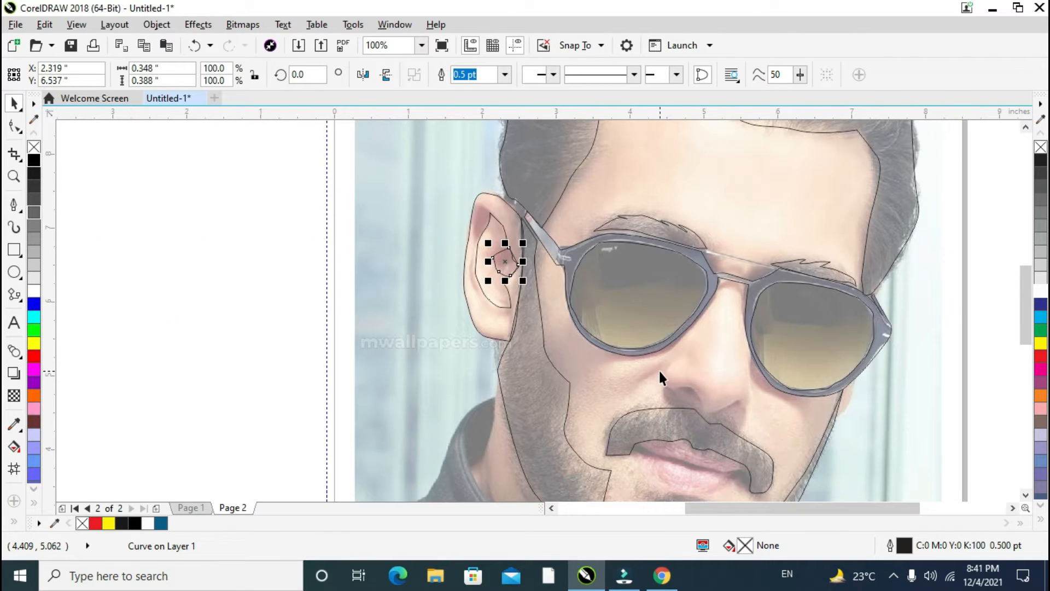
pyautogui.click(15, 207)
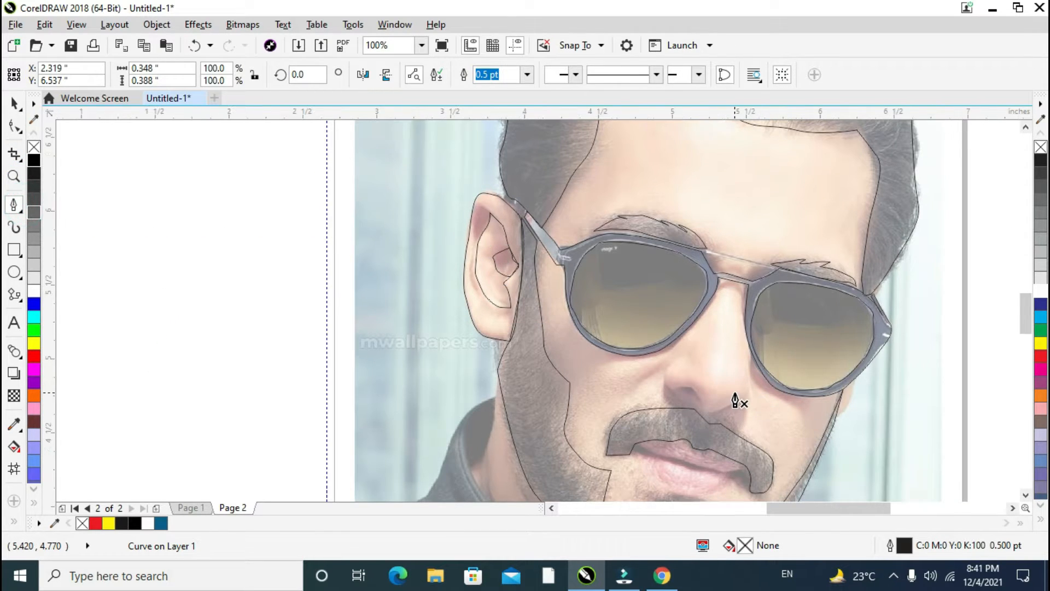
pyautogui.scroll(2, 755, 421)
pyautogui.click(751, 417)
pyautogui.click(742, 407)
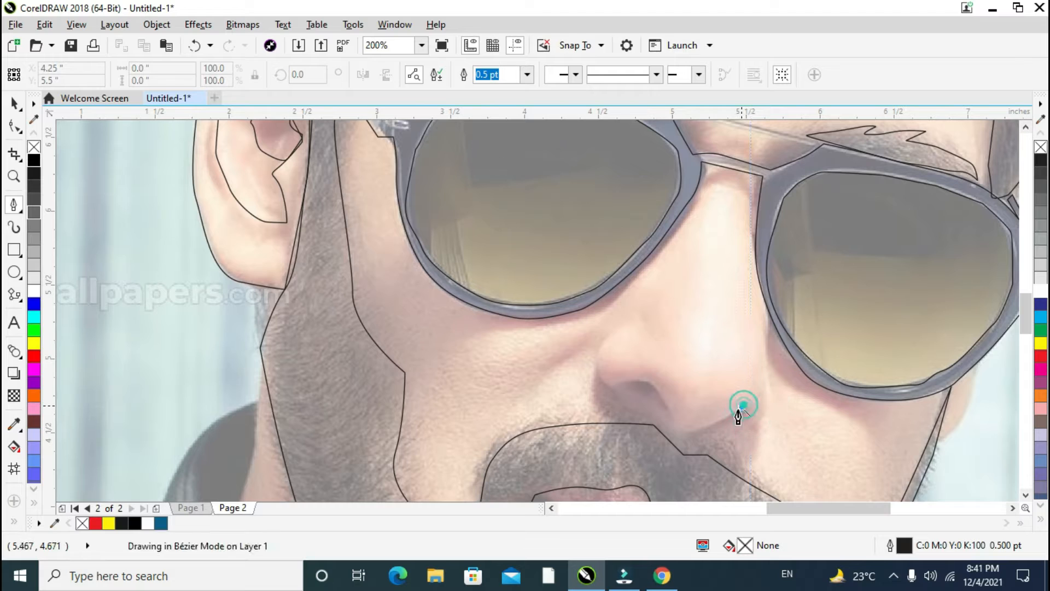
pyautogui.moveTo(717, 419); pyautogui.dragTo(657, 384)
pyautogui.moveTo(654, 382); pyautogui.dragTo(639, 328)
pyautogui.click(617, 385)
pyautogui.hotkey('ctrl', 'z')
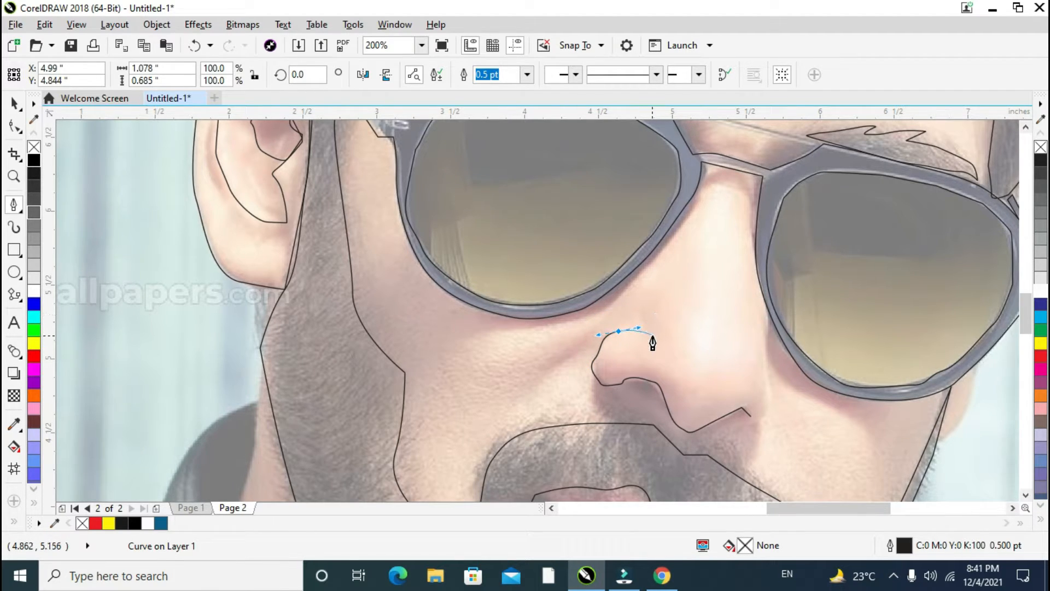
# Continue the nose curve from the nostril wing up along the side of the nose to the sunglasses frame near the bridge.
pyautogui.moveTo(657, 302); pyautogui.dragTo(687, 223)
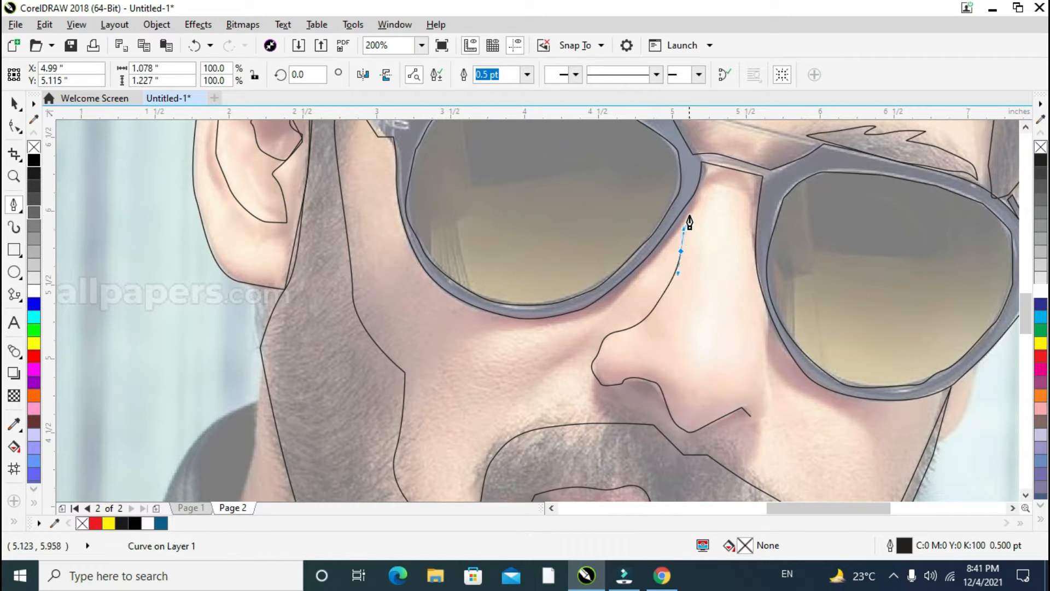
pyautogui.click(688, 215)
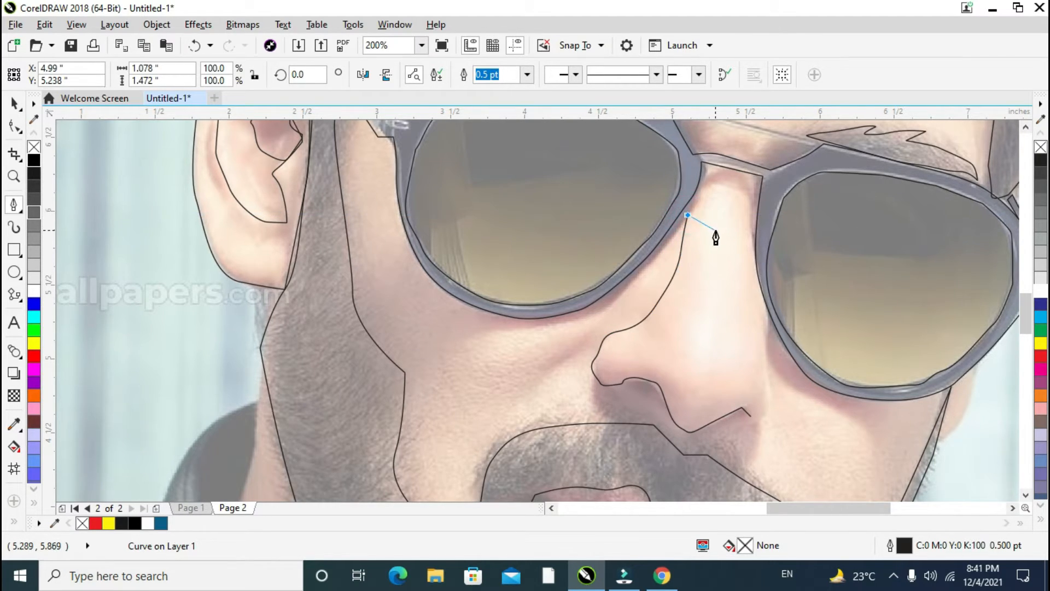
pyautogui.doubleClick(688, 215)
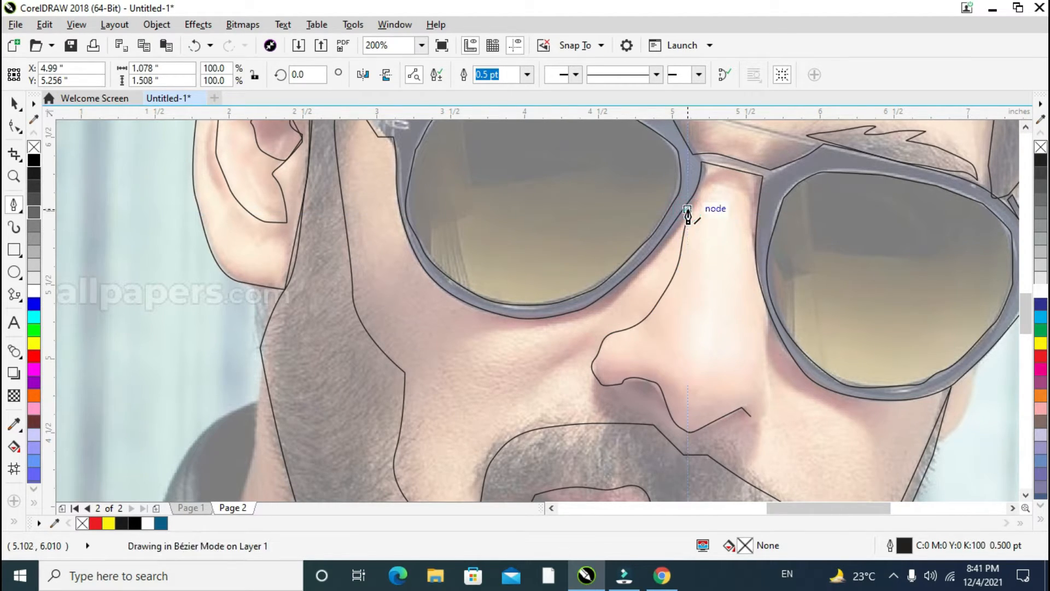
pyautogui.click(751, 417)
pyautogui.moveTo(764, 423); pyautogui.dragTo(769, 412)
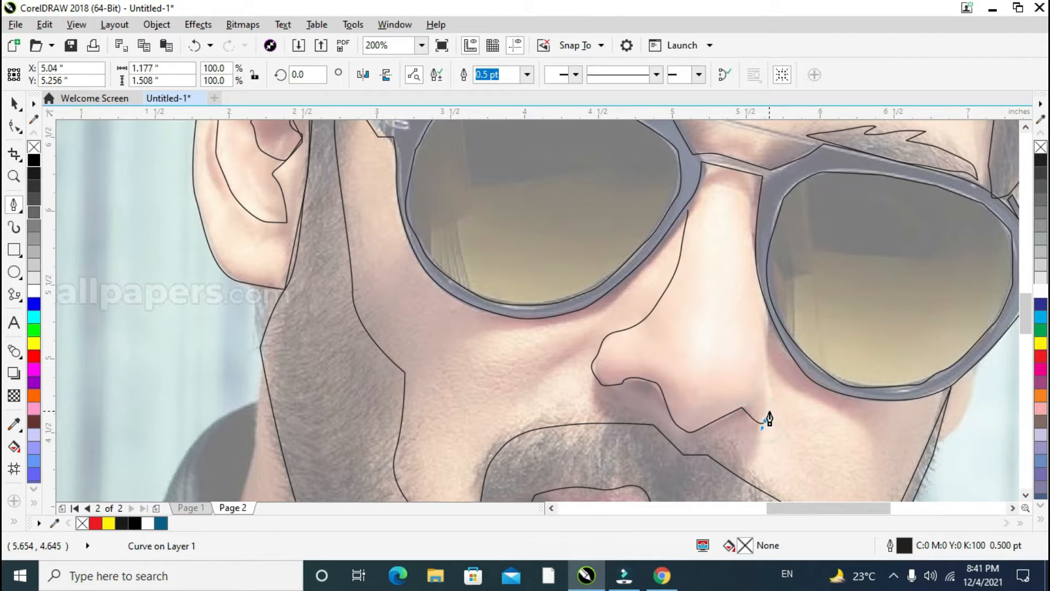
pyautogui.click(766, 406)
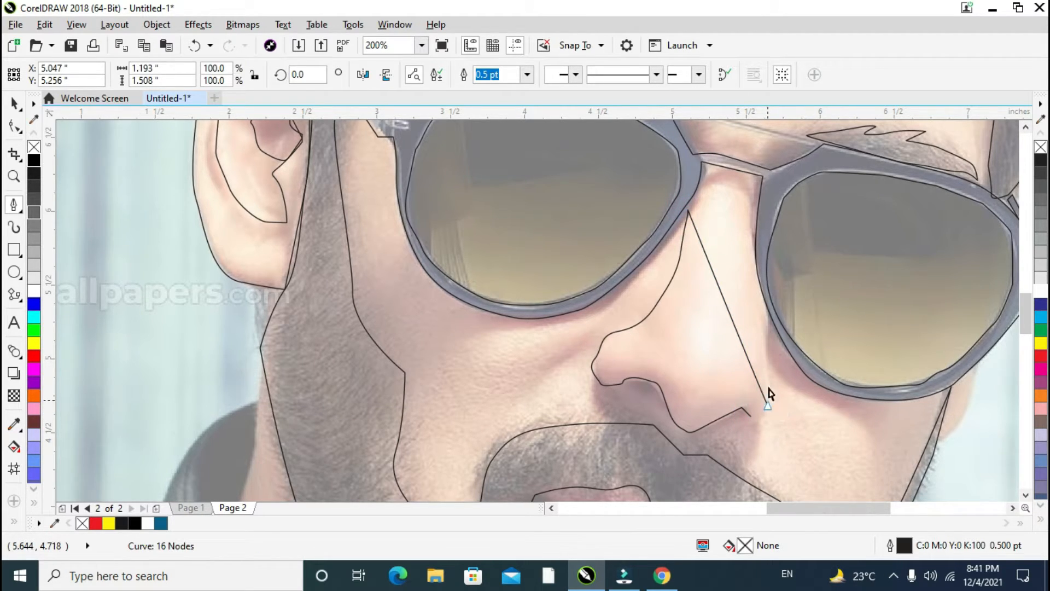
pyautogui.hotkey('ctrl', 'z')
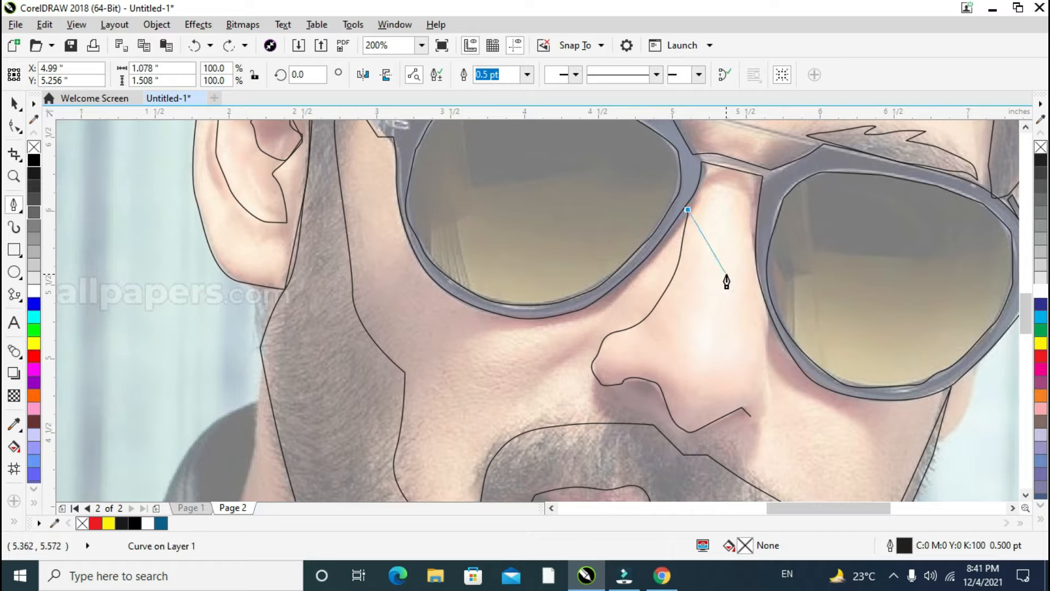
# Extend the nose curve from its open lower end around the far nostril and up the other side to the sunglasses frame.
pyautogui.doubleClick(687, 216)
pyautogui.click(752, 415)
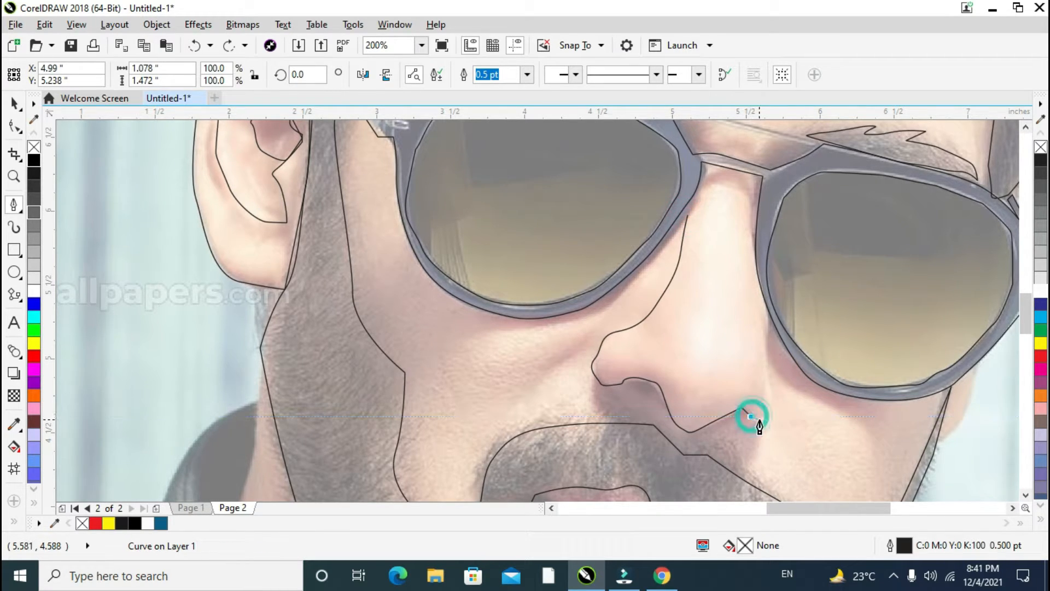
pyautogui.click(768, 415)
pyautogui.moveTo(769, 390); pyautogui.dragTo(766, 367)
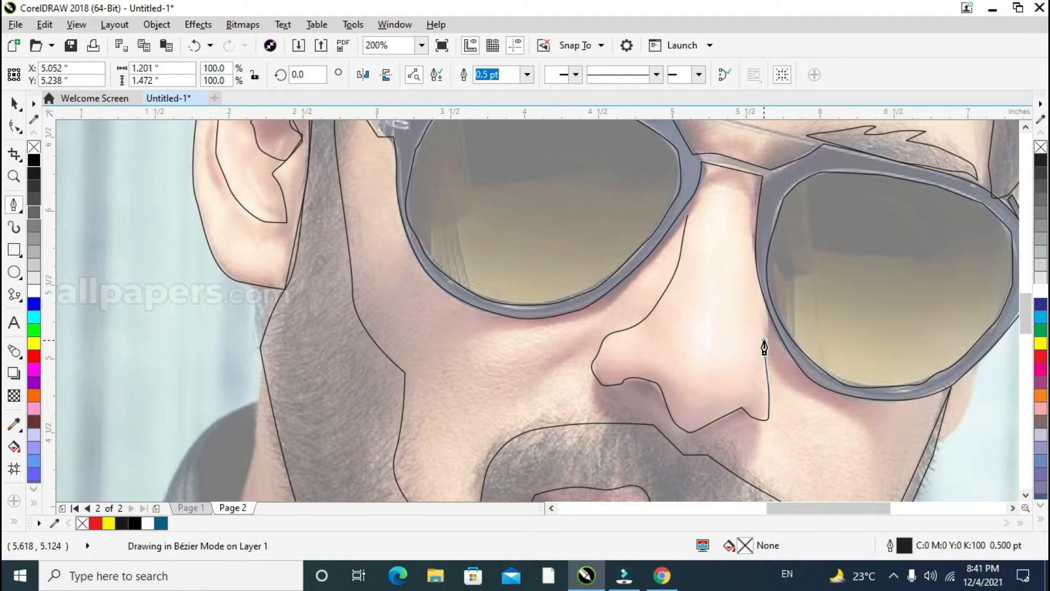
pyautogui.doubleClick(764, 340)
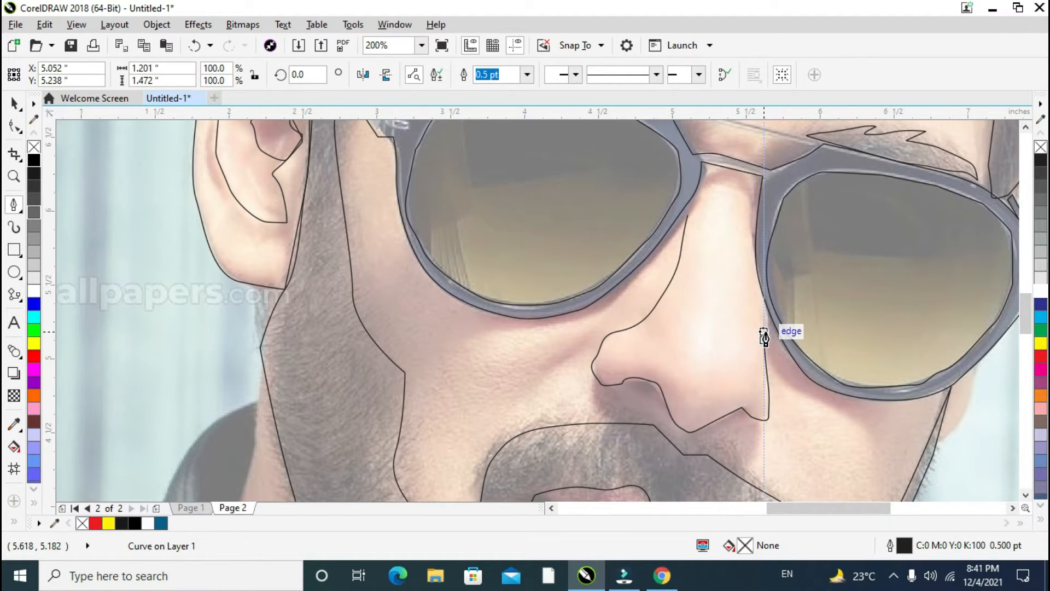
pyautogui.doubleClick(764, 332)
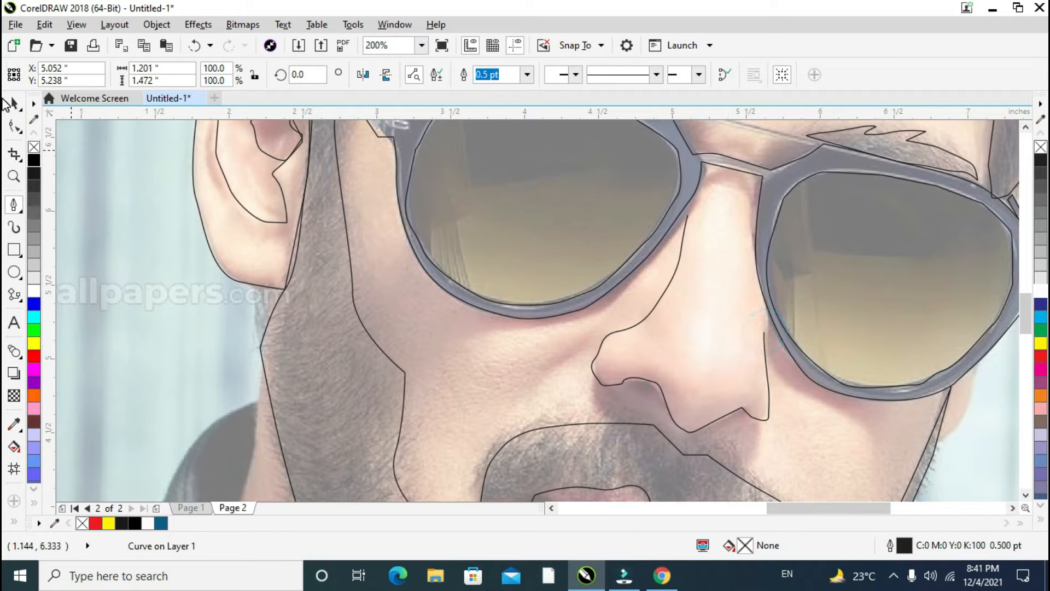
pyautogui.click(17, 102)
# Trace the top edge of the upper lip with the Pen tool, from the left mouth corner to the right one.
pyautogui.scroll(-4, 217, 251)
pyautogui.scroll(-1, 368, 282)
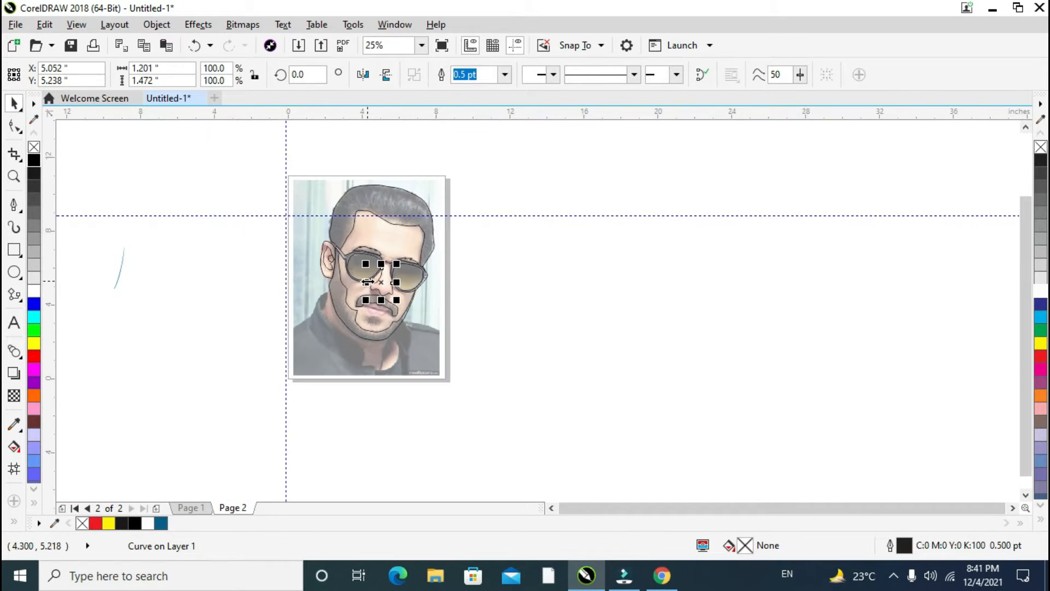
pyautogui.click(372, 198)
pyautogui.scroll(2, 285, 326)
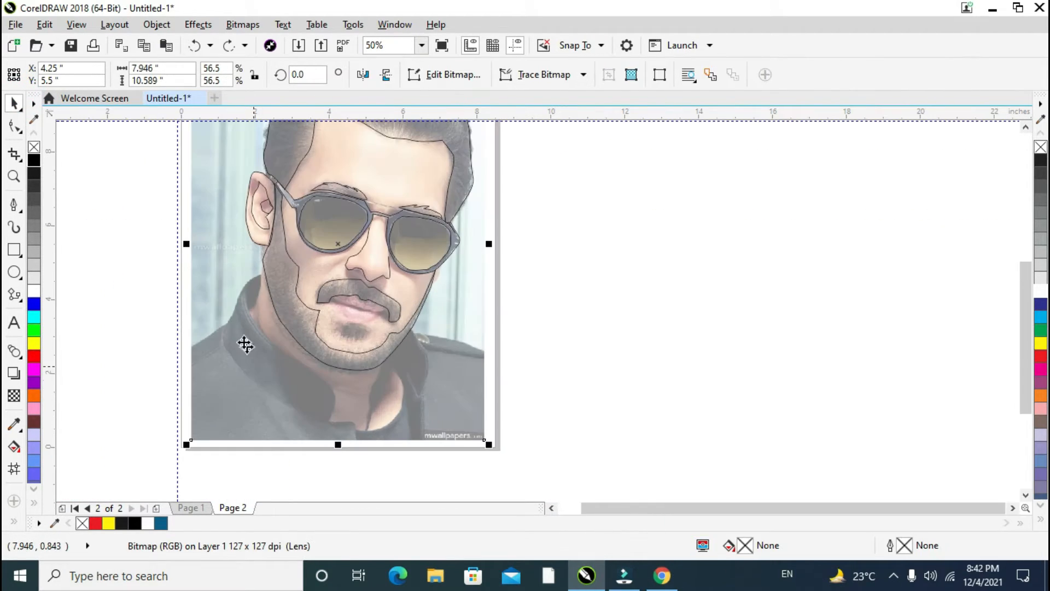
pyautogui.click(13, 204)
pyautogui.scroll(1, 352, 282)
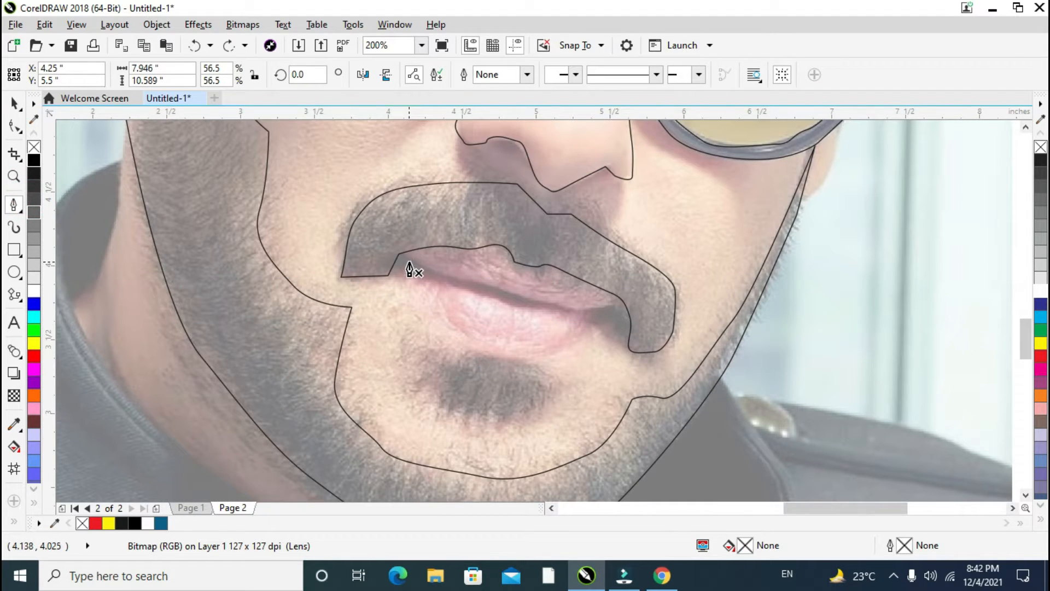
pyautogui.click(399, 254)
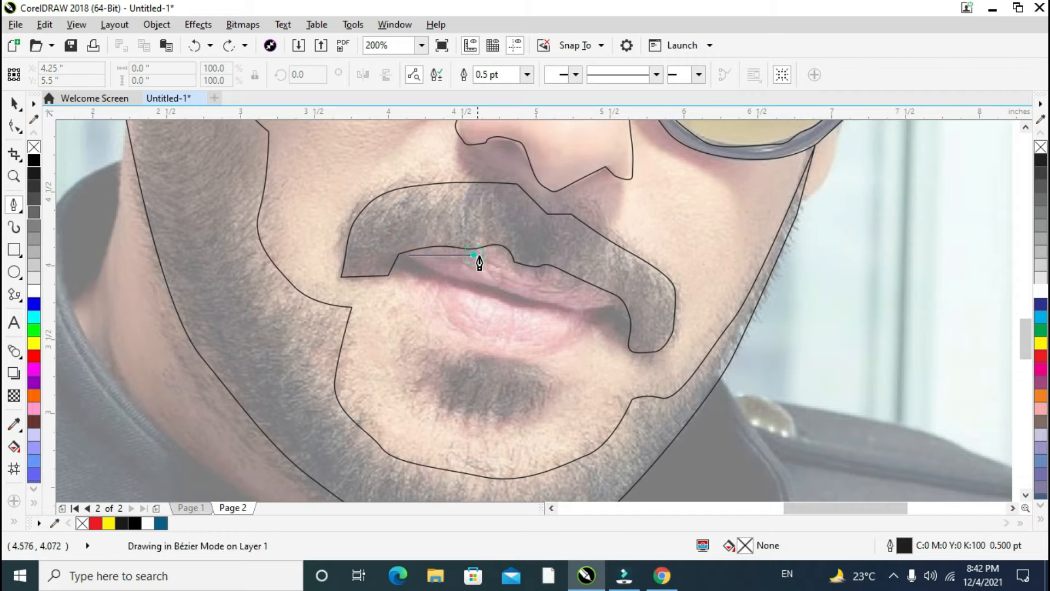
pyautogui.moveTo(523, 280); pyautogui.dragTo(597, 287)
pyautogui.click(620, 298)
# Trace back along the dark line between the lips and close the upper lip shape at the left mouth corner.
pyautogui.click(589, 310)
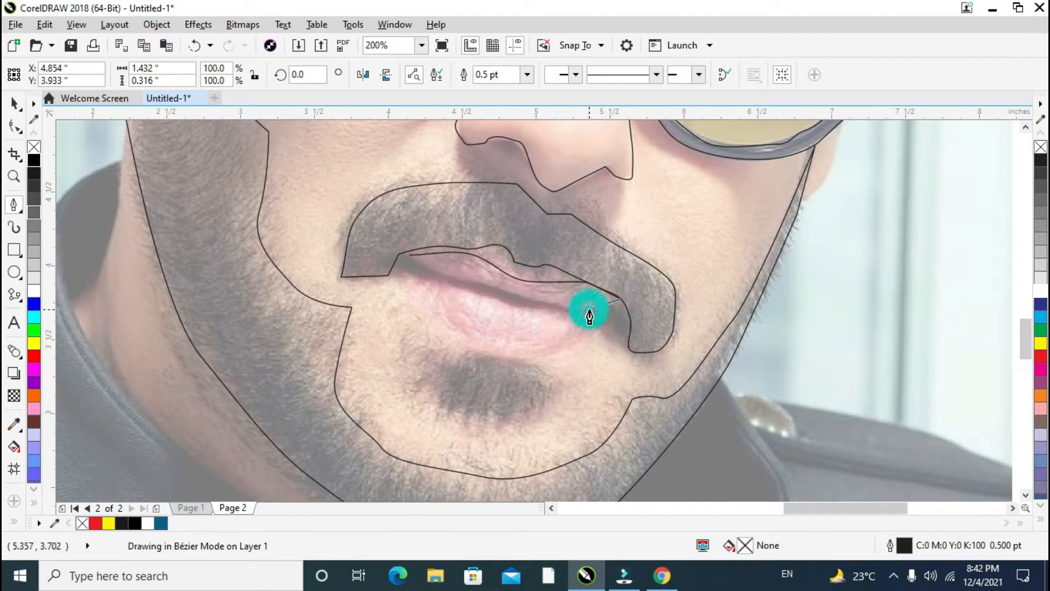
pyautogui.click(556, 305)
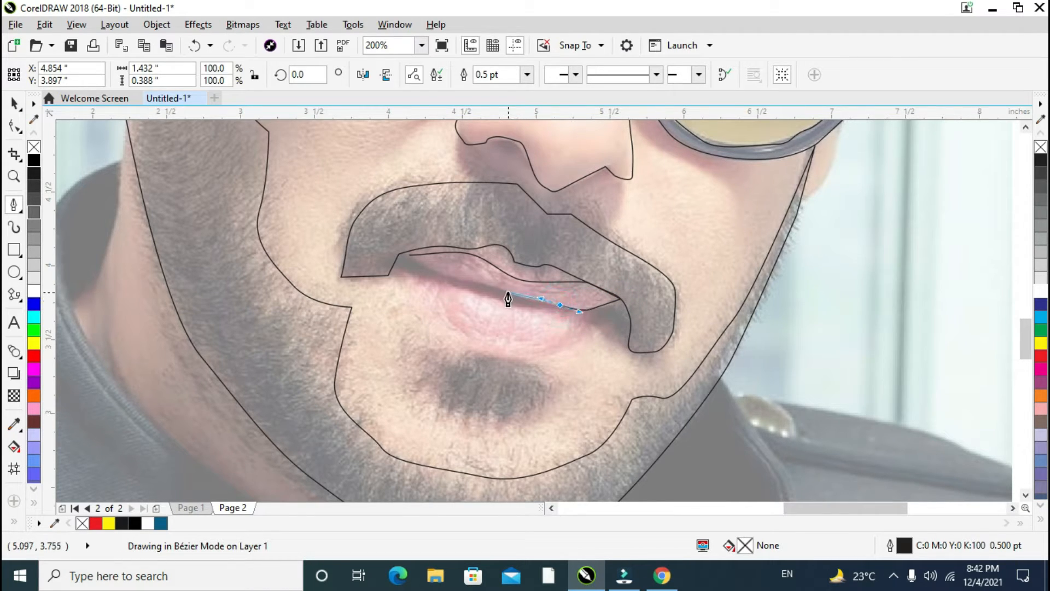
pyautogui.moveTo(504, 291); pyautogui.dragTo(435, 272)
pyautogui.click(409, 261)
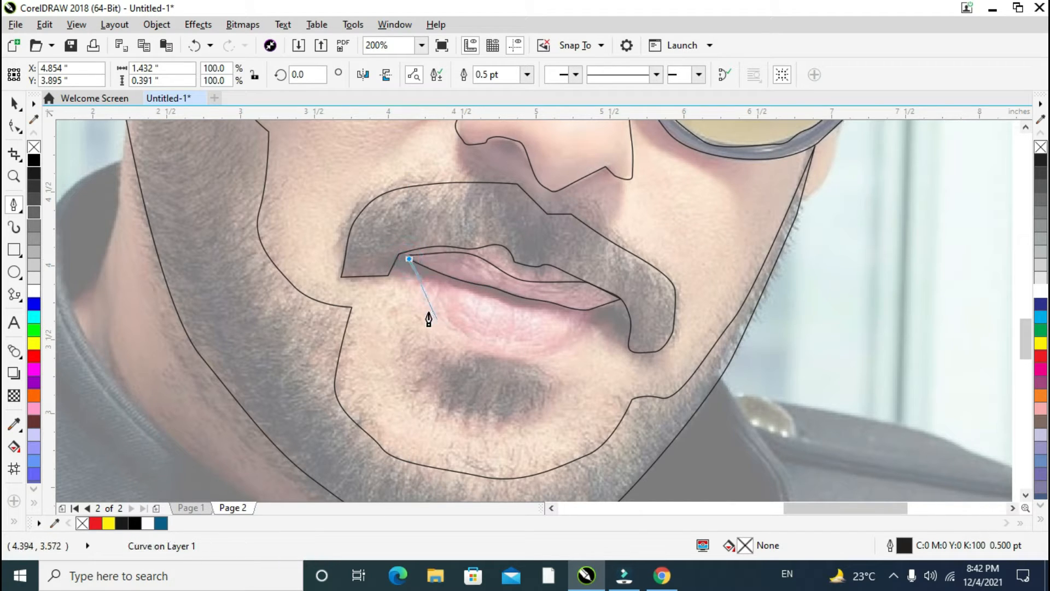
pyautogui.click(409, 263)
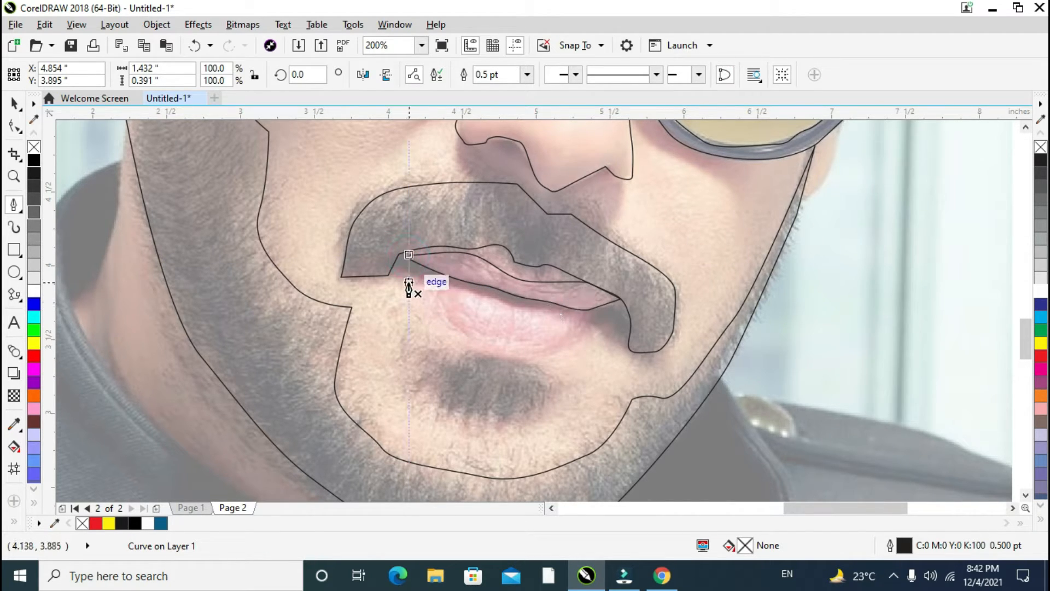
# Draw the bottom edge of the lower lip as a new curve from the left mouth corner around to the right one.
pyautogui.click(400, 276)
pyautogui.moveTo(437, 303); pyautogui.dragTo(452, 321)
pyautogui.click(474, 346)
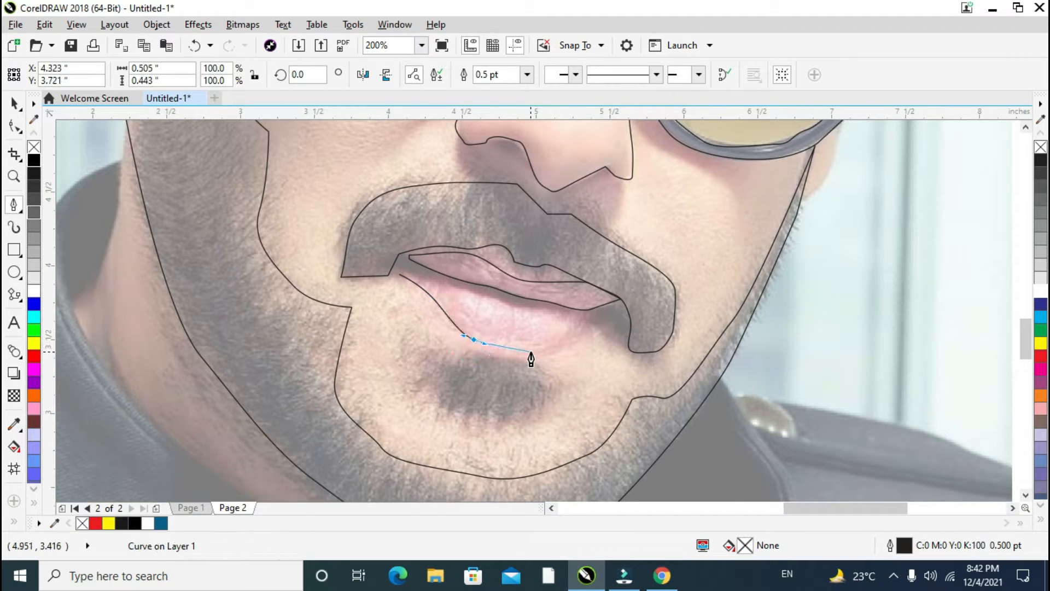
pyautogui.moveTo(532, 352); pyautogui.dragTo(556, 353)
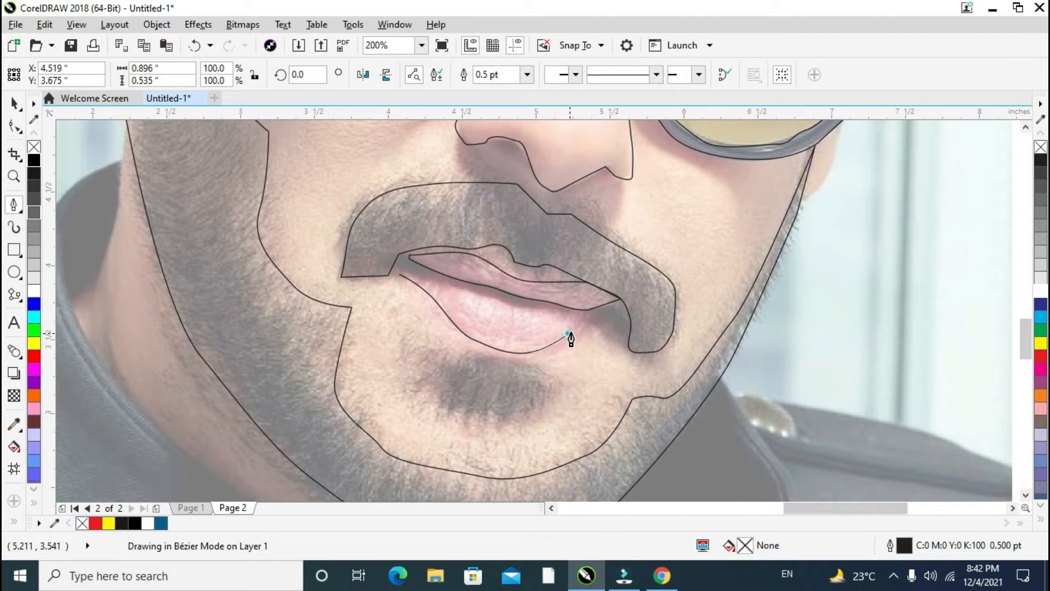
pyautogui.click(590, 313)
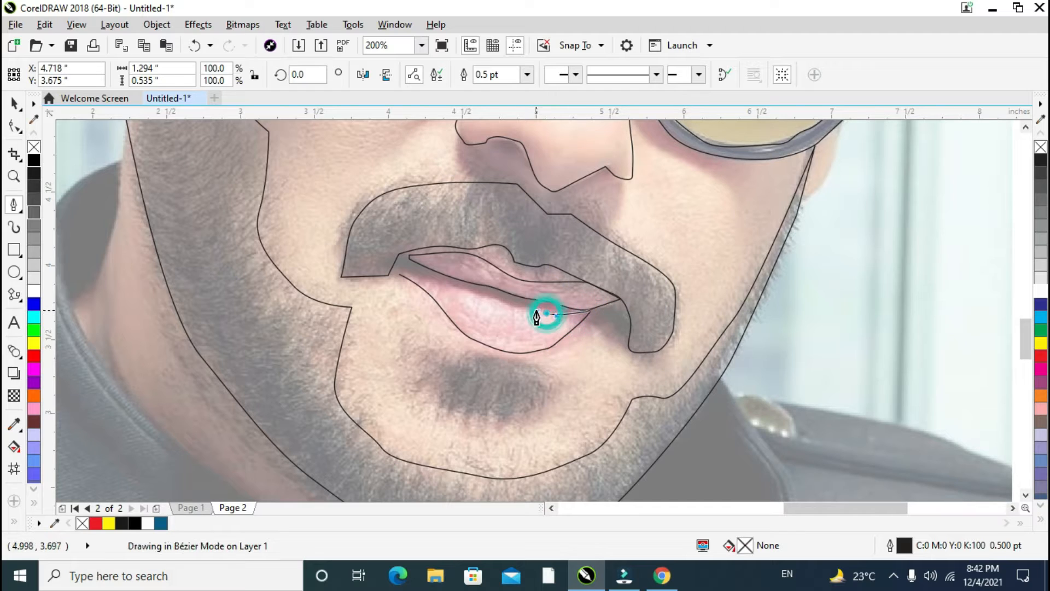
# Trace the top edge of the lower lip back to the left and close the shape at its starting node.
pyautogui.moveTo(503, 304); pyautogui.dragTo(458, 287)
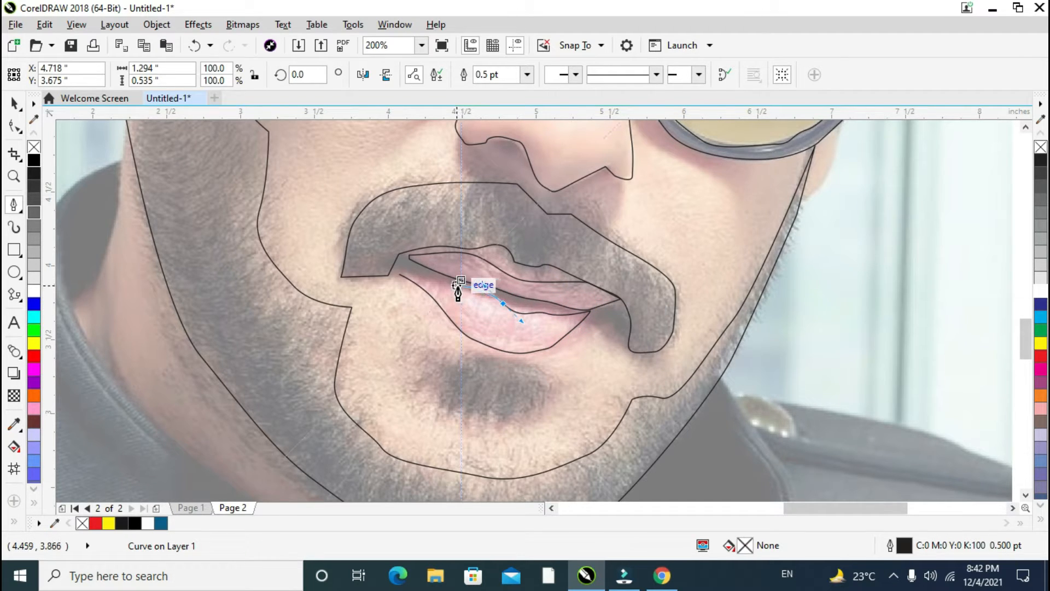
pyautogui.press('z')
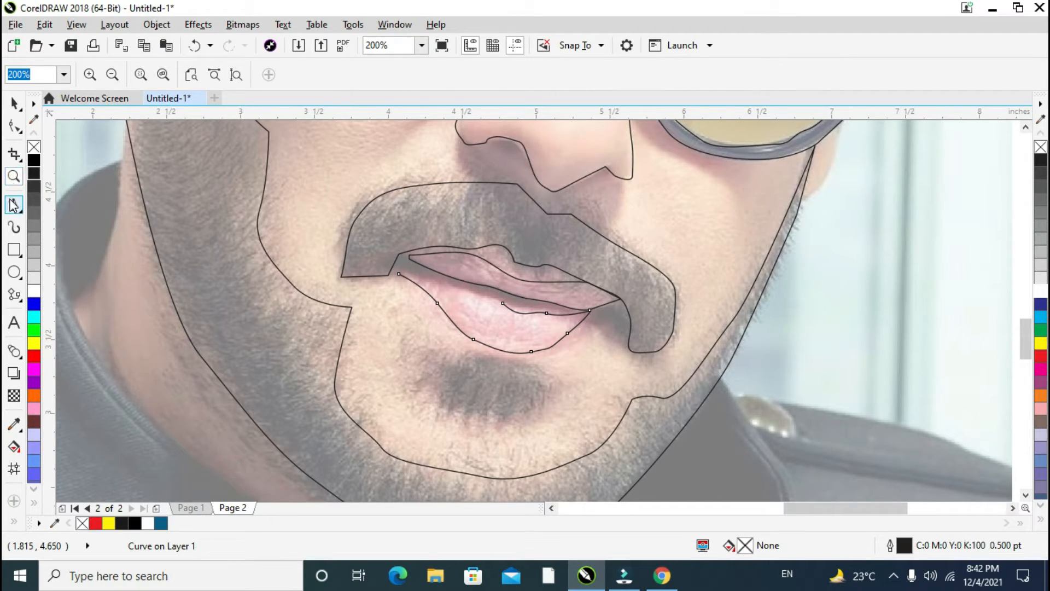
pyautogui.click(13, 204)
pyautogui.click(503, 303)
pyautogui.moveTo(463, 289); pyautogui.dragTo(451, 285)
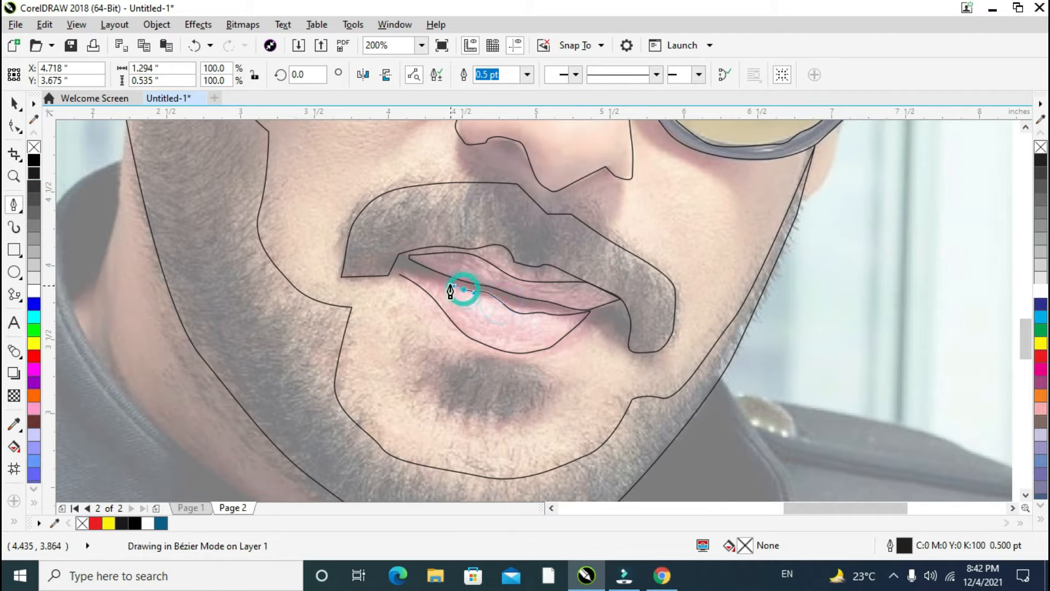
pyautogui.hotkey('ctrl', 'z')
pyautogui.click(403, 276)
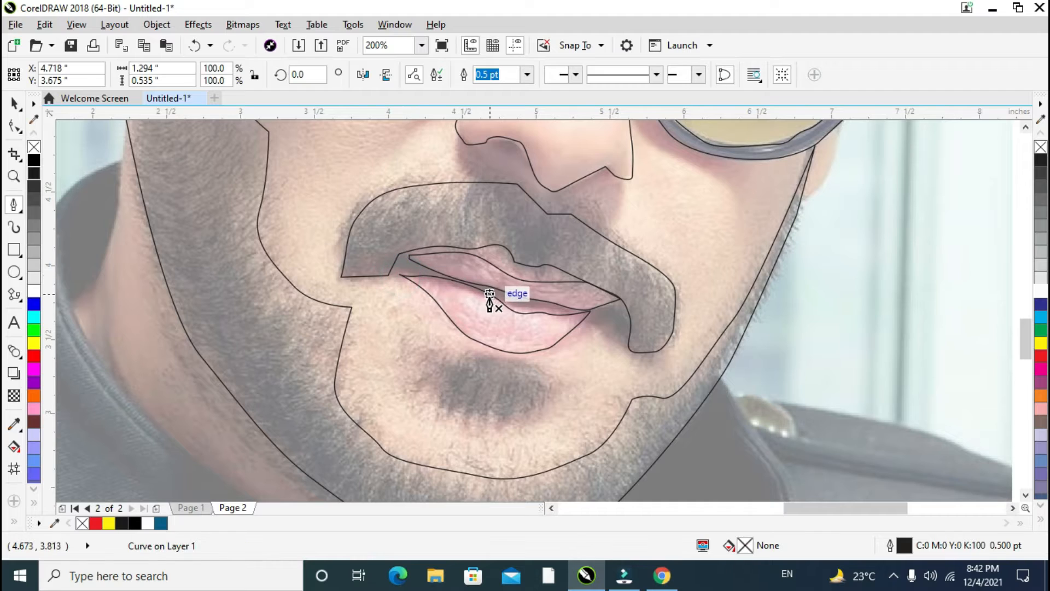
# Delete the surplus middle node on the lower lip's top edge and adjust the curve handles to smooth that edge.
pyautogui.click(22, 131)
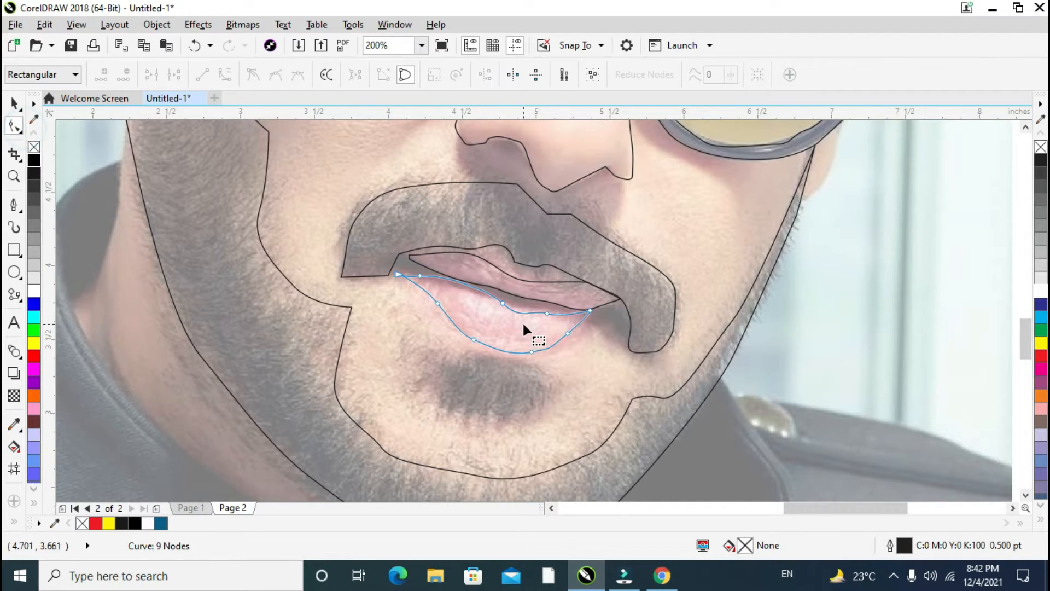
pyautogui.click(502, 304)
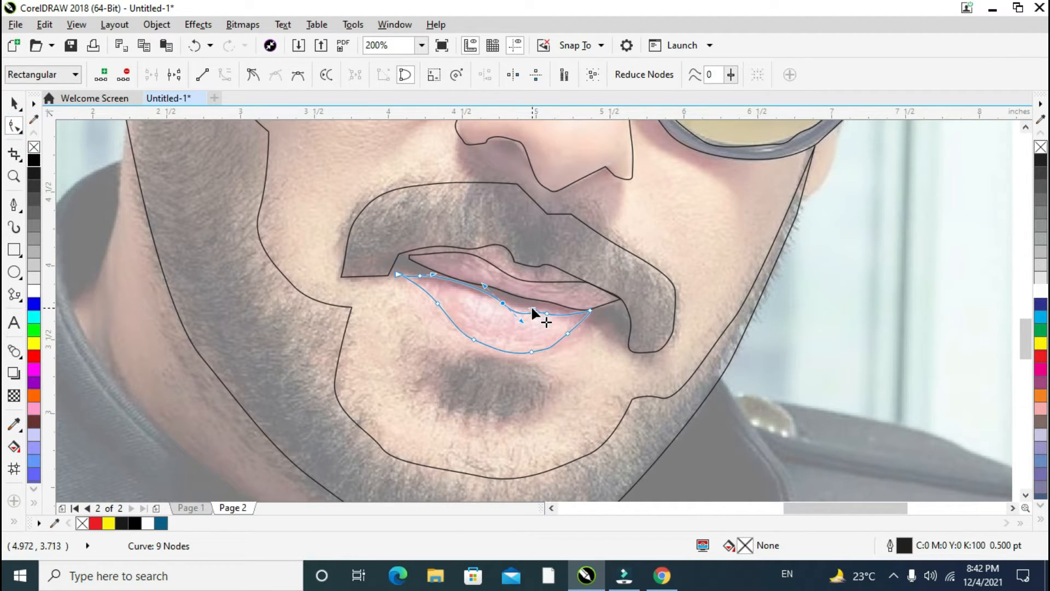
pyautogui.press('Delete')
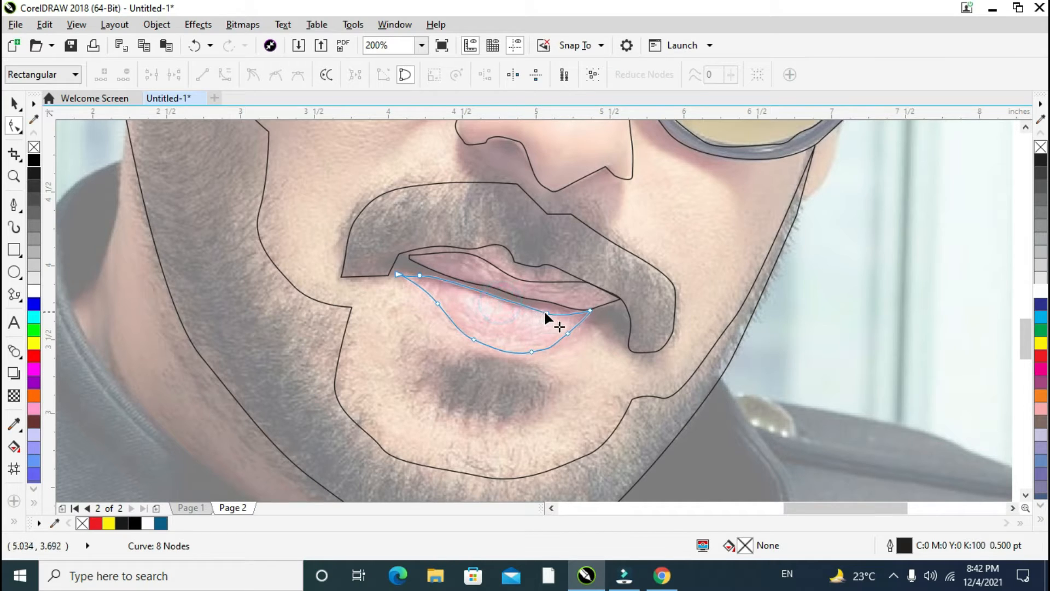
pyautogui.click(546, 313)
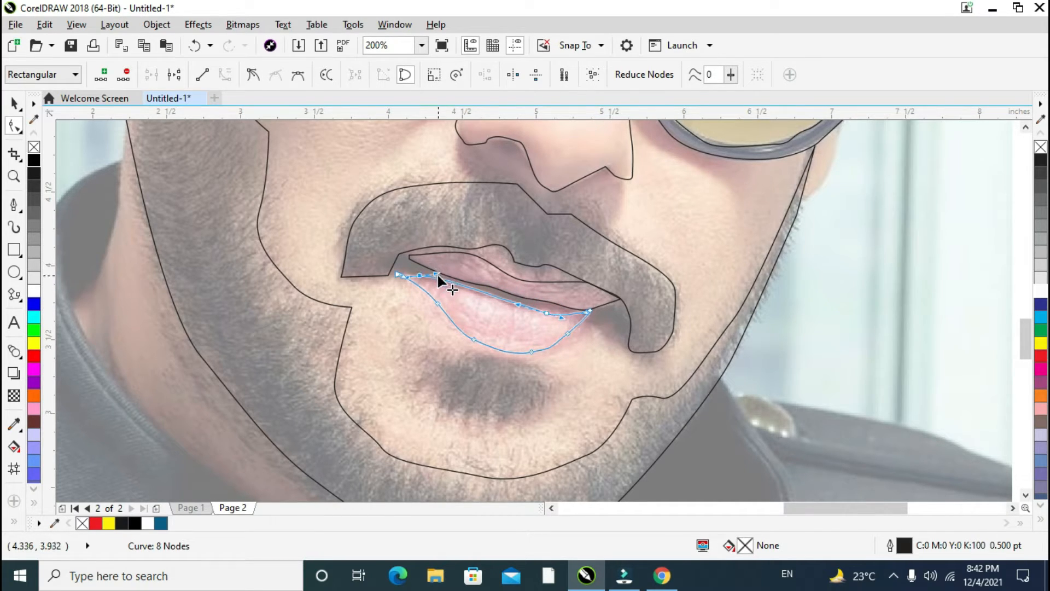
pyautogui.moveTo(438, 273); pyautogui.dragTo(463, 300)
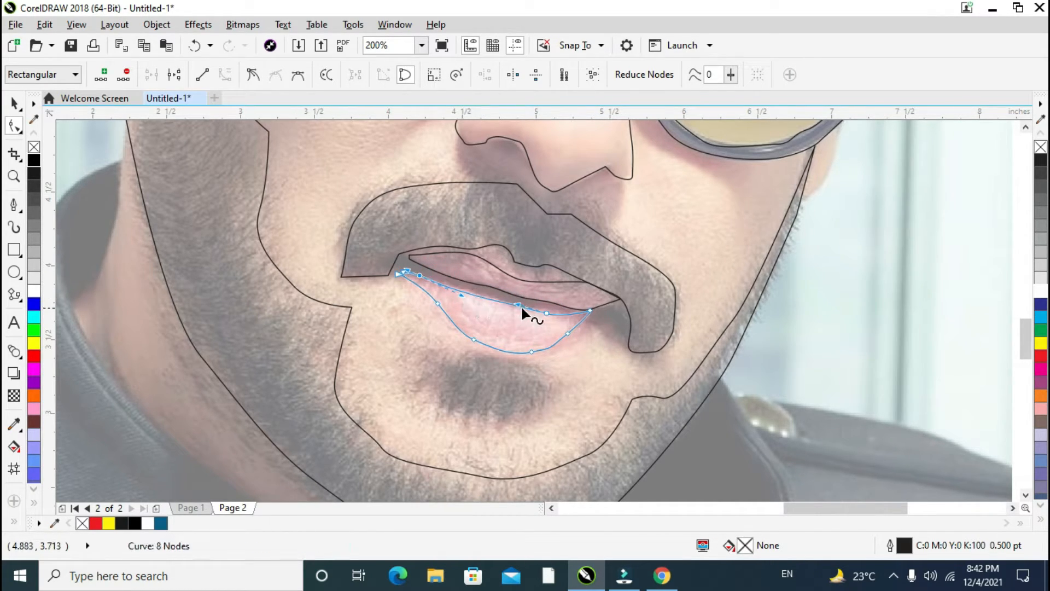
pyautogui.moveTo(547, 312); pyautogui.dragTo(539, 302)
# Delete two surplus nodes from the bottom edge of the upper lip shape with the Shape tool.
pyautogui.click(599, 305)
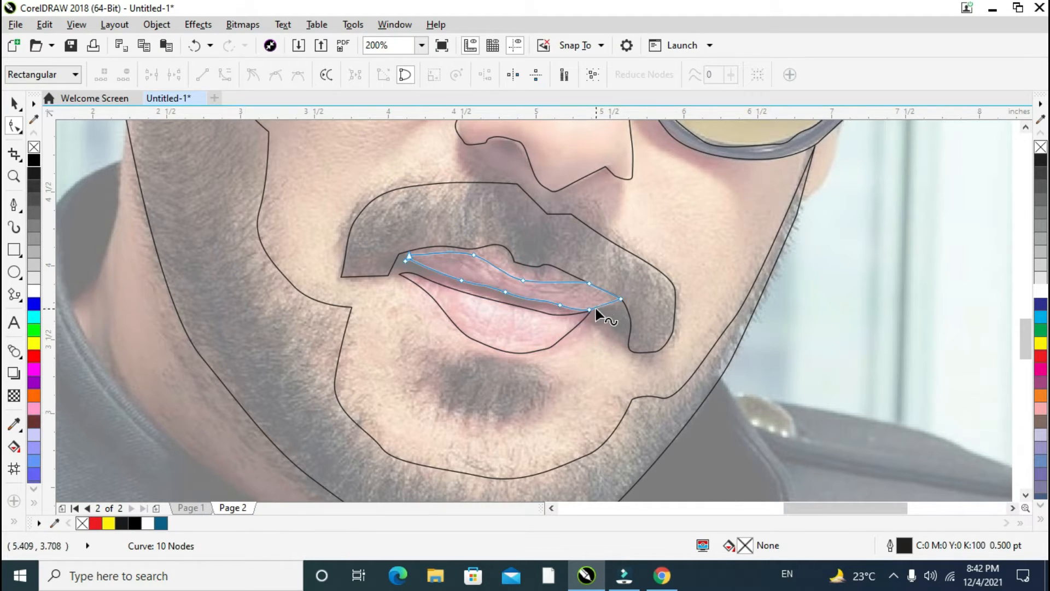
pyautogui.doubleClick(589, 310)
pyautogui.click(558, 302)
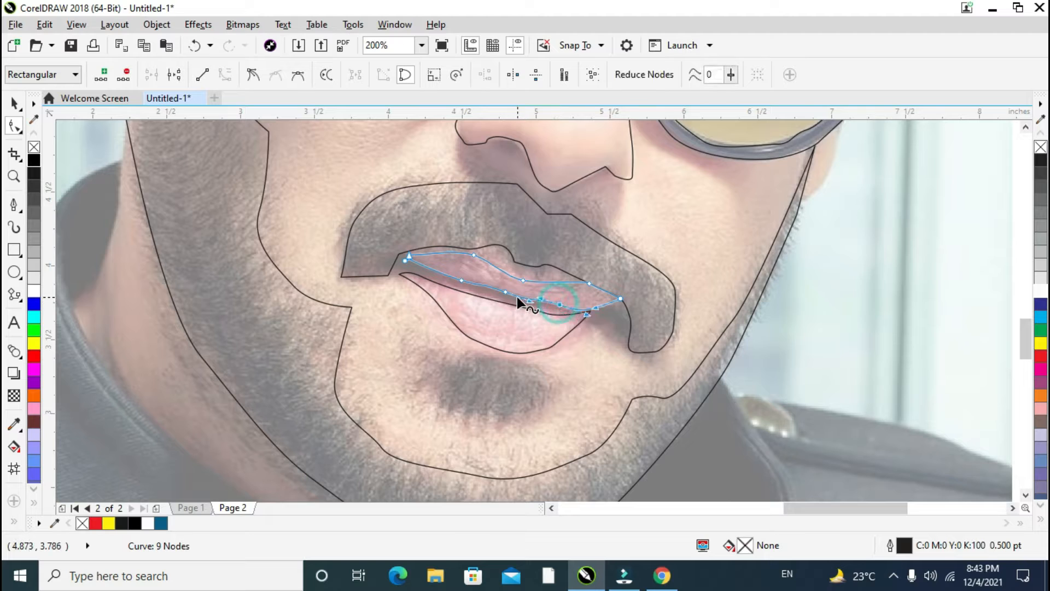
pyautogui.doubleClick(504, 294)
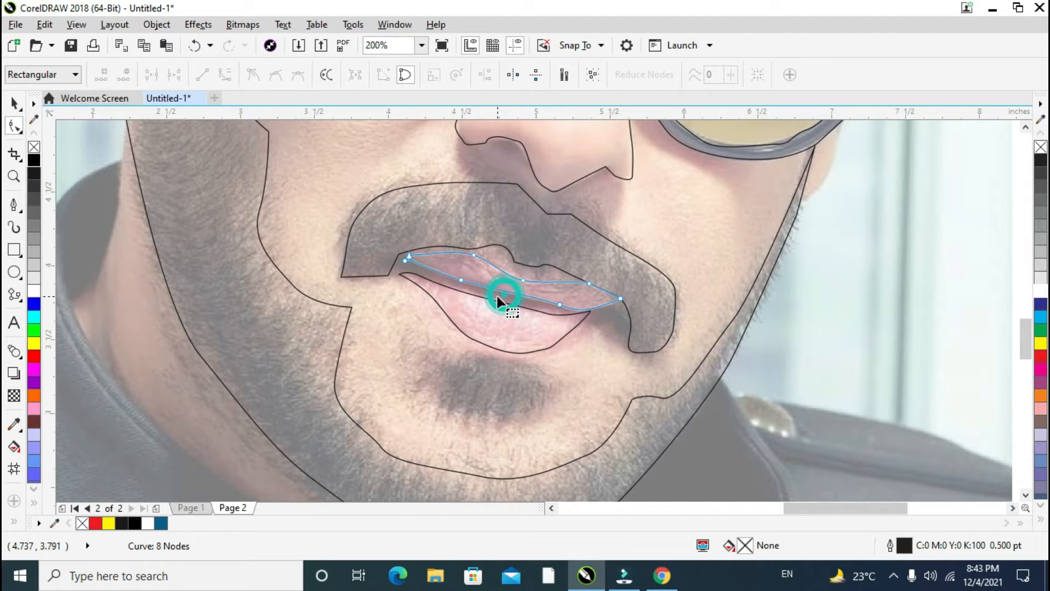
pyautogui.click(456, 278)
pyautogui.click(403, 259)
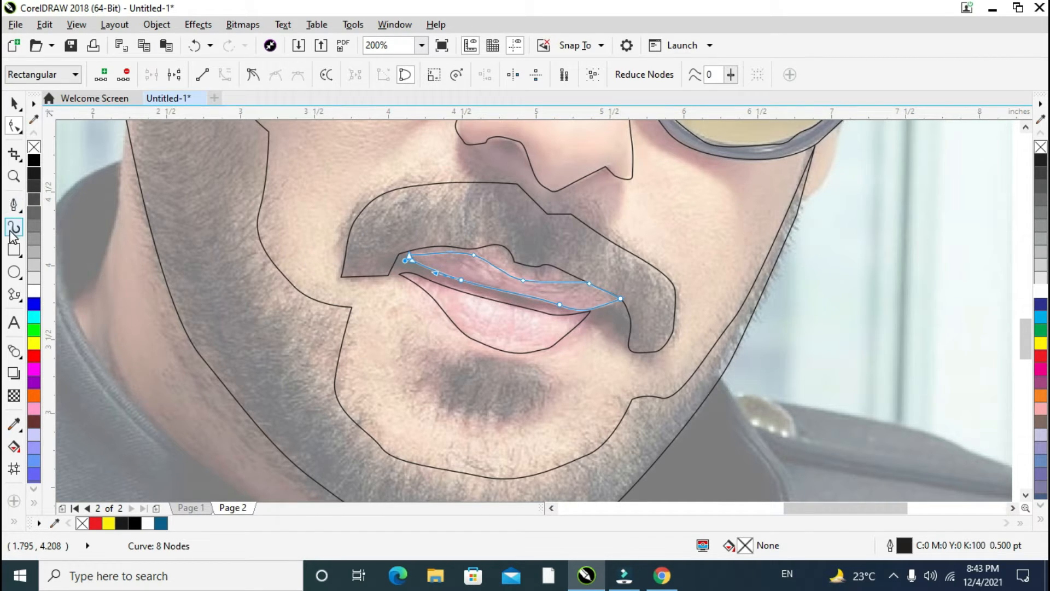
pyautogui.click(14, 205)
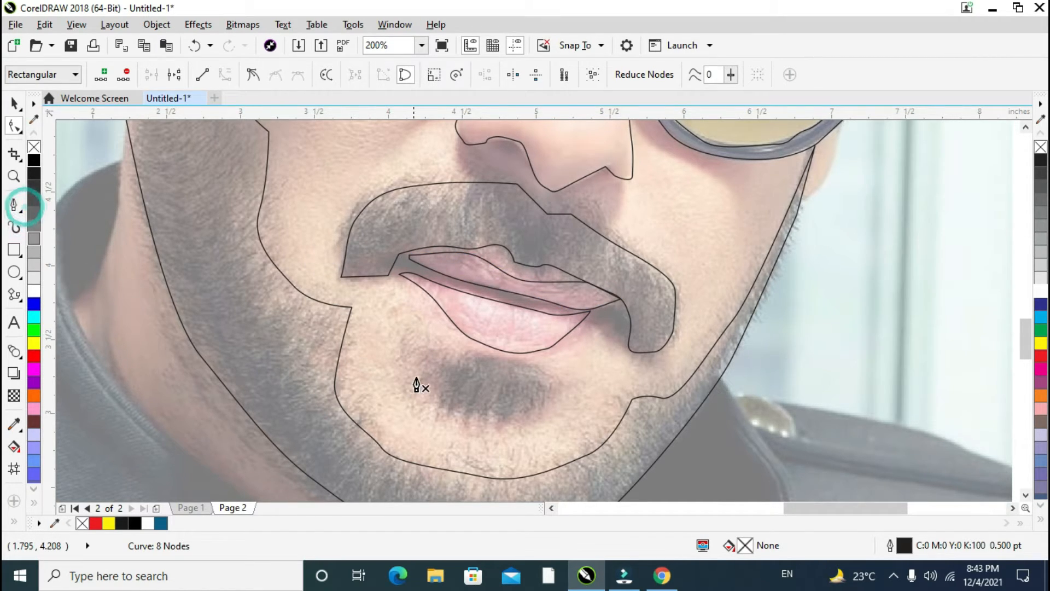
# Trace the soul patch below the lower lip as a closed curve about 0.72 by 0.45 inches.
pyautogui.click(446, 365)
pyautogui.moveTo(491, 354); pyautogui.dragTo(539, 392)
pyautogui.moveTo(532, 406); pyautogui.dragTo(446, 377)
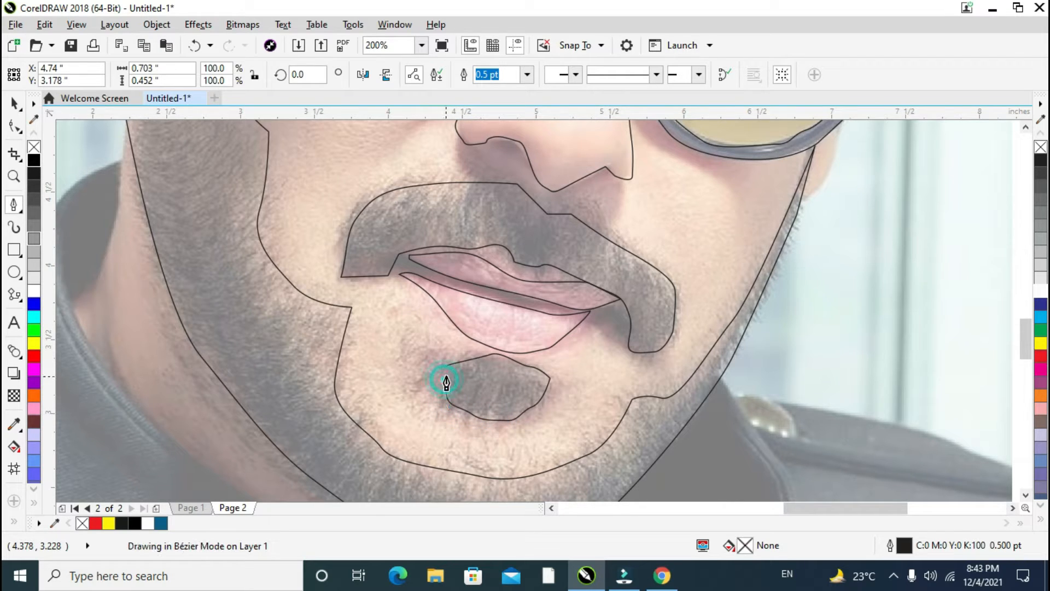
pyautogui.click(449, 366)
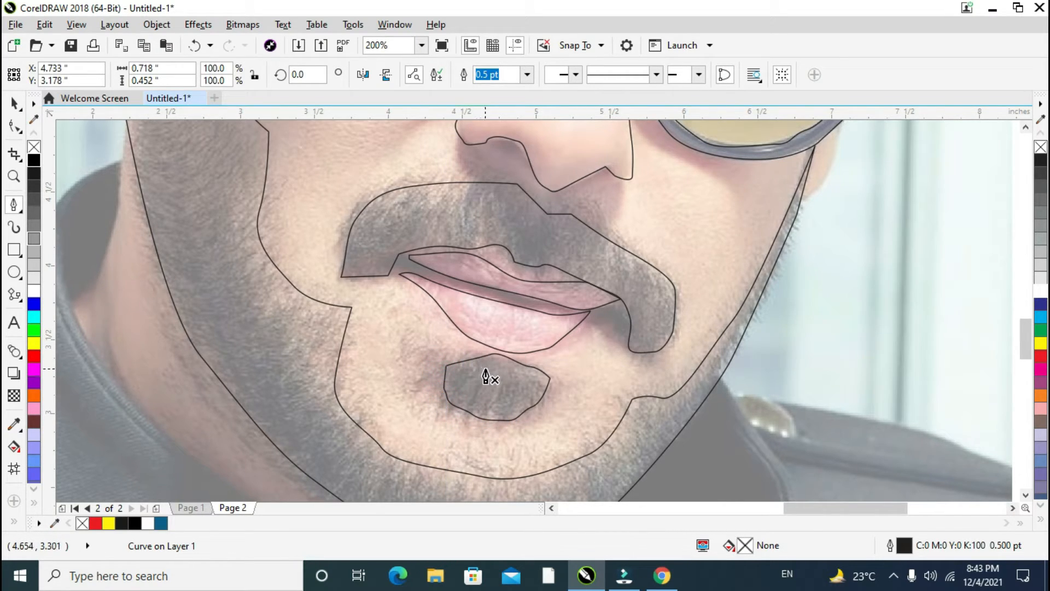
pyautogui.scroll(-2, 485, 376)
pyautogui.click(15, 103)
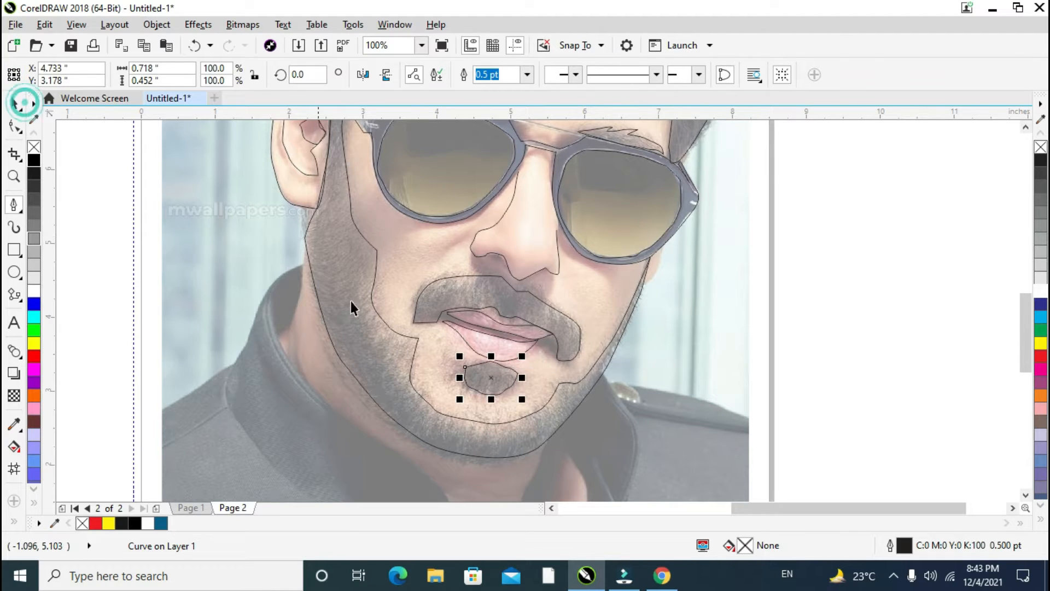
pyautogui.scroll(-1, 361, 290)
pyautogui.scroll(1, 383, 263)
pyautogui.scroll(-1, 390, 251)
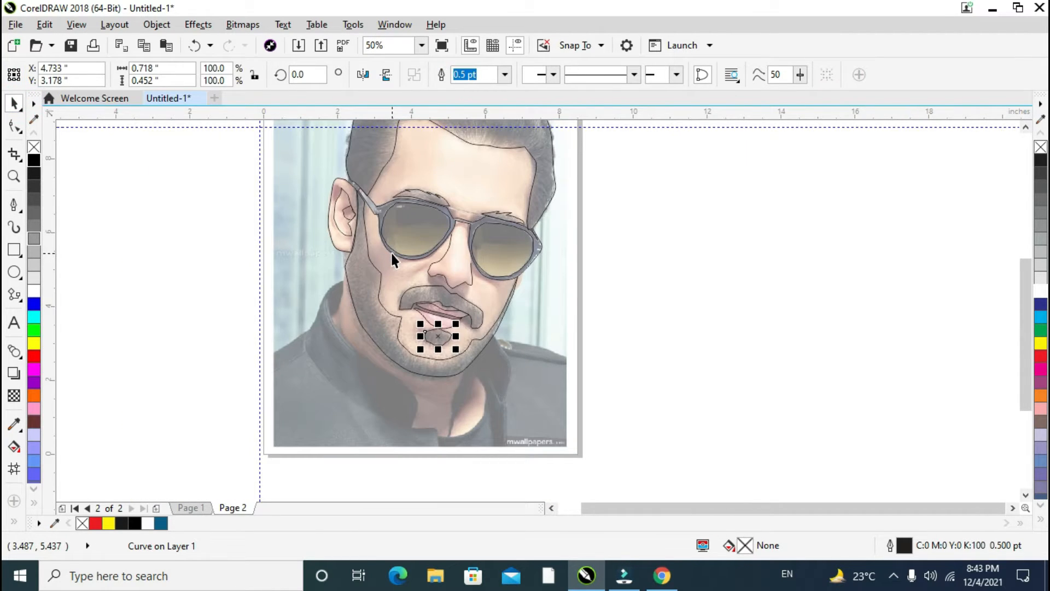
pyautogui.scroll(-1, 391, 317)
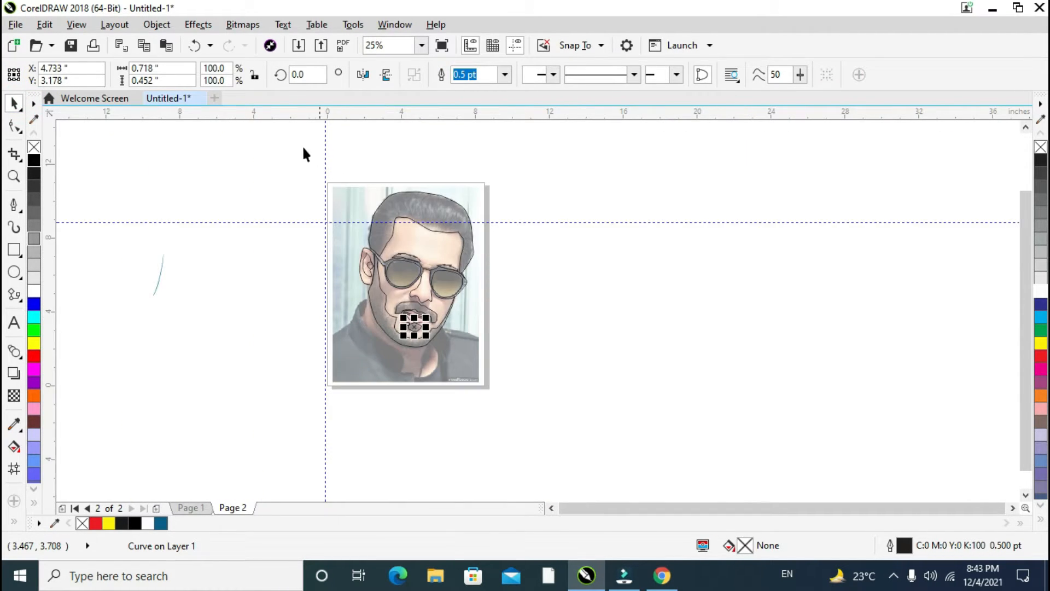
pyautogui.click(357, 335)
pyautogui.scroll(1, 609, 457)
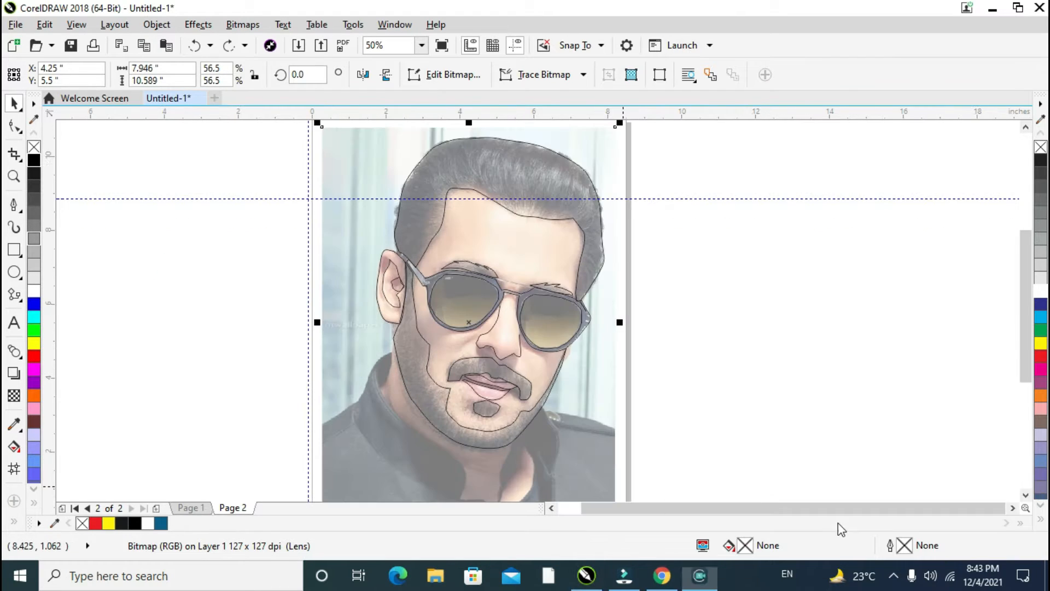
pyautogui.scroll(1, 401, 250)
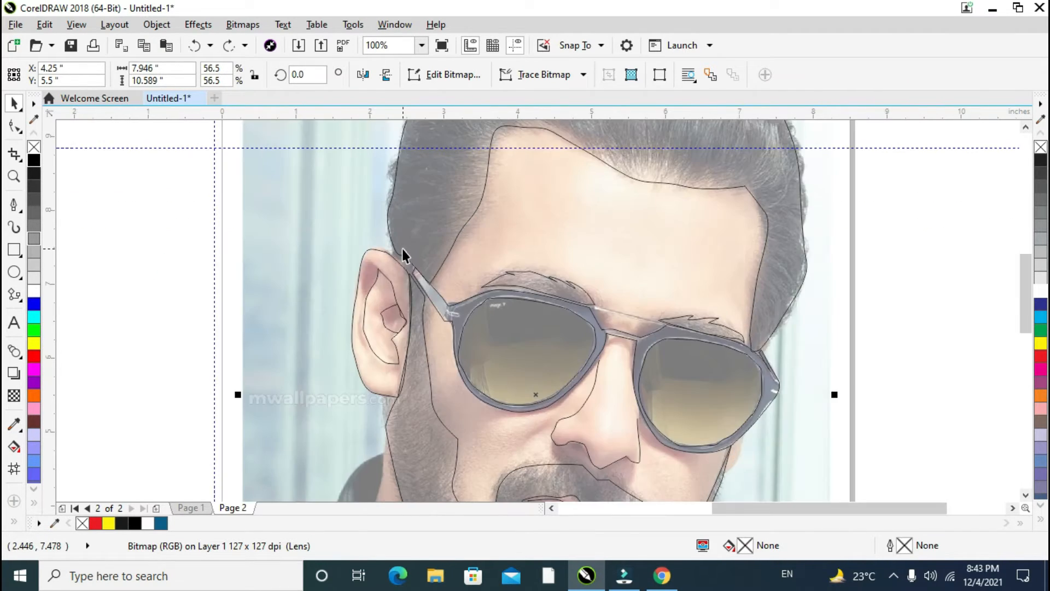
pyautogui.scroll(-2, 402, 249)
# Fill both eyebrow shapes together with black.
pyautogui.click(435, 257)
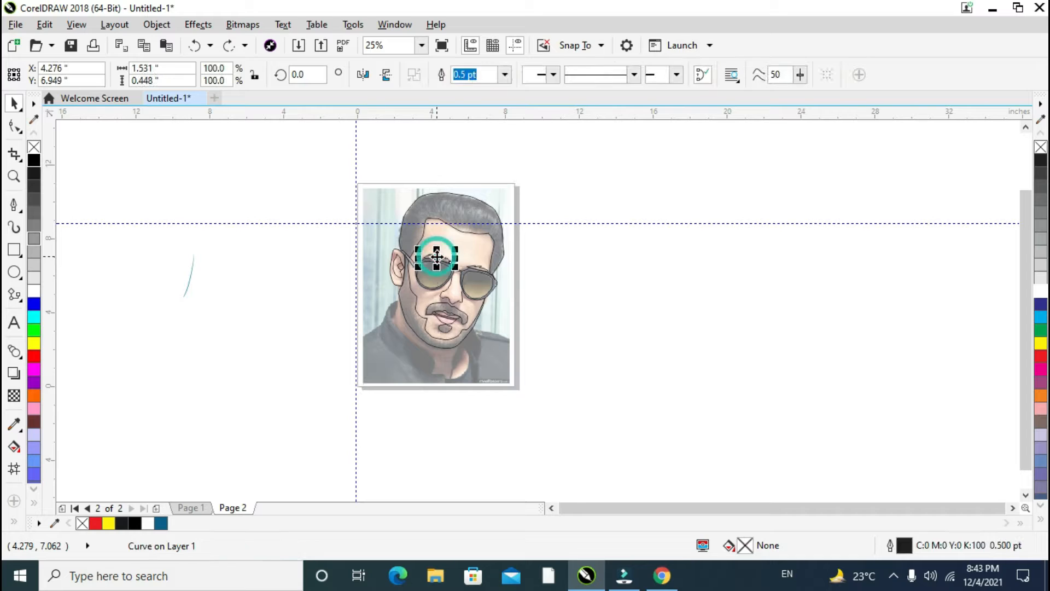
pyautogui.scroll(1, 435, 257)
pyautogui.keyDown('shift'); pyautogui.click(526, 279); pyautogui.keyUp('shift')
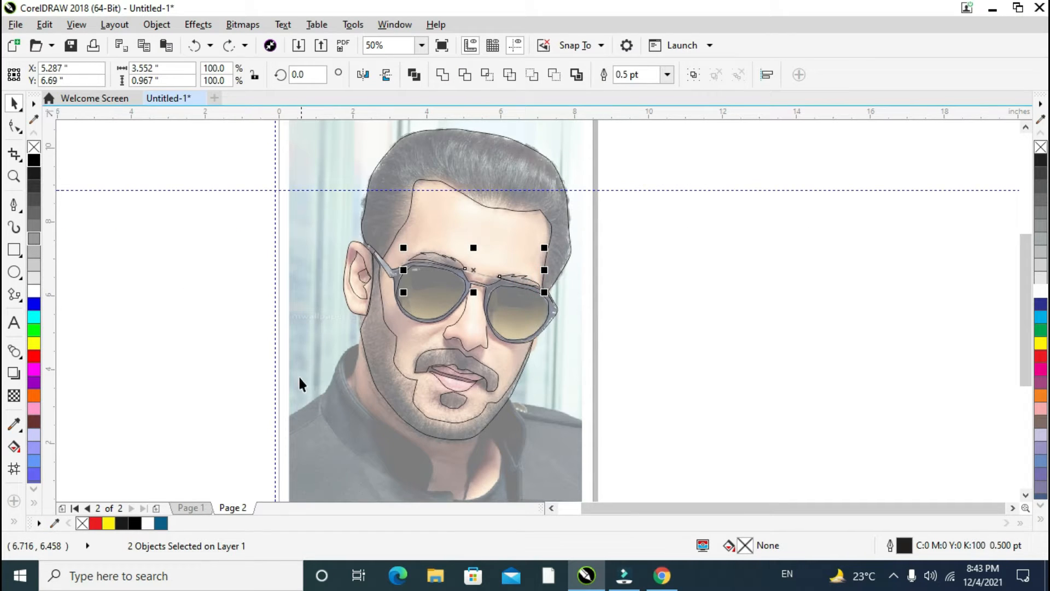
pyautogui.click(134, 523)
pyautogui.click(134, 523)
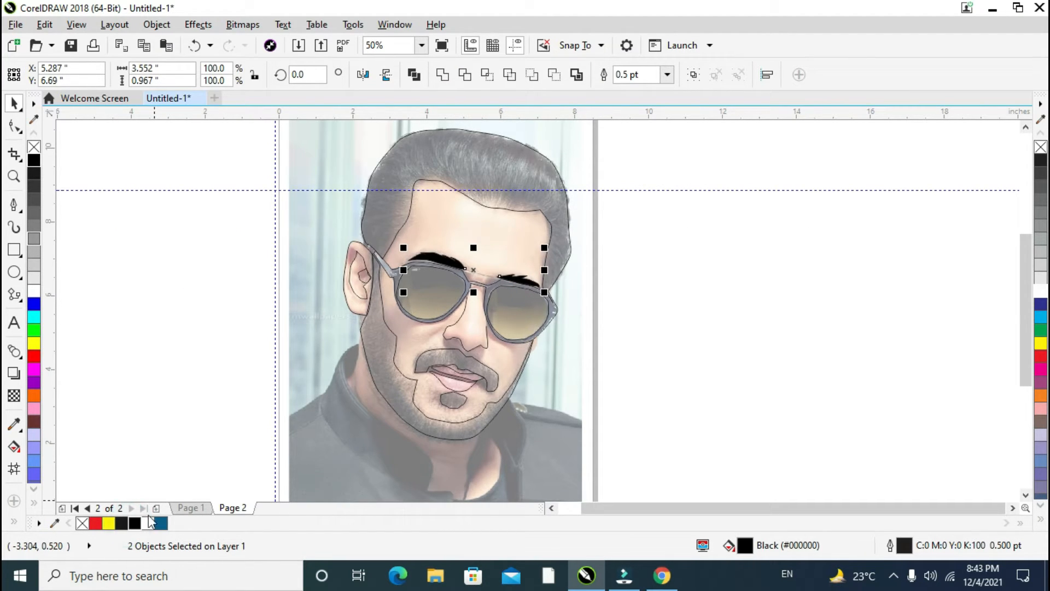
pyautogui.click(676, 272)
pyautogui.click(491, 375)
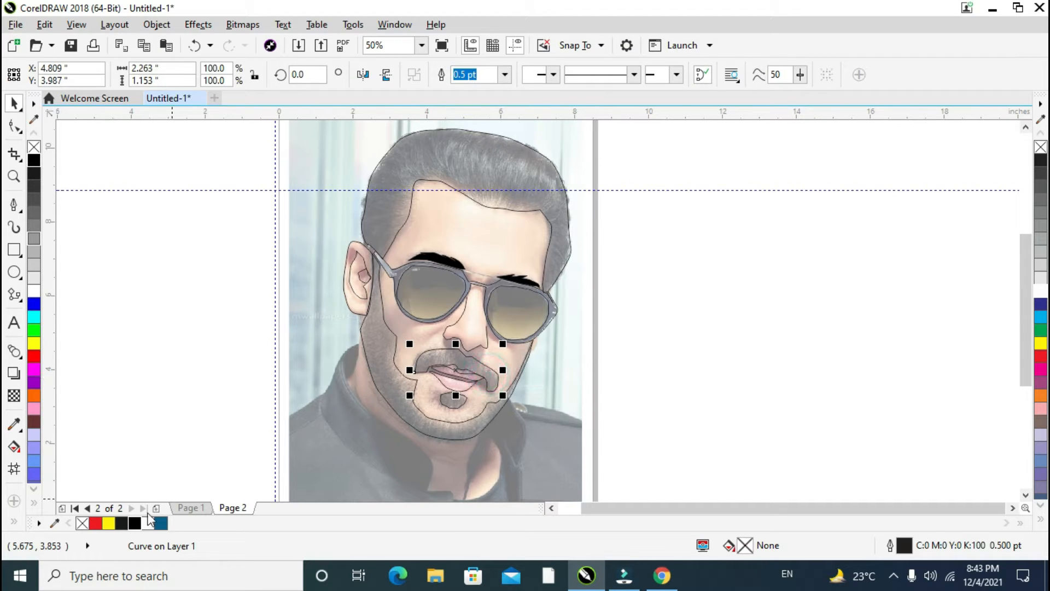
pyautogui.click(134, 523)
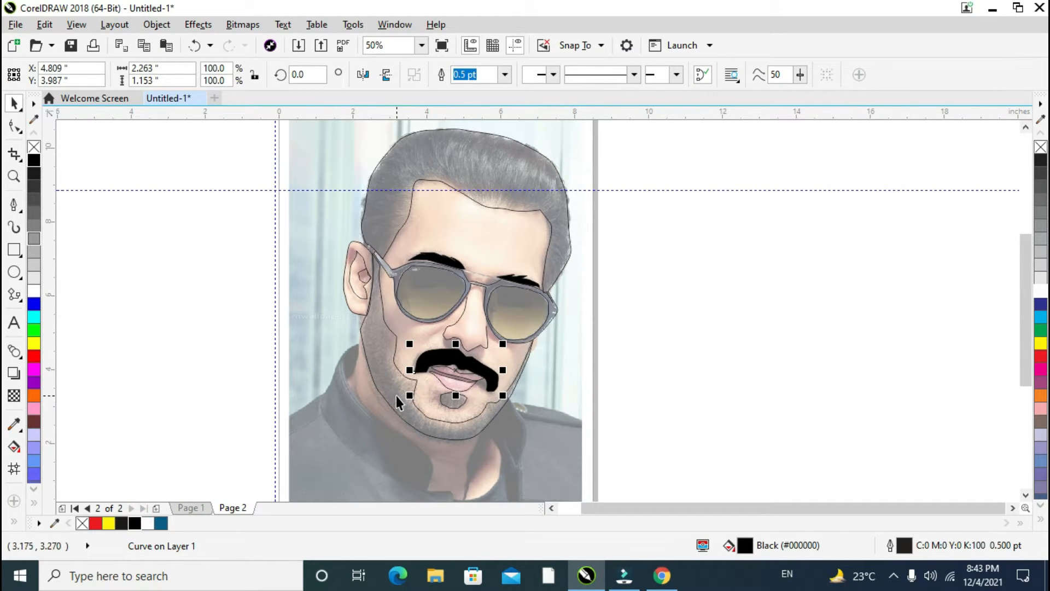
pyautogui.hotkey('ctrl', 'z')
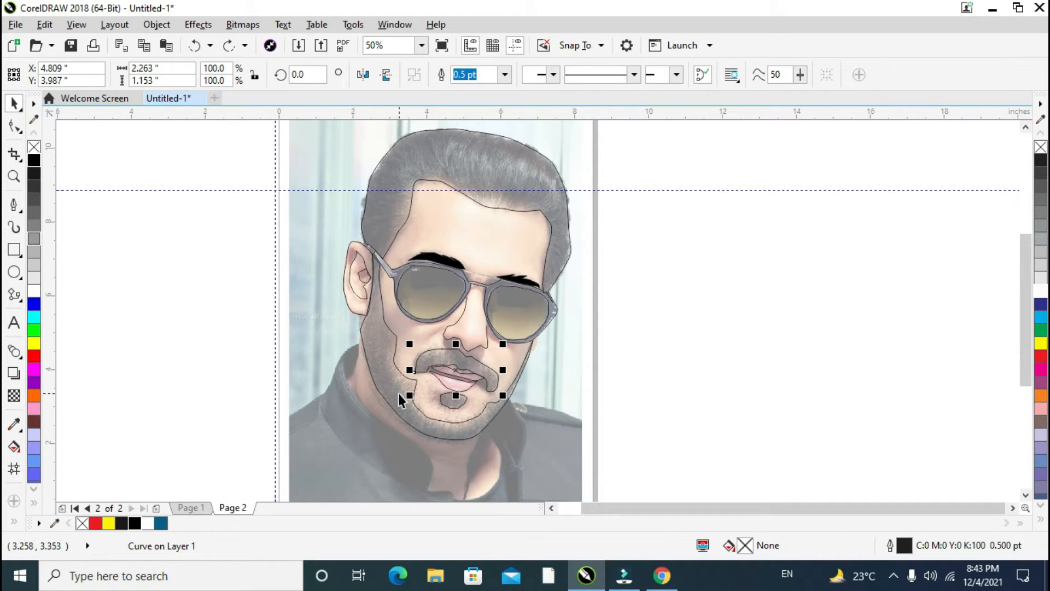
# Delete the surplus nodes along the moustache's top edge and reposition the remaining ones so that edge follows a smooth curve.
pyautogui.scroll(2, 491, 323)
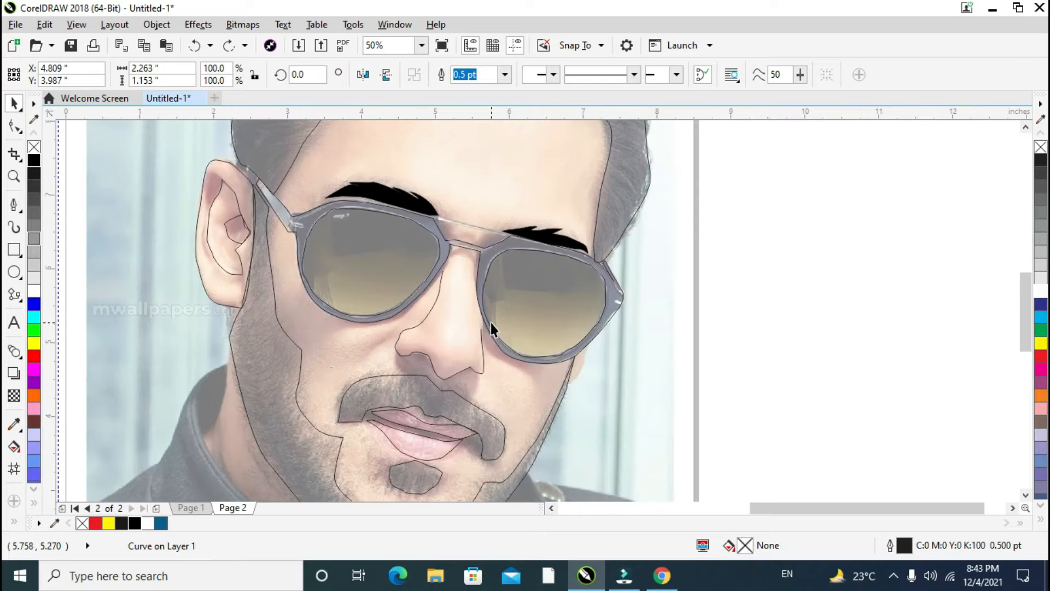
pyautogui.click(13, 127)
pyautogui.scroll(2, 294, 363)
pyautogui.click(520, 385)
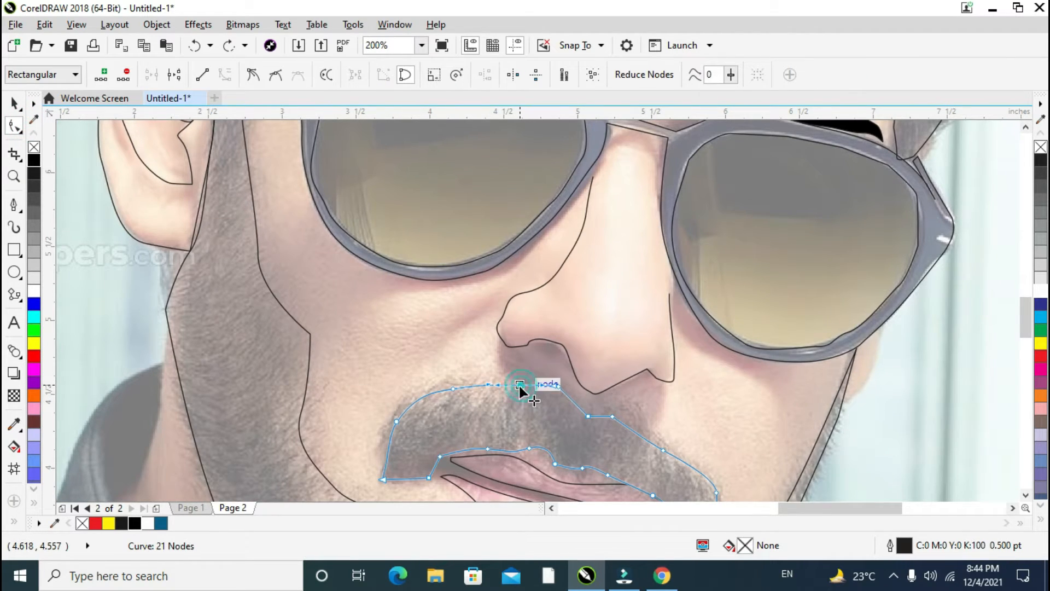
pyautogui.doubleClick(555, 386)
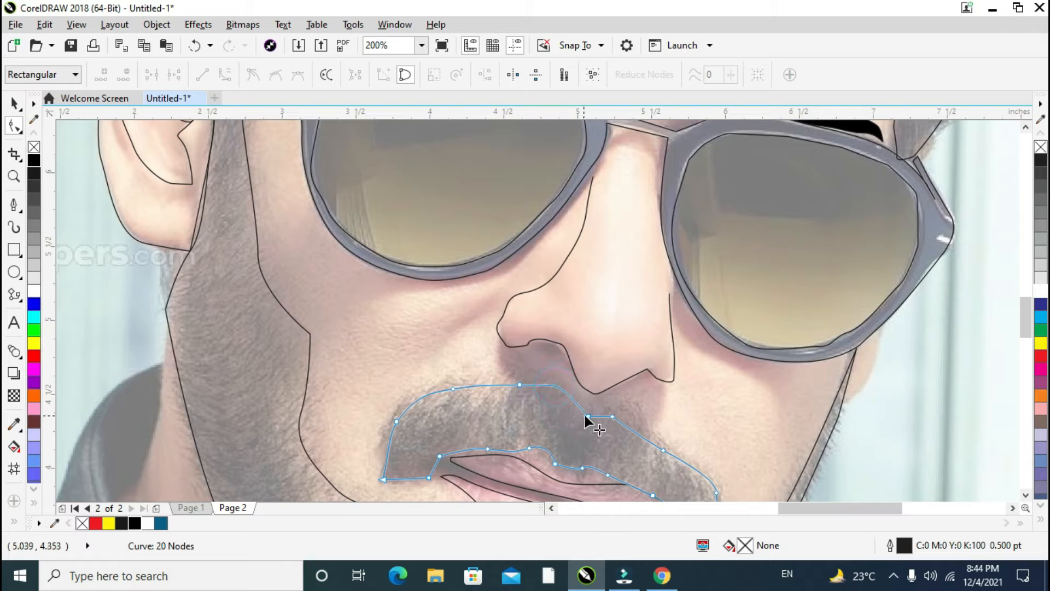
pyautogui.doubleClick(585, 415)
pyautogui.moveTo(519, 386); pyautogui.dragTo(455, 394)
pyautogui.moveTo(664, 450)
pyautogui.mouseDown()
pyautogui.moveTo(675, 452)
pyautogui.moveTo(671, 444)
pyautogui.mouseUp()
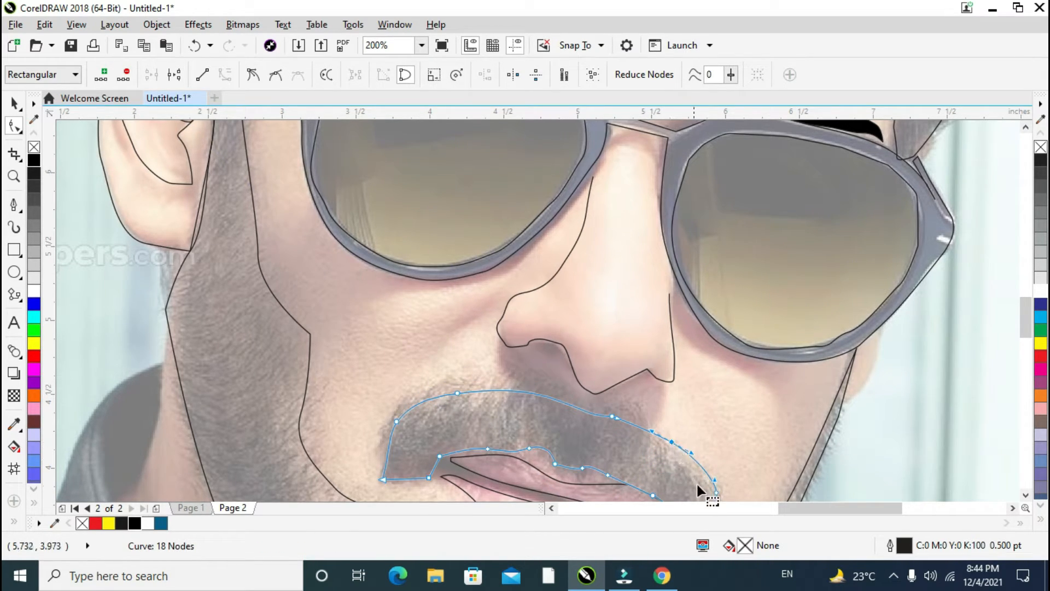
# Fill the reshaped moustache with black and deselect it.
pyautogui.scroll(-3, 697, 485)
pyautogui.moveTo(1025, 306); pyautogui.dragTo(1028, 318)
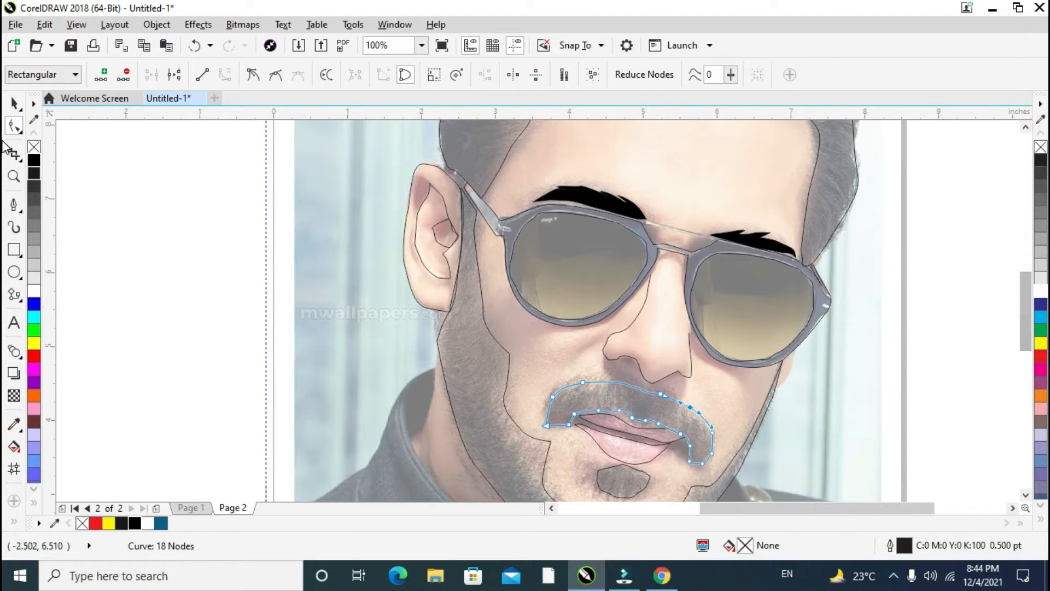
pyautogui.click(14, 103)
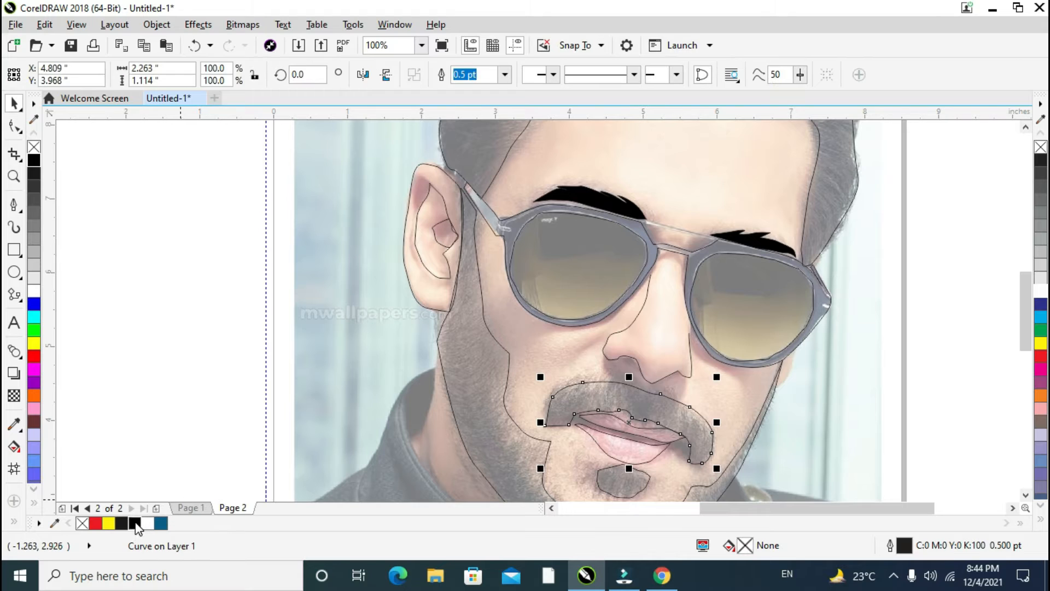
pyautogui.click(134, 523)
pyautogui.click(280, 417)
pyautogui.scroll(-1, 657, 450)
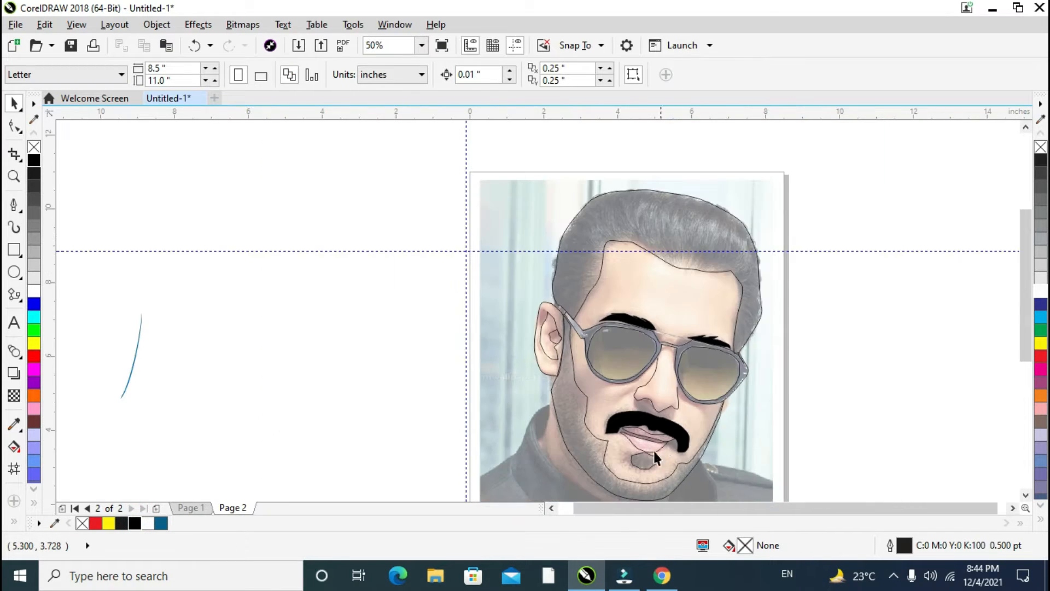
# Fill the soul patch and the beard shape with black.
pyautogui.scroll(1, 655, 448)
pyautogui.click(645, 461)
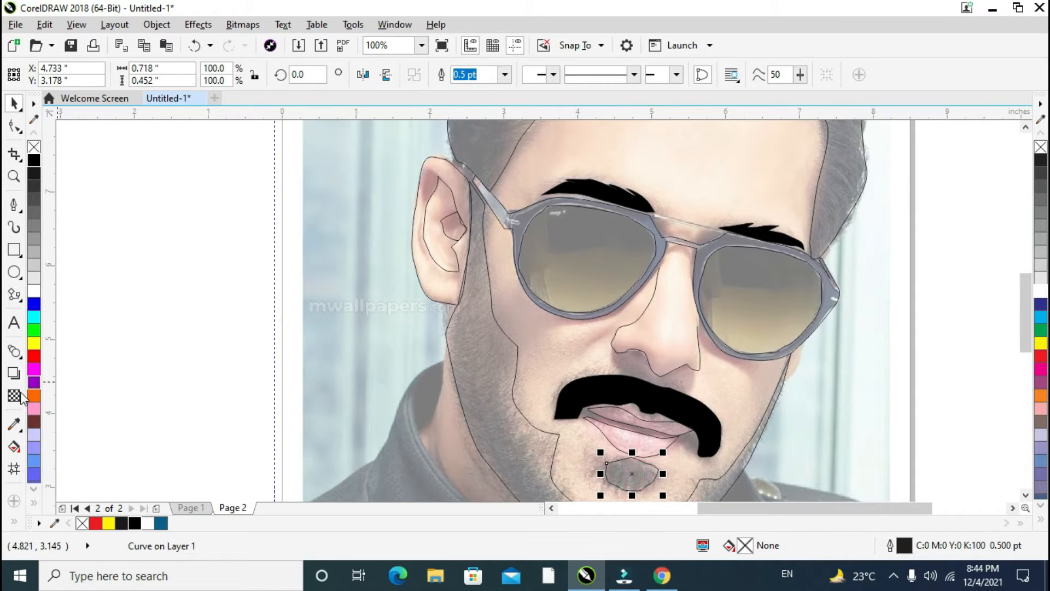
pyautogui.click(34, 161)
pyautogui.scroll(-1, 169, 262)
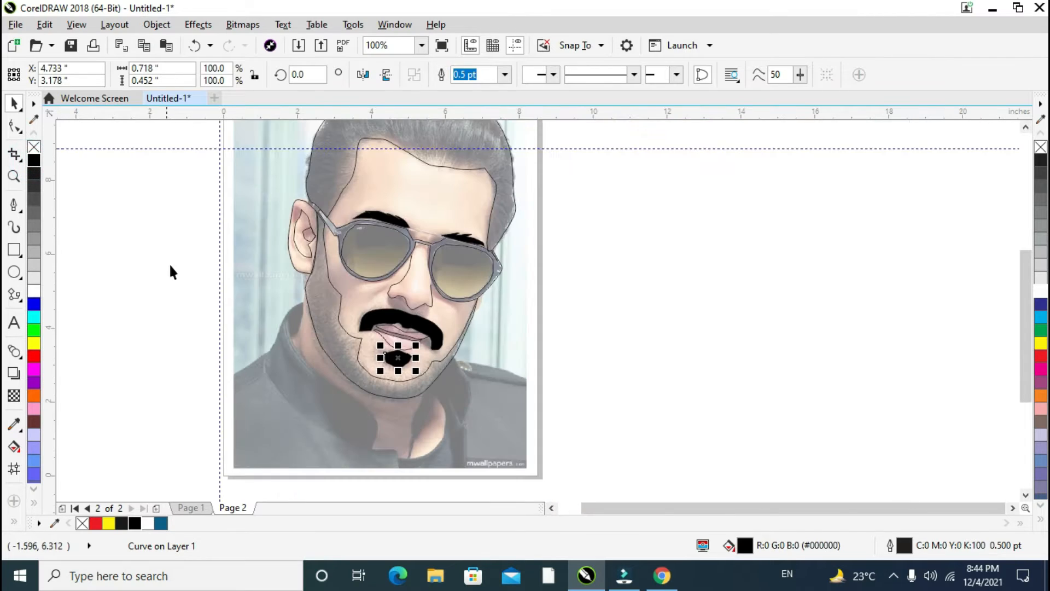
pyautogui.click(349, 333)
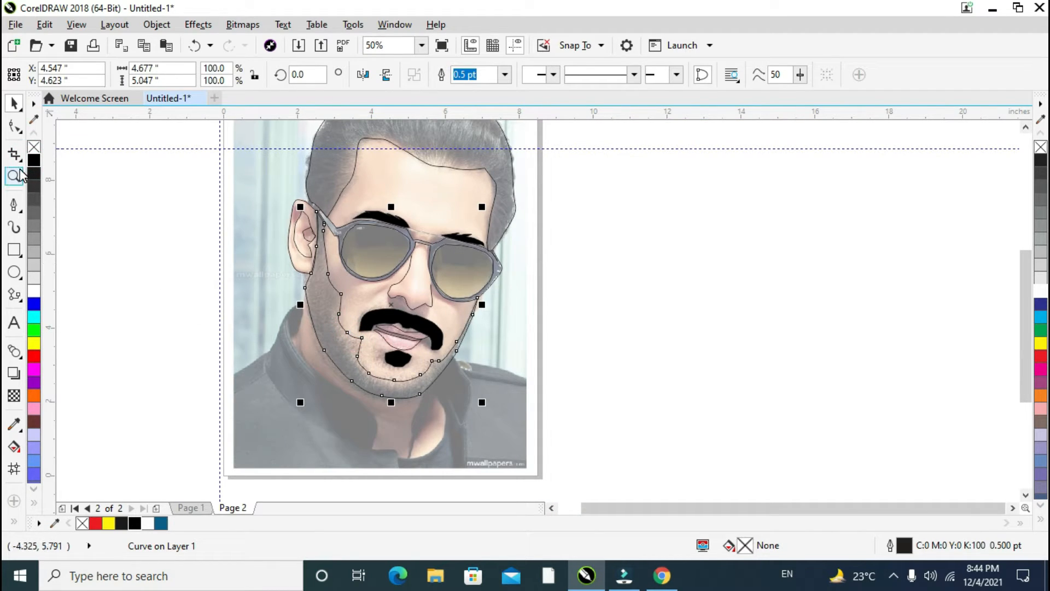
pyautogui.click(134, 524)
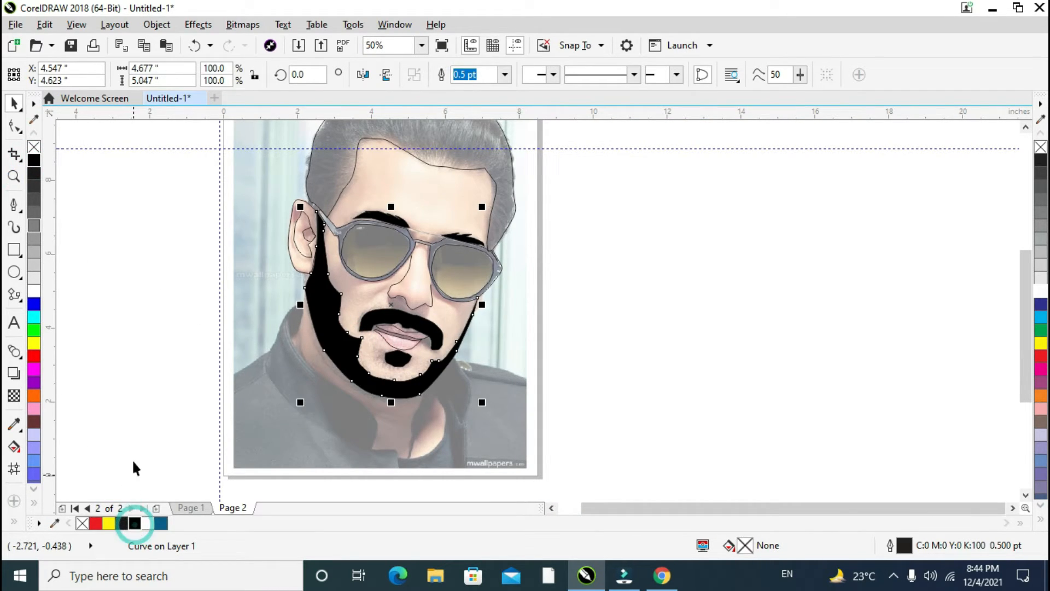
pyautogui.click(133, 431)
# Create a filled sunglasses frame shape around both lenses with the Smart Fill tool, using the specified red fill and 0.5 pt outline.
pyautogui.scroll(1, 278, 227)
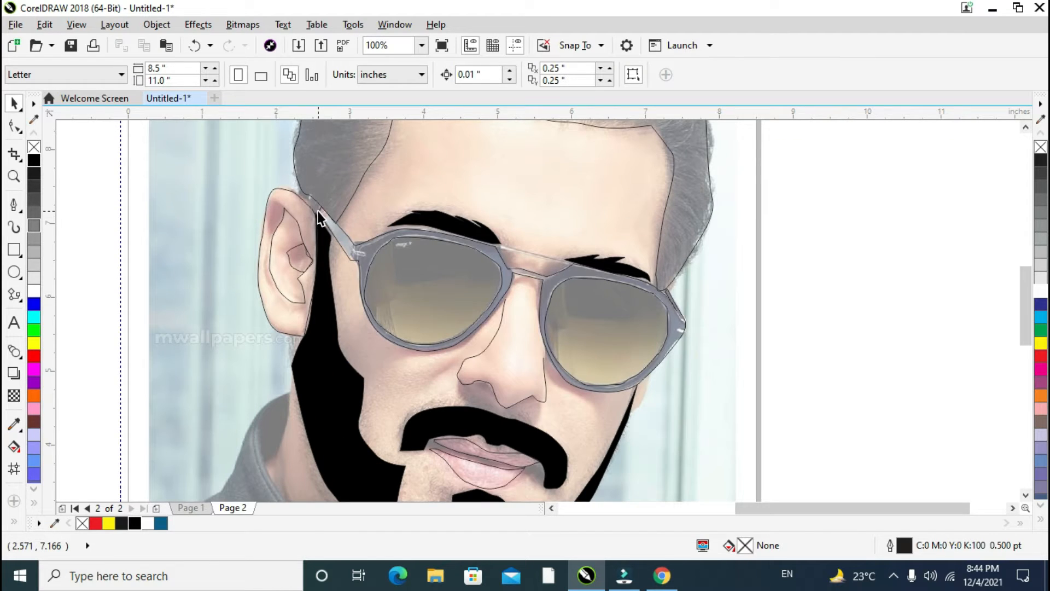
pyautogui.click(398, 242)
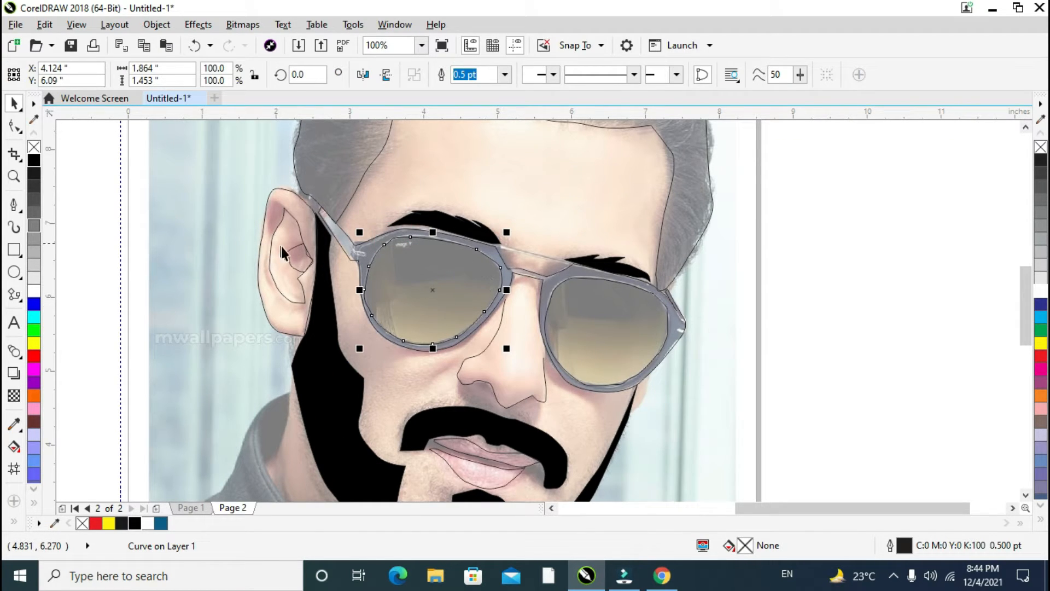
pyautogui.scroll(1, 343, 238)
pyautogui.click(302, 197)
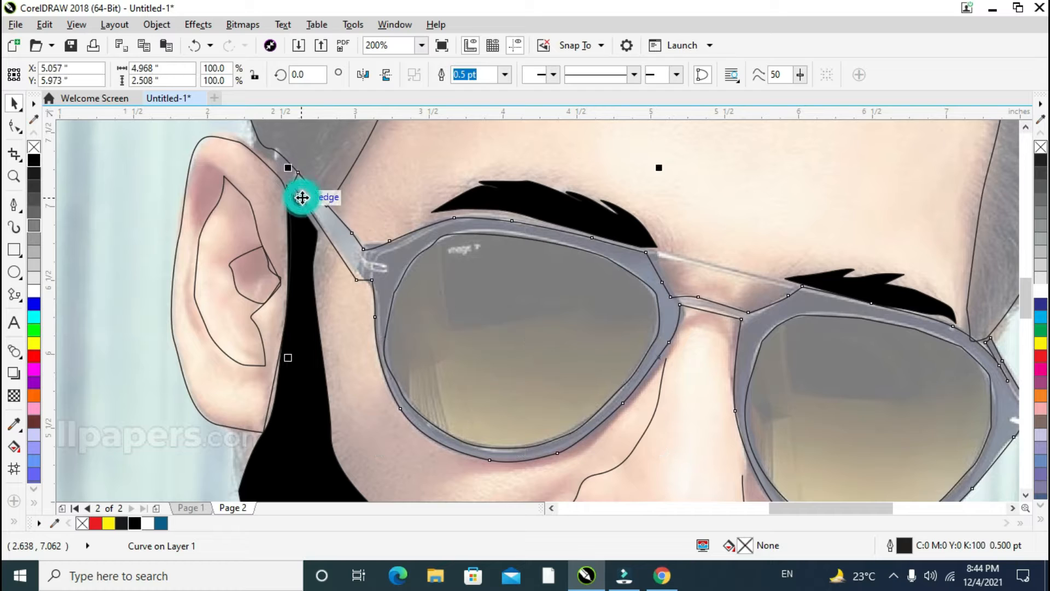
pyautogui.click(14, 446)
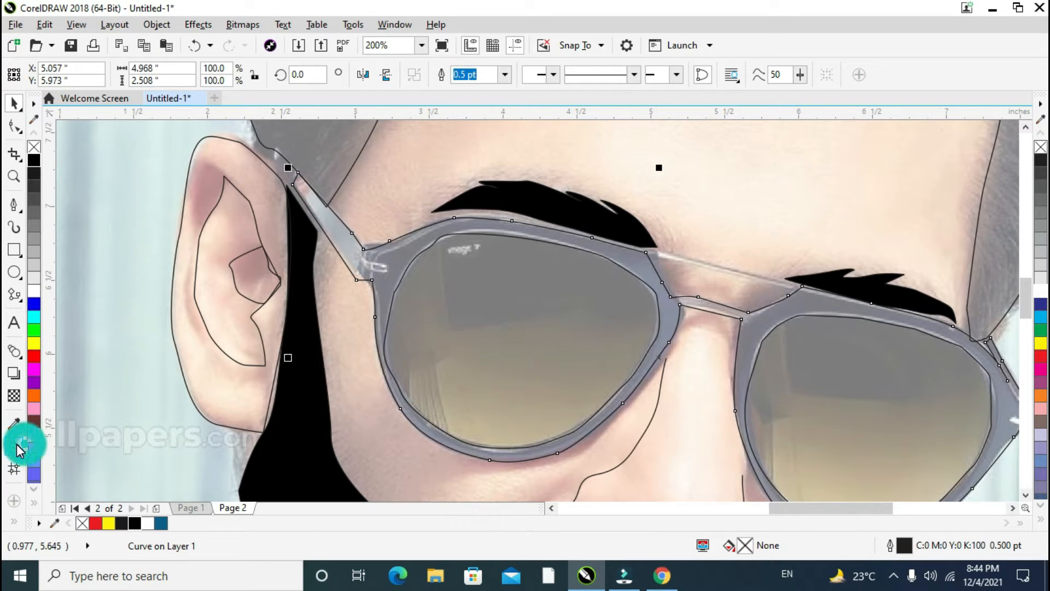
pyautogui.click(12, 517)
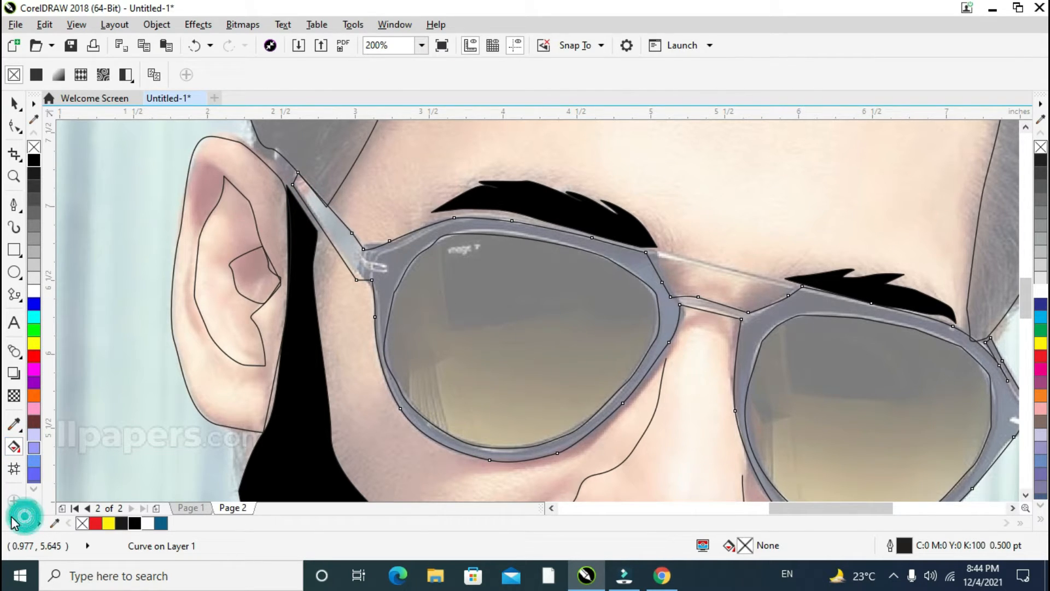
pyautogui.click(39, 484)
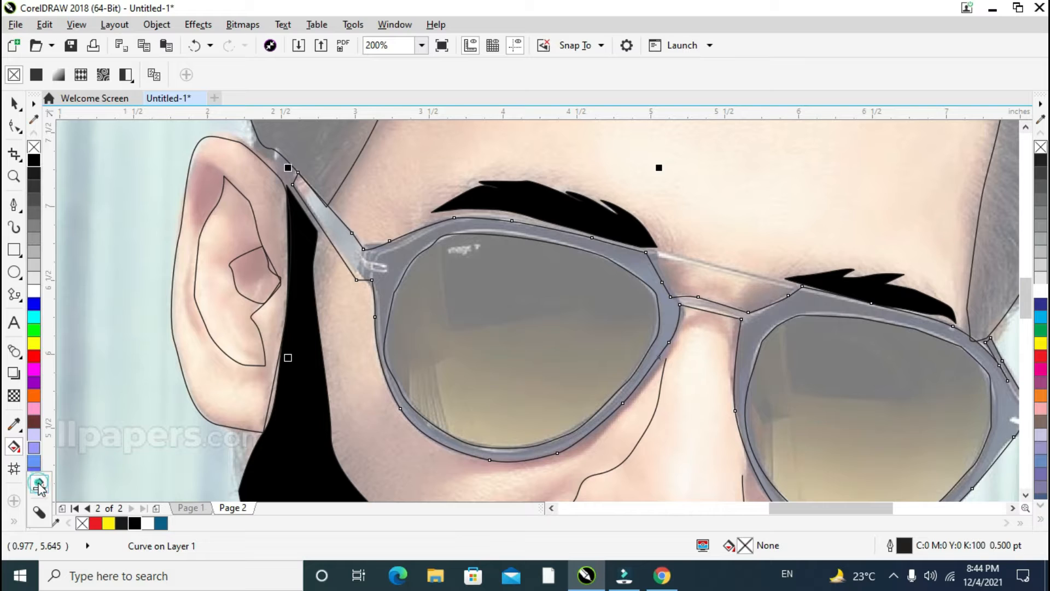
pyautogui.click(352, 252)
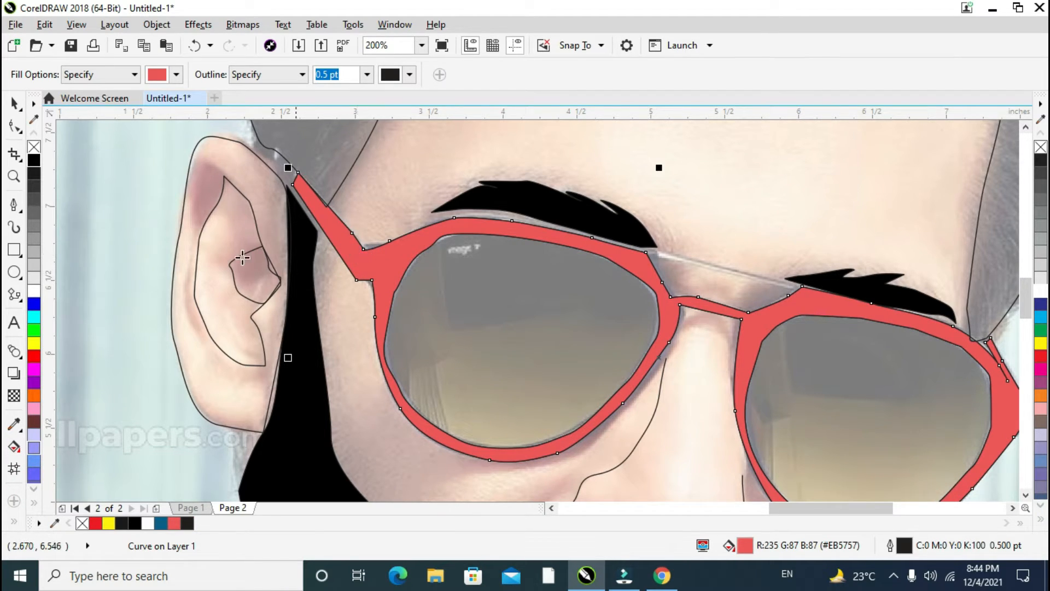
# Change the fill of the new sunglasses frame shape to black.
pyautogui.click(15, 103)
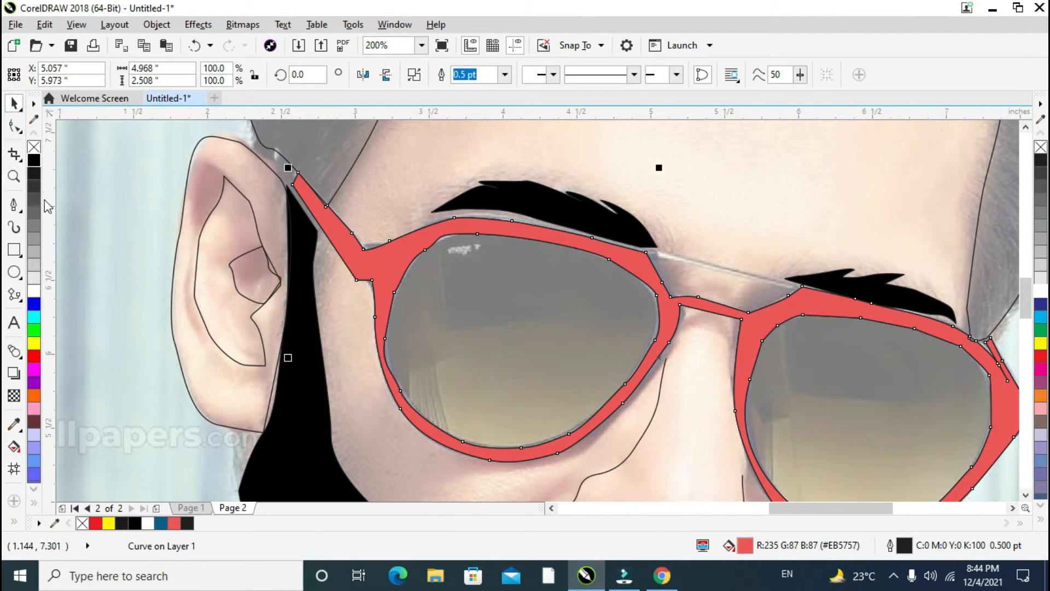
pyautogui.click(36, 165)
pyautogui.scroll(-2, 371, 326)
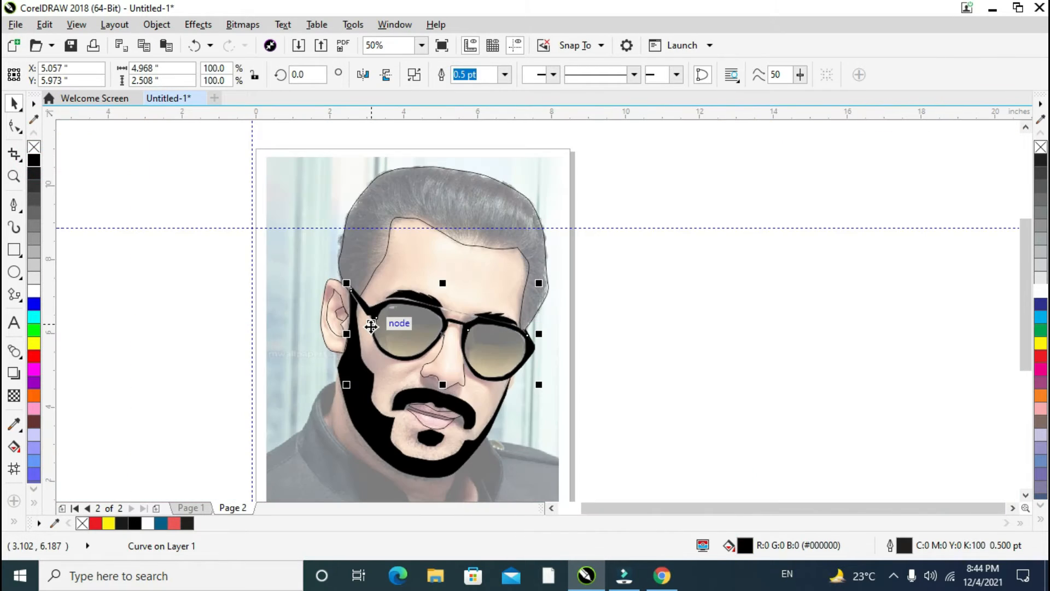
# Try a yellow fill on the sunglasses lens nearest the ear and undo it.
pyautogui.scroll(1, 463, 338)
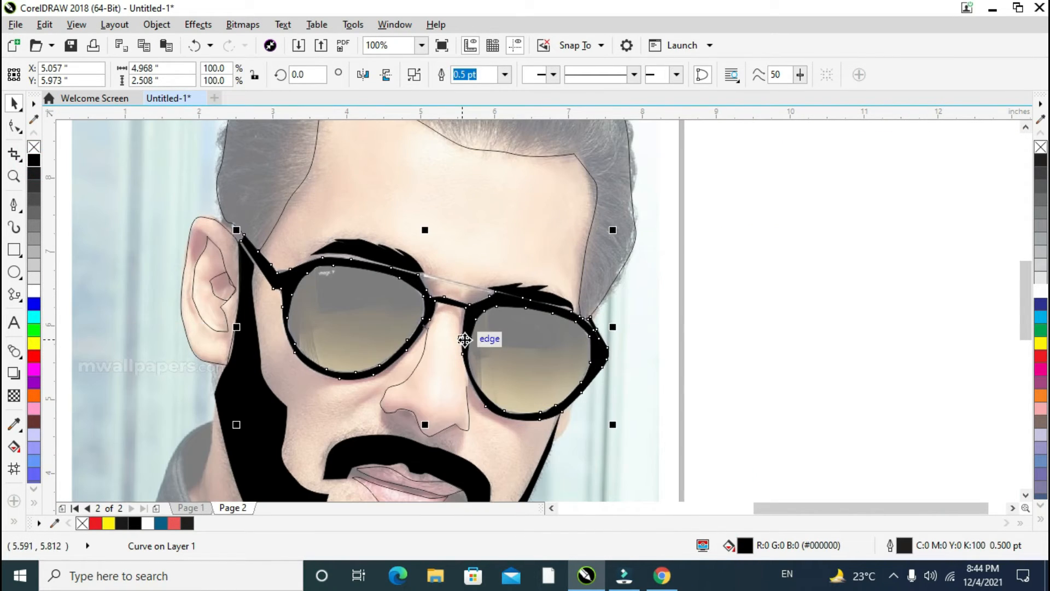
pyautogui.click(354, 327)
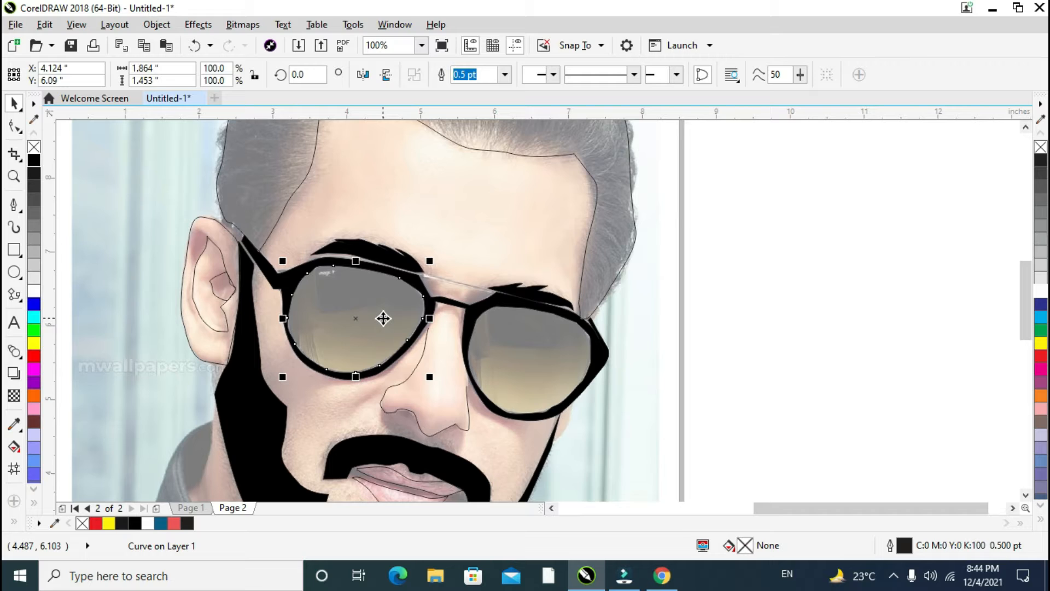
pyautogui.click(33, 342)
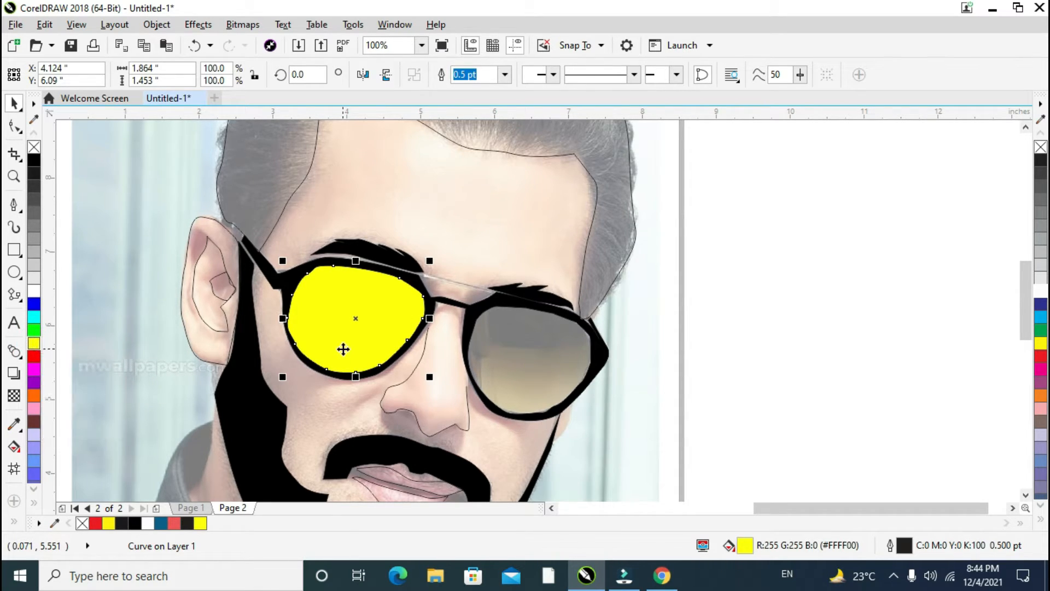
pyautogui.hotkey('ctrl', 'z')
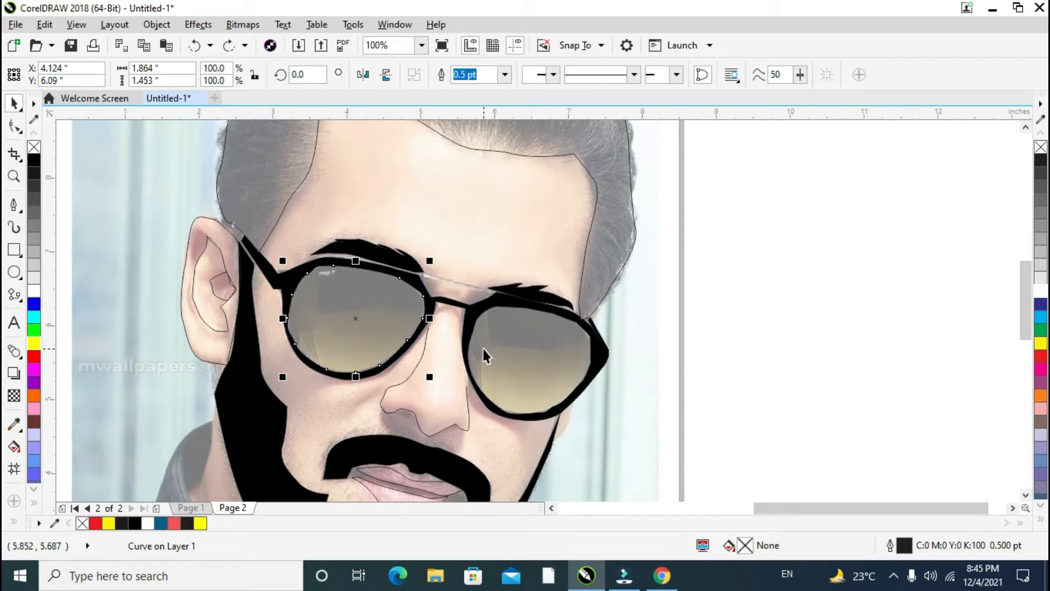
pyautogui.keyDown('shift'); pyautogui.click(506, 366); pyautogui.keyUp('shift')
pyautogui.click(740, 330)
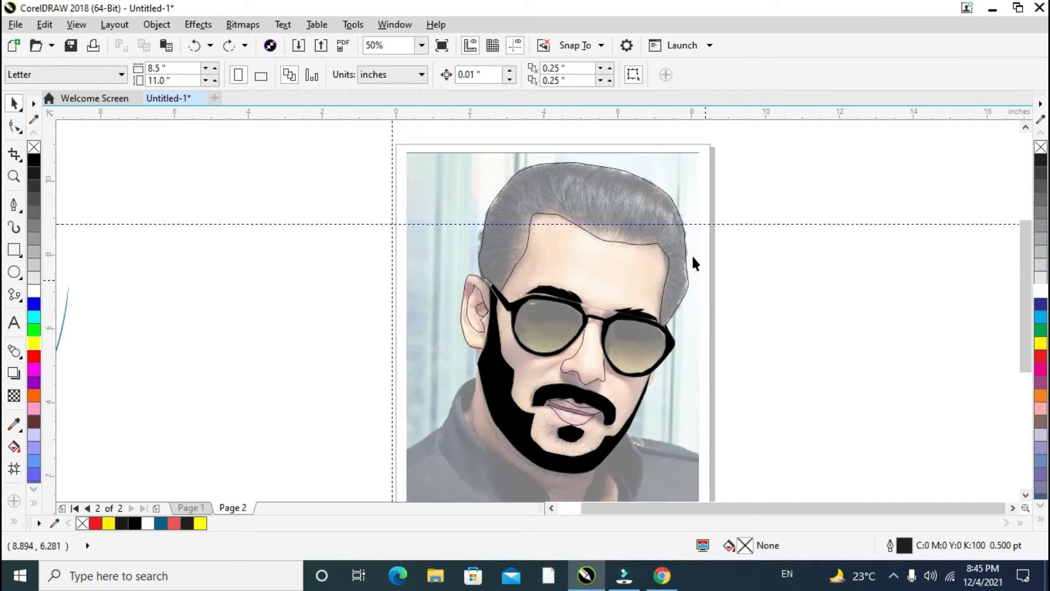
# Fill the hair outline with black and deselect it.
pyautogui.click(658, 216)
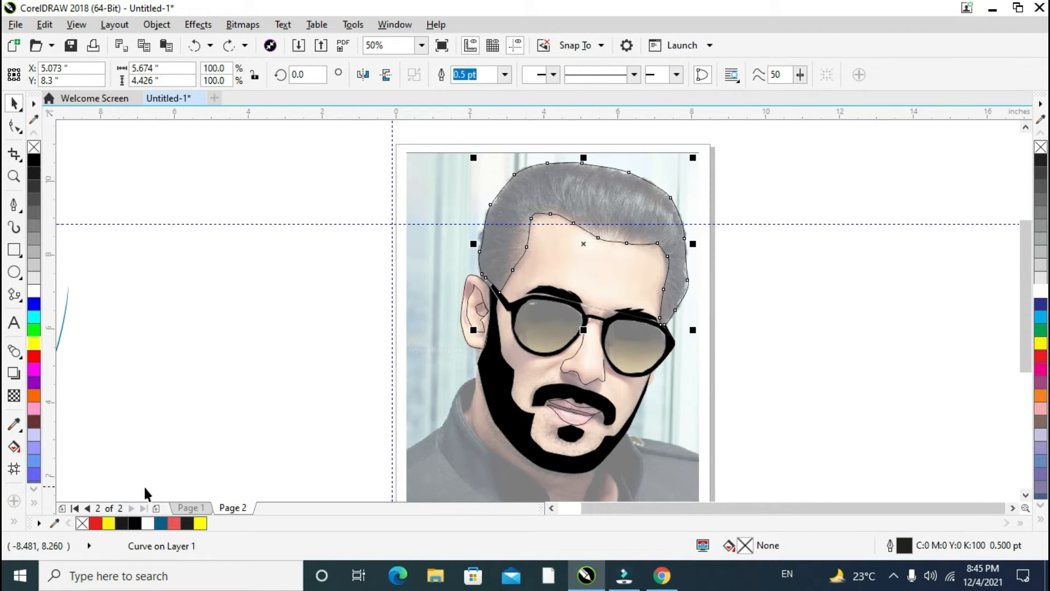
pyautogui.click(133, 523)
pyautogui.click(195, 410)
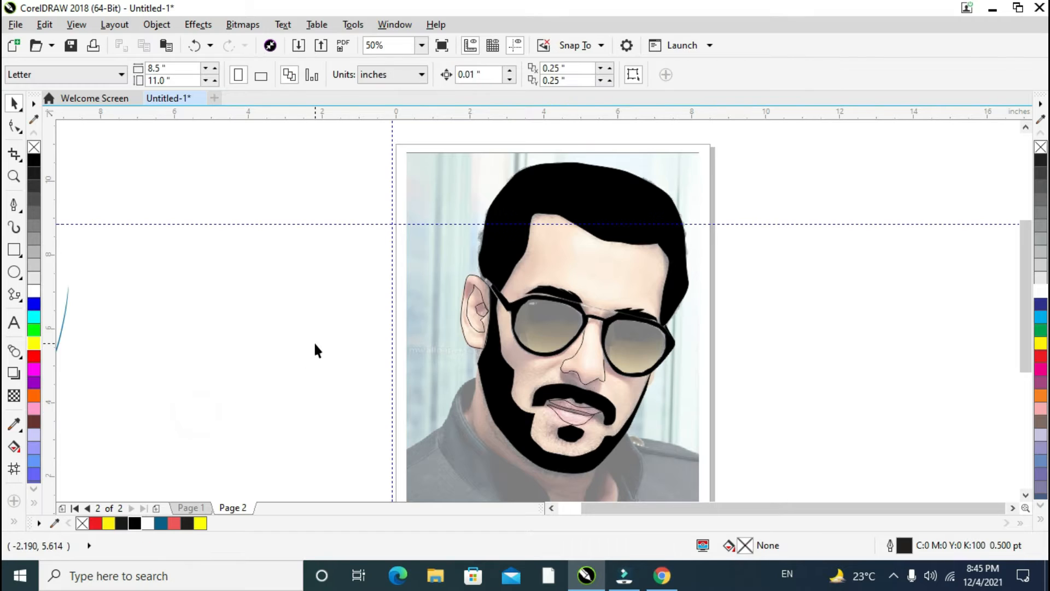
# Fill the small ear-canal shape inside the ear with black.
pyautogui.scroll(-1, 497, 372)
pyautogui.scroll(2, 491, 348)
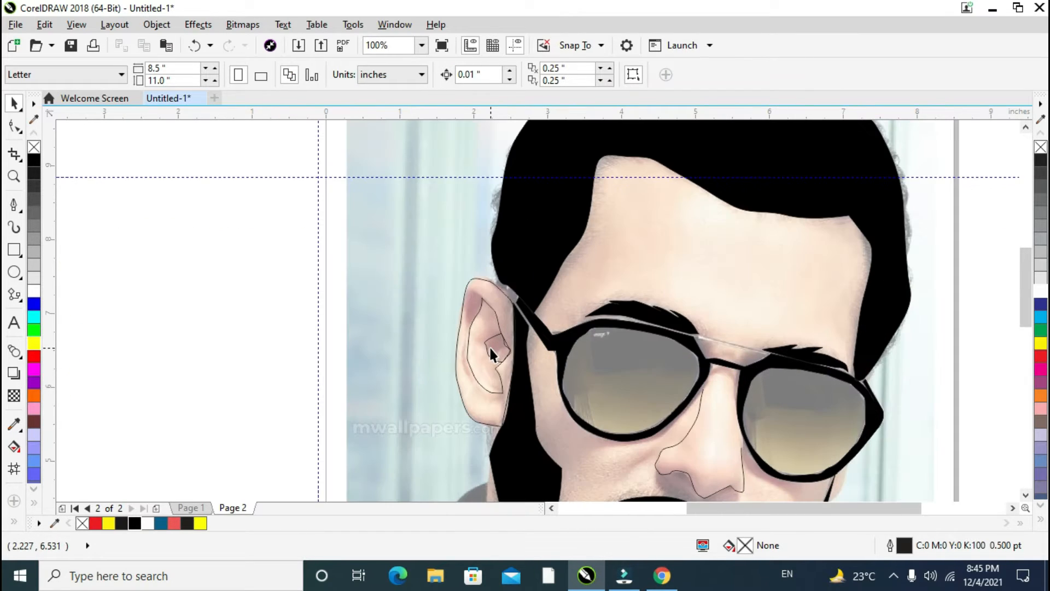
pyautogui.click(476, 353)
pyautogui.click(41, 160)
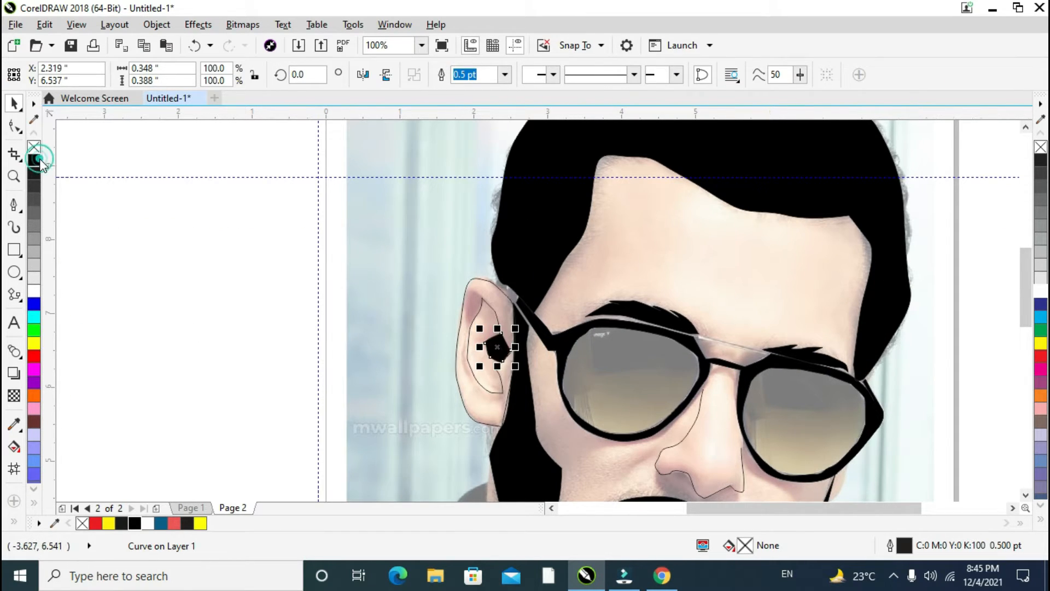
pyautogui.click(192, 215)
pyautogui.click(472, 334)
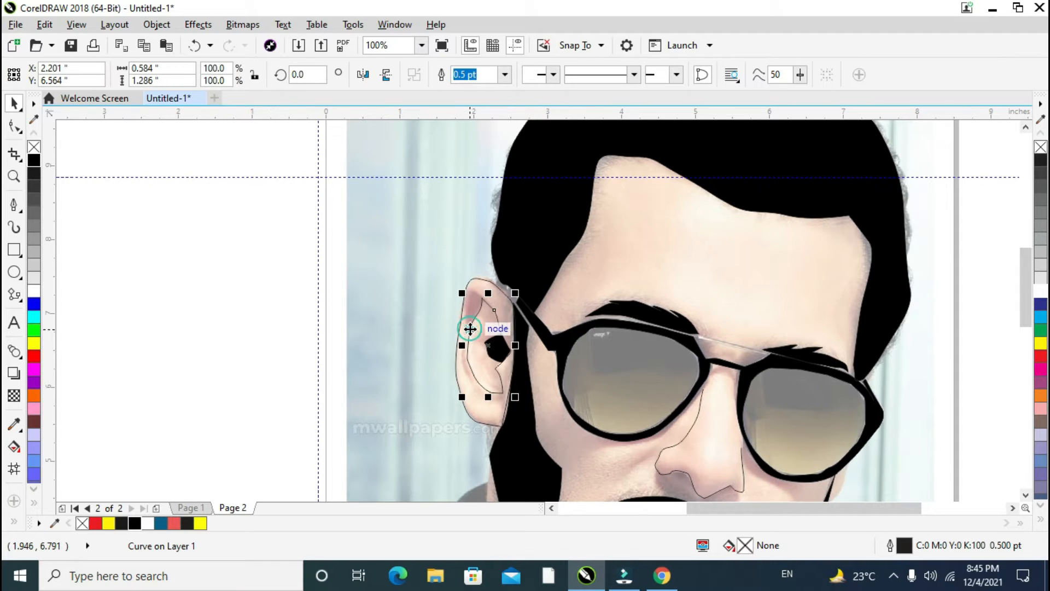
pyautogui.click(364, 368)
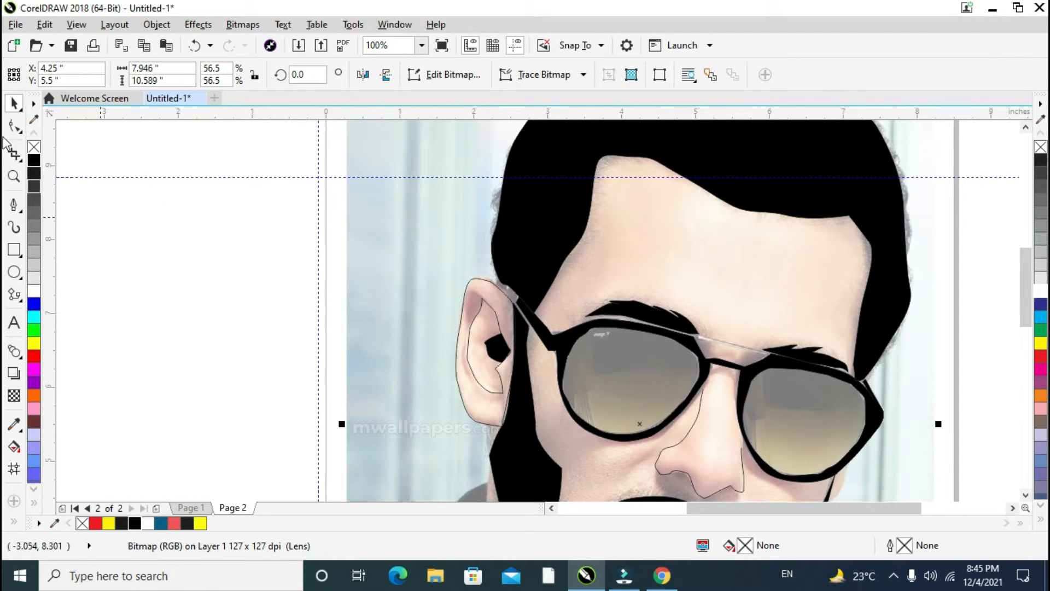
# Reshape the ear outline by moving its bottom earlobe node slightly up and inward to meet the beard edge.
pyautogui.click(23, 129)
pyautogui.scroll(1, 502, 440)
pyautogui.click(22, 130)
pyautogui.click(24, 128)
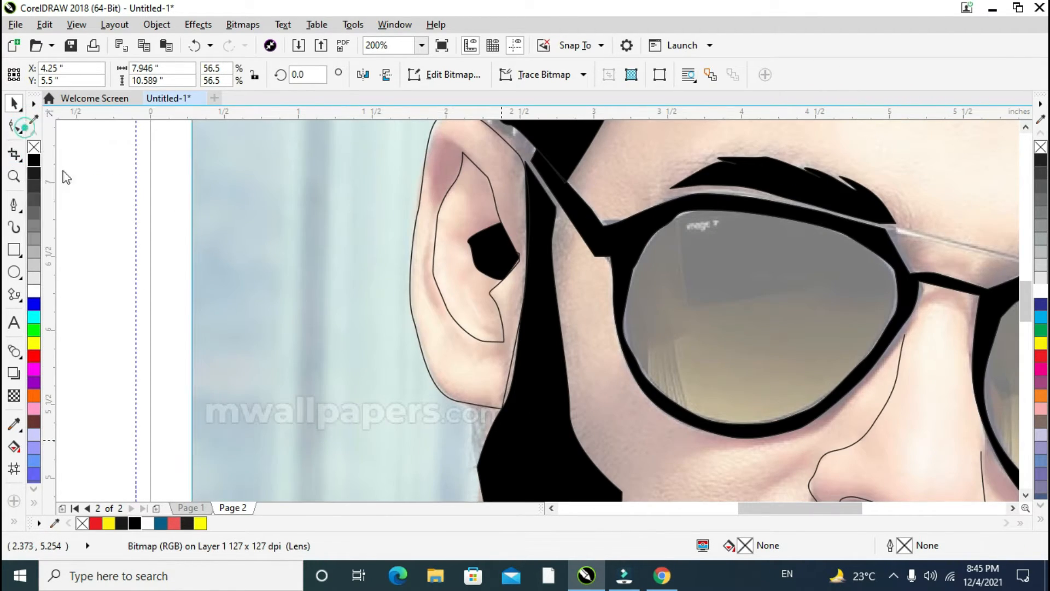
pyautogui.click(510, 364)
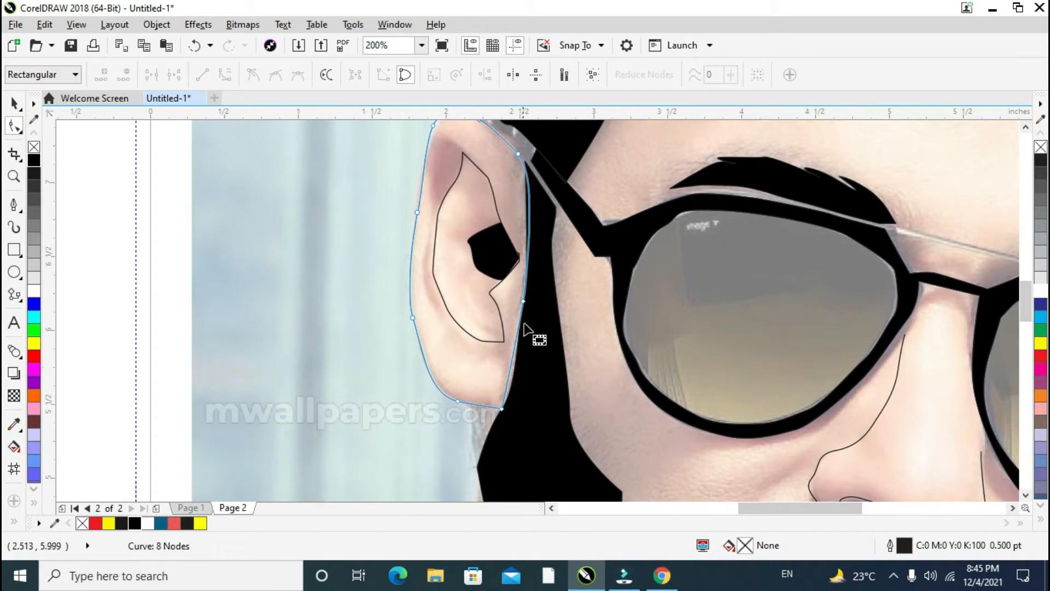
pyautogui.click(508, 412)
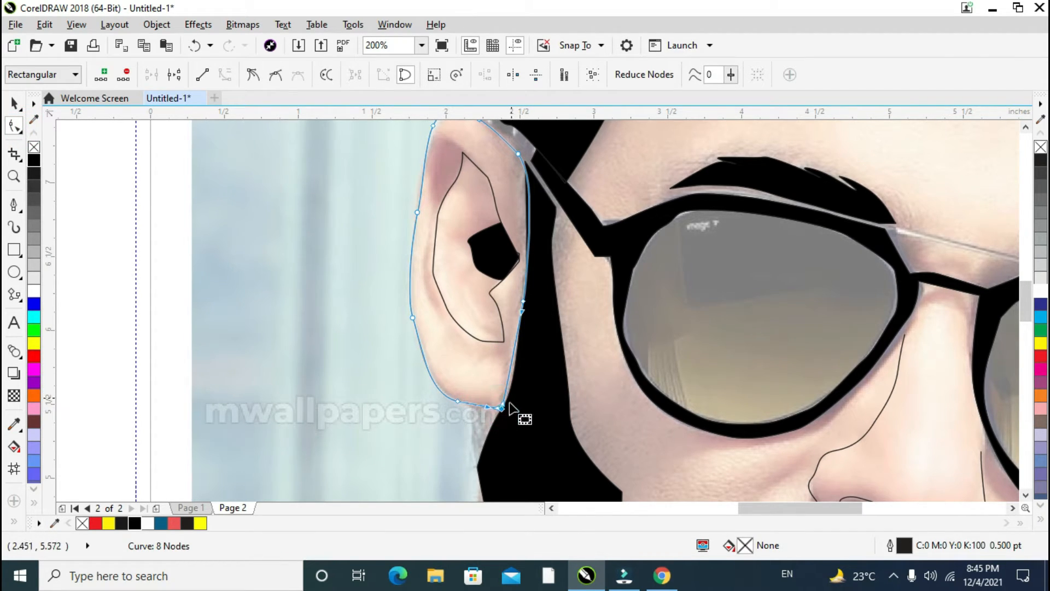
pyautogui.moveTo(502, 407); pyautogui.dragTo(509, 402)
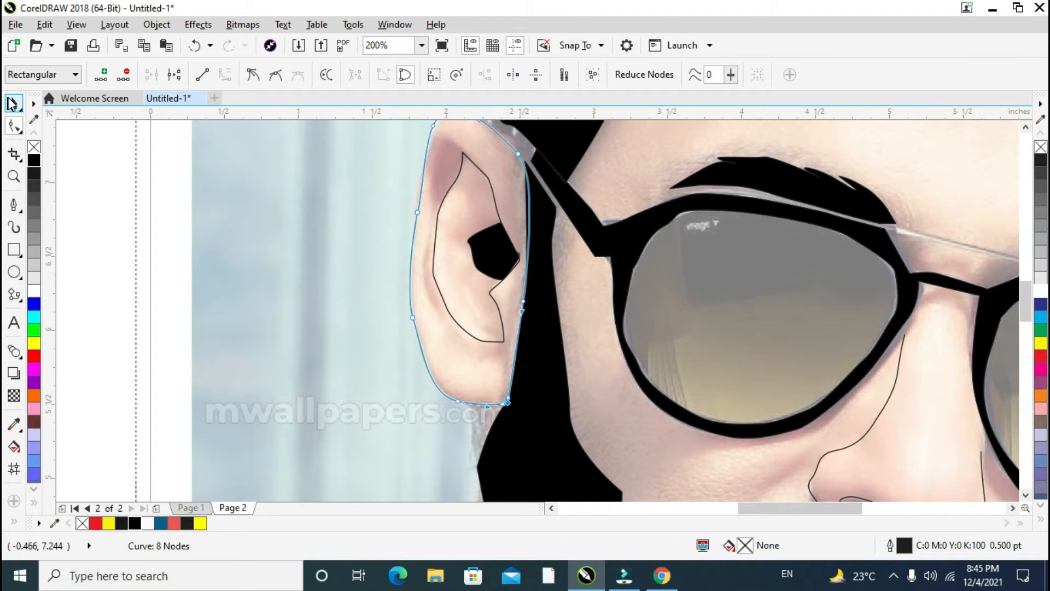
pyautogui.click(12, 103)
pyautogui.scroll(-4, 489, 249)
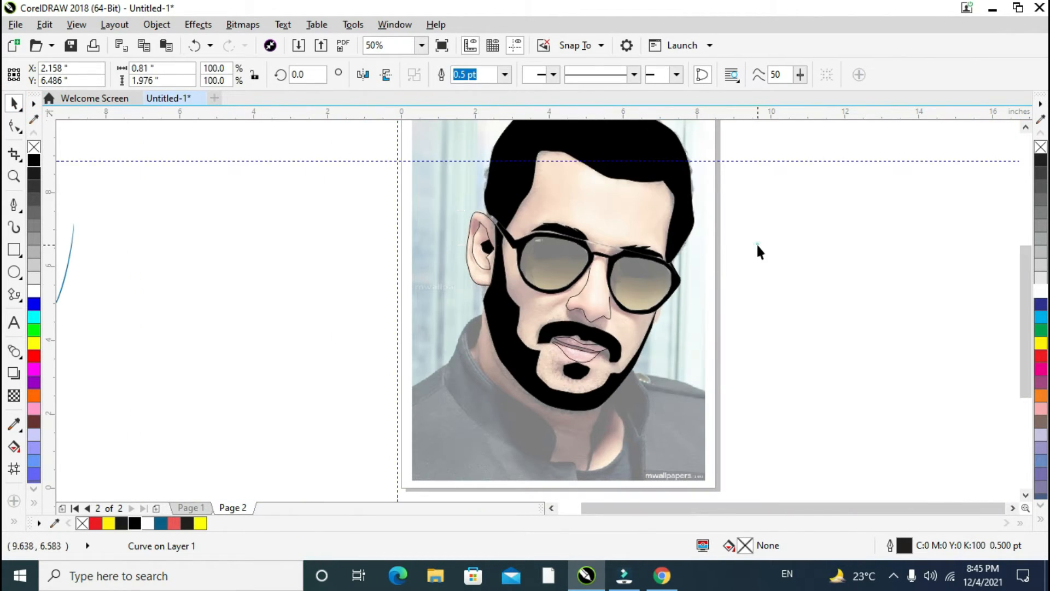
pyautogui.click(757, 245)
# Draw a curve under the nose with the Pen tool, from one nostril through the nose tip to the other, closing off both nostrils.
pyautogui.scroll(-1, 757, 245)
pyautogui.click(641, 389)
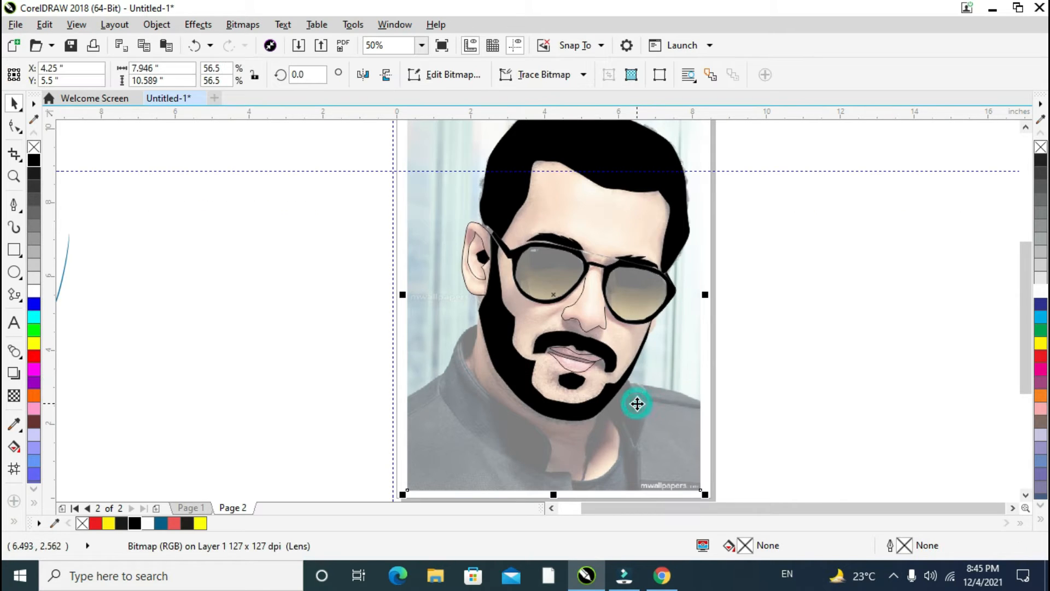
pyautogui.scroll(2, 613, 359)
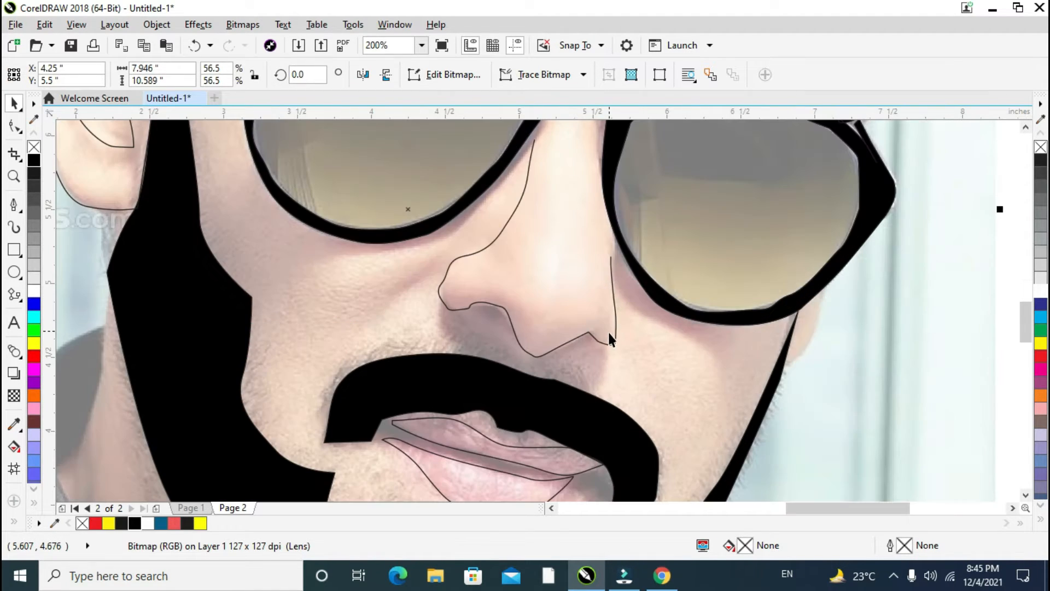
pyautogui.click(14, 125)
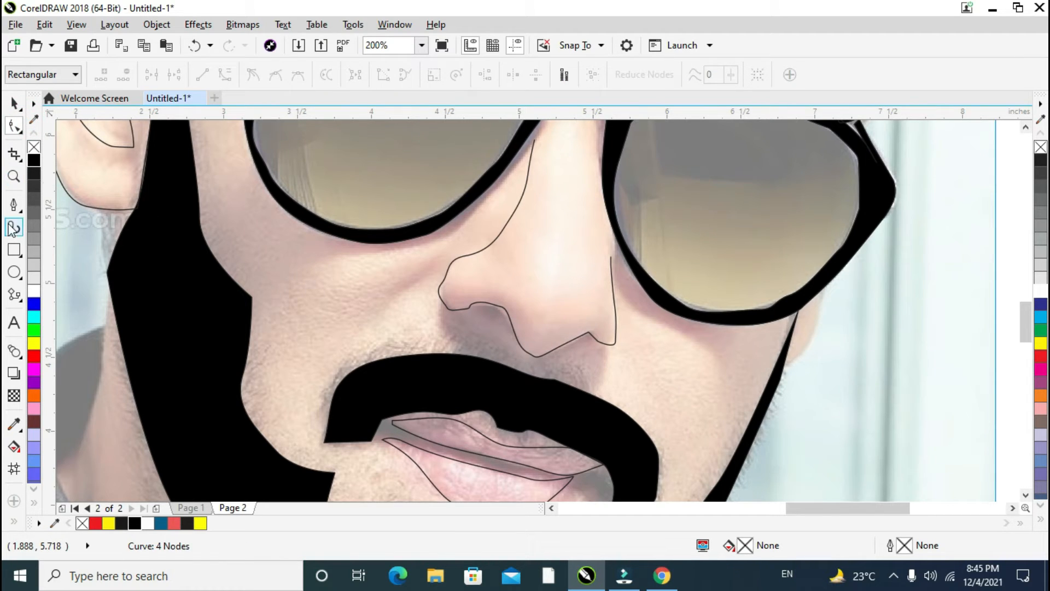
pyautogui.click(14, 205)
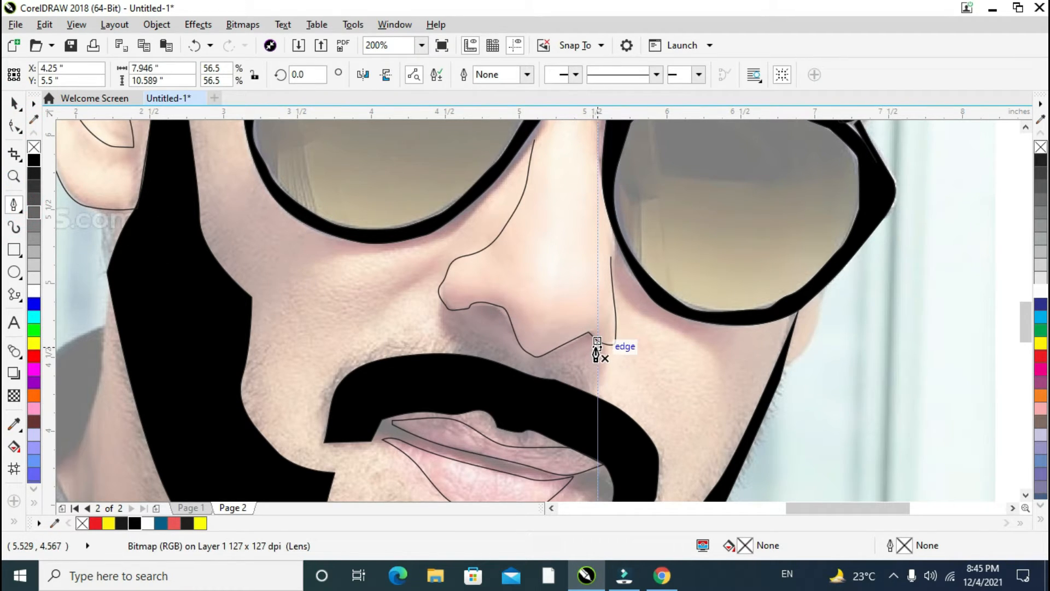
pyautogui.click(571, 354)
pyautogui.moveTo(563, 357); pyautogui.dragTo(554, 360)
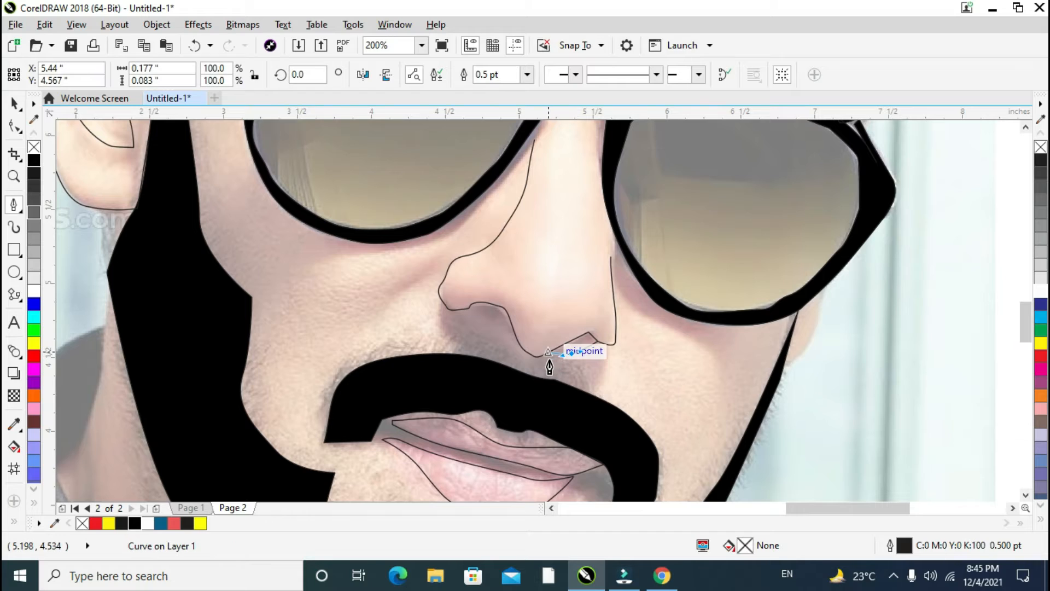
pyautogui.click(539, 357)
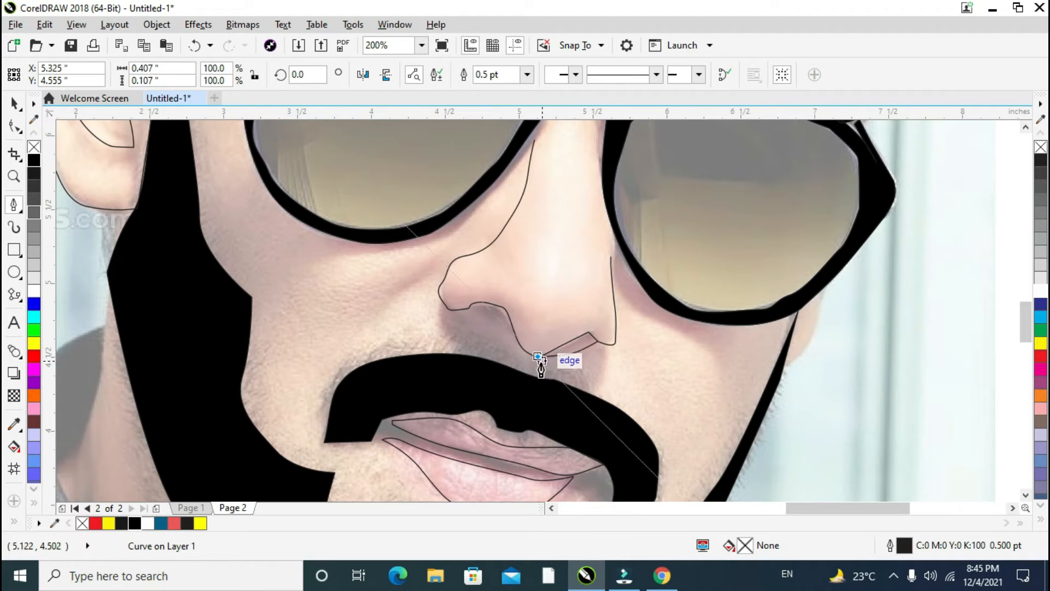
pyautogui.click(469, 311)
pyautogui.click(469, 311)
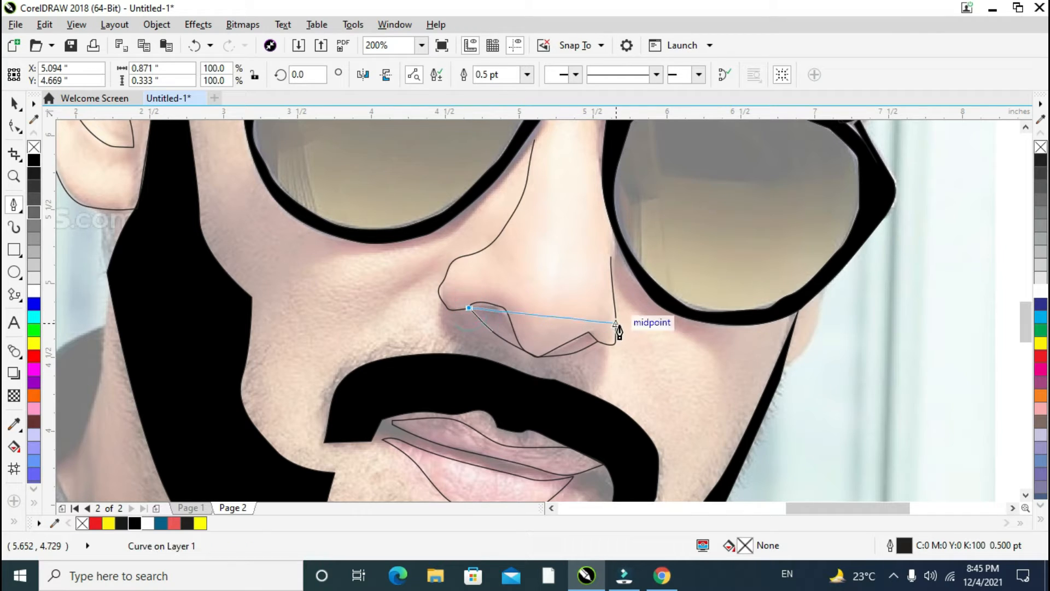
pyautogui.click(469, 306)
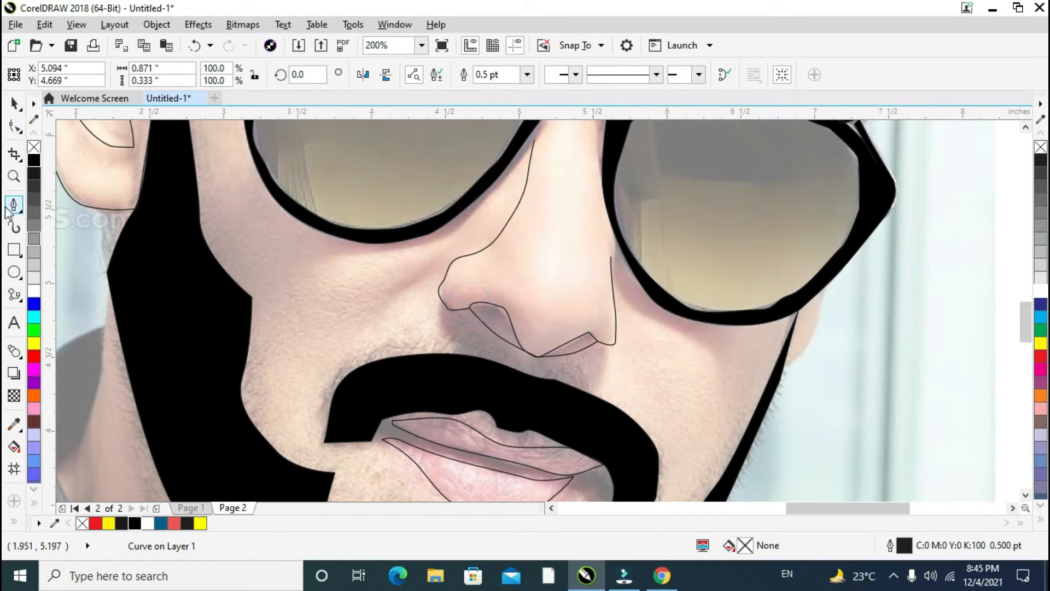
# Create filled shapes in both nostrils with the Smart Fill tool, using the specified red fill and 0.5 pt outline.
pyautogui.click(13, 472)
pyautogui.click(39, 485)
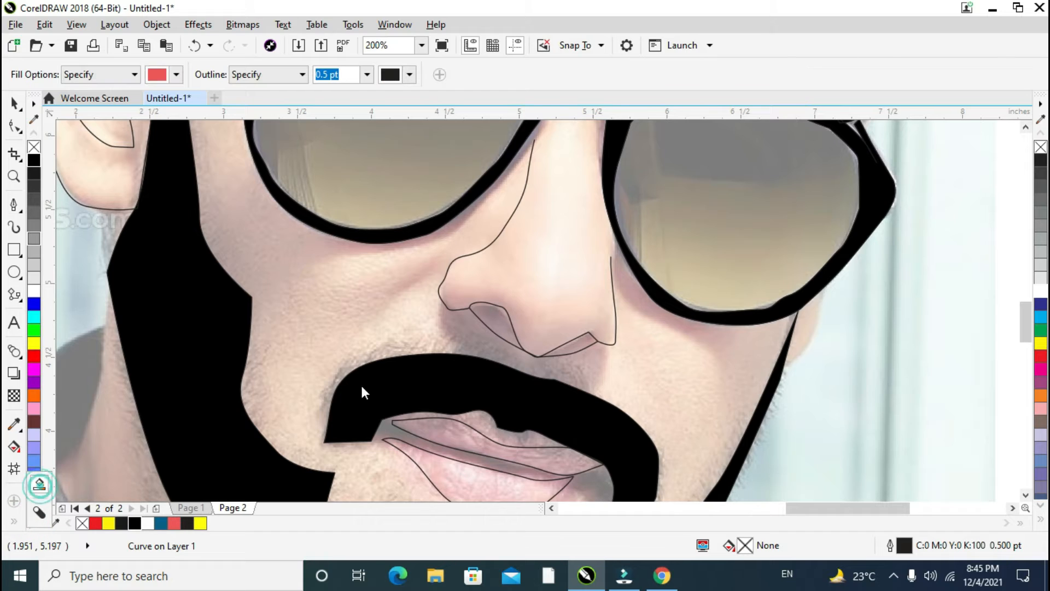
pyautogui.click(486, 307)
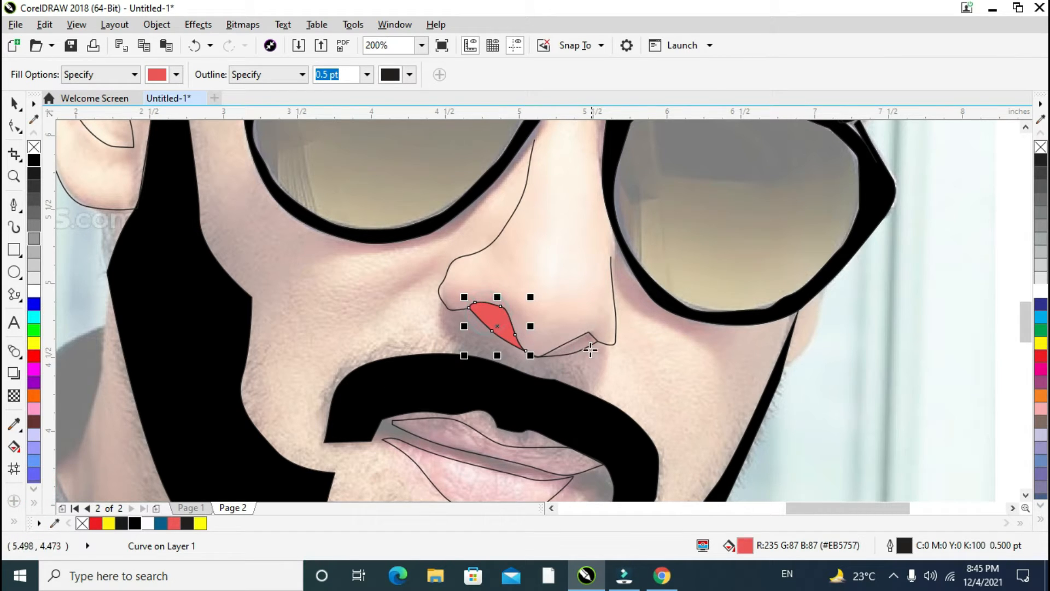
pyautogui.click(572, 346)
# Change the fill of both nostril shapes to black and clear the selection.
pyautogui.click(12, 104)
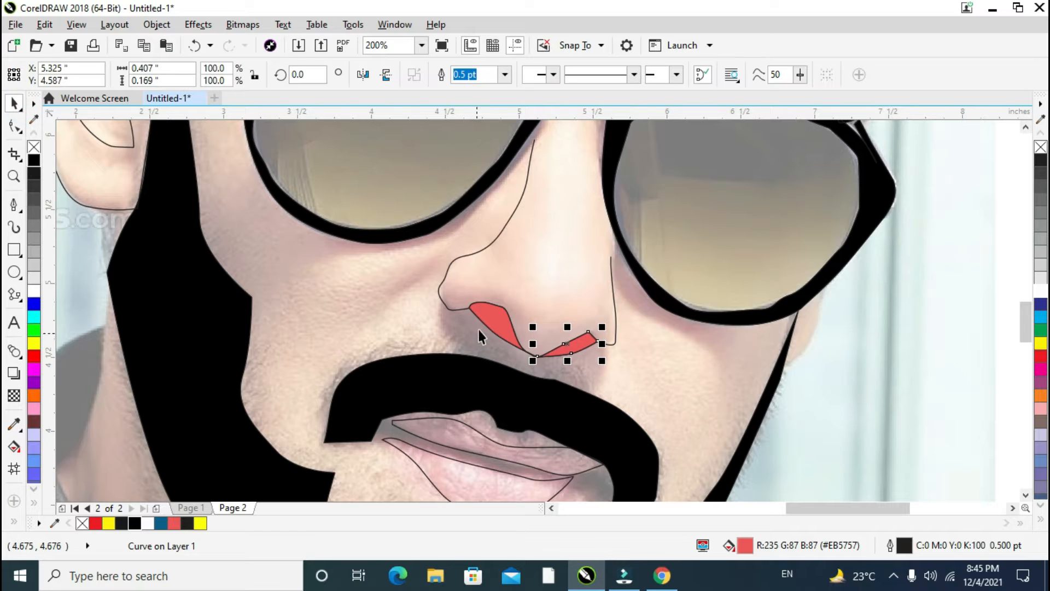
pyautogui.click(504, 321)
pyautogui.keyDown('shift'); pyautogui.click(579, 349); pyautogui.keyUp('shift')
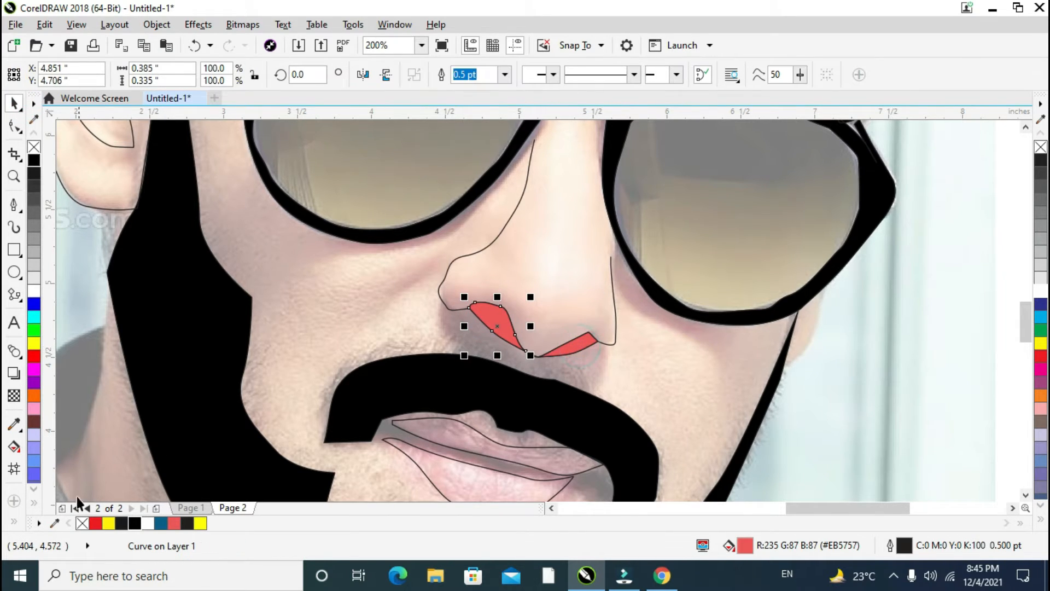
pyautogui.click(134, 523)
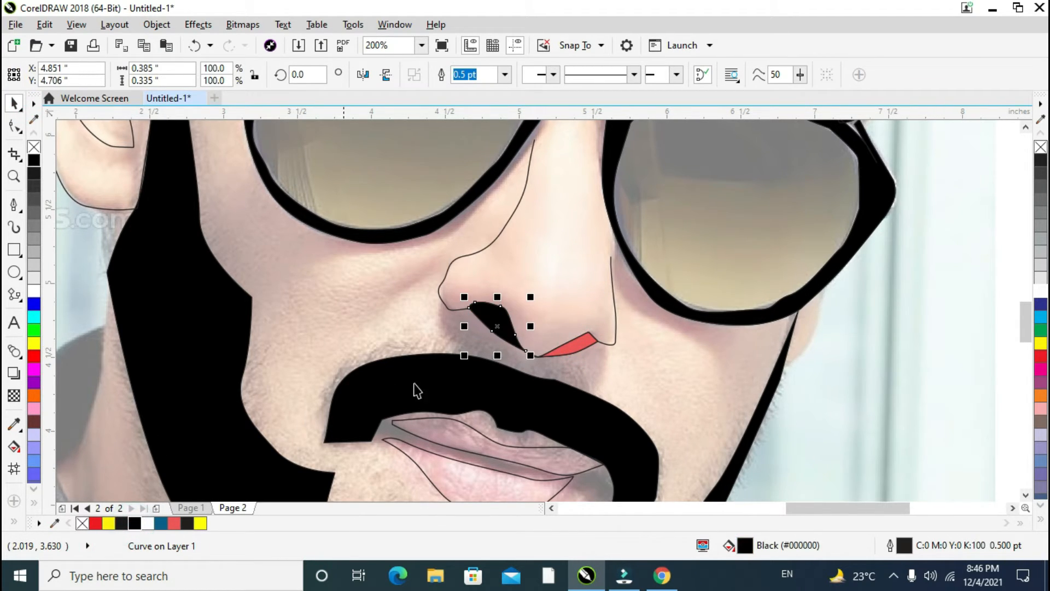
pyautogui.click(550, 355)
pyautogui.click(131, 523)
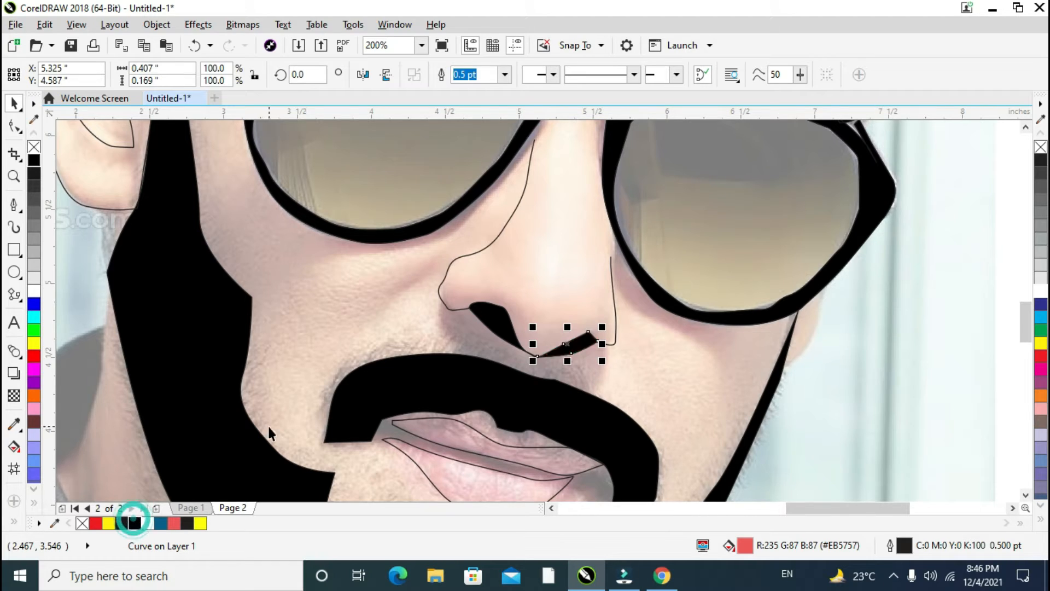
pyautogui.scroll(-2, 276, 414)
pyautogui.click(518, 295)
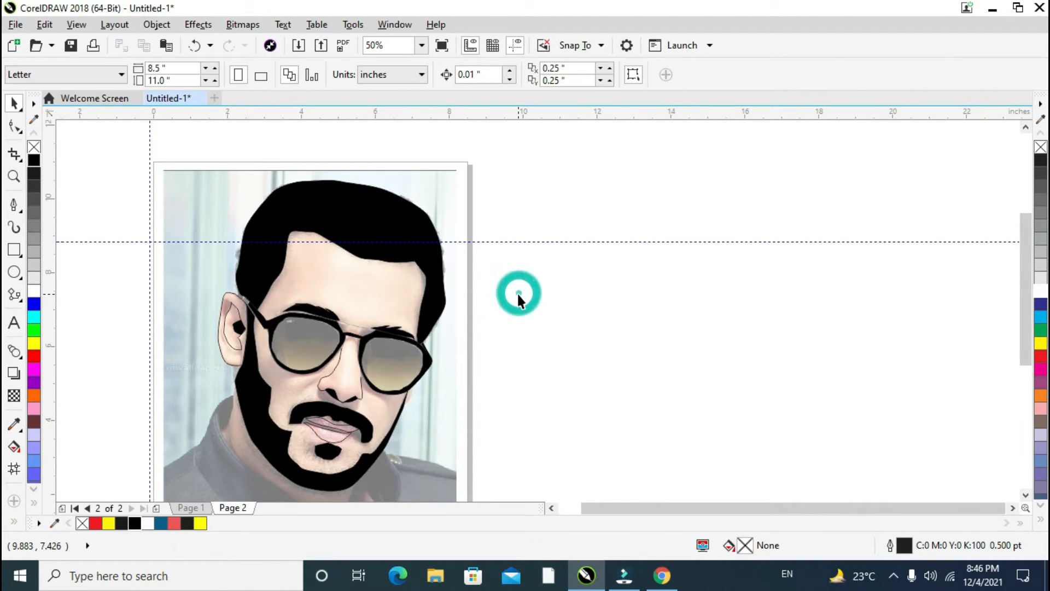
# Move the portrait photo off the page to view the traced artwork alone, and undo the move.
pyautogui.scroll(-1, 517, 291)
pyautogui.click(462, 293)
pyautogui.moveTo(462, 292); pyautogui.dragTo(630, 291)
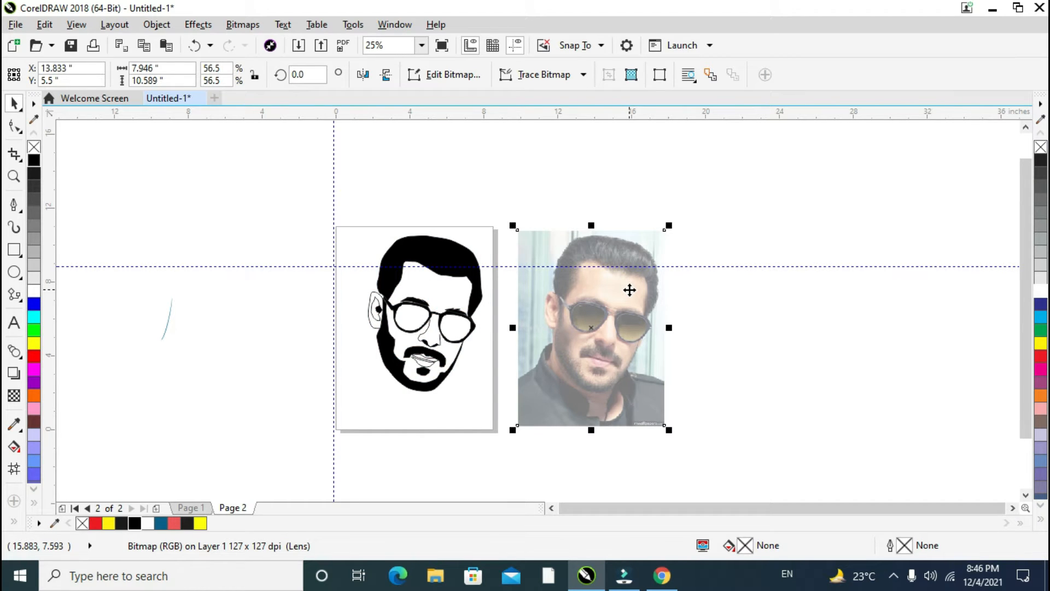
pyautogui.hotkey('ctrl', 'z')
# Fill the lower lip with dark gray (#666666) and the upper lip with medium gray (#808080).
pyautogui.scroll(2, 426, 361)
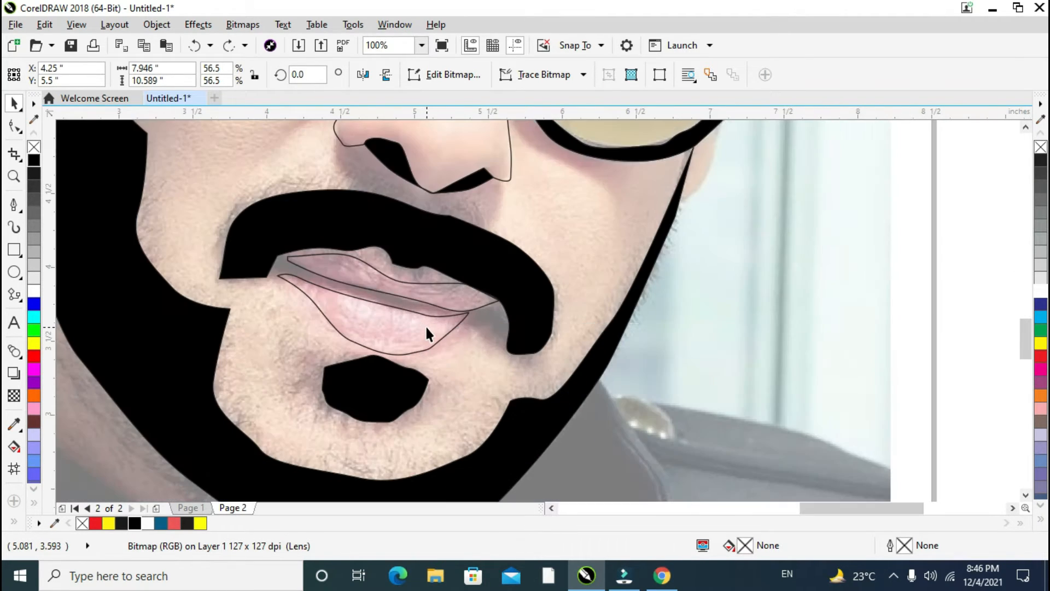
pyautogui.click(425, 299)
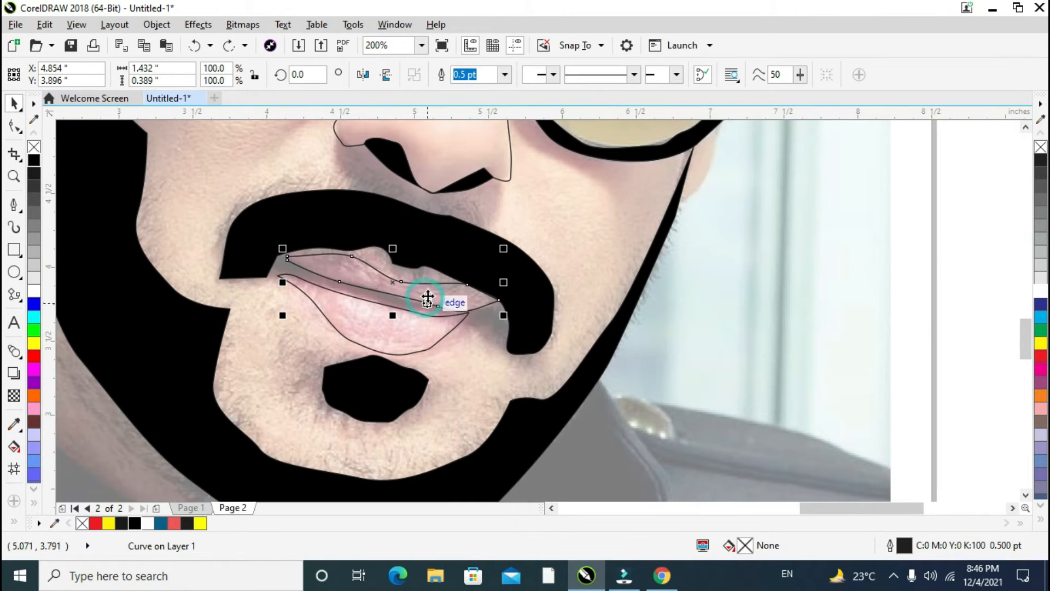
pyautogui.click(317, 308)
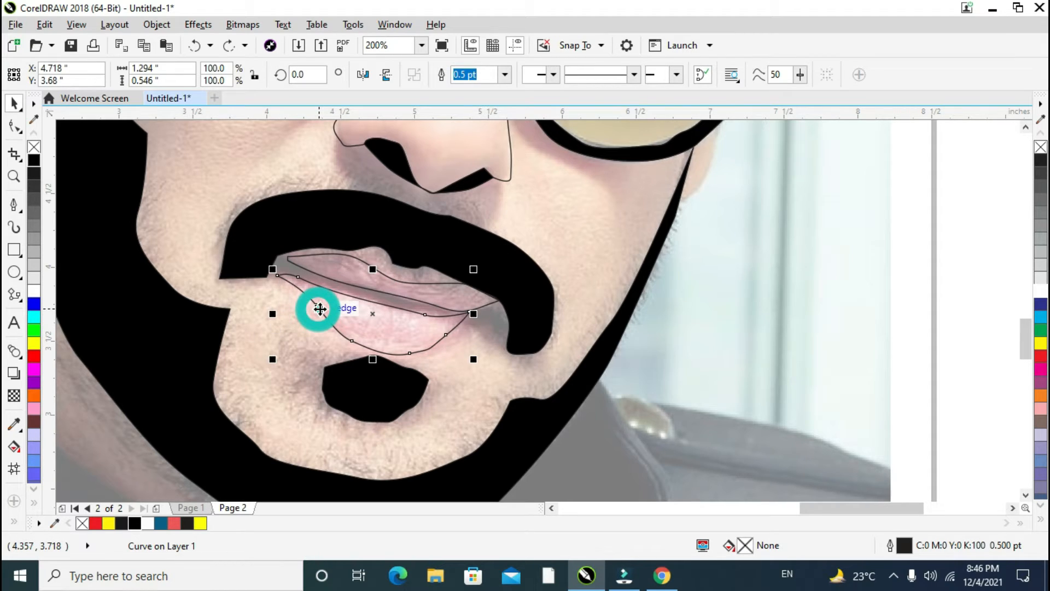
pyautogui.click(32, 172)
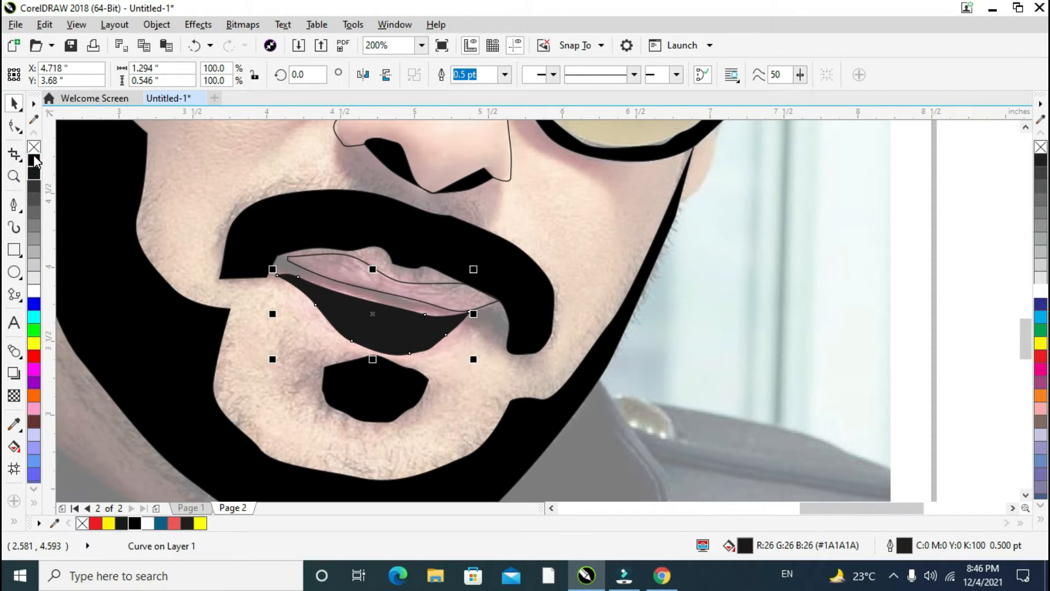
pyautogui.click(34, 159)
pyautogui.click(34, 224)
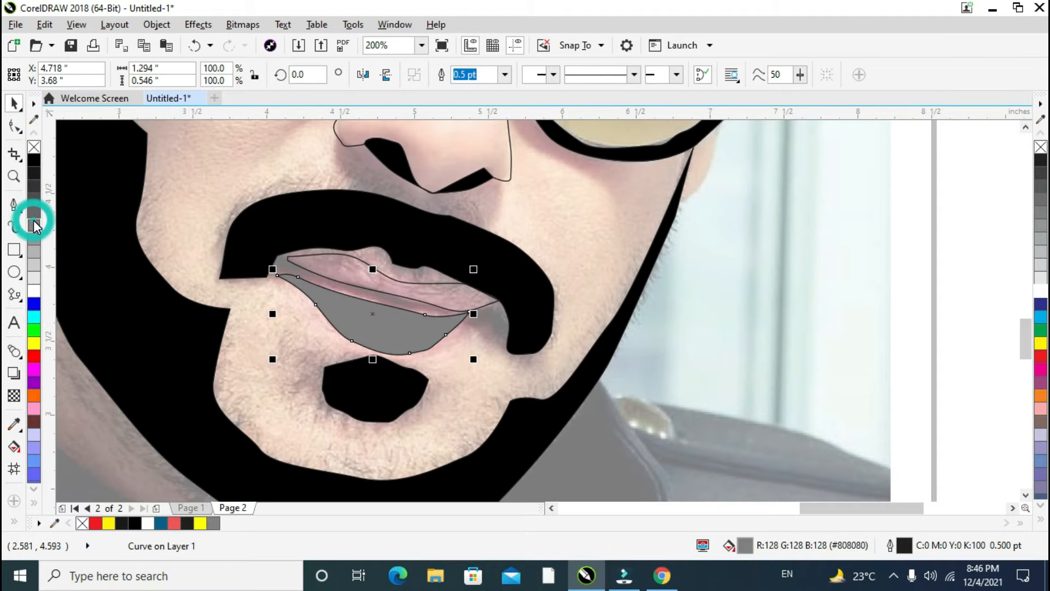
pyautogui.click(35, 211)
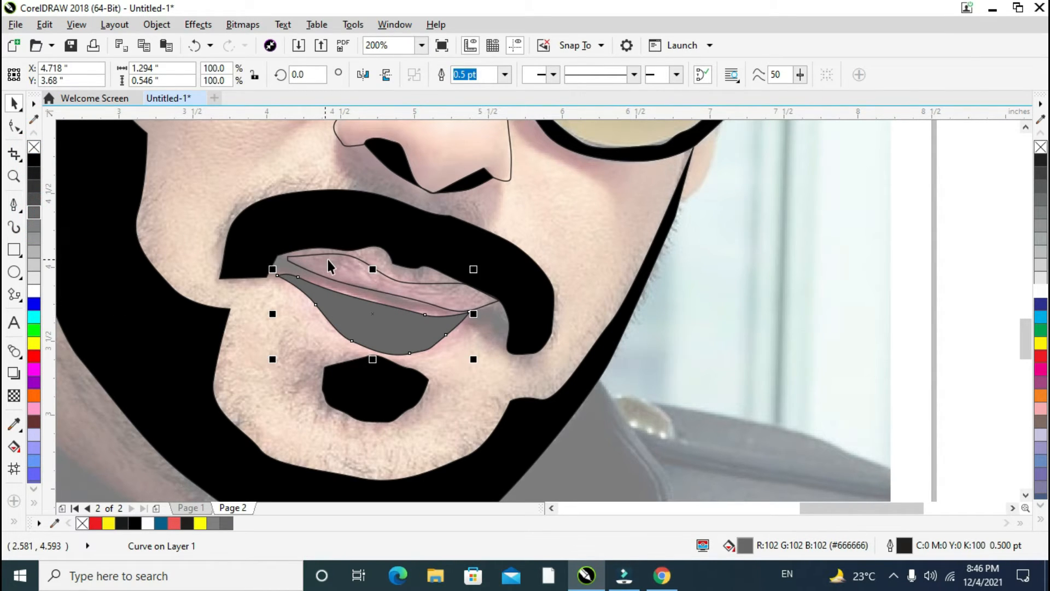
pyautogui.click(327, 260)
pyautogui.click(34, 227)
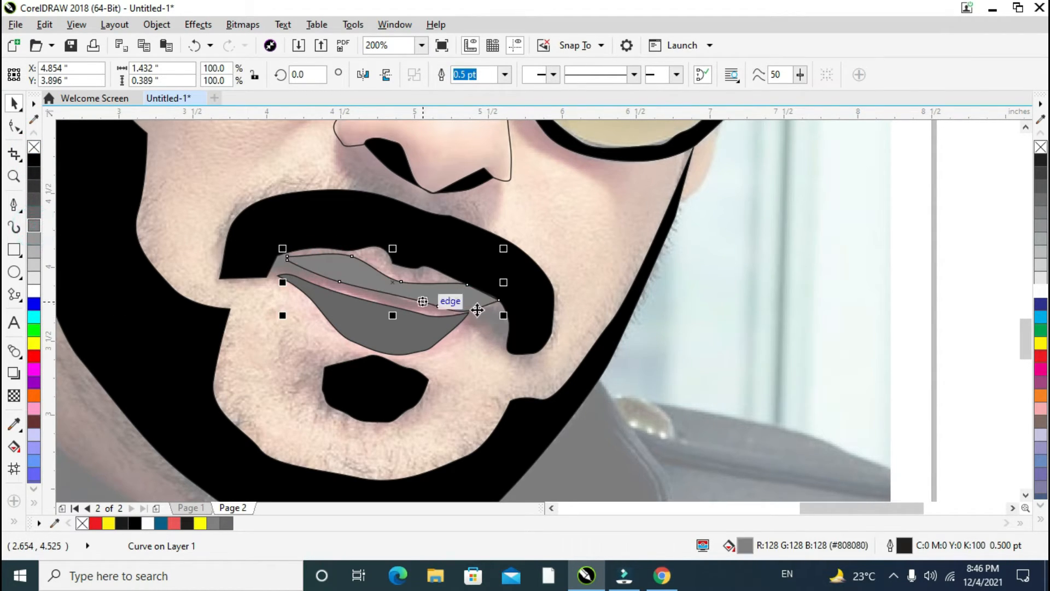
# Move the portrait photo beside the page to check the gray lips in the traced artwork, and undo the move.
pyautogui.click(622, 308)
pyautogui.scroll(-2, 491, 343)
pyautogui.scroll(-1, 491, 343)
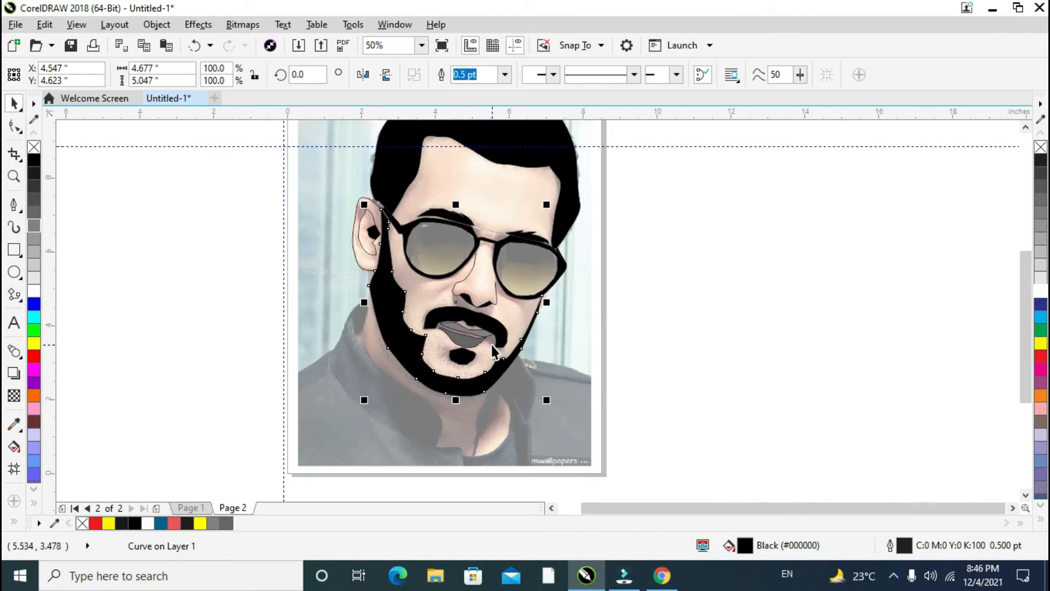
pyautogui.scroll(3, 478, 247)
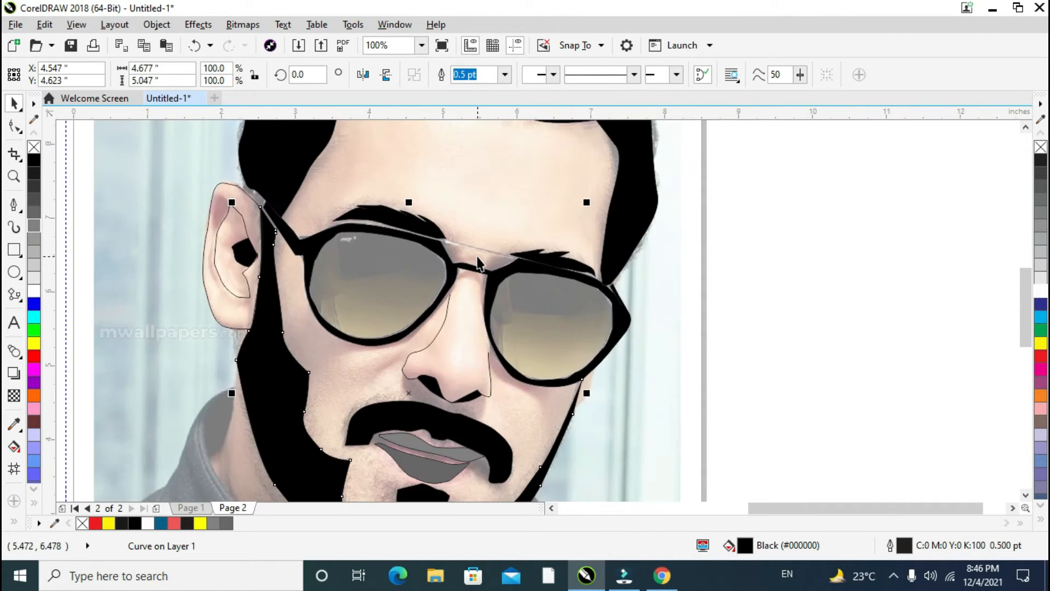
pyautogui.scroll(-3, 478, 257)
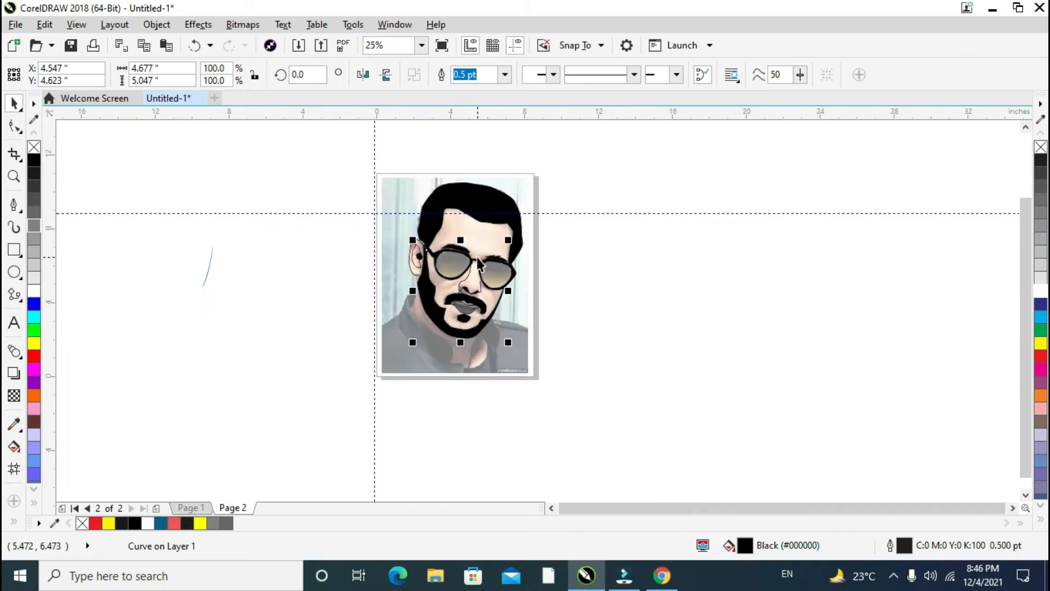
pyautogui.click(480, 240)
pyautogui.moveTo(403, 197)
pyautogui.mouseDown()
pyautogui.moveTo(612, 199)
pyautogui.moveTo(634, 187)
pyautogui.mouseUp()
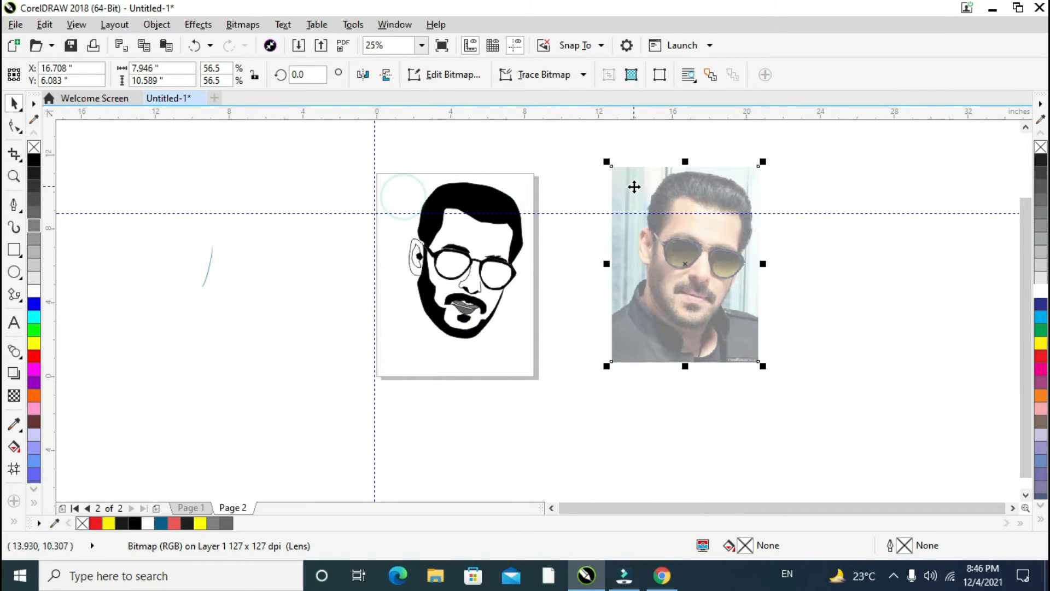
pyautogui.hotkey('ctrl', 'z')
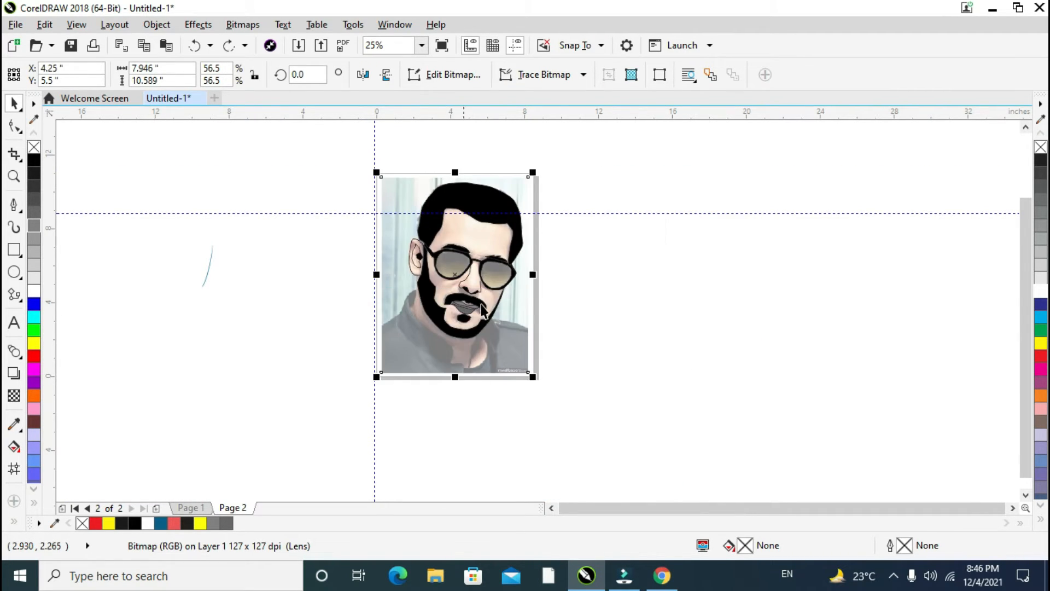
# Change the fill of both the upper and lower lip to light gray (#E6E6E6).
pyautogui.scroll(3, 492, 296)
pyautogui.click(429, 326)
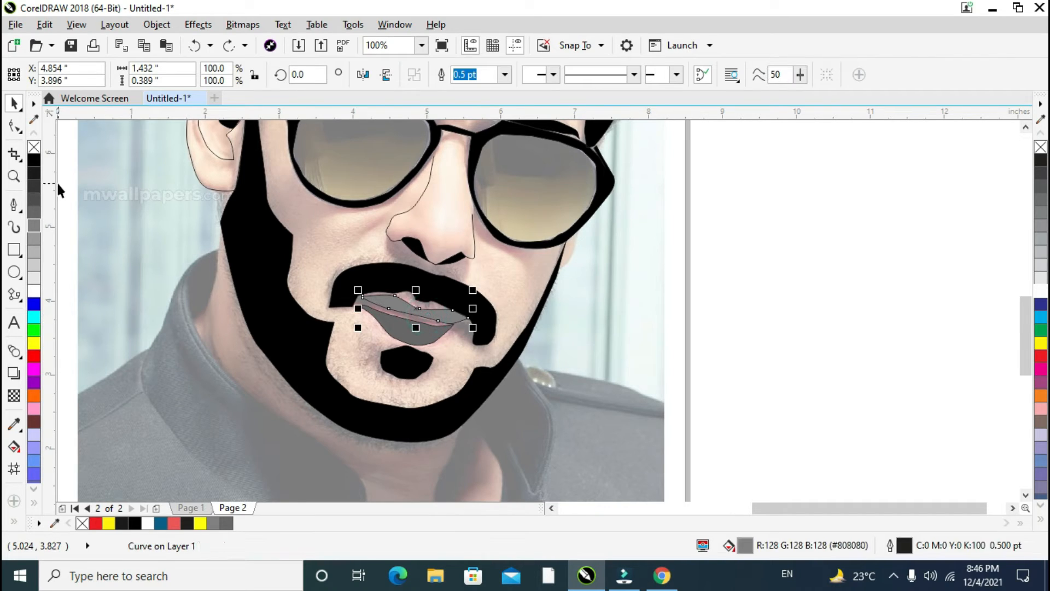
pyautogui.click(34, 266)
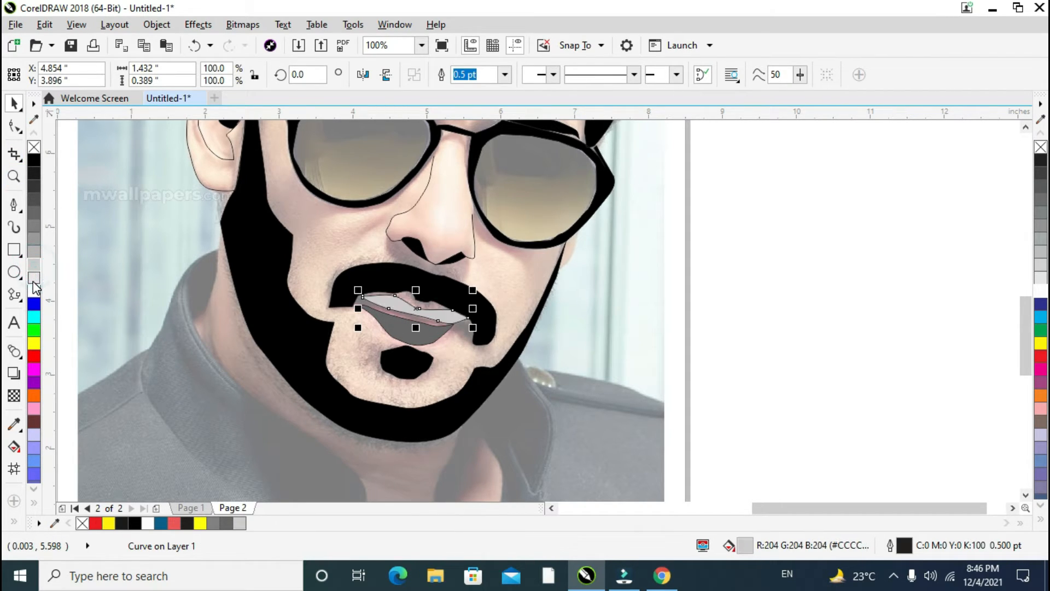
pyautogui.click(32, 280)
pyautogui.scroll(1, 356, 328)
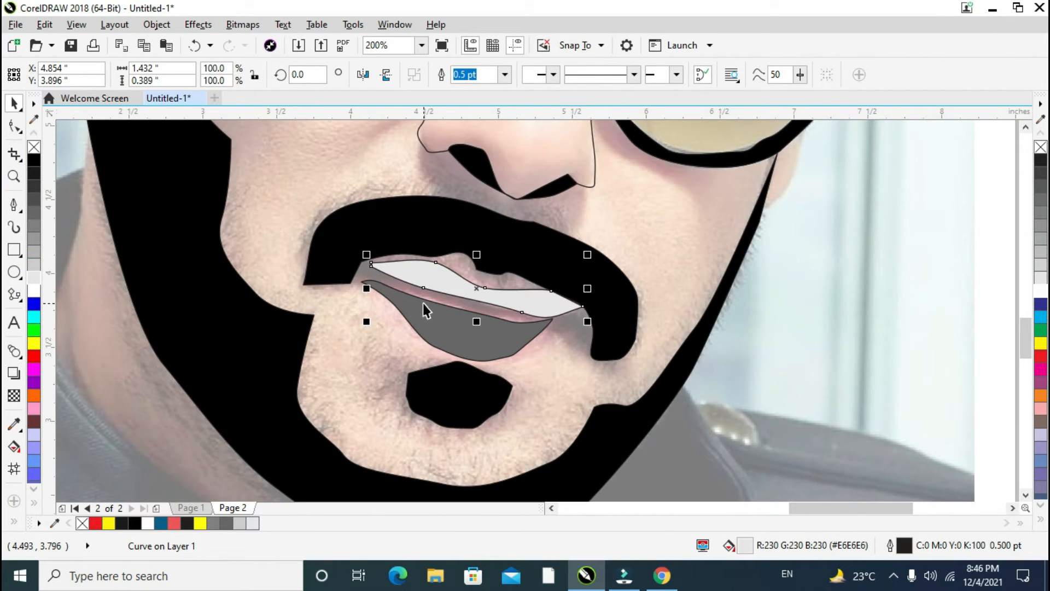
pyautogui.keyDown('shift'); pyautogui.click(422, 303); pyautogui.keyUp('shift')
pyautogui.click(35, 279)
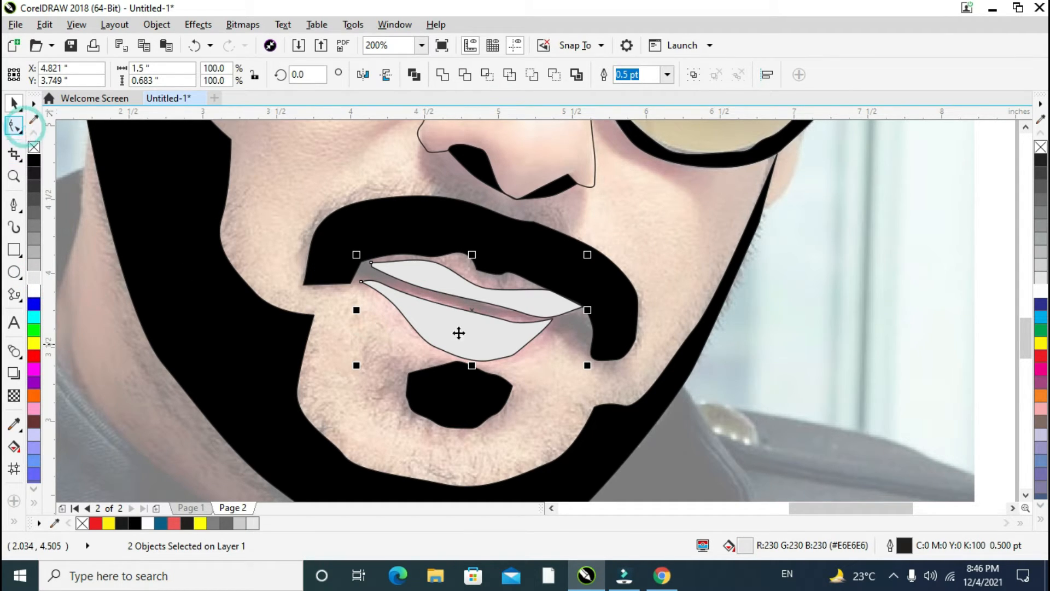
# Reshape the upper lip with the Shape tool, raising its top-edge curve and smoothing the curve along its bottom edge.
pyautogui.click(14, 126)
pyautogui.click(57, 125)
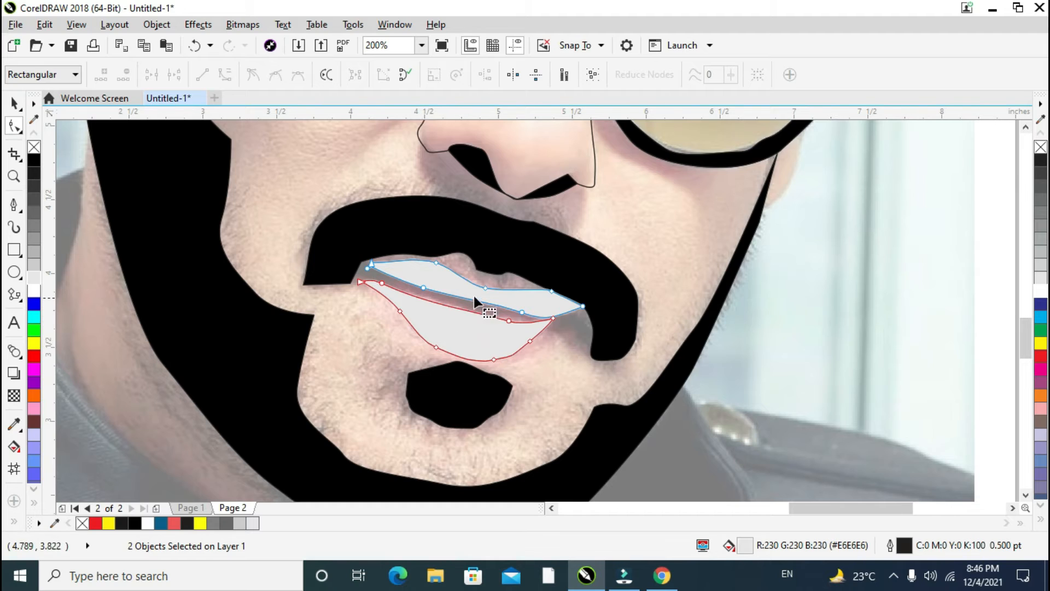
pyautogui.scroll(1, 473, 297)
pyautogui.moveTo(488, 281); pyautogui.dragTo(492, 278)
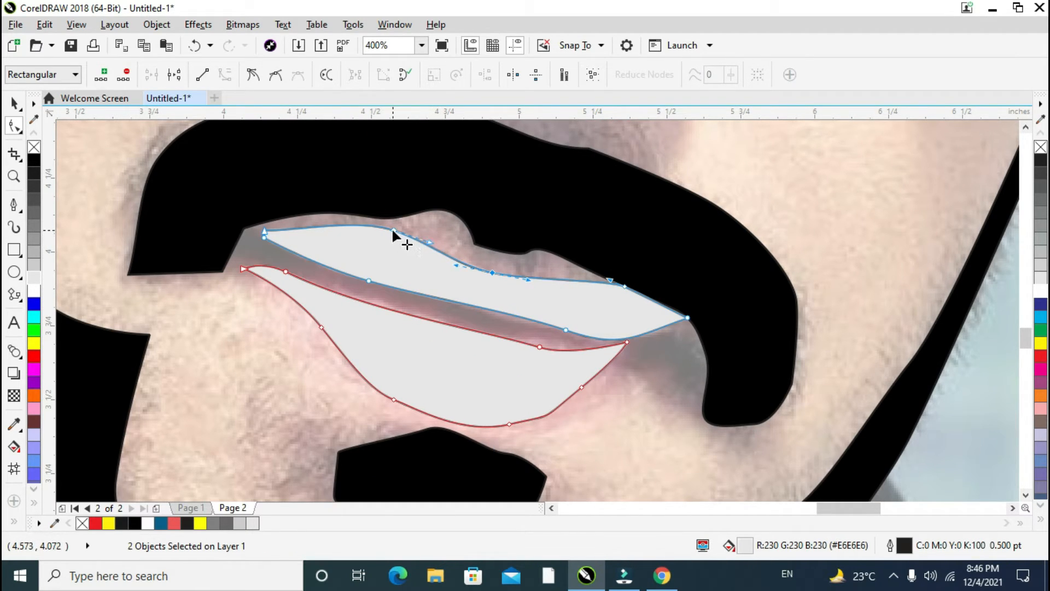
pyautogui.moveTo(393, 229); pyautogui.dragTo(439, 235)
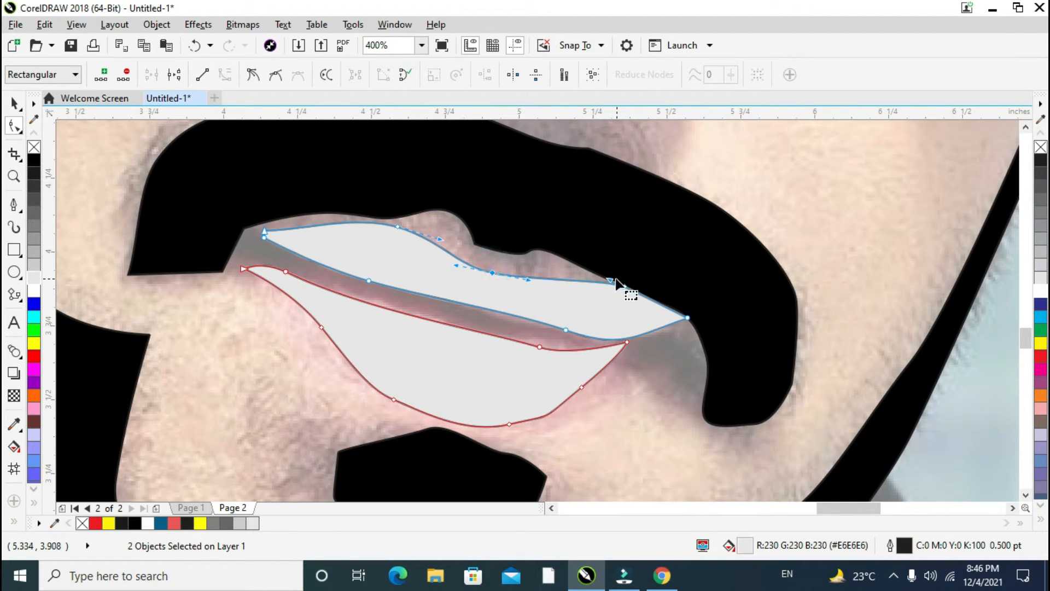
pyautogui.moveTo(611, 281); pyautogui.dragTo(593, 271)
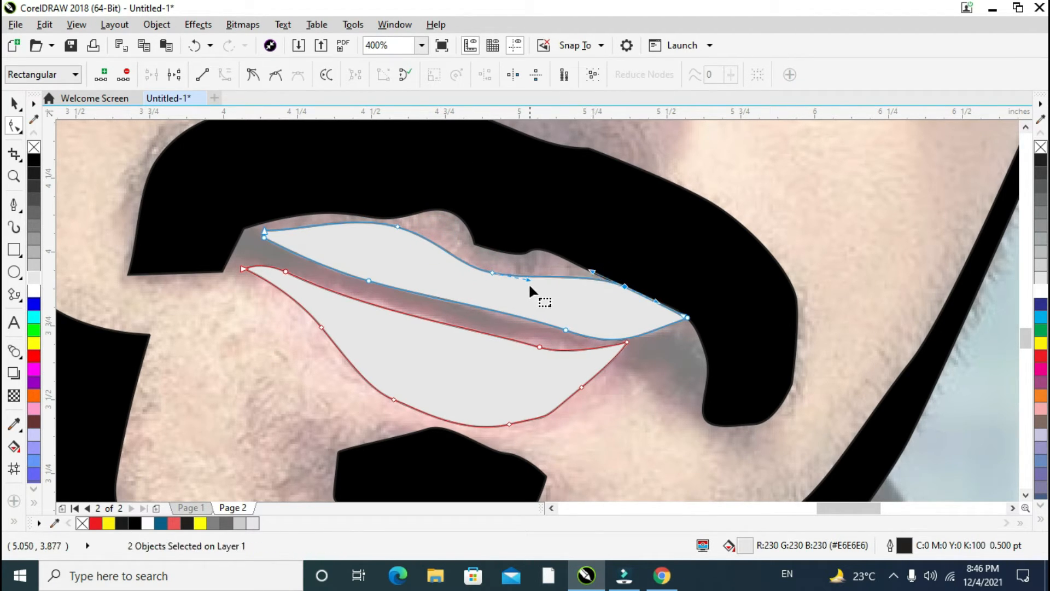
pyautogui.click(563, 328)
pyautogui.moveTo(510, 311); pyautogui.dragTo(508, 327)
pyautogui.moveTo(426, 299); pyautogui.dragTo(428, 304)
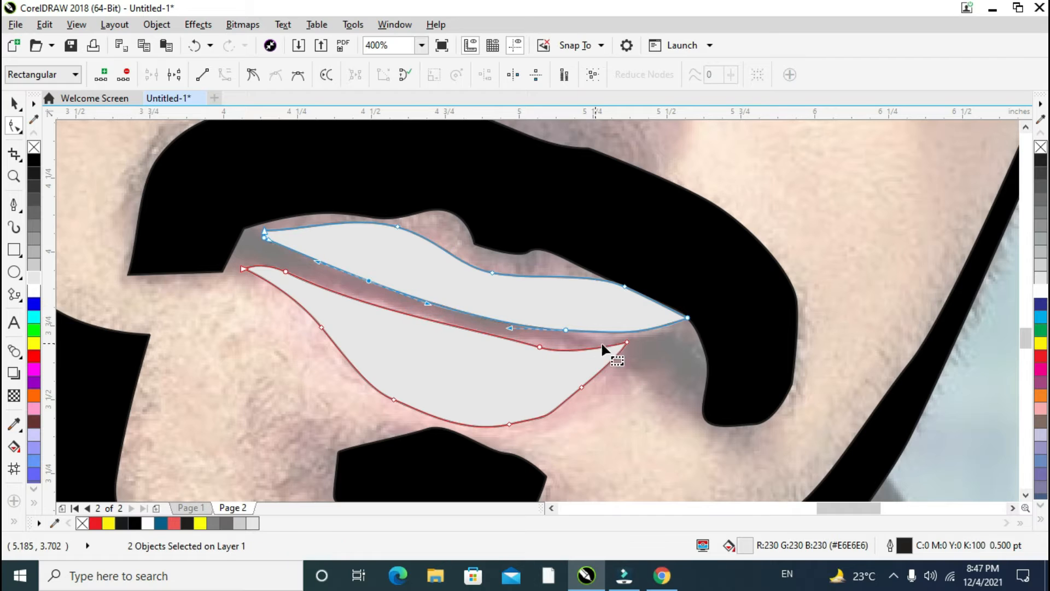
# Extend the lower lip's right corner outward and delete the neighbouring top-edge node to smooth that edge.
pyautogui.moveTo(627, 342); pyautogui.dragTo(665, 336)
pyautogui.click(540, 347)
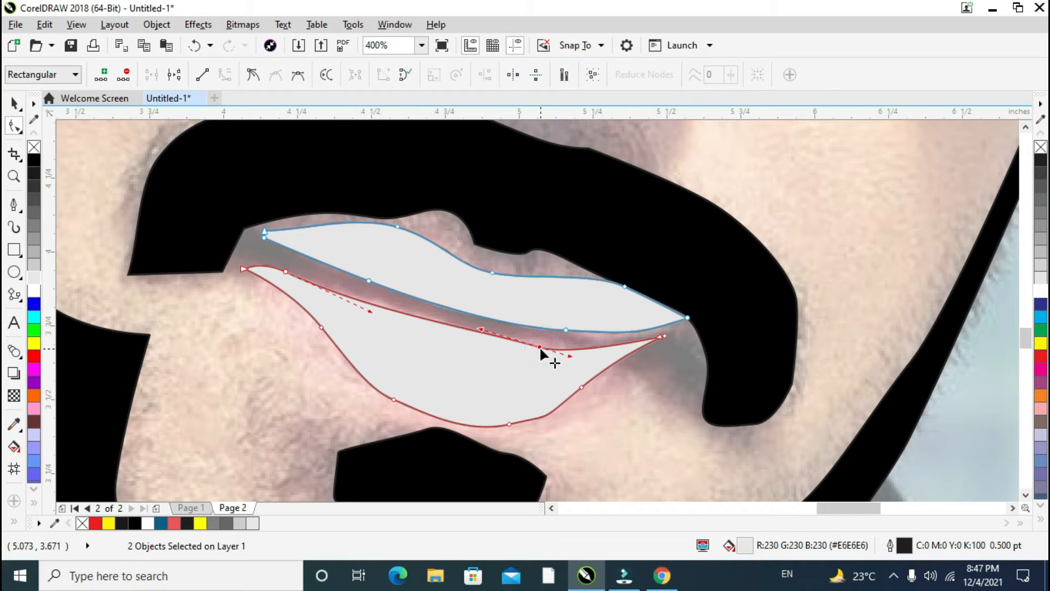
pyautogui.press('Delete')
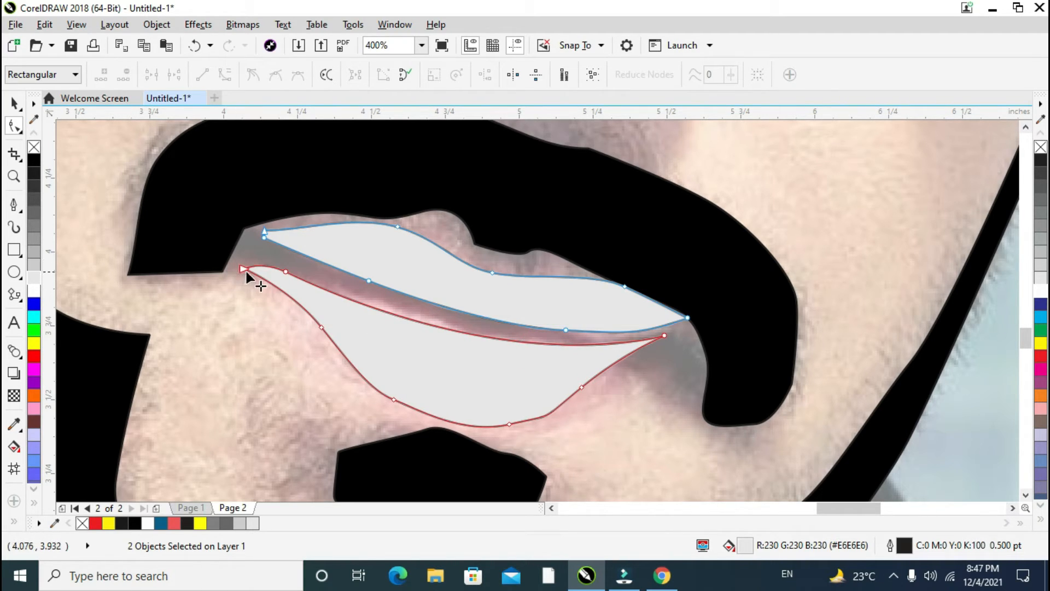
# Smooth the lower lip's bottom edge by deleting its lowest node and adjusting the curve handles of the nodes on either side.
pyautogui.click(246, 272)
pyautogui.click(509, 425)
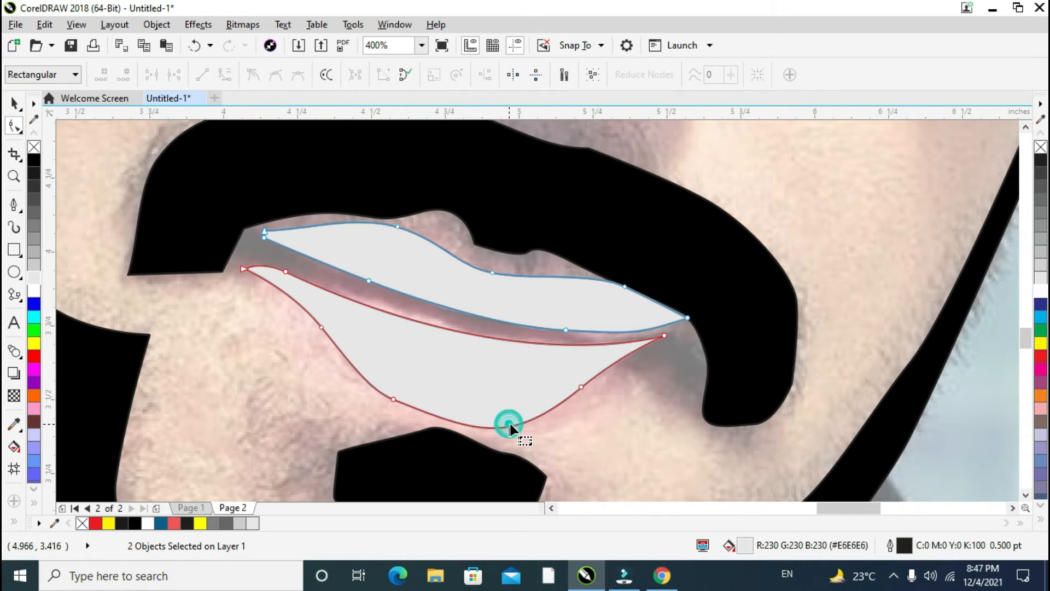
pyautogui.click(581, 387)
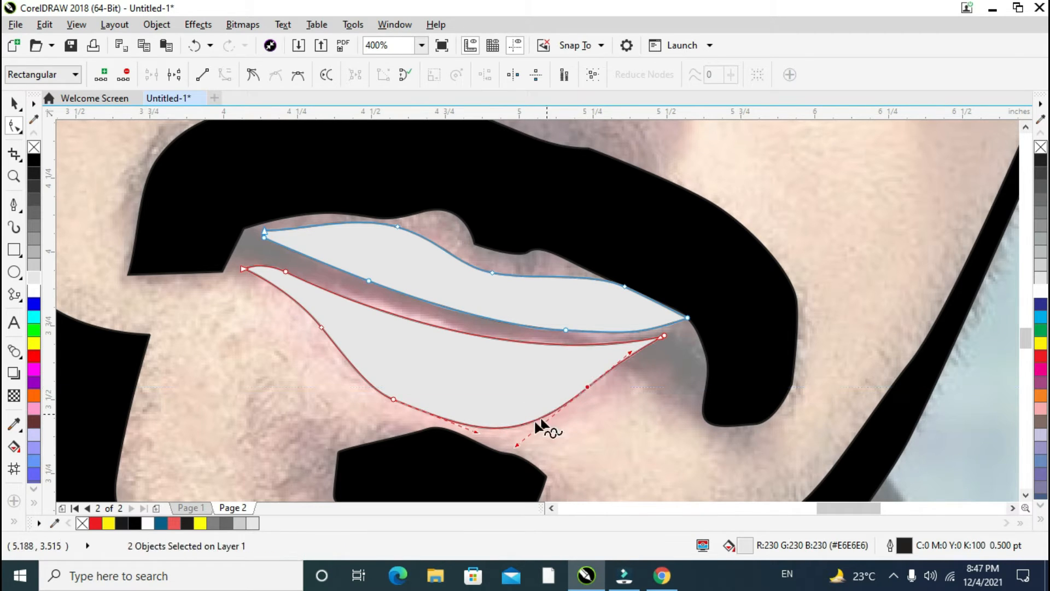
pyautogui.moveTo(517, 440); pyautogui.dragTo(518, 430)
pyautogui.click(392, 399)
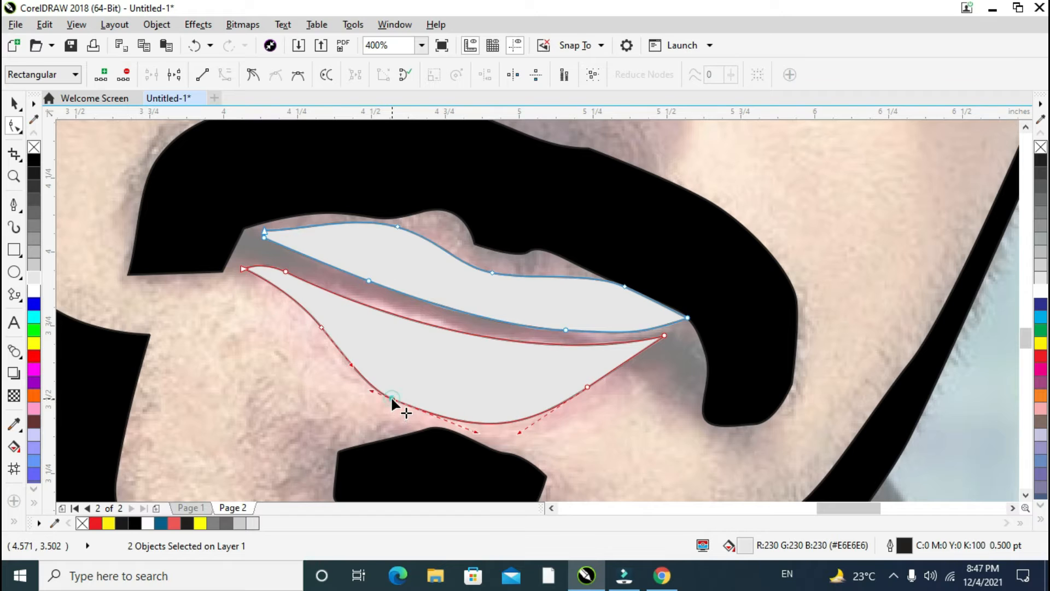
pyautogui.moveTo(372, 394); pyautogui.dragTo(365, 389)
# Nudge the node at the dip in the upper lip's top edge slightly upward, and undo the last adjustment.
pyautogui.scroll(-4, 395, 377)
pyautogui.scroll(1, 424, 335)
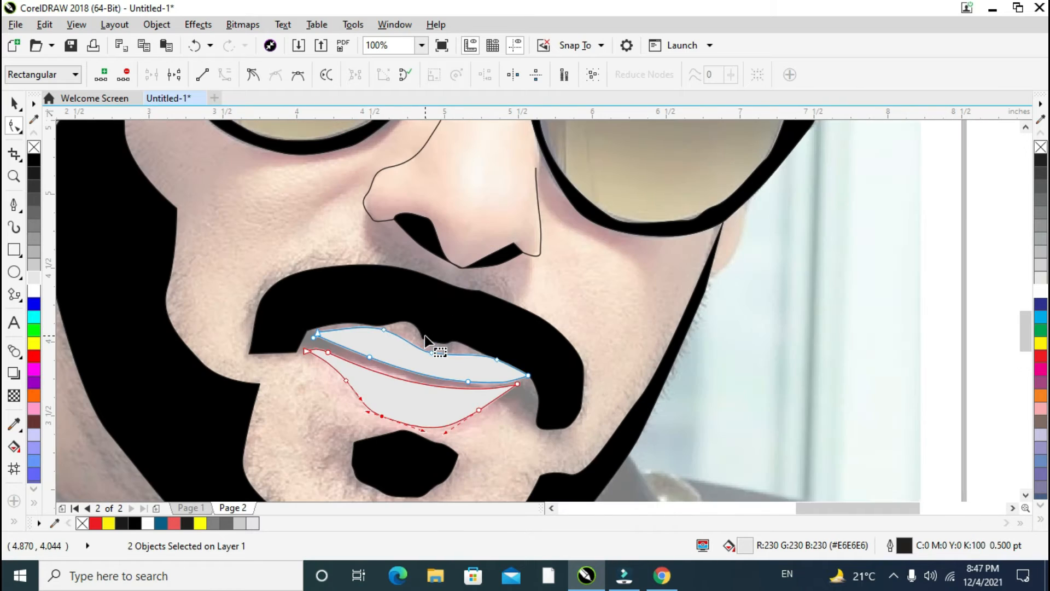
pyautogui.click(430, 352)
pyautogui.moveTo(430, 355); pyautogui.dragTo(436, 350)
pyautogui.hotkey('ctrl', 'z')
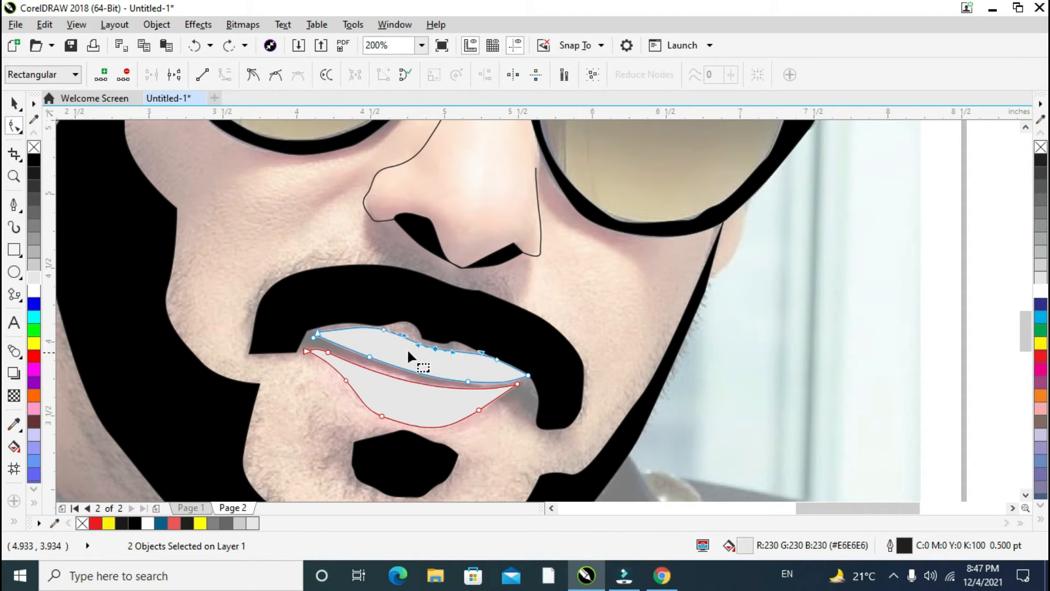
# Move the portrait photo off the page to the right of the traced artwork, at about X 13.3 in, Y 4.2 in.
pyautogui.click(16, 104)
pyautogui.scroll(-1, 254, 267)
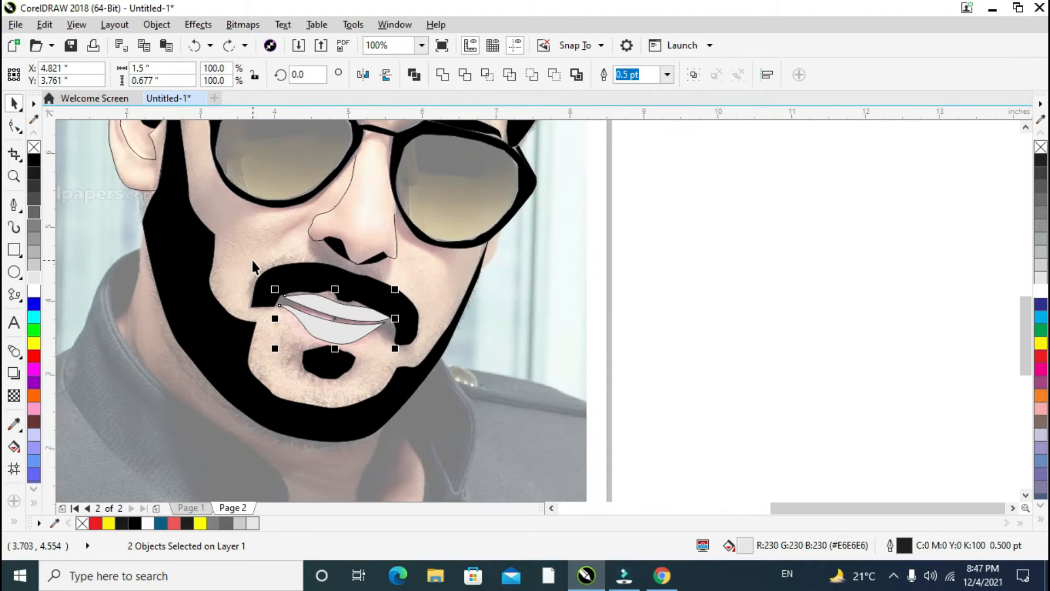
pyautogui.scroll(-1, 255, 266)
pyautogui.click(342, 272)
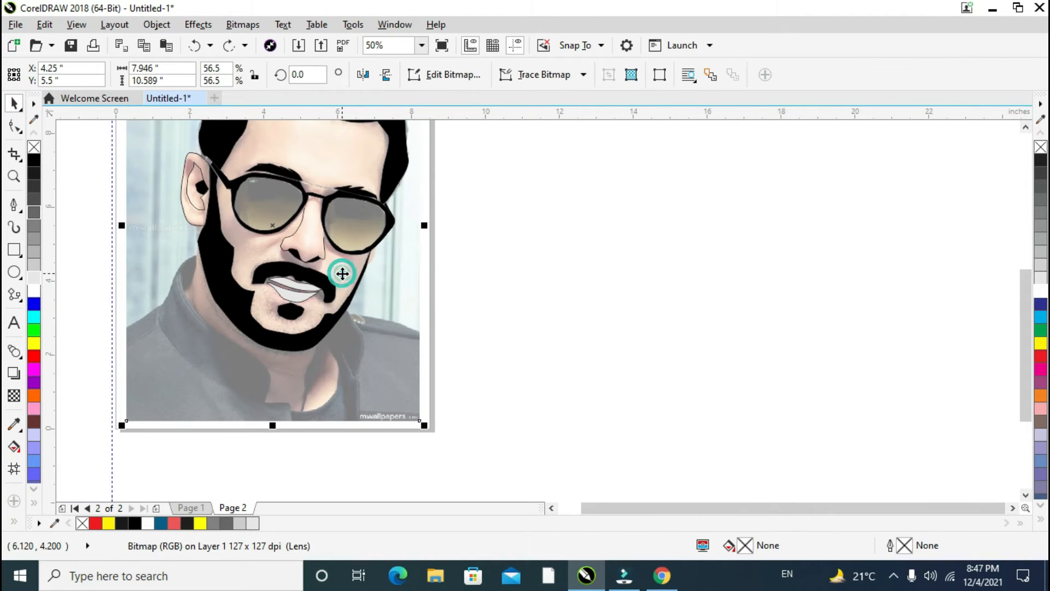
pyautogui.moveTo(342, 272)
pyautogui.mouseDown()
pyautogui.moveTo(679, 328)
pyautogui.moveTo(682, 320)
pyautogui.mouseUp()
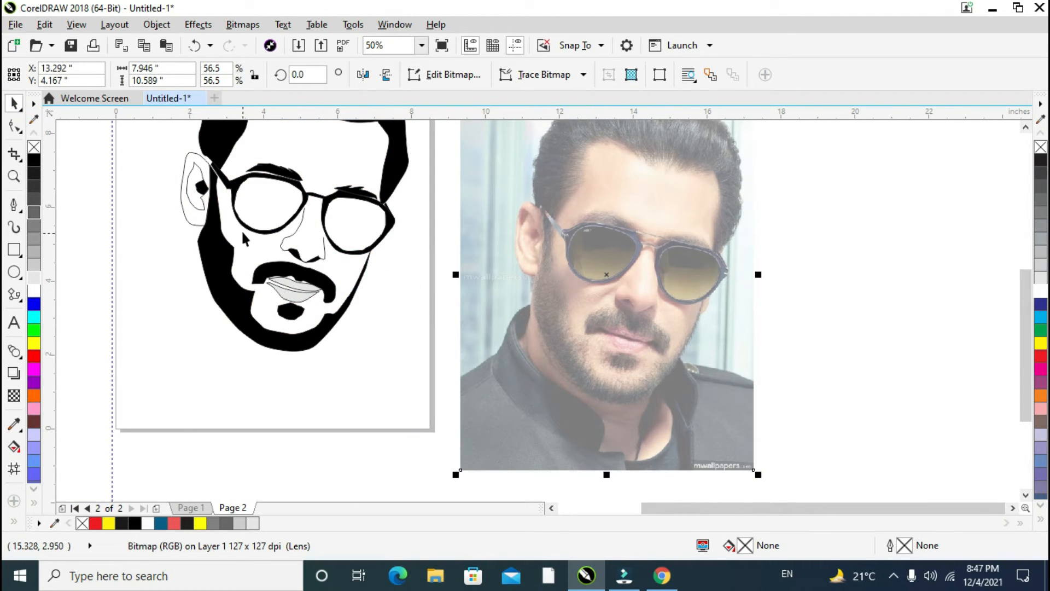
pyautogui.scroll(-1, 242, 228)
pyautogui.scroll(1, 242, 181)
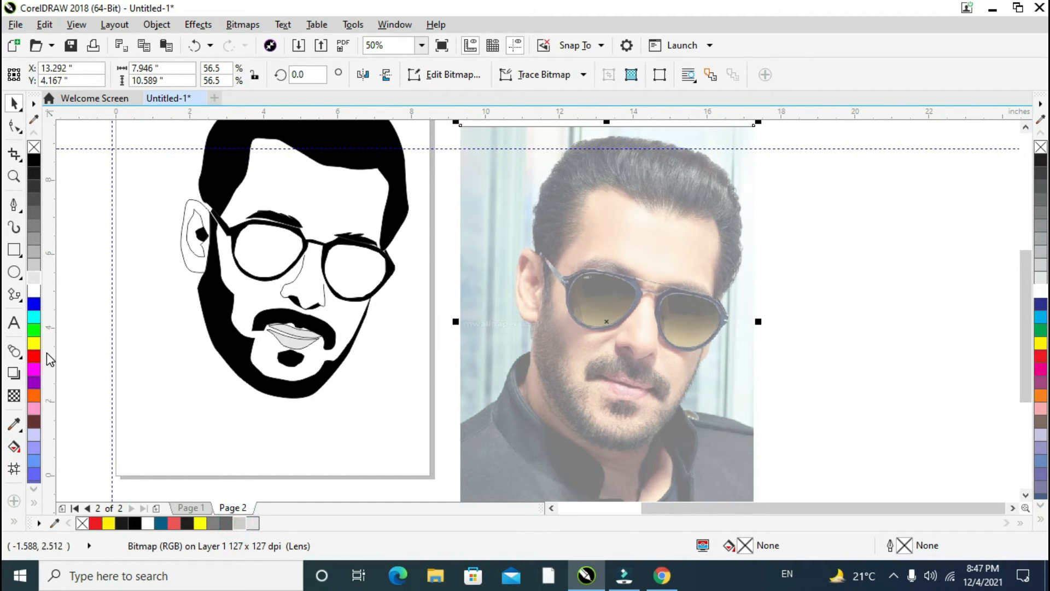
# Create filled shapes in both sunglass lenses with the Smart Fill tool, using the red fill (#EB5757) and 0.5 pt outline.
pyautogui.click(15, 522)
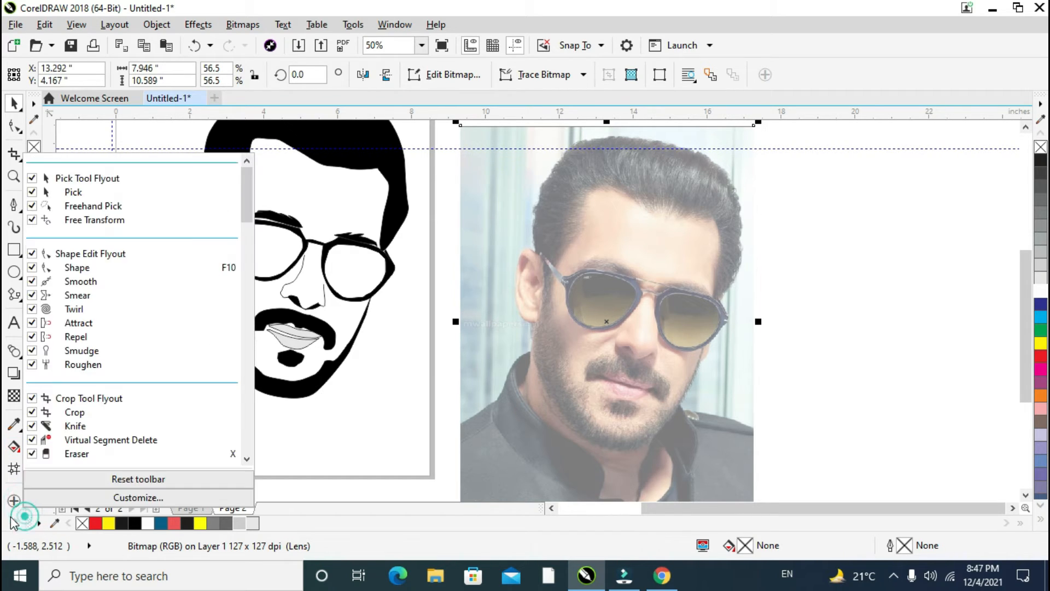
pyautogui.click(15, 523)
pyautogui.click(16, 523)
pyautogui.click(40, 485)
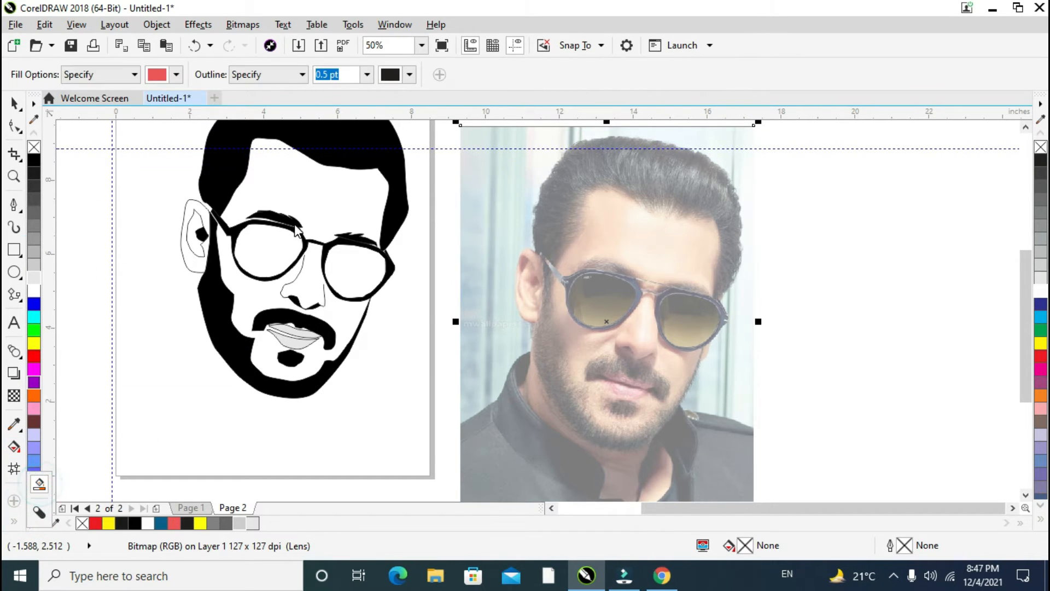
pyautogui.click(260, 245)
pyautogui.click(355, 265)
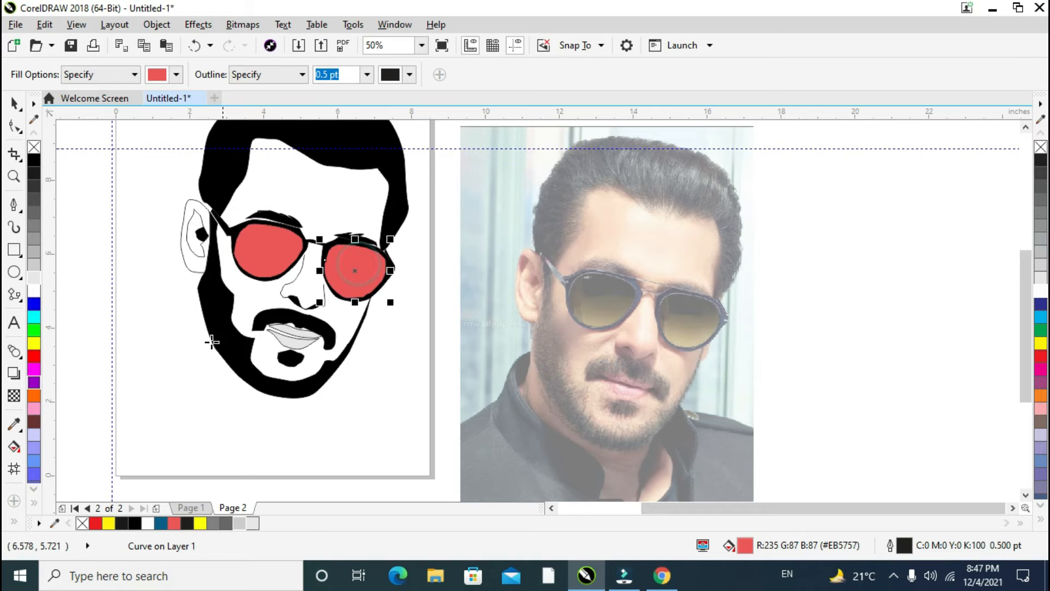
# Recolor both sunglass lens shapes yellow (#FFFF00).
pyautogui.click(13, 105)
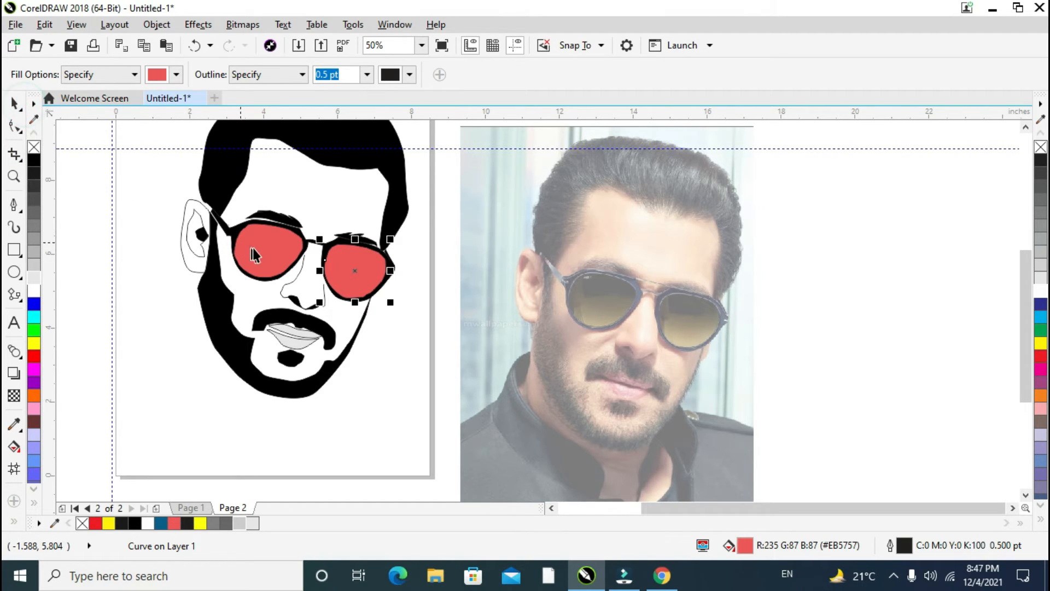
pyautogui.keyDown('shift'); pyautogui.click(252, 248); pyautogui.keyUp('shift')
pyautogui.click(32, 344)
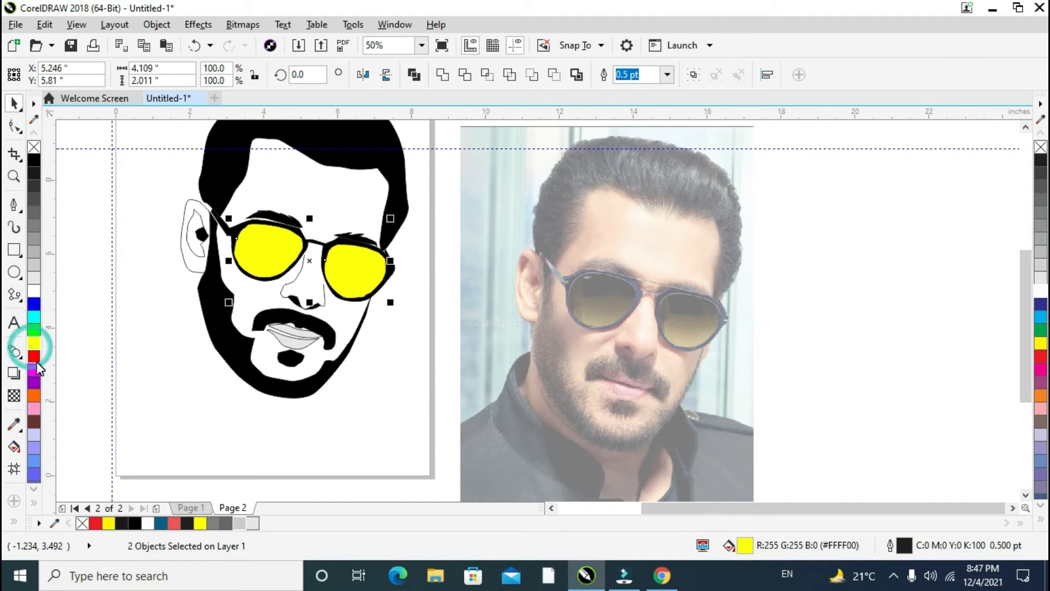
pyautogui.click(33, 356)
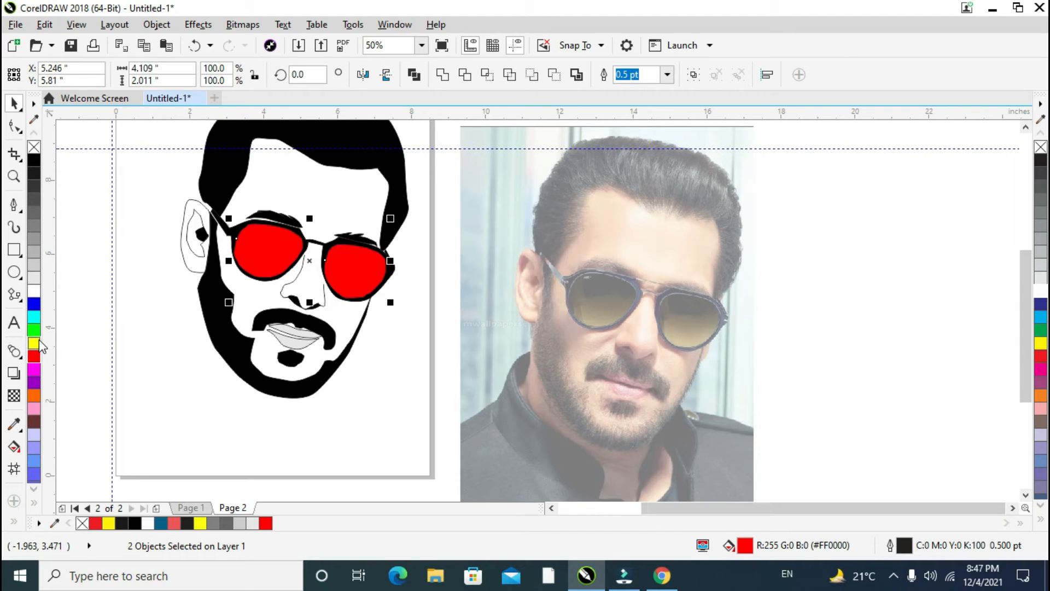
pyautogui.click(36, 343)
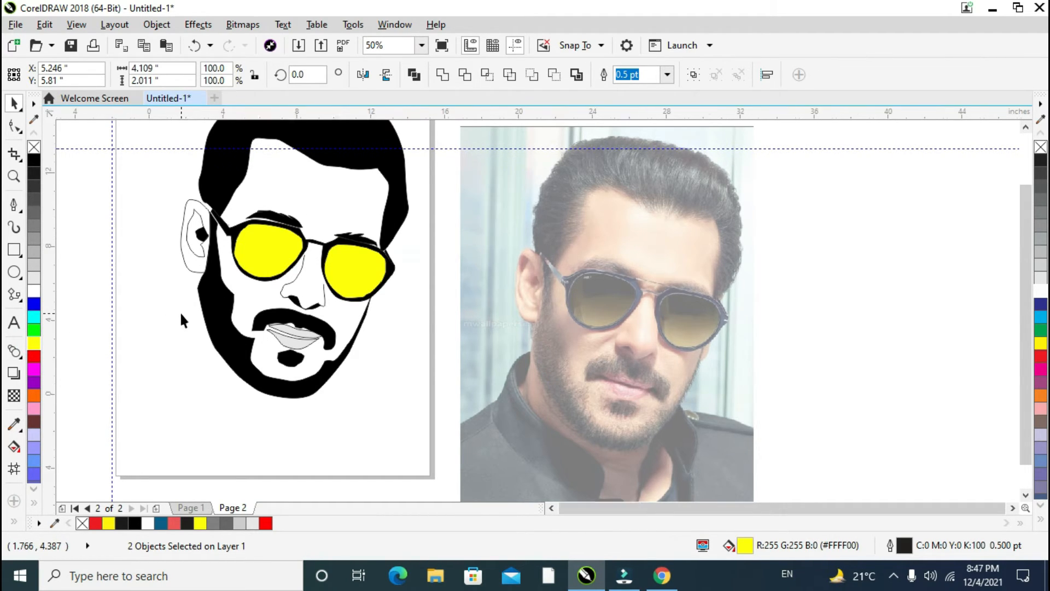
pyautogui.scroll(-3, 182, 290)
pyautogui.scroll(3, 180, 265)
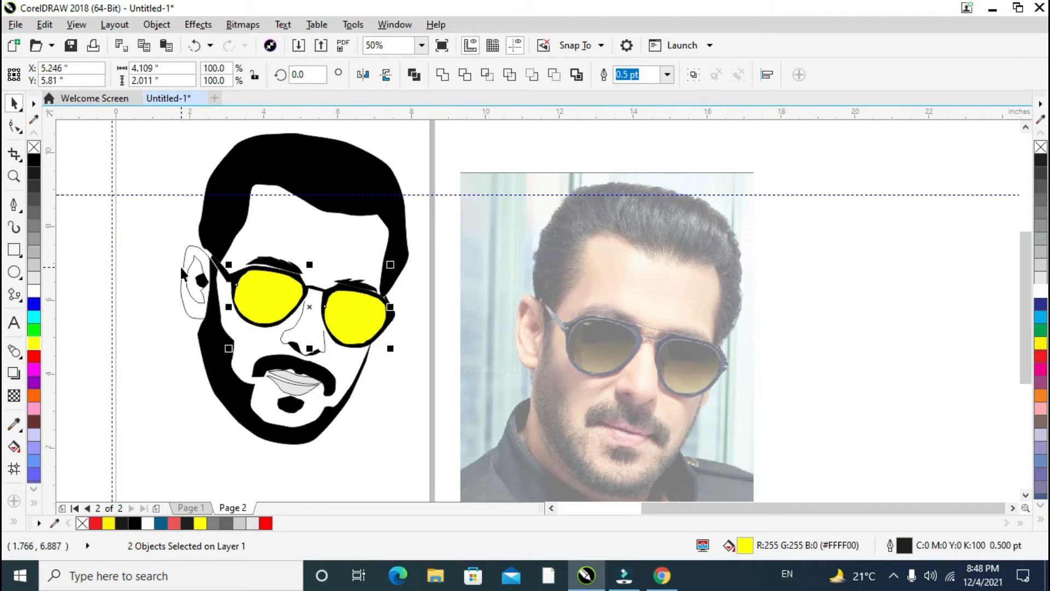
pyautogui.click(253, 235)
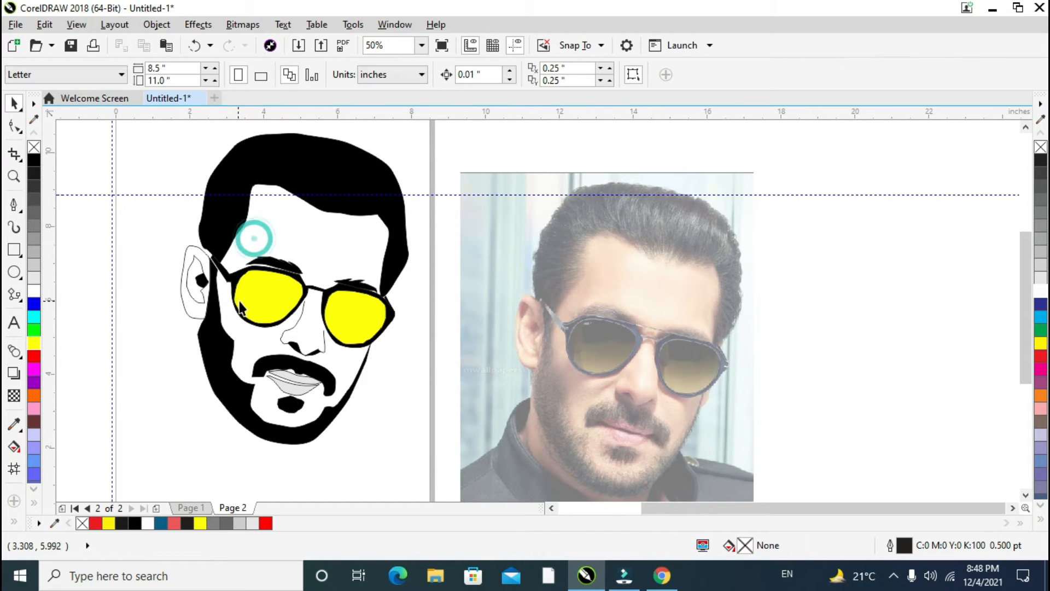
# Apply uniform transparency of 77 to the lens nearer the ear and 64 to the other lens.
pyautogui.click(256, 305)
pyautogui.click(14, 395)
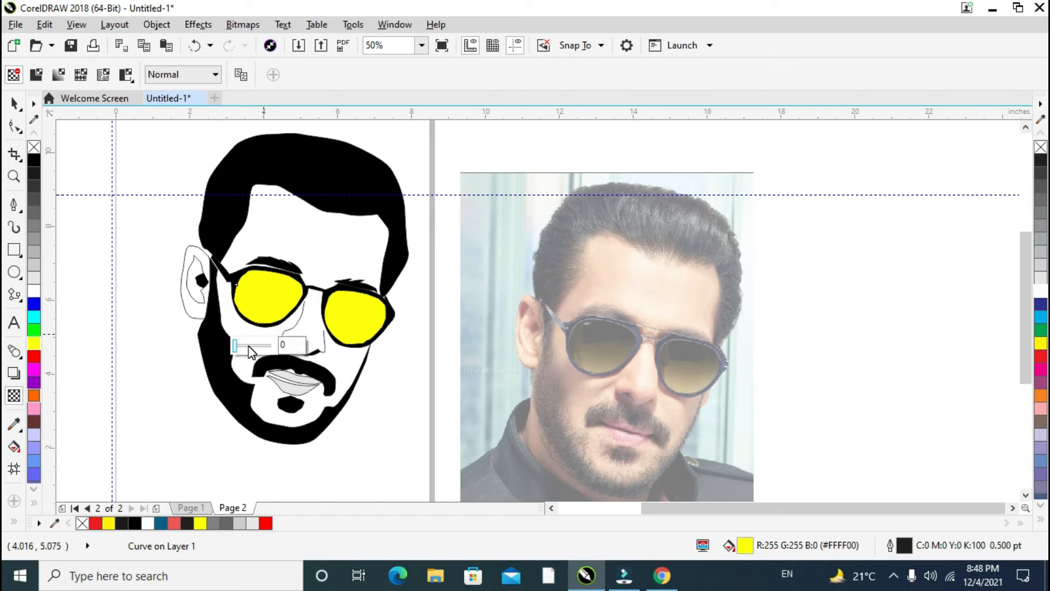
pyautogui.moveTo(248, 346); pyautogui.dragTo(262, 345)
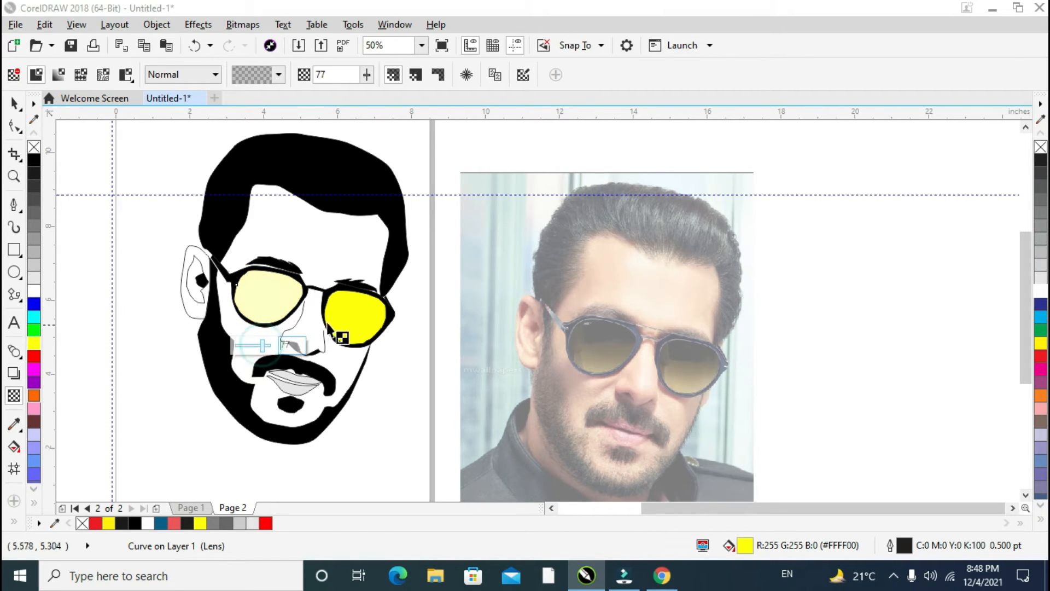
pyautogui.click(352, 304)
pyautogui.moveTo(339, 366); pyautogui.dragTo(349, 372)
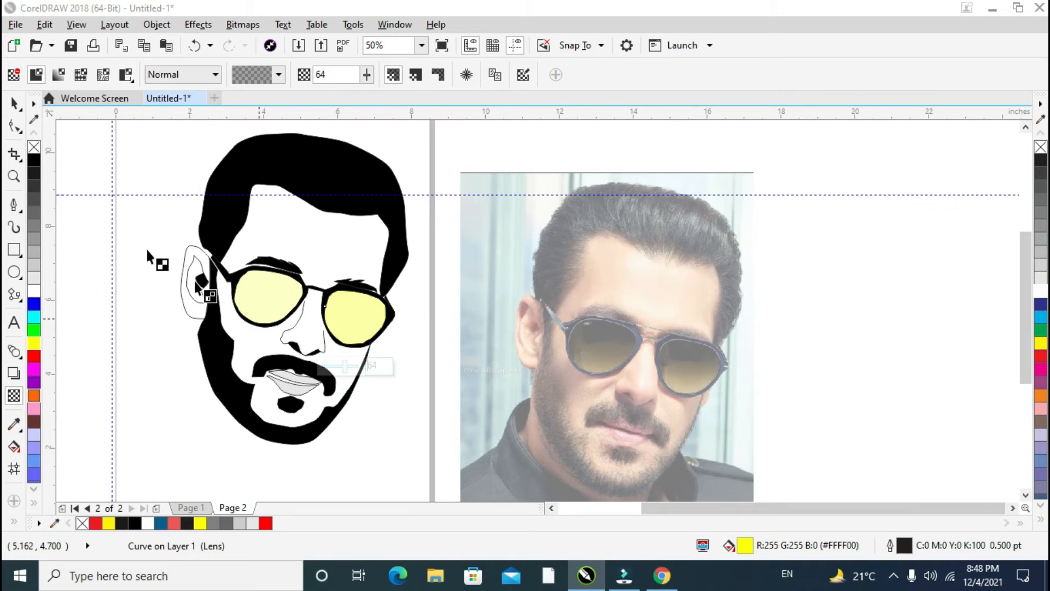
pyautogui.click(17, 101)
pyautogui.click(80, 129)
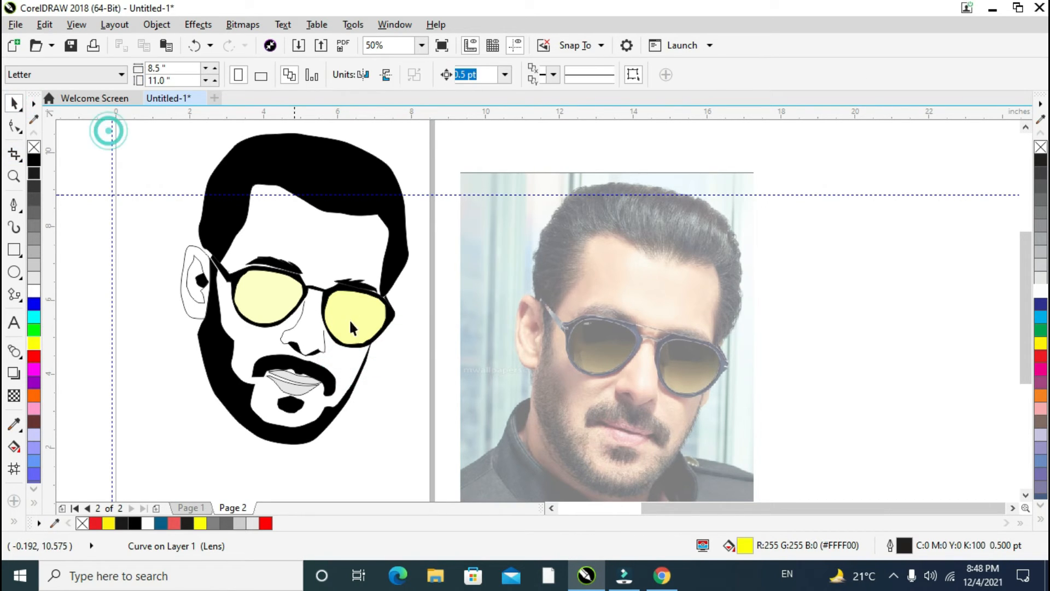
# Move the portrait photo farther right of the page, to about X 19.1 in, Y 5.0 in.
pyautogui.click(517, 341)
pyautogui.scroll(-2, 575, 351)
pyautogui.moveTo(575, 350); pyautogui.dragTo(575, 327)
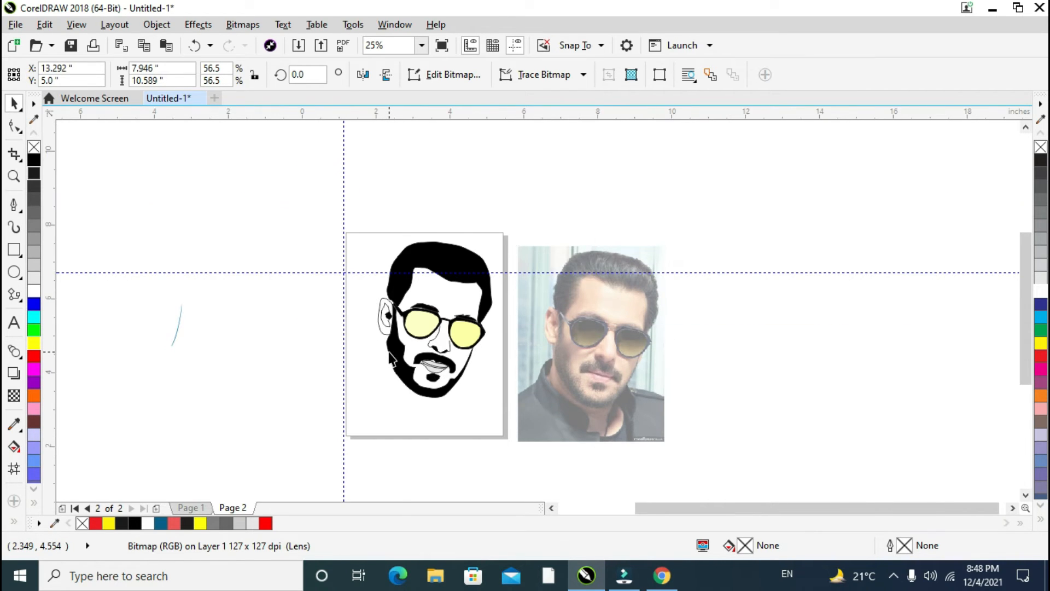
pyautogui.scroll(1, 390, 357)
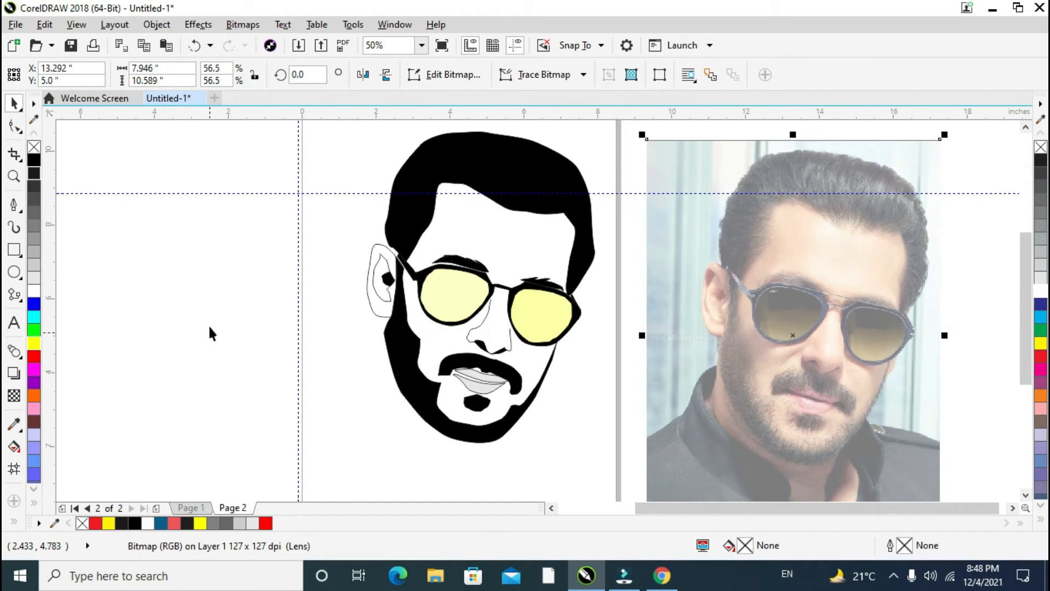
pyautogui.click(13, 204)
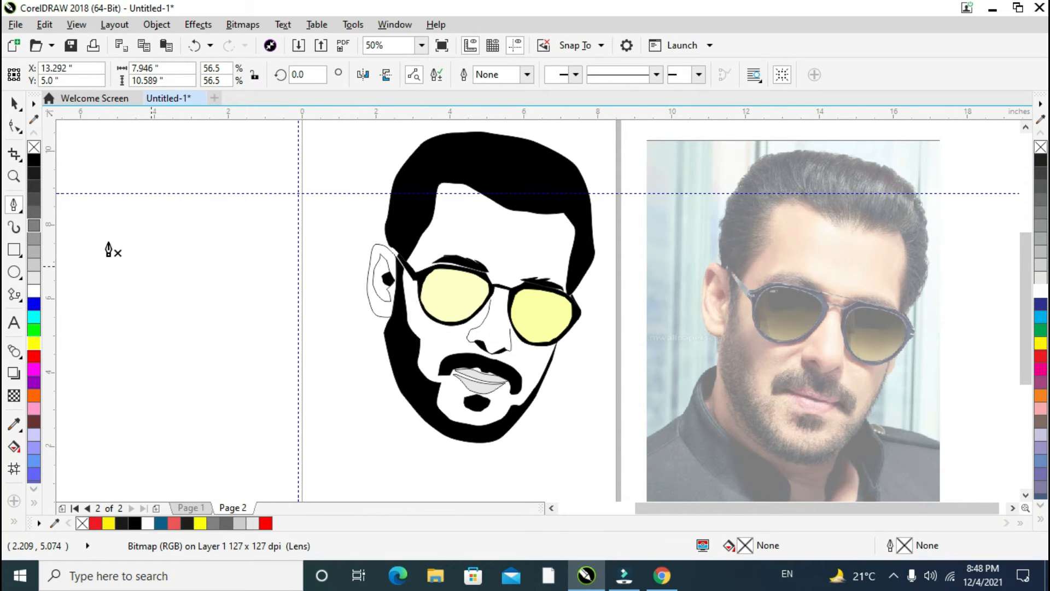
pyautogui.press('space')
pyautogui.scroll(-1, 195, 176)
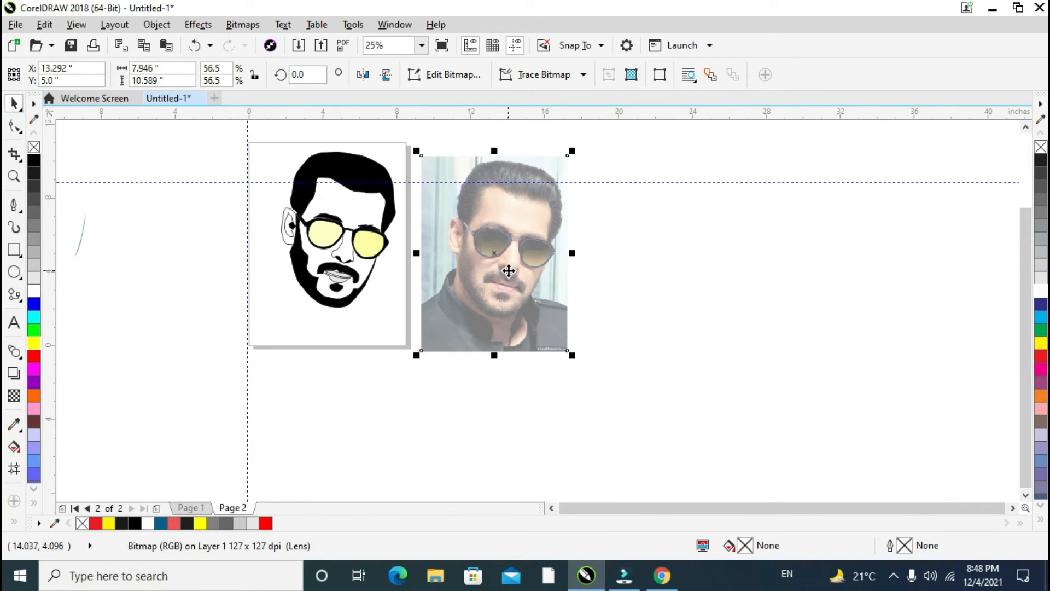
pyautogui.moveTo(509, 271); pyautogui.dragTo(617, 271)
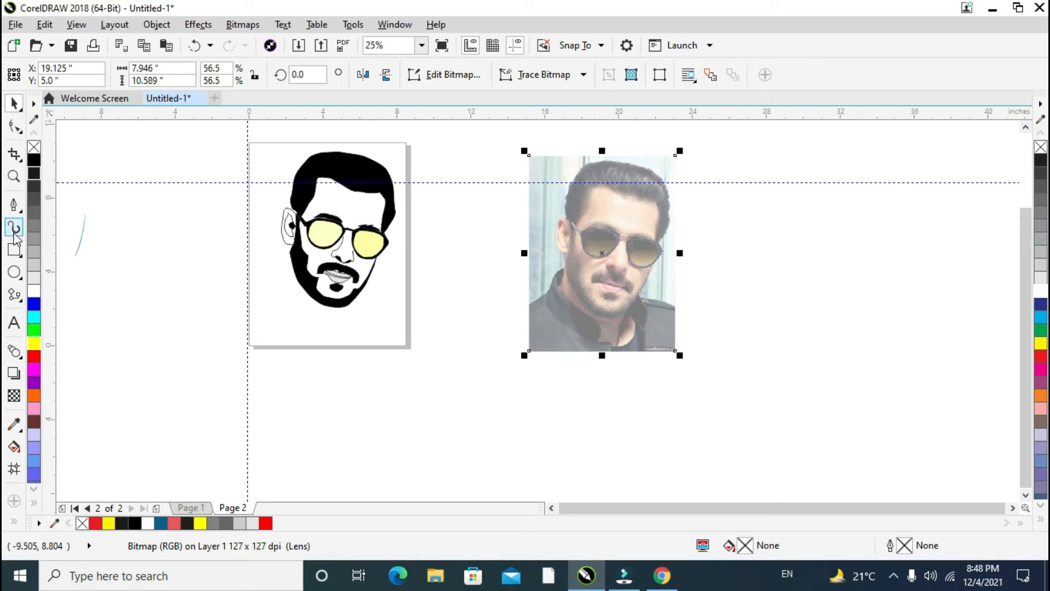
# Draw a circle about 9.96 in across and place it around the face, centred at about X 4.68 in, Y 6.12 in.
pyautogui.click(14, 272)
pyautogui.moveTo(211, 155); pyautogui.dragTo(363, 339)
pyautogui.click(15, 101)
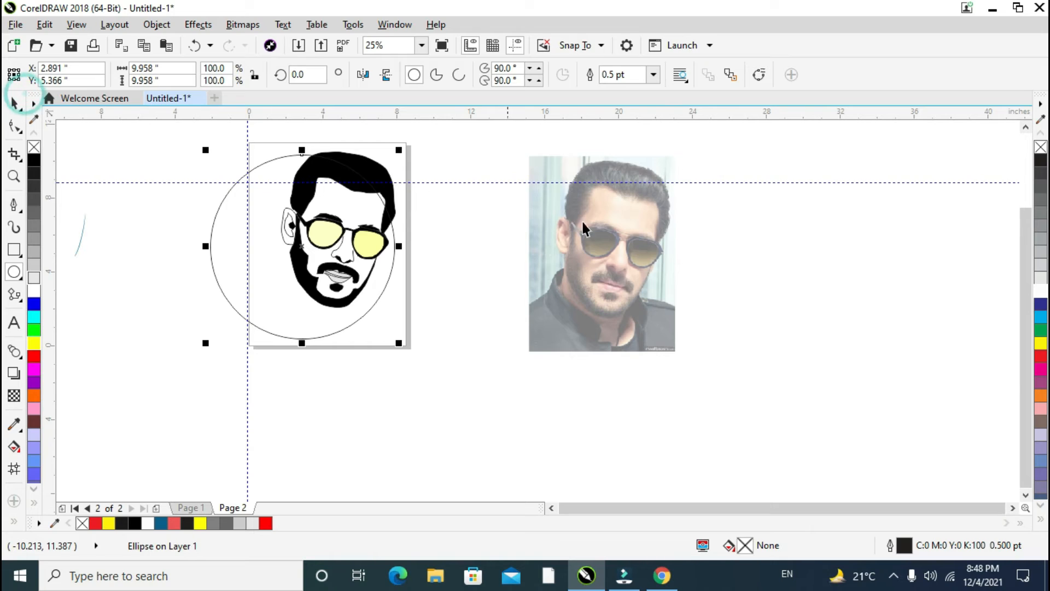
pyautogui.click(596, 233)
pyautogui.click(256, 163)
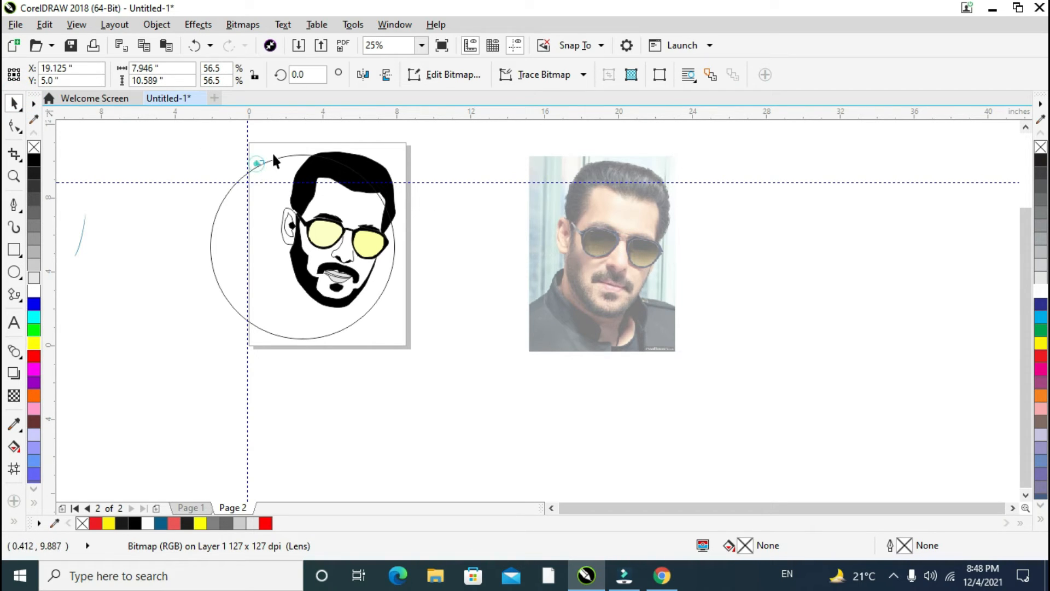
pyautogui.moveTo(277, 159); pyautogui.dragTo(297, 149)
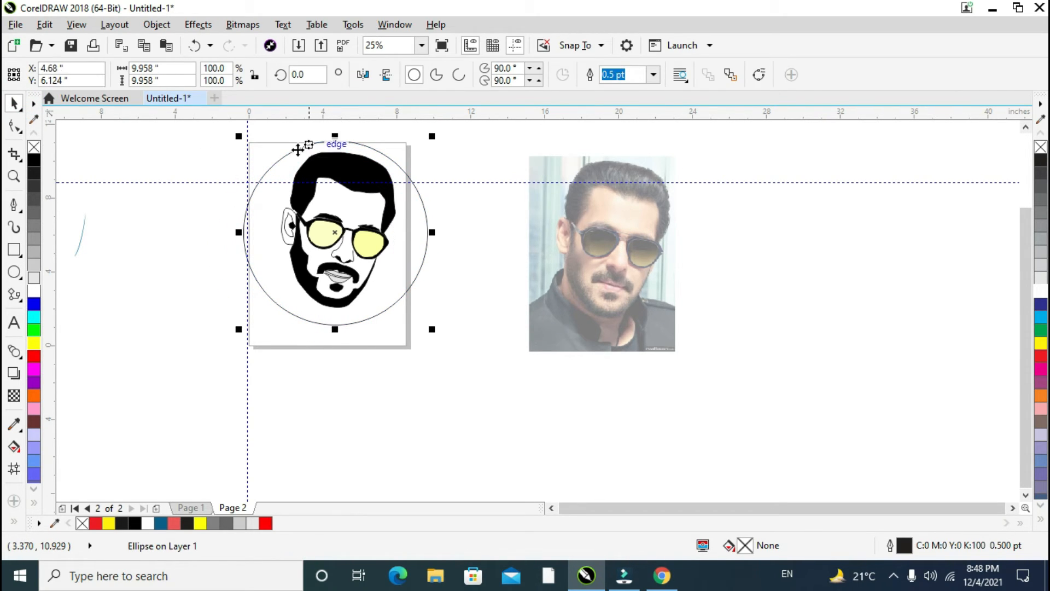
pyautogui.click(166, 133)
# Scale the circle and all the face artwork together about their centre to about 71.6%.
pyautogui.moveTo(155, 133); pyautogui.dragTo(458, 341)
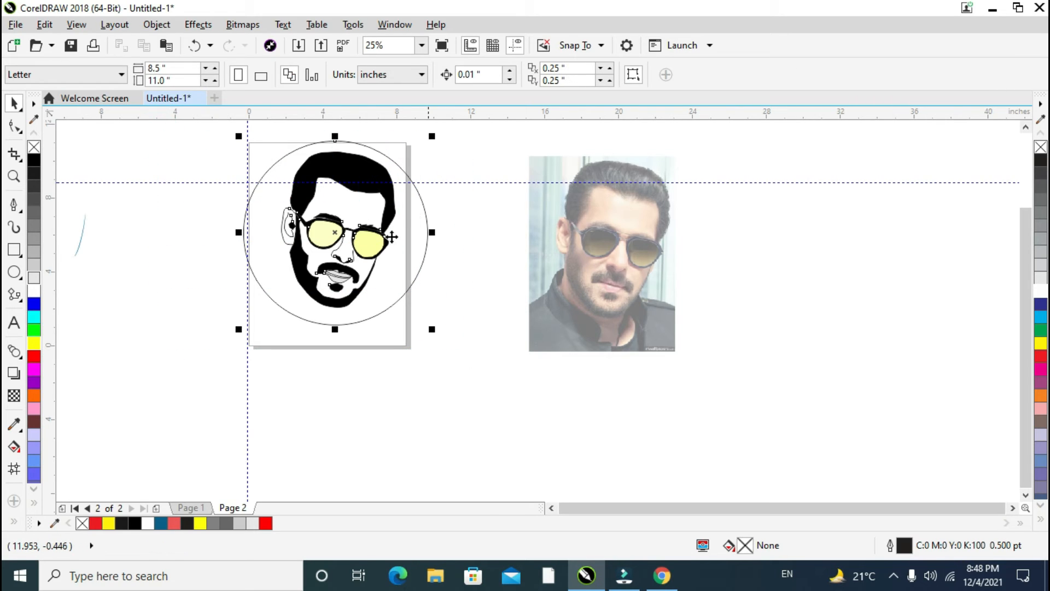
pyautogui.moveTo(433, 136); pyautogui.dragTo(408, 160)
pyautogui.scroll(1, 388, 181)
pyautogui.click(421, 186)
# Add a larger concentric copy of the circle, about 8.03 in across, around the face.
pyautogui.click(364, 180)
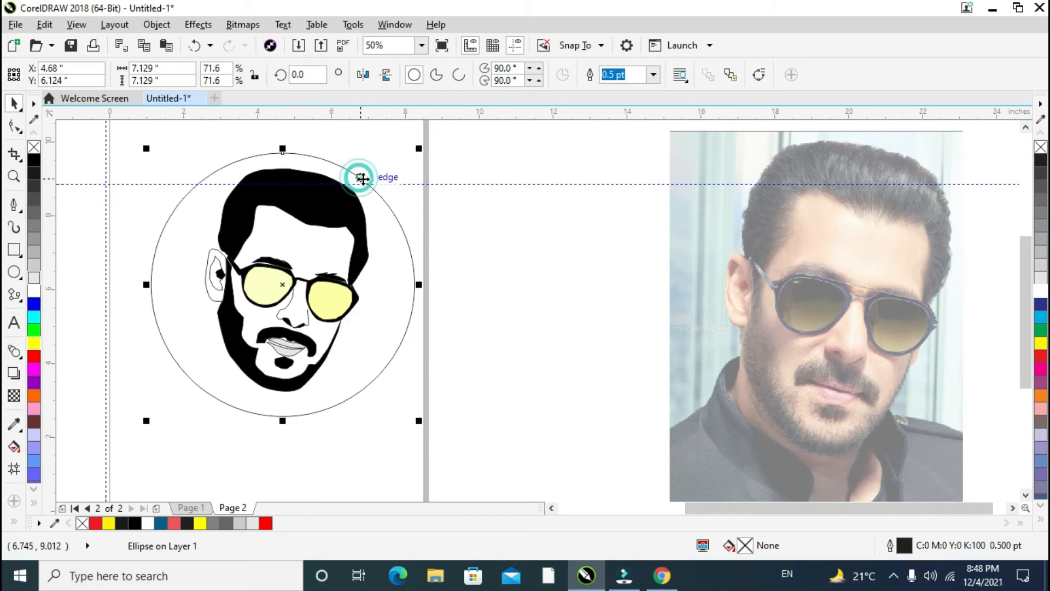
pyautogui.moveTo(416, 148); pyautogui.dragTo(442, 130)
pyautogui.click(455, 148)
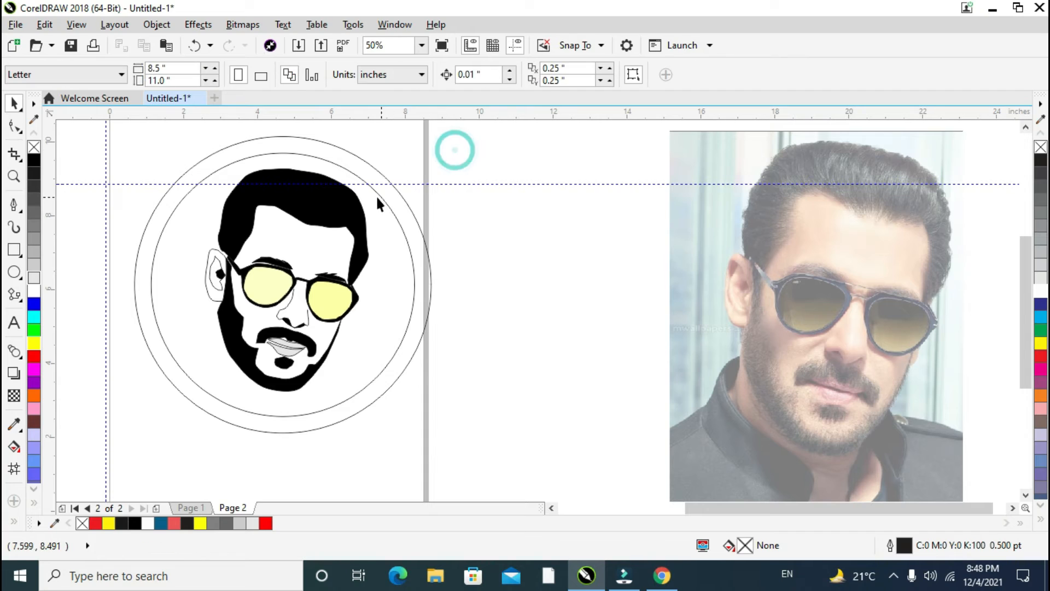
pyautogui.click(377, 198)
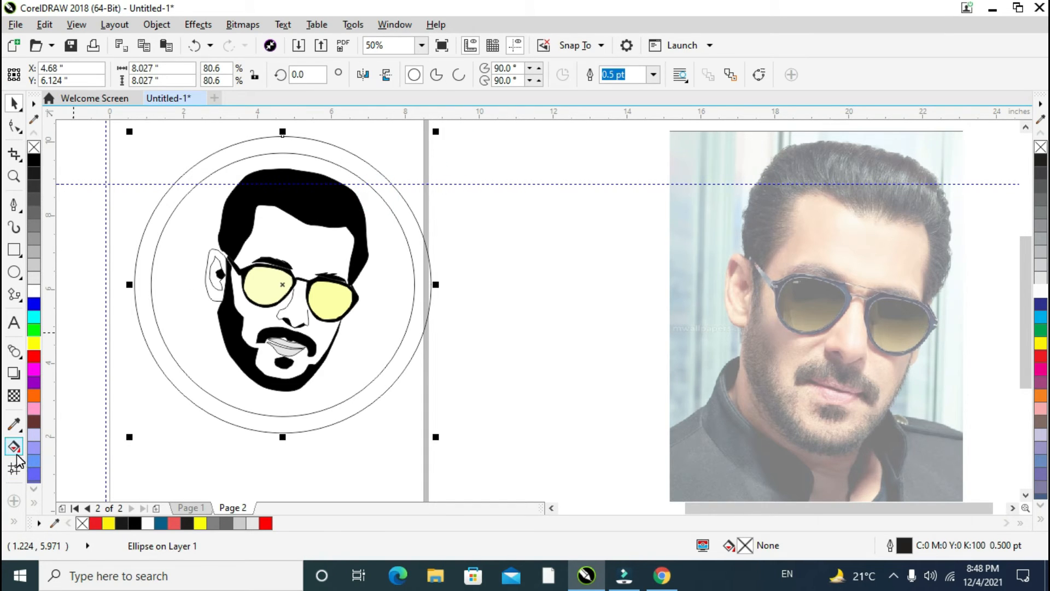
# Create a filled ring between the two circles with the Smart Fill tool, using the red fill (#EB5757) and 0.5 pt outline.
pyautogui.click(13, 520)
pyautogui.click(13, 522)
pyautogui.click(15, 522)
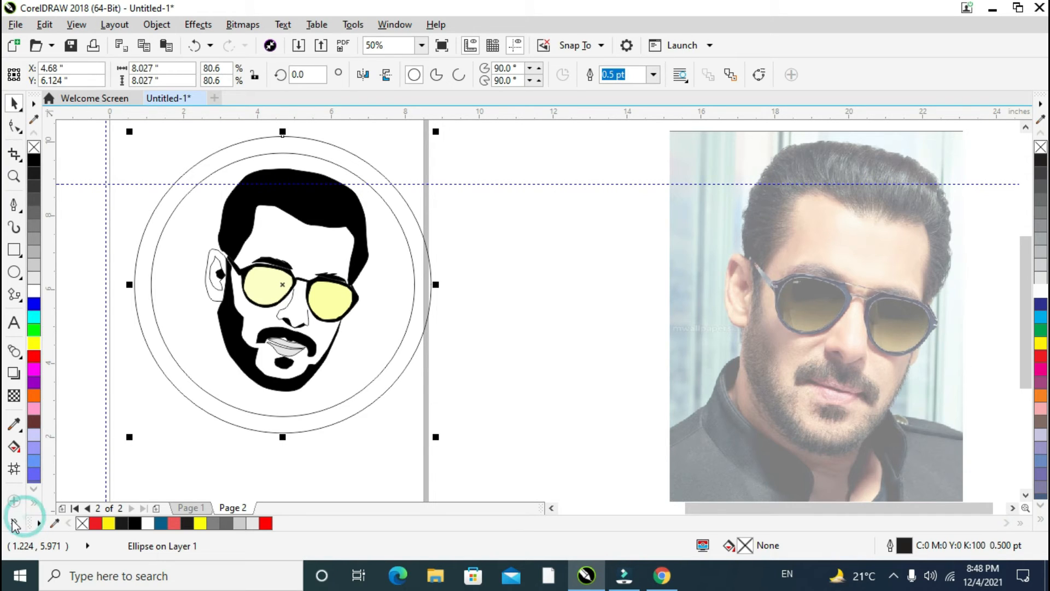
pyautogui.click(224, 412)
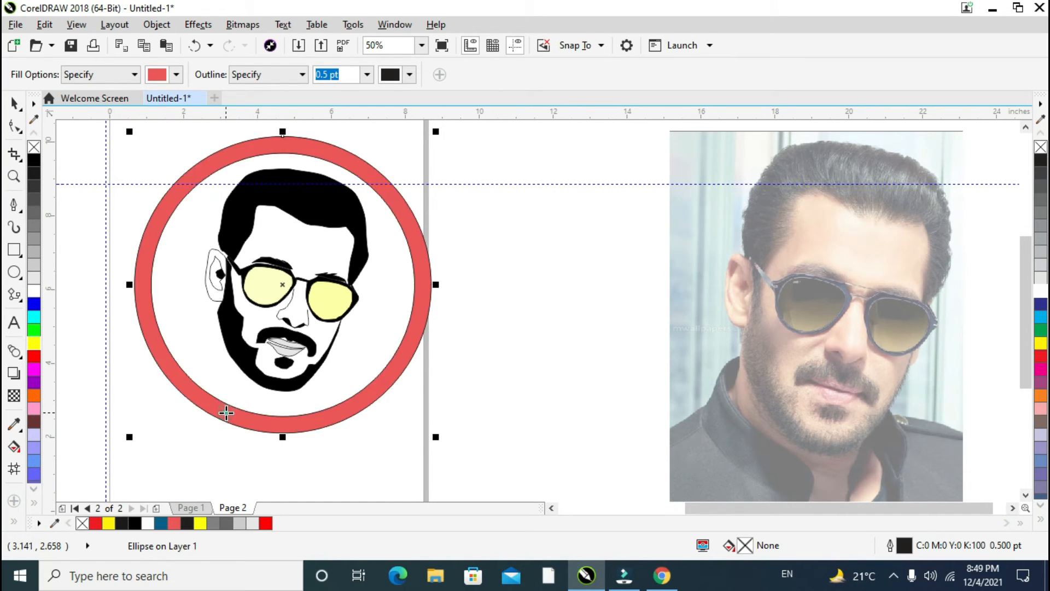
# Recolor the ring around the face black (#000000).
pyautogui.click(15, 103)
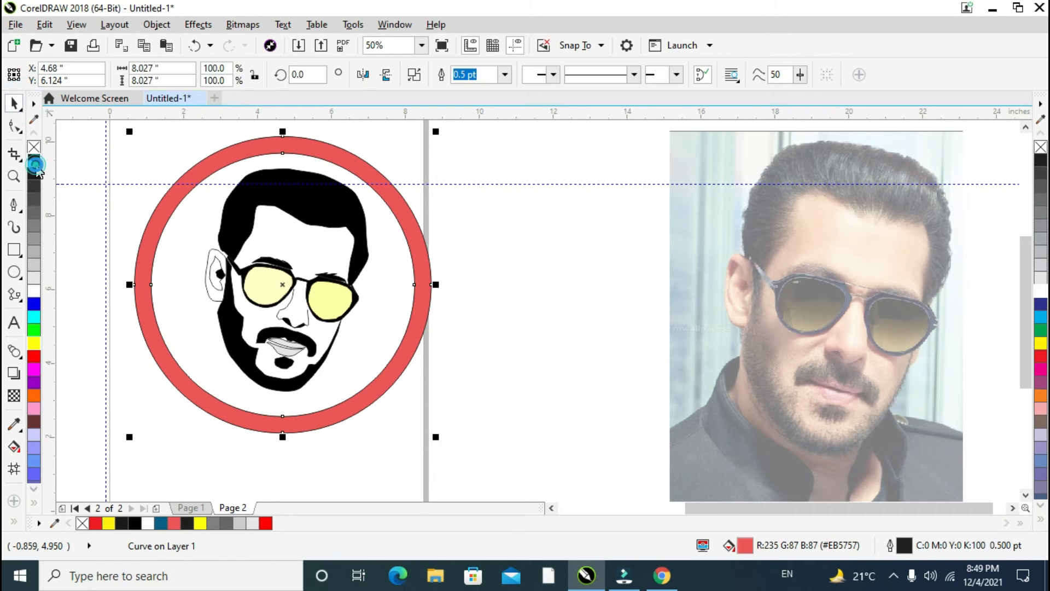
pyautogui.click(34, 161)
pyautogui.click(80, 160)
pyautogui.scroll(-2, 99, 145)
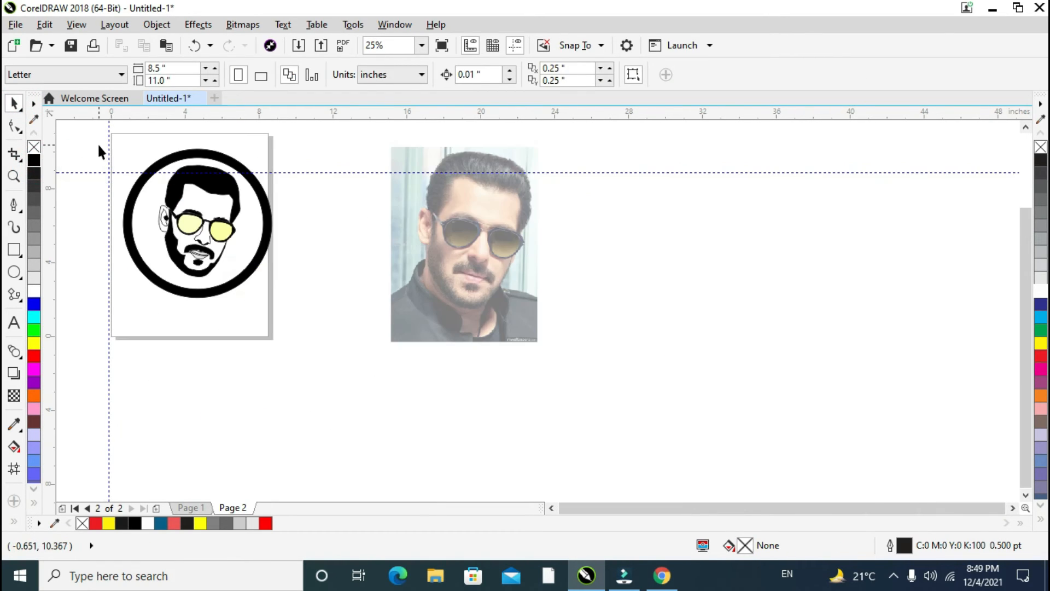
pyautogui.scroll(2, 98, 145)
pyautogui.click(187, 227)
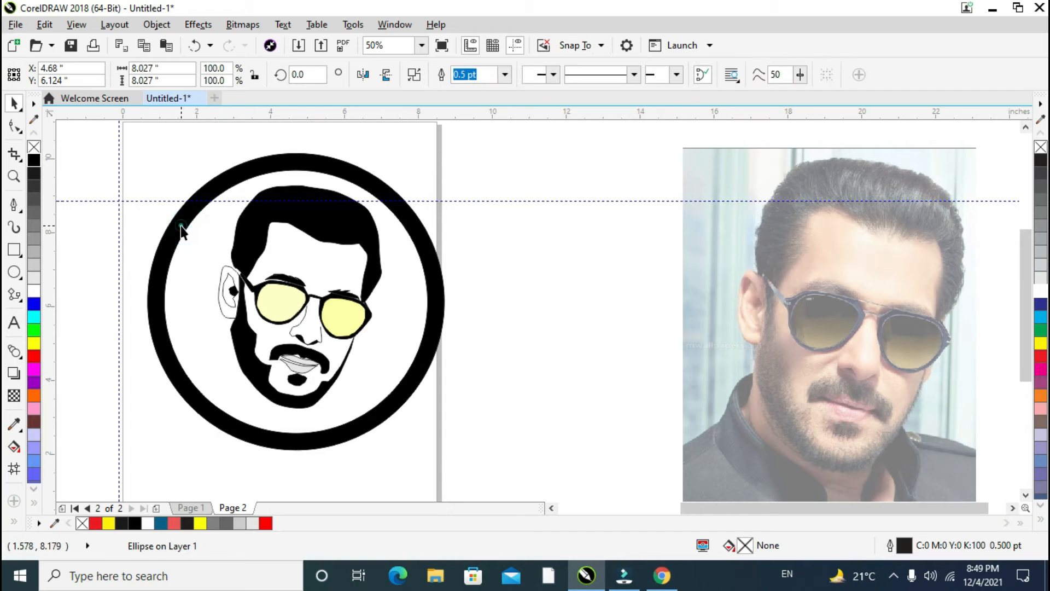
pyautogui.click(180, 223)
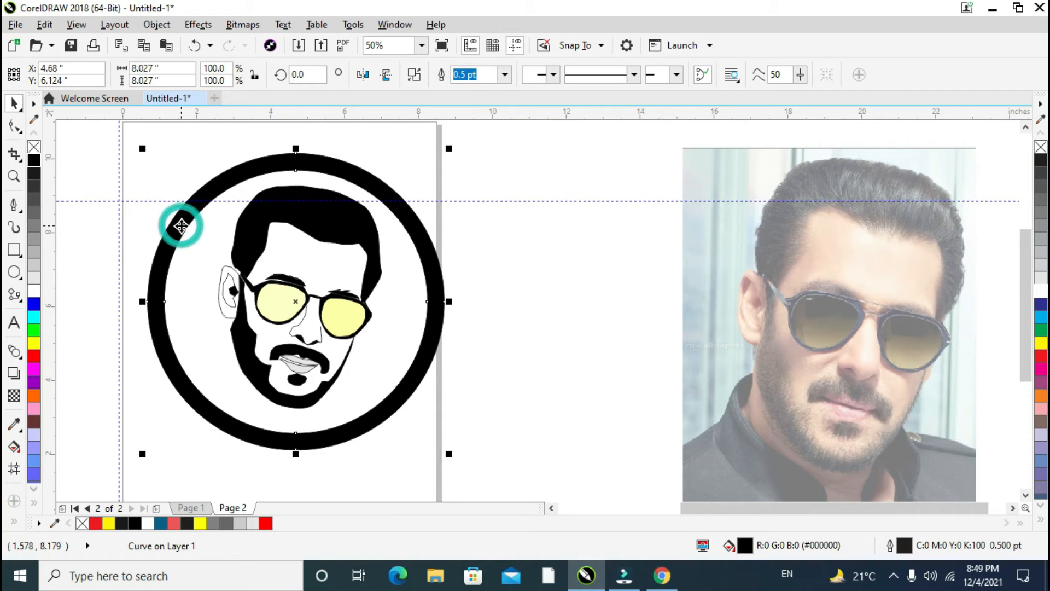
# Add the artistic text "Salman Salon" in Arial near the bottom of the ring and enlarge it to about 107.7 pt.
pyautogui.click(14, 323)
pyautogui.click(175, 439)
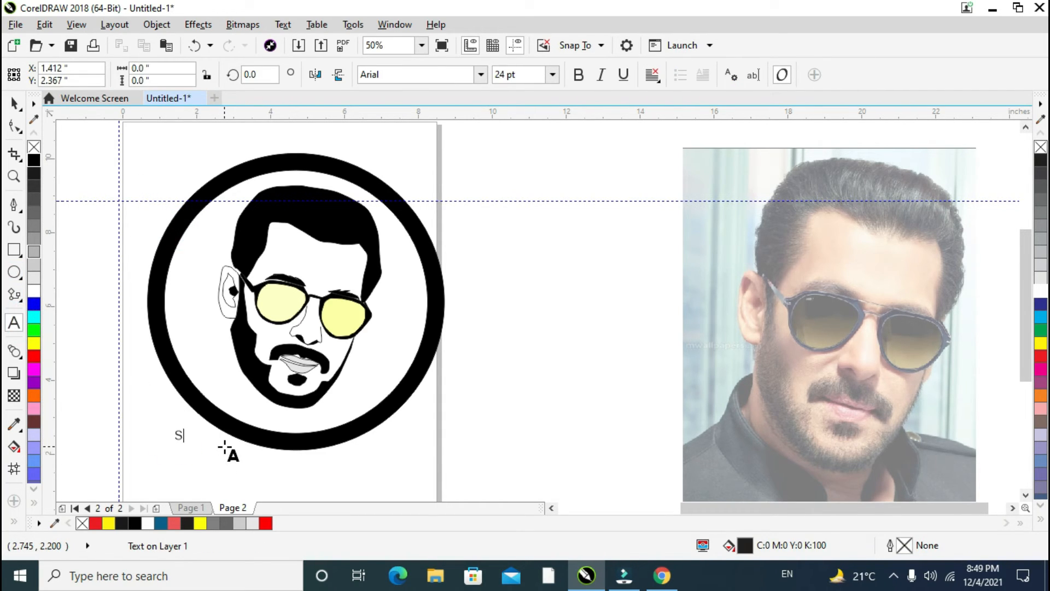
pyautogui.press('Escape')
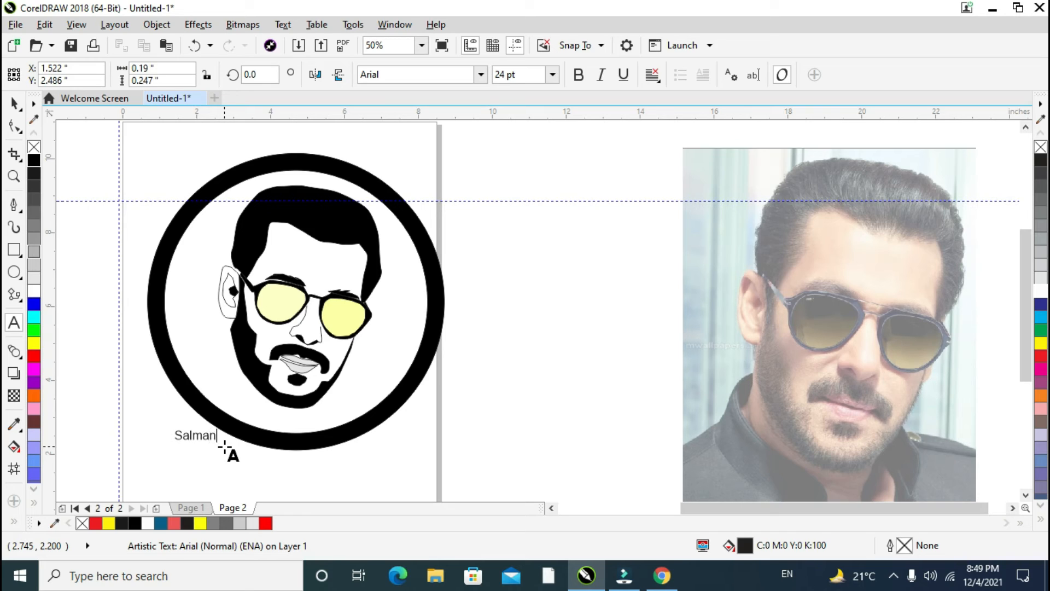
pyautogui.press('Escape')
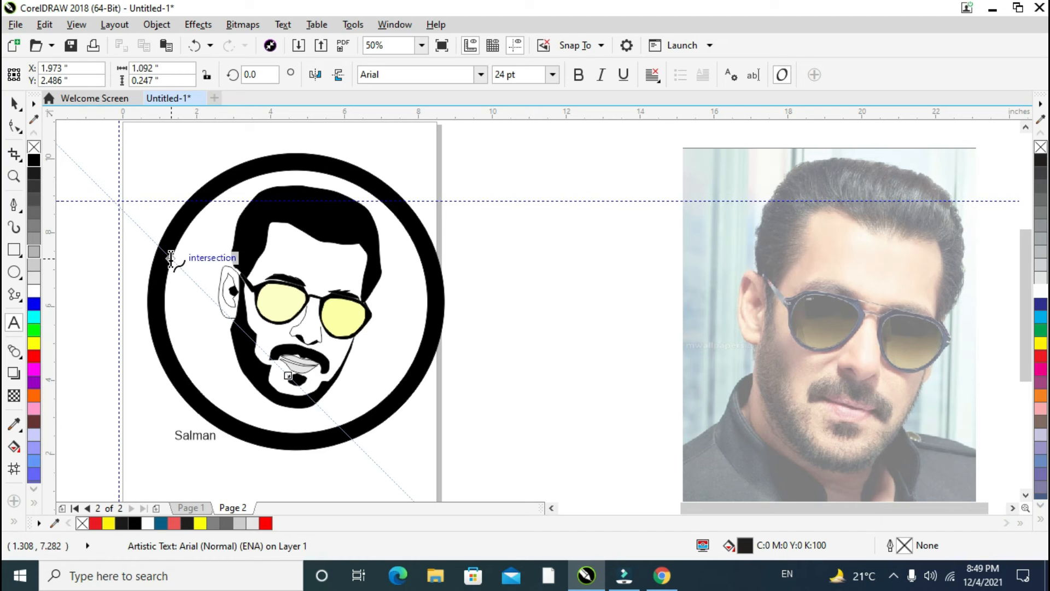
pyautogui.moveTo(665, 577)
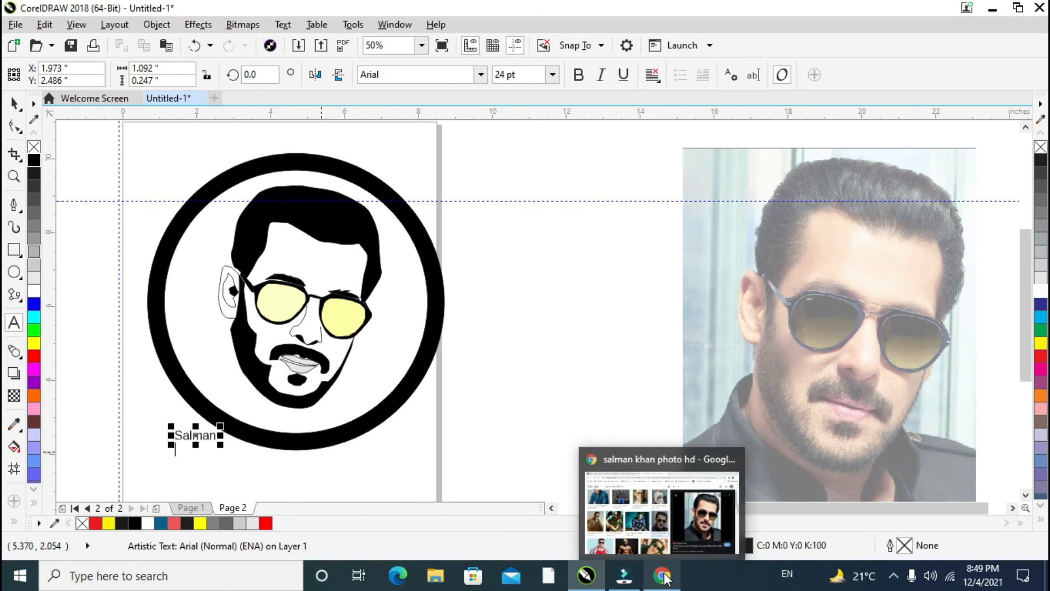
pyautogui.hotkey('ctrl', 'z')
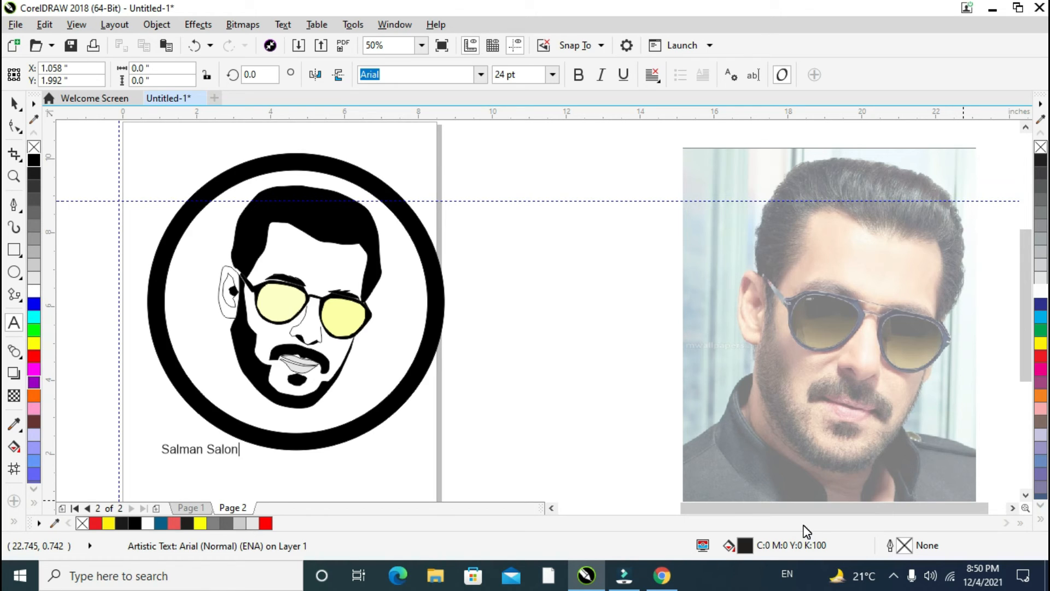
pyautogui.click(14, 102)
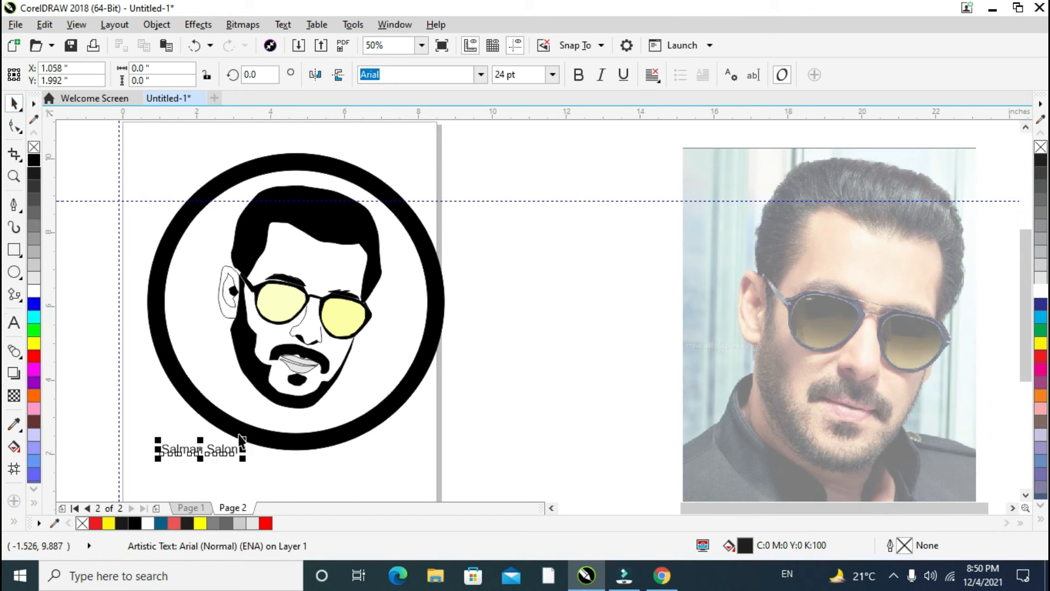
pyautogui.moveTo(244, 438); pyautogui.dragTo(373, 417)
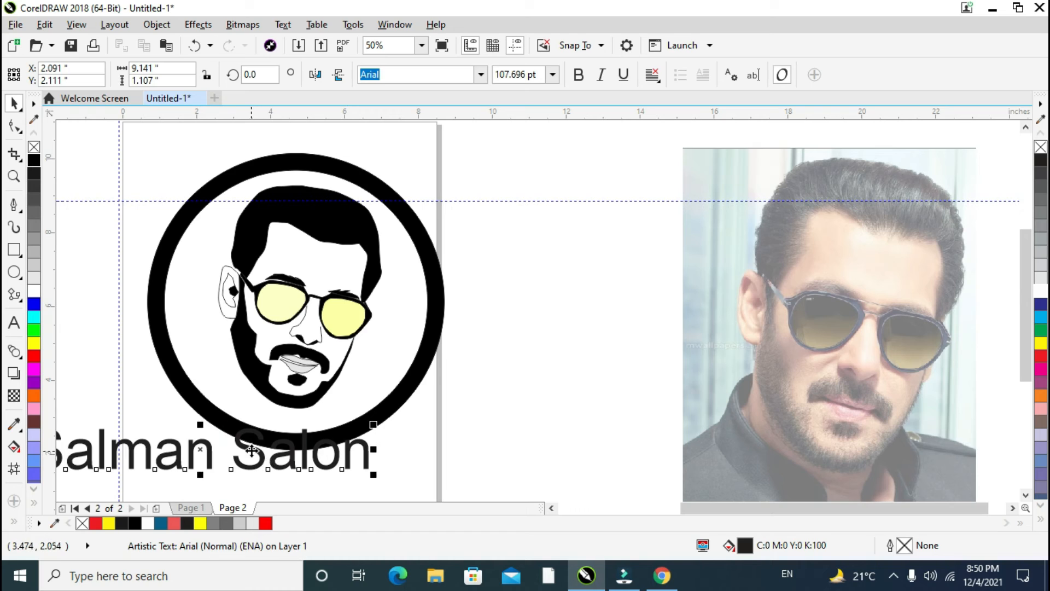
# Move the "Salman Salon" text over the bottom of the ring, set it in Arial Rounded MT Bold, and scale it to about 89.5 pt.
pyautogui.moveTo(252, 449); pyautogui.dragTo(427, 416)
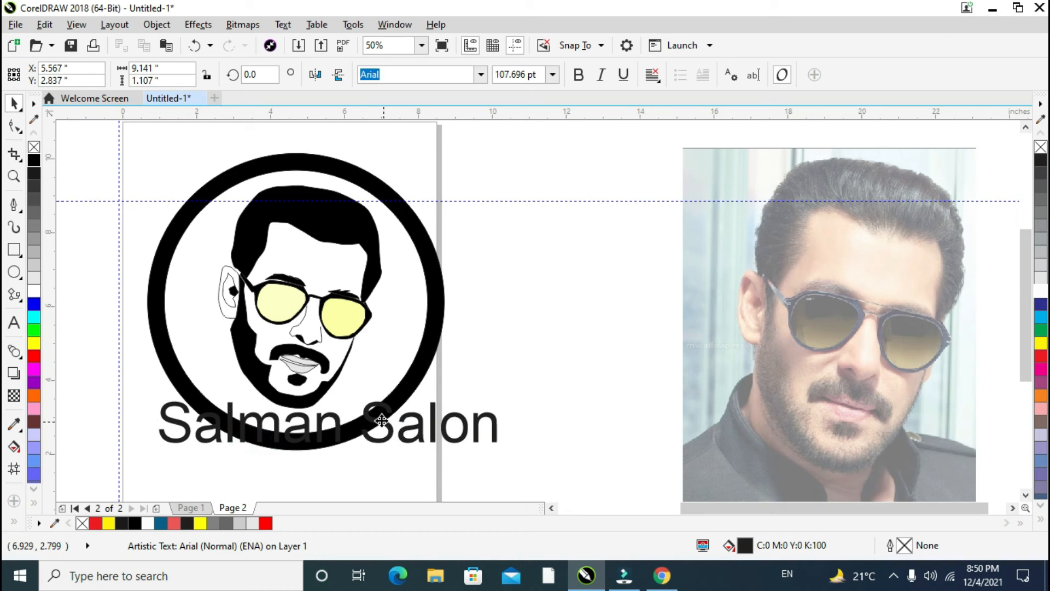
pyautogui.click(480, 75)
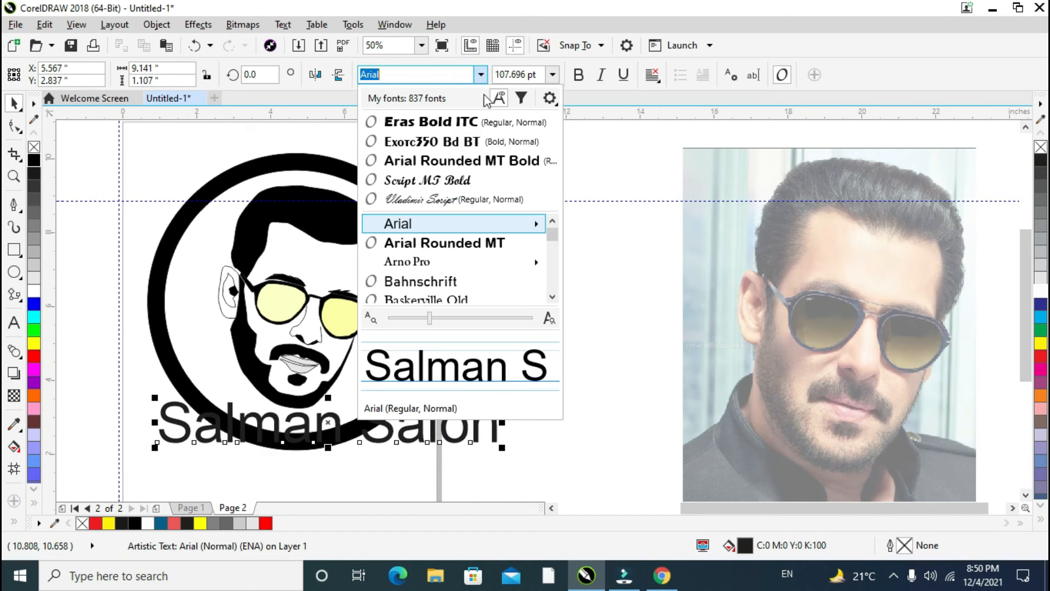
pyautogui.click(473, 162)
pyautogui.moveTo(521, 441)
pyautogui.mouseDown()
pyautogui.moveTo(487, 433)
pyautogui.moveTo(505, 441)
pyautogui.mouseUp()
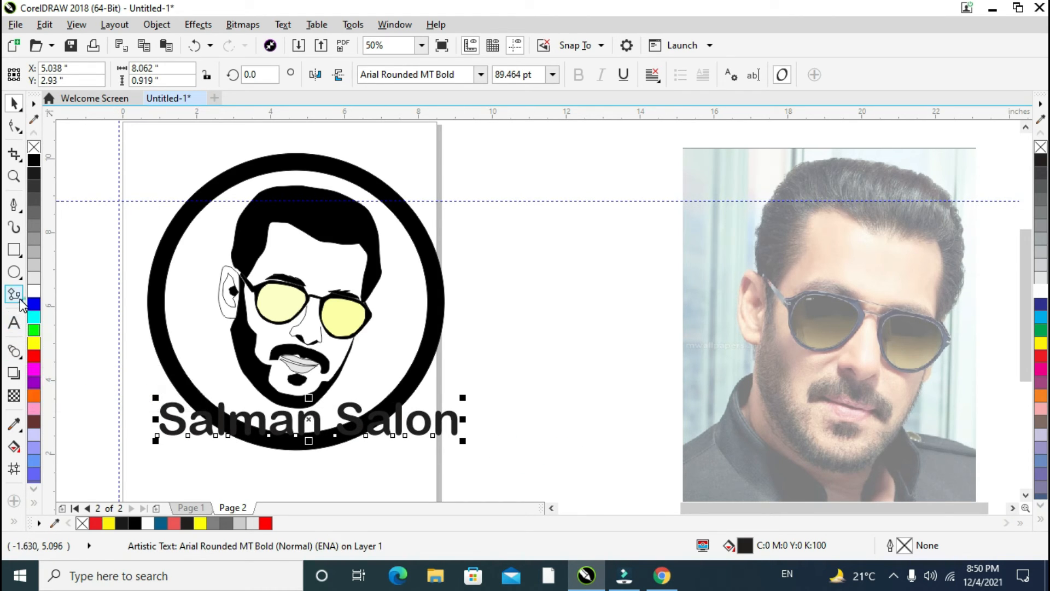
# Add a one-step outside contour to the "Salman Salon" text with an offset of about 0.104 in.
pyautogui.click(20, 358)
pyautogui.click(20, 357)
pyautogui.click(20, 357)
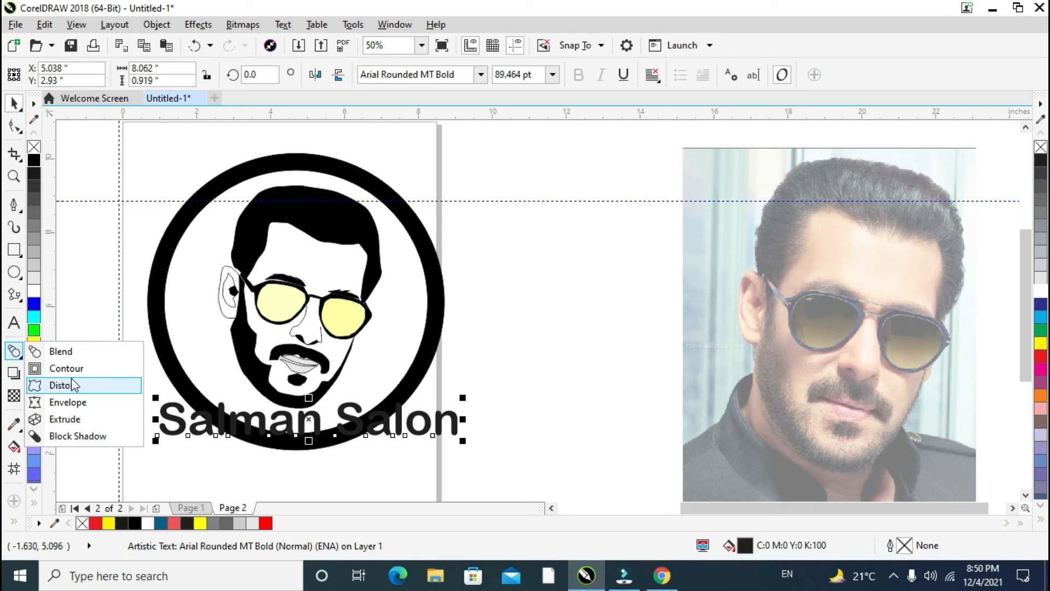
pyautogui.click(85, 368)
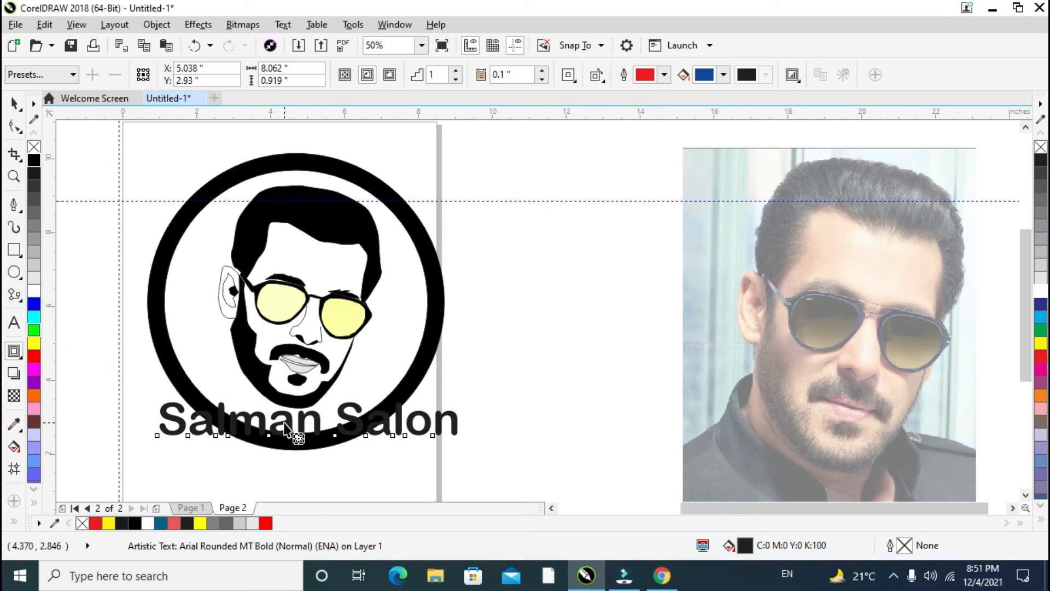
pyautogui.moveTo(298, 435); pyautogui.dragTo(297, 446)
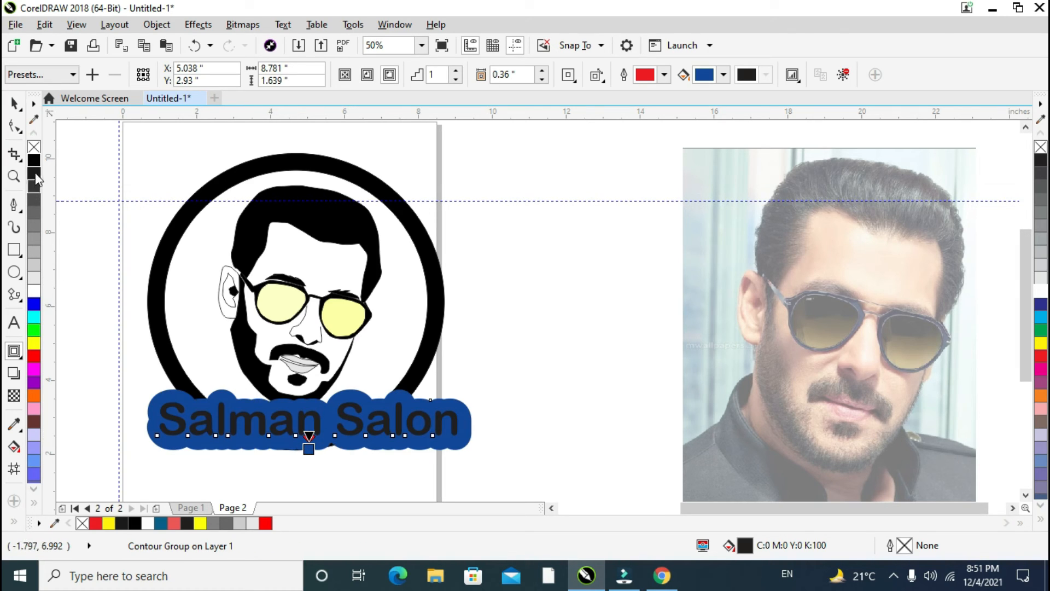
pyautogui.moveTo(307, 449); pyautogui.dragTo(306, 441)
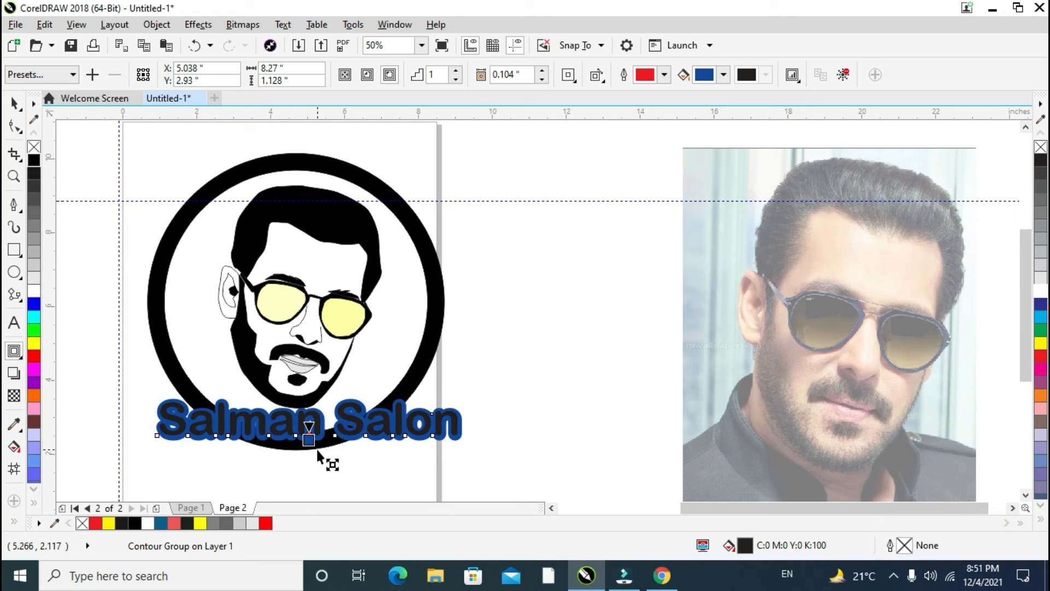
pyautogui.click(14, 102)
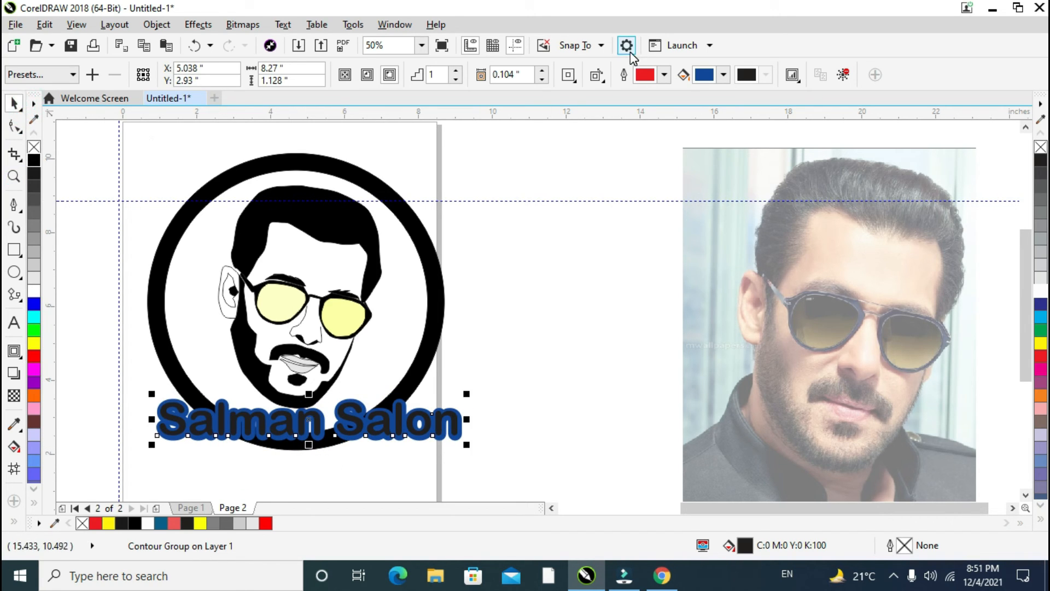
# Give the "Salman Salon" text a 40% black hairline outline and a red fill (C0 M100 Y100 K0).
pyautogui.rightClick(1041, 238)
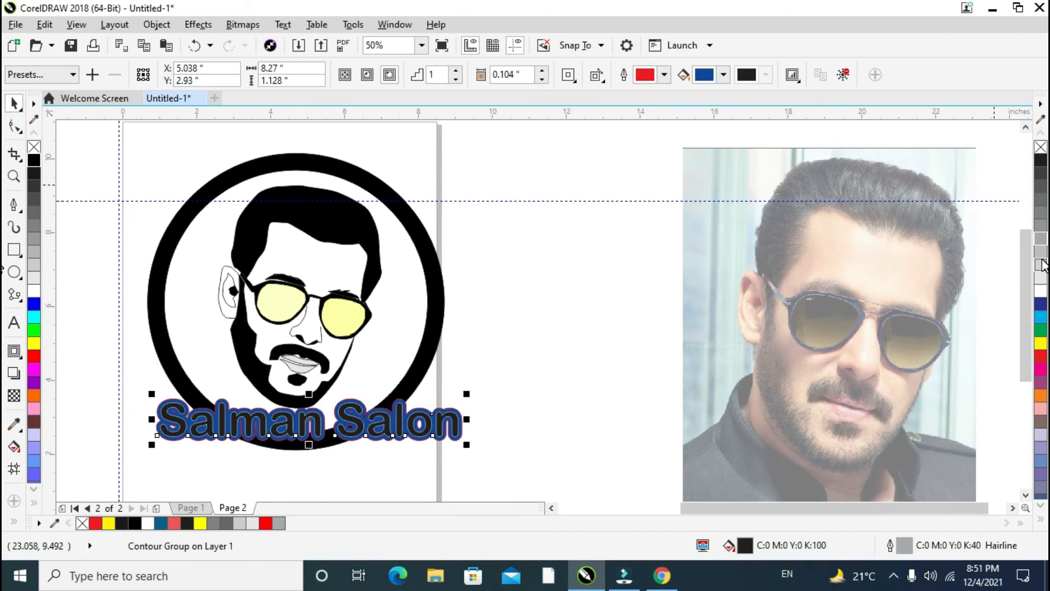
pyautogui.click(1041, 264)
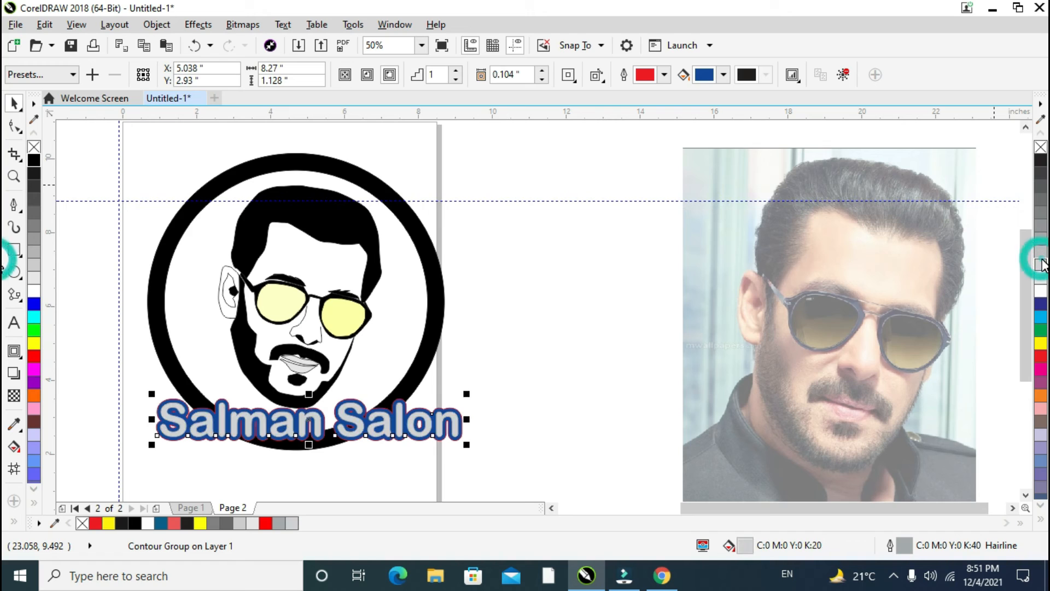
pyautogui.click(1042, 358)
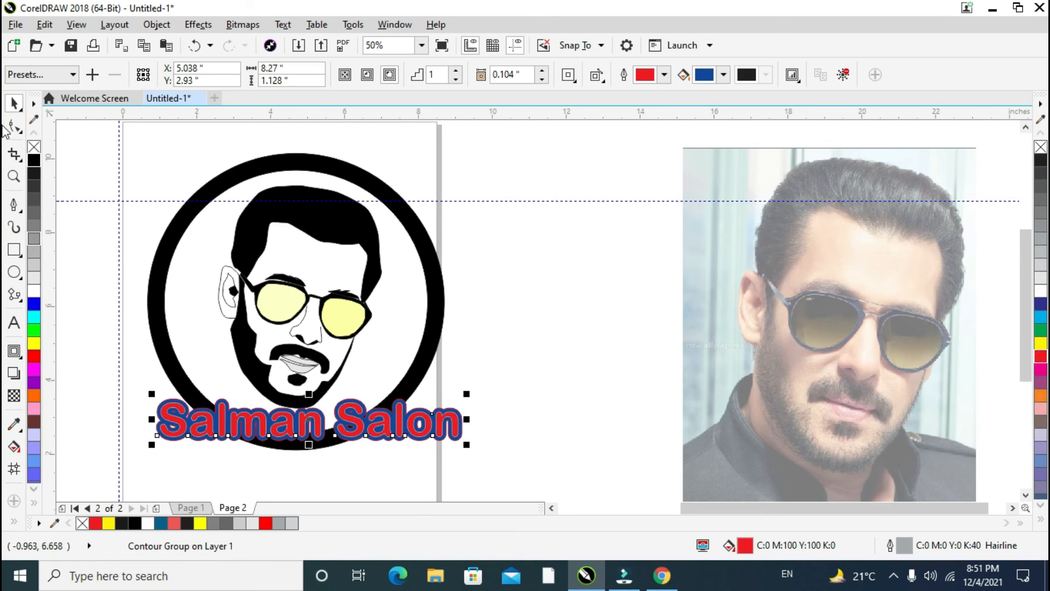
# Set the contour's outline color to gray (C38 M38 Y36 K1) and its fill color to blue (C89 M73 Y0 K0).
pyautogui.click(664, 75)
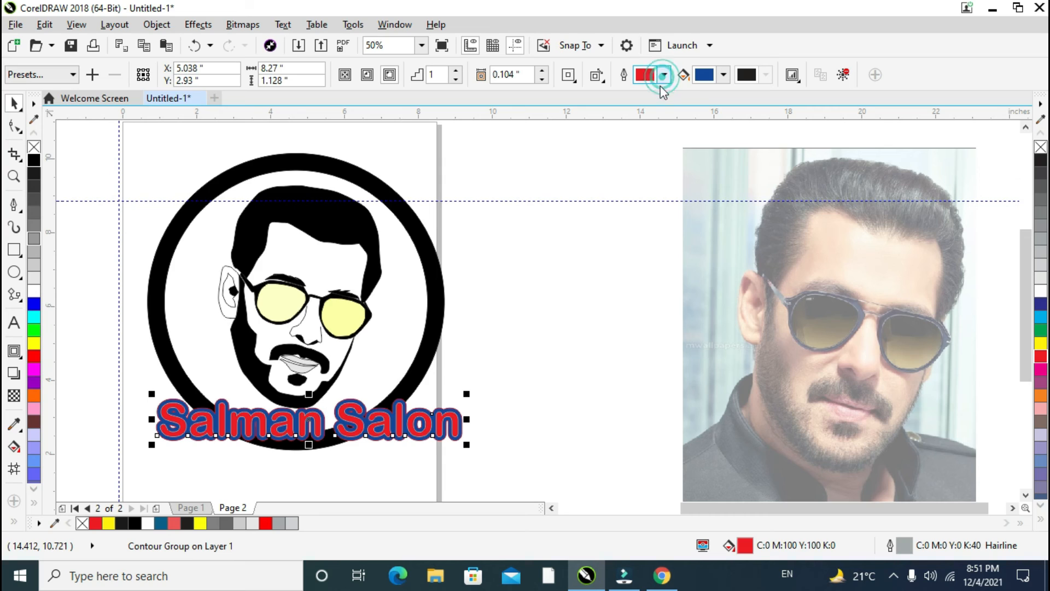
pyautogui.click(653, 184)
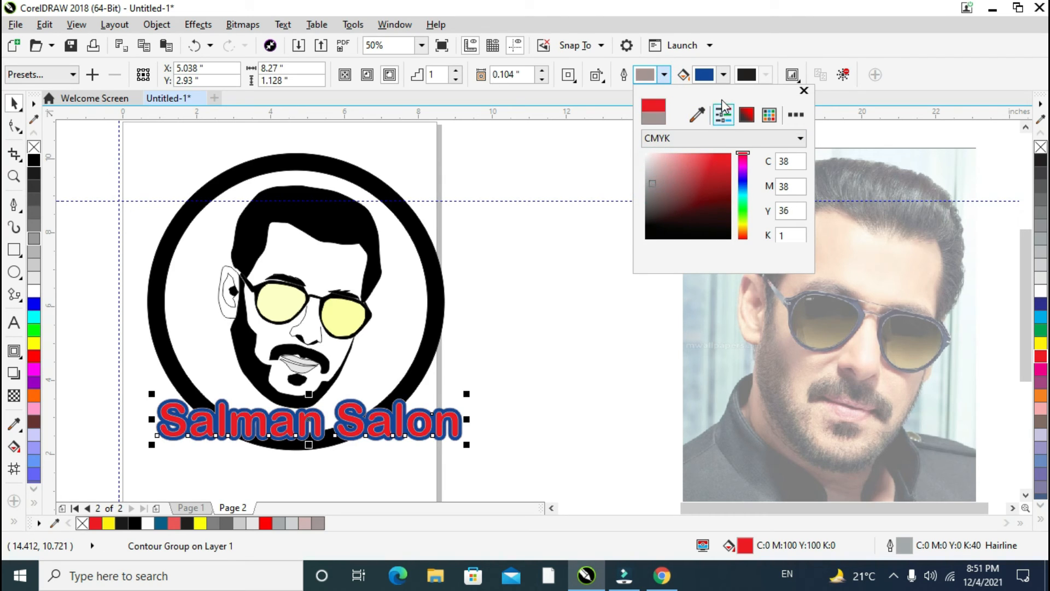
pyautogui.click(710, 71)
pyautogui.moveTo(740, 170); pyautogui.dragTo(719, 165)
pyautogui.click(721, 163)
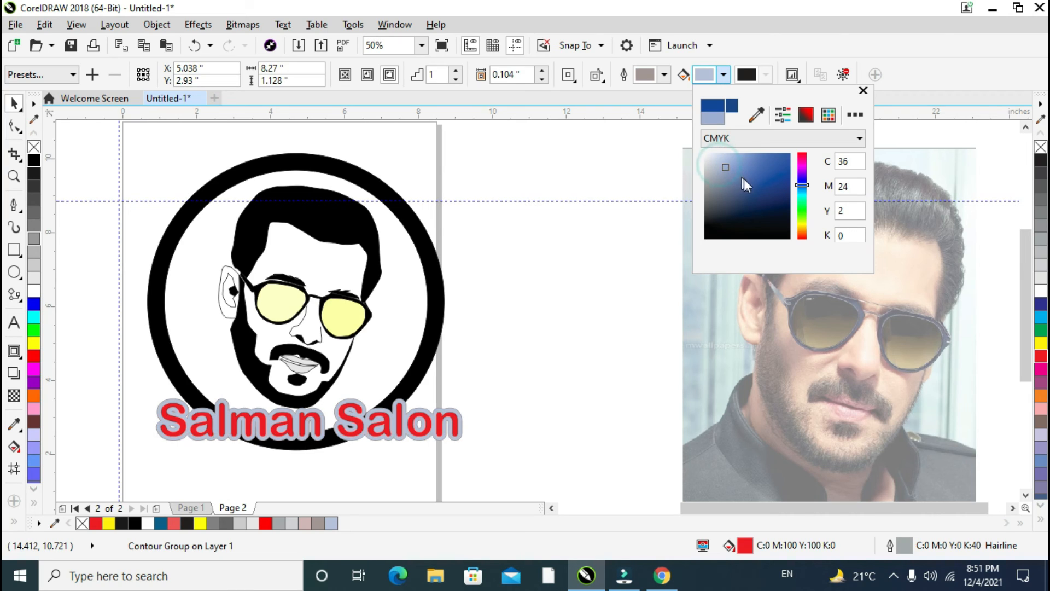
pyautogui.click(772, 187)
pyautogui.click(789, 158)
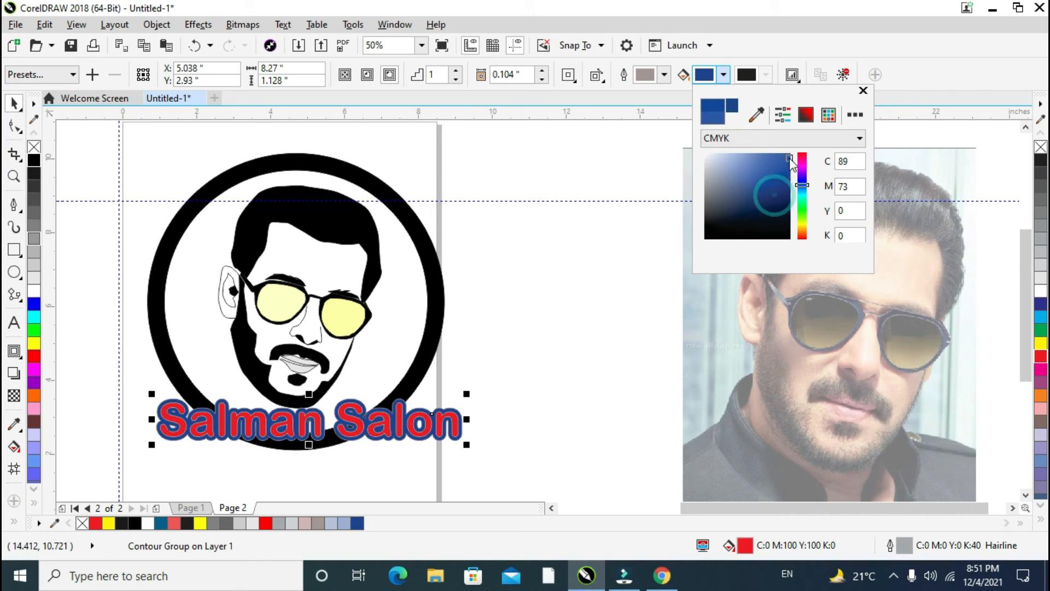
pyautogui.click(77, 132)
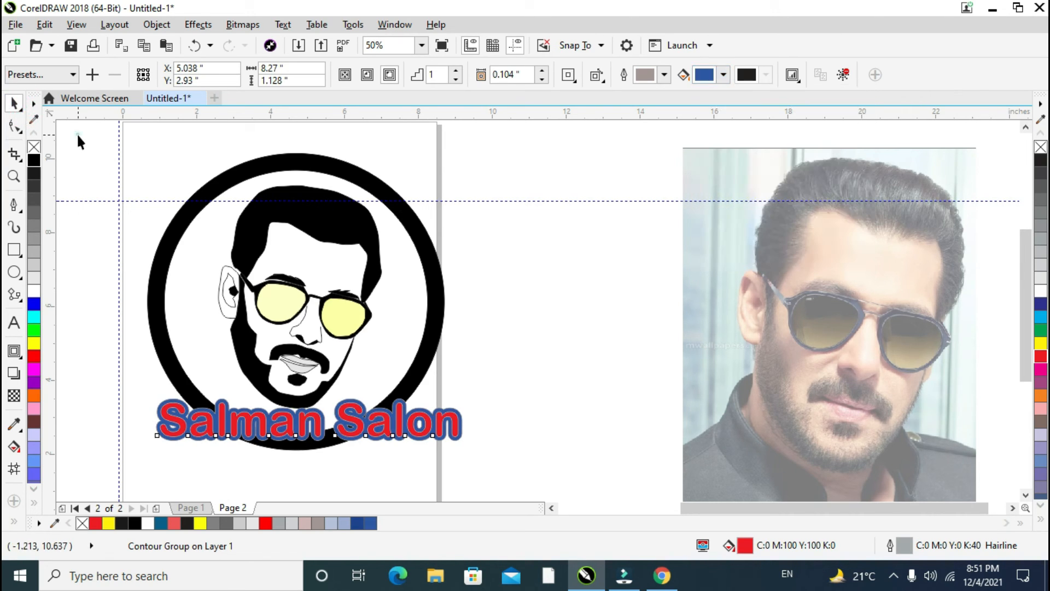
# Try to fit the "Salman Salon" text to the ring's outer circle after moving it above the head, and undo the fitting.
pyautogui.click(352, 422)
pyautogui.moveTo(352, 422); pyautogui.dragTo(337, 182)
pyautogui.keyDown('shift'); pyautogui.click(398, 224); pyautogui.keyUp('shift')
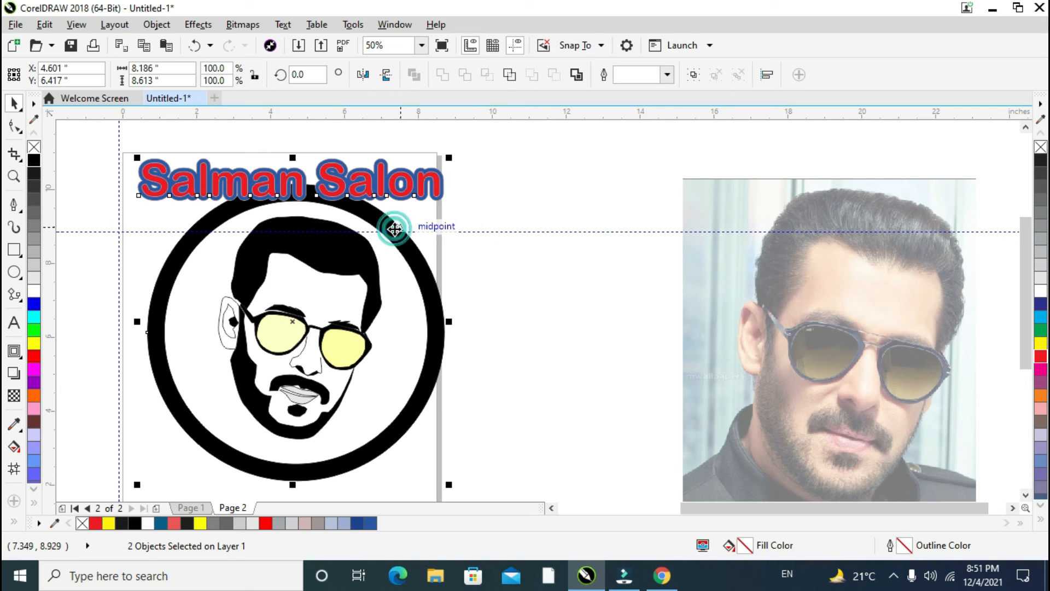
pyautogui.click(282, 24)
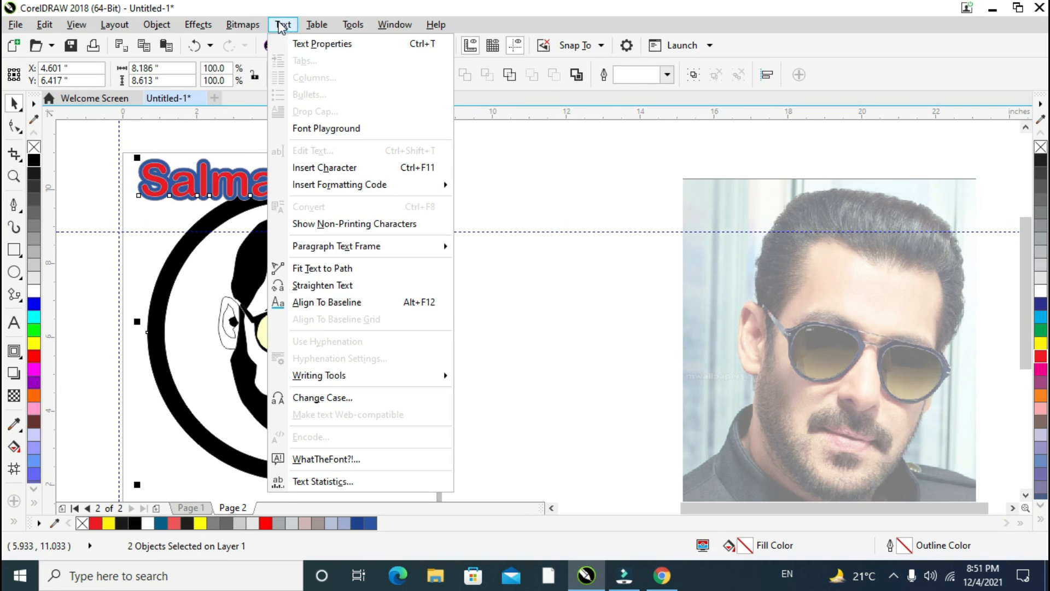
pyautogui.click(334, 269)
pyautogui.click(456, 236)
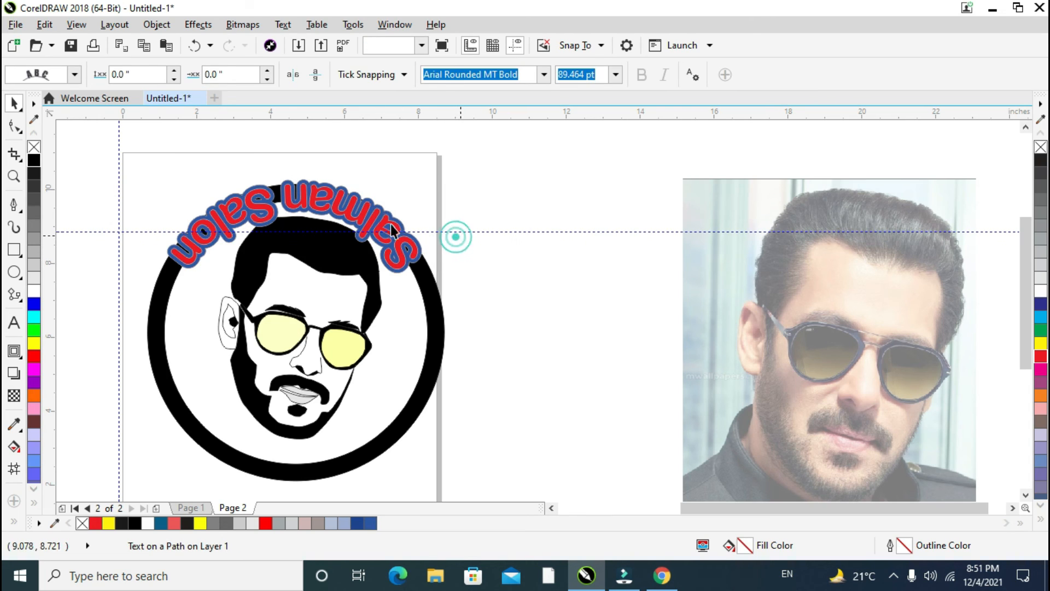
pyautogui.click(357, 217)
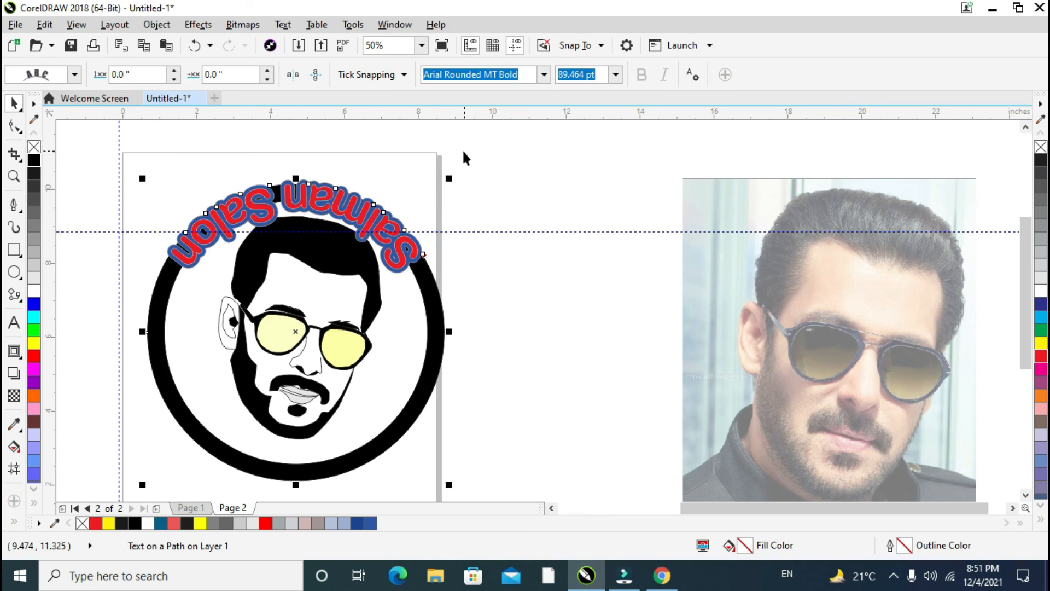
pyautogui.hotkey('ctrl', 'z')
# Draw a separate circle about 7.33 in across in the empty area beside the logo.
pyautogui.click(395, 249)
pyautogui.click(398, 248)
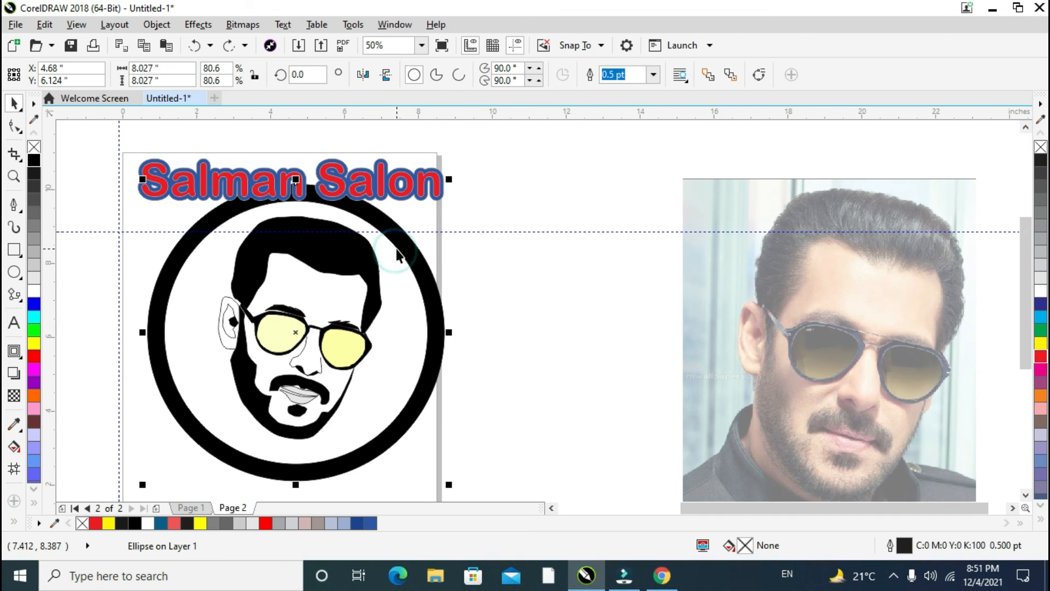
pyautogui.scroll(-1, 397, 247)
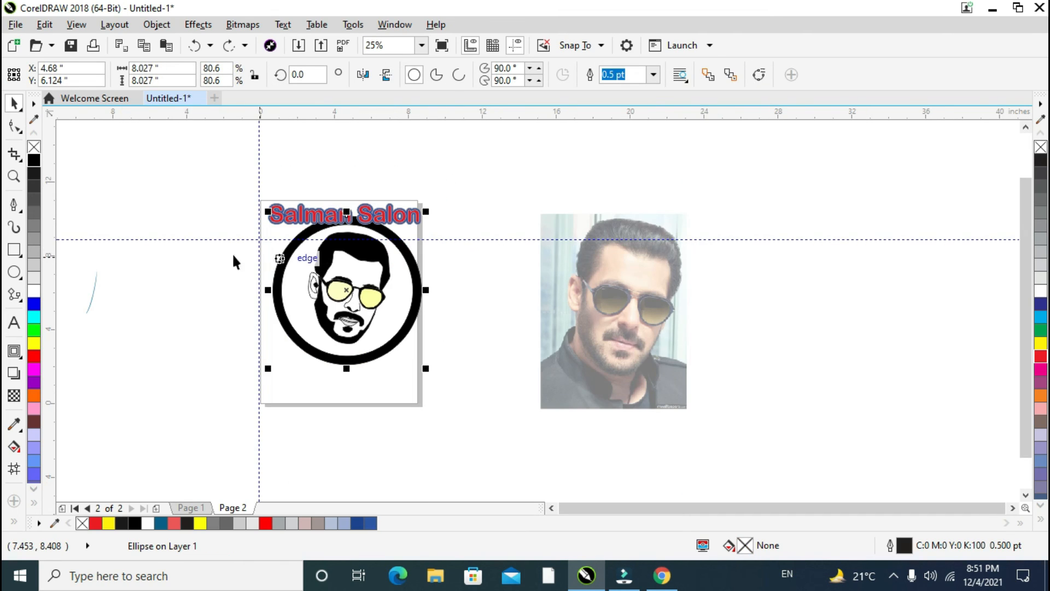
pyautogui.click(13, 272)
pyautogui.moveTo(139, 262); pyautogui.dragTo(229, 385)
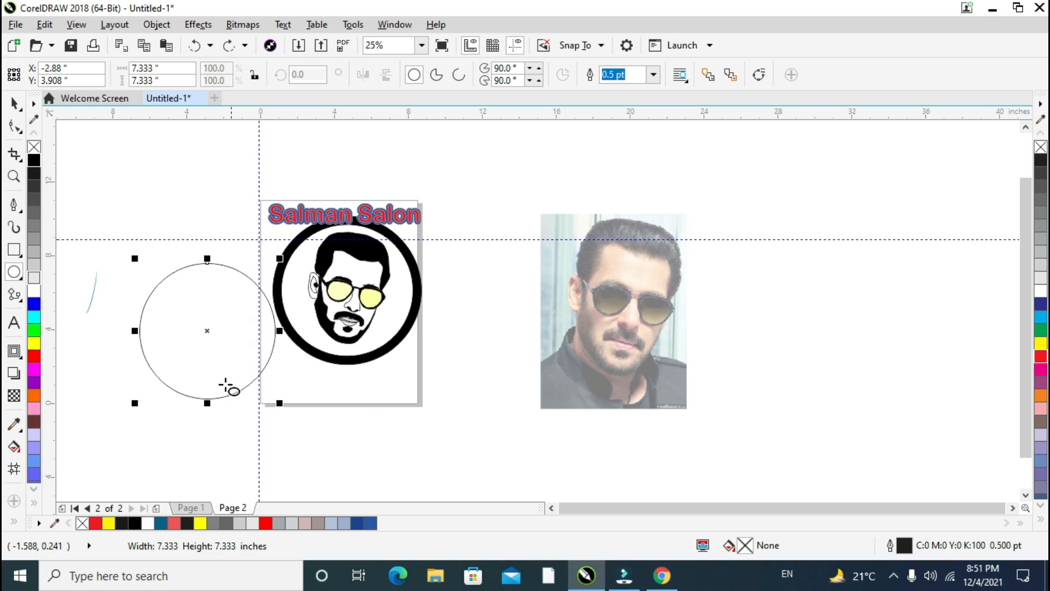
# Move the contoured "Salman Salon" text above the new circle and fit it to the circle's path.
pyautogui.click(14, 104)
pyautogui.moveTo(279, 215); pyautogui.dragTo(158, 229)
pyautogui.keyDown('shift'); pyautogui.click(238, 280); pyautogui.keyUp('shift')
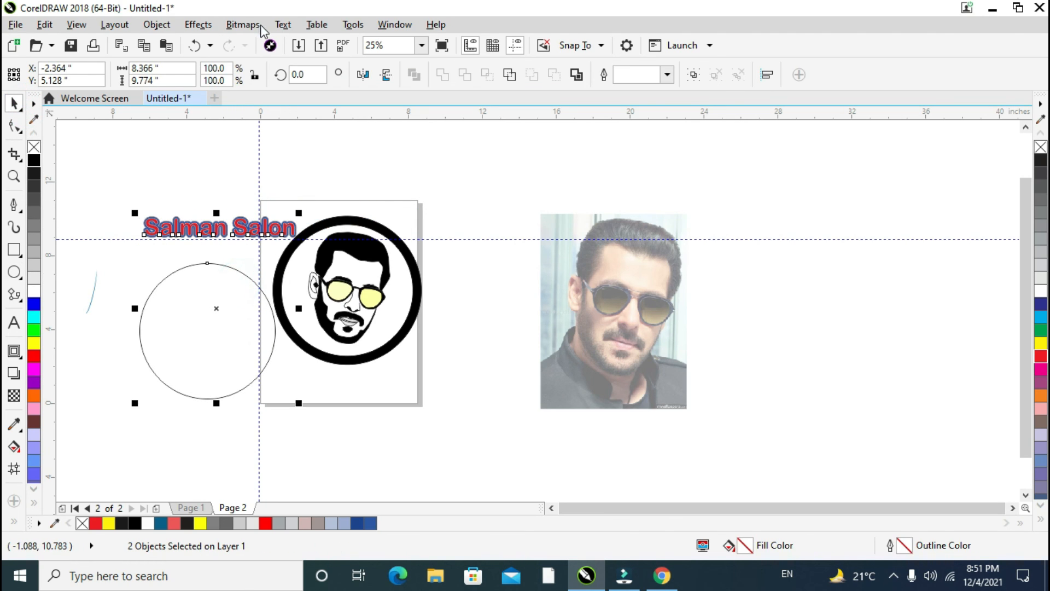
pyautogui.click(282, 24)
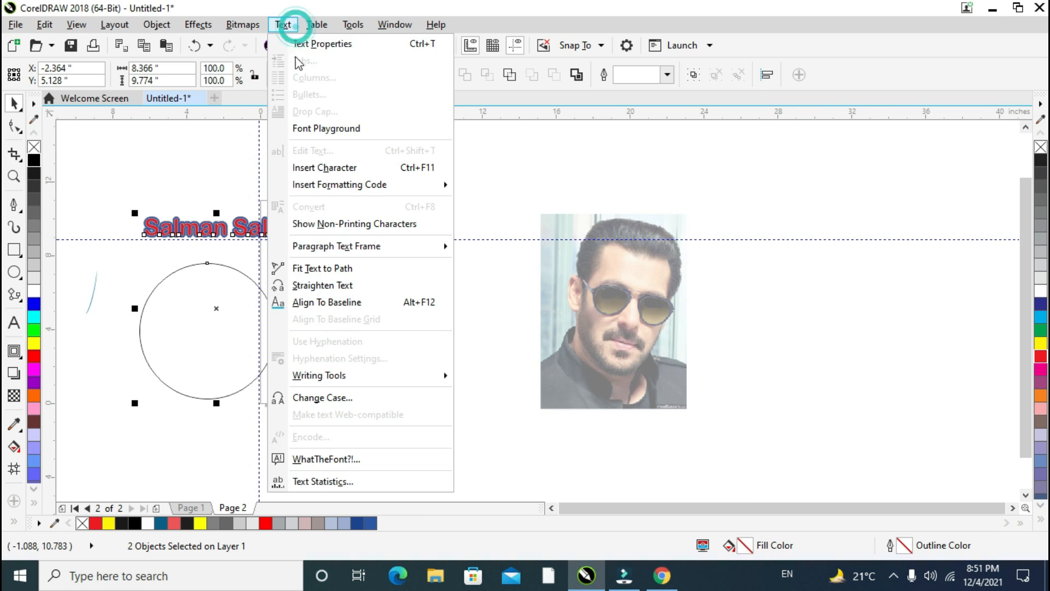
pyautogui.click(329, 269)
pyautogui.click(231, 200)
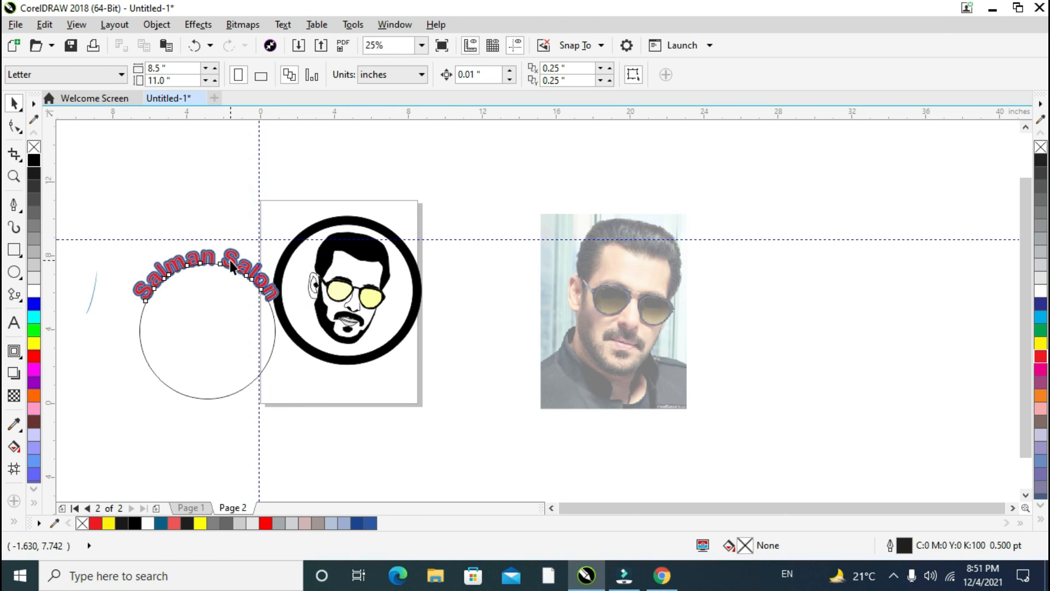
pyautogui.click(234, 261)
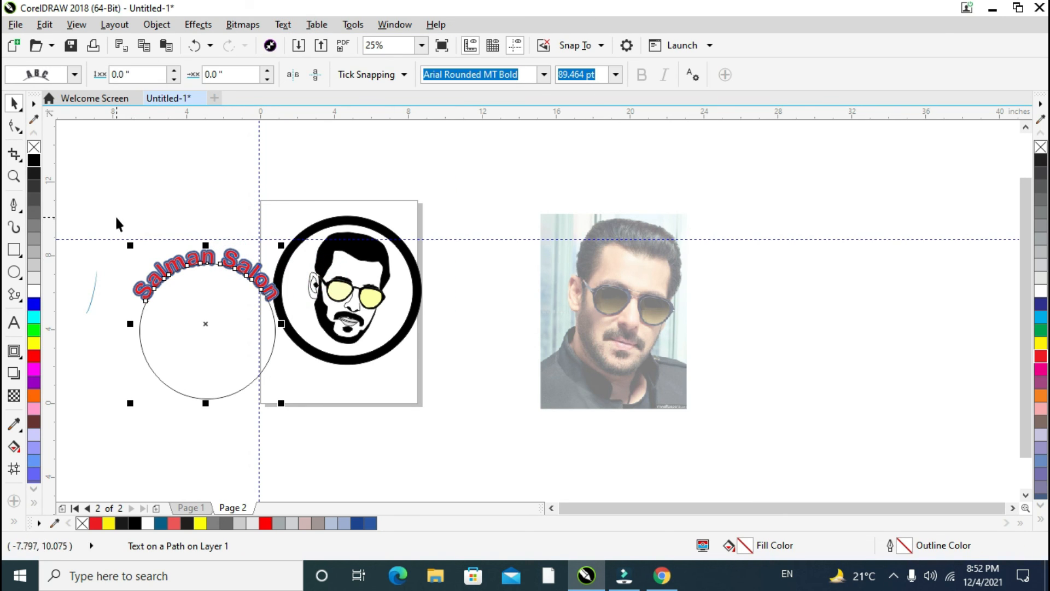
# Break the curved text apart from its circular path and delete the helper circle.
pyautogui.moveTo(70, 208); pyautogui.dragTo(295, 435)
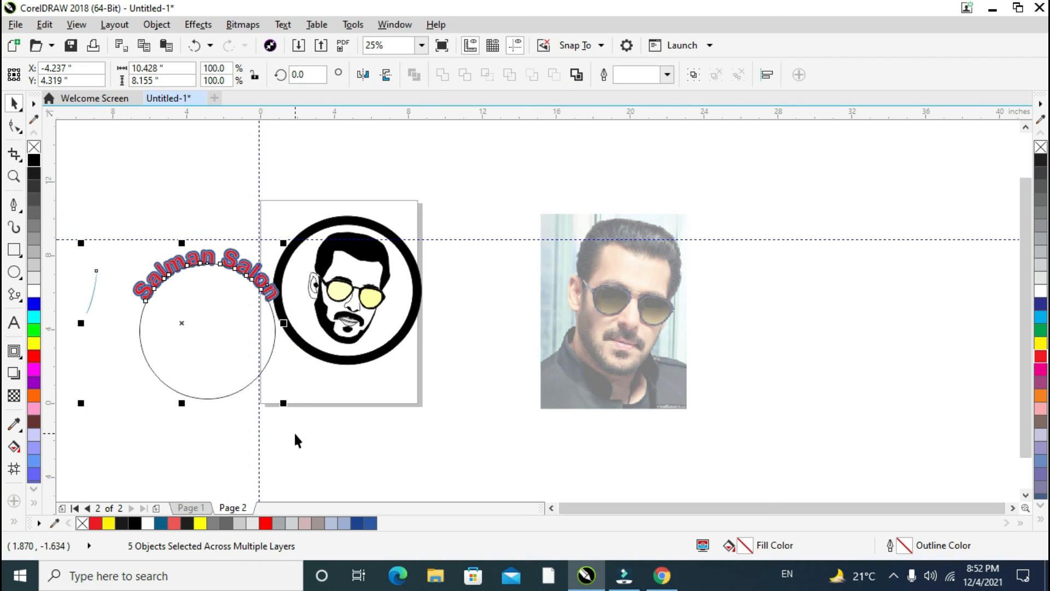
pyautogui.click(219, 186)
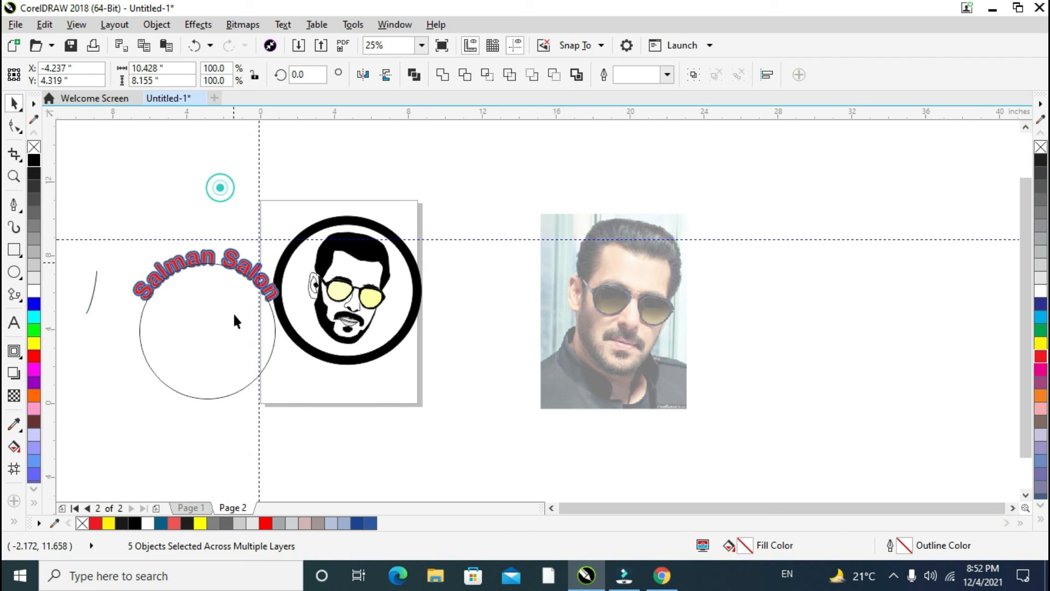
pyautogui.click(228, 395)
pyautogui.press('Delete')
# Try to move the red curved lettering over the ring without its blue contour, and undo the move.
pyautogui.click(195, 261)
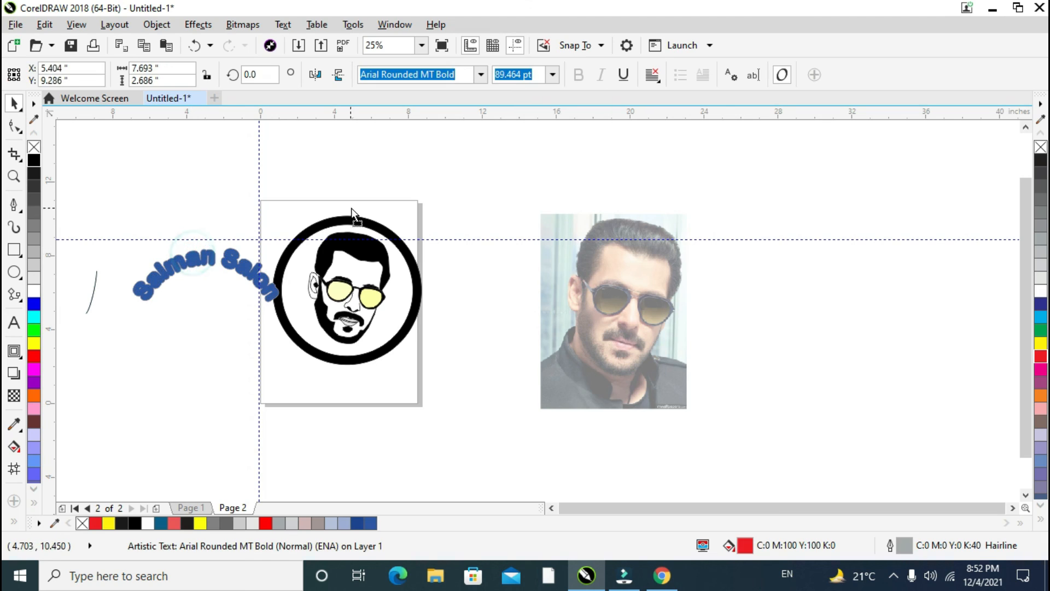
pyautogui.click(356, 210)
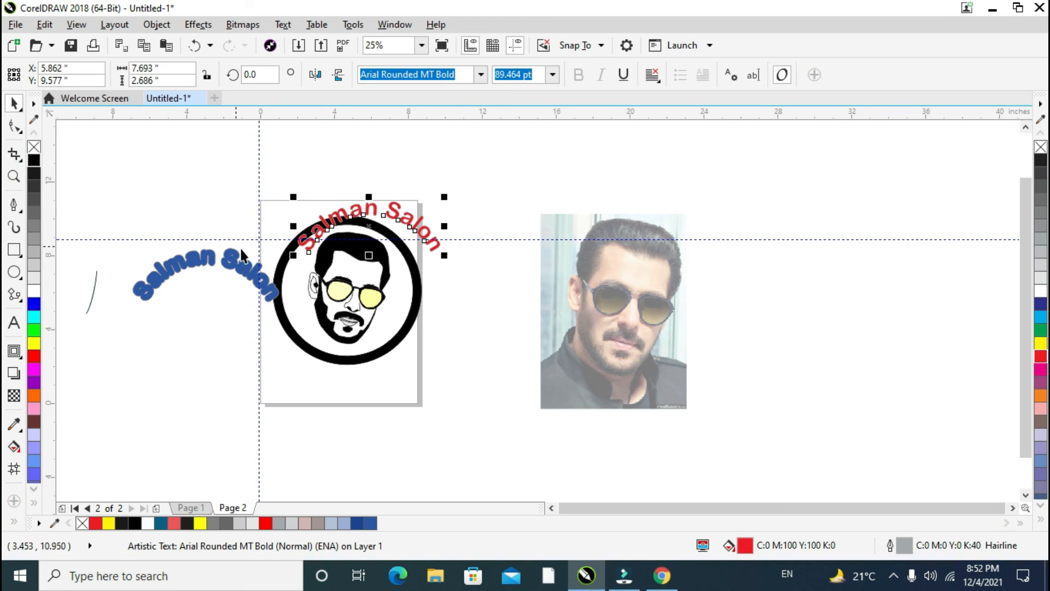
pyautogui.hotkey('ctrl', 'z')
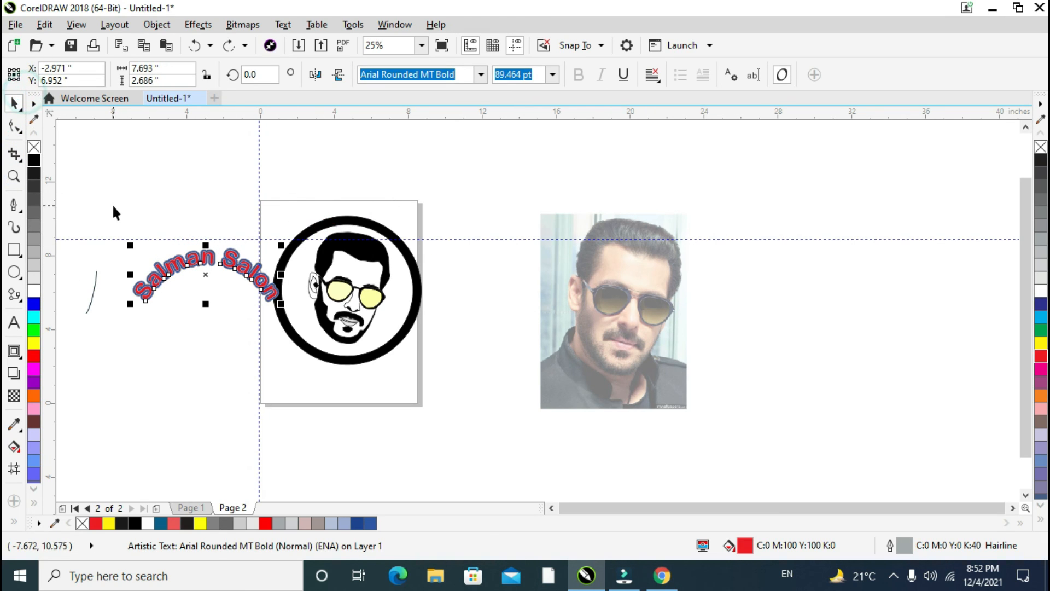
# Move the curved text together with its blue contour over the top of the ring and reduce its height to about 2.58 in.
pyautogui.click(123, 223)
pyautogui.moveTo(123, 226); pyautogui.dragTo(280, 336)
pyautogui.moveTo(221, 263); pyautogui.dragTo(356, 207)
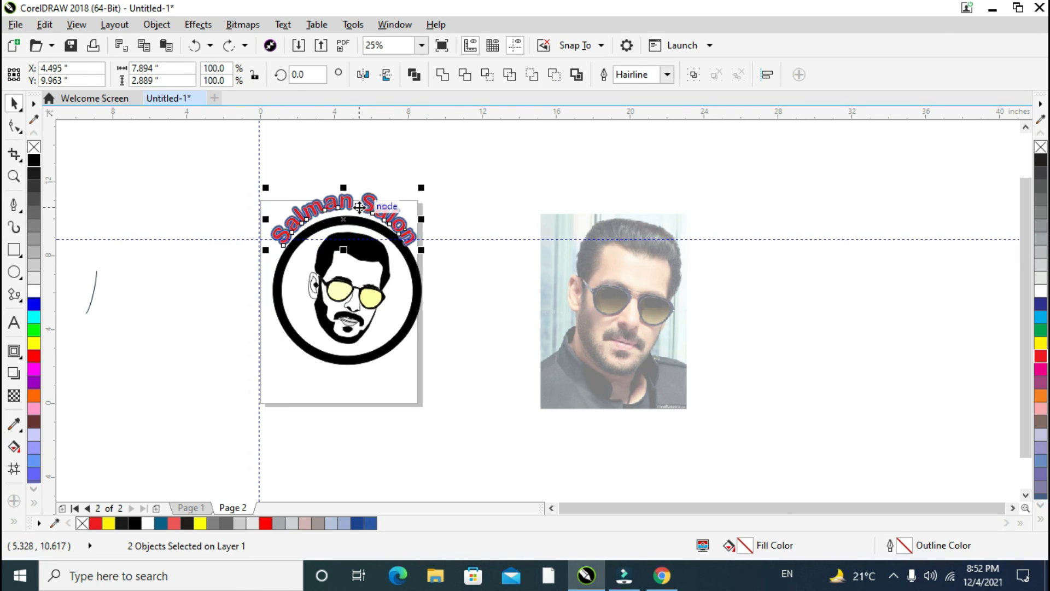
pyautogui.scroll(2, 354, 247)
pyautogui.moveTo(335, 136); pyautogui.dragTo(372, 173)
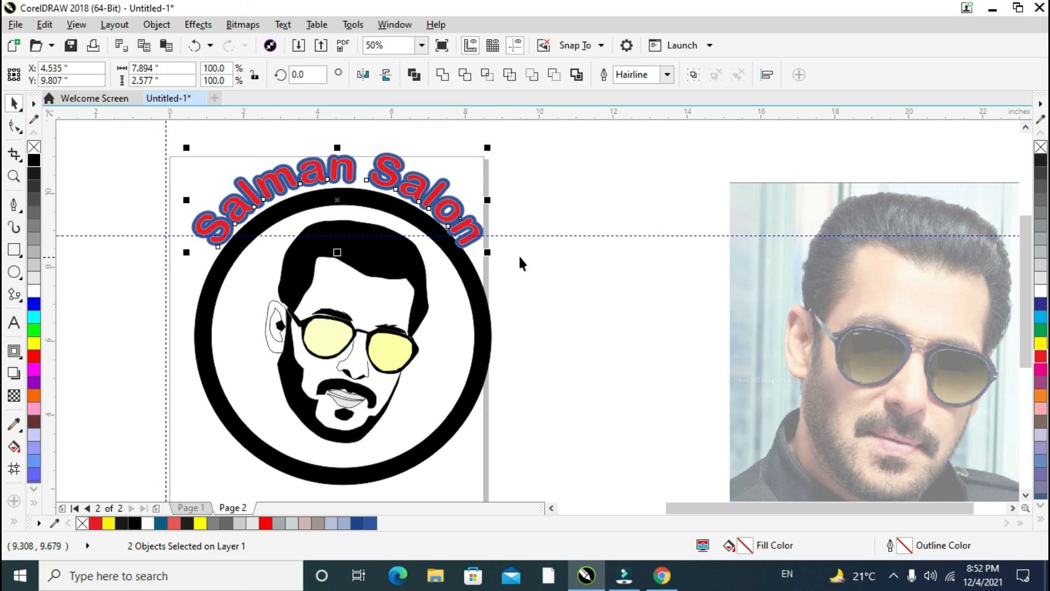
# Select the horizontal guideline that crosses the logo.
pyautogui.click(539, 236)
pyautogui.click(542, 236)
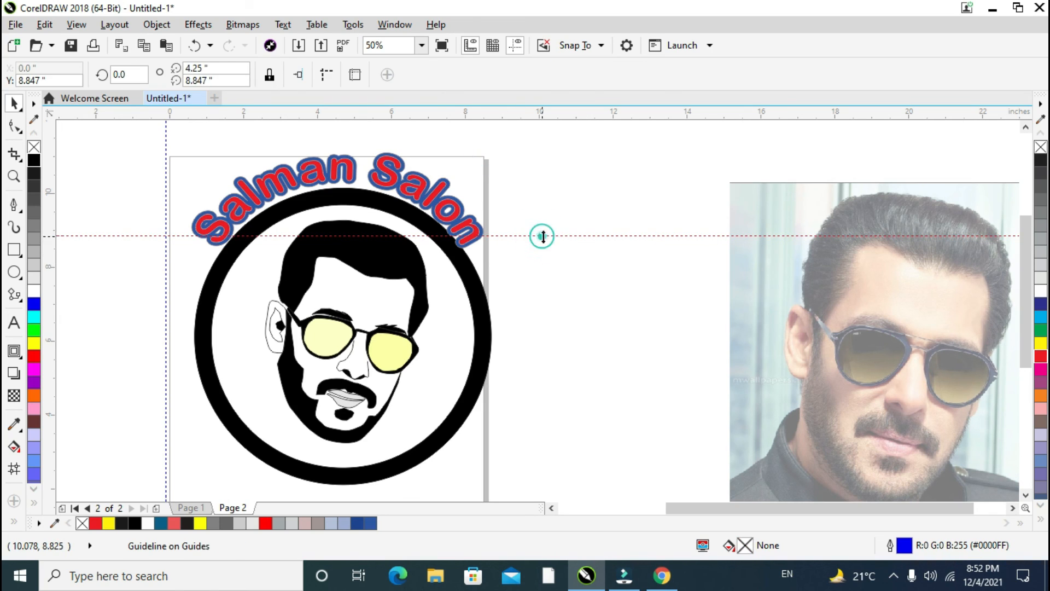